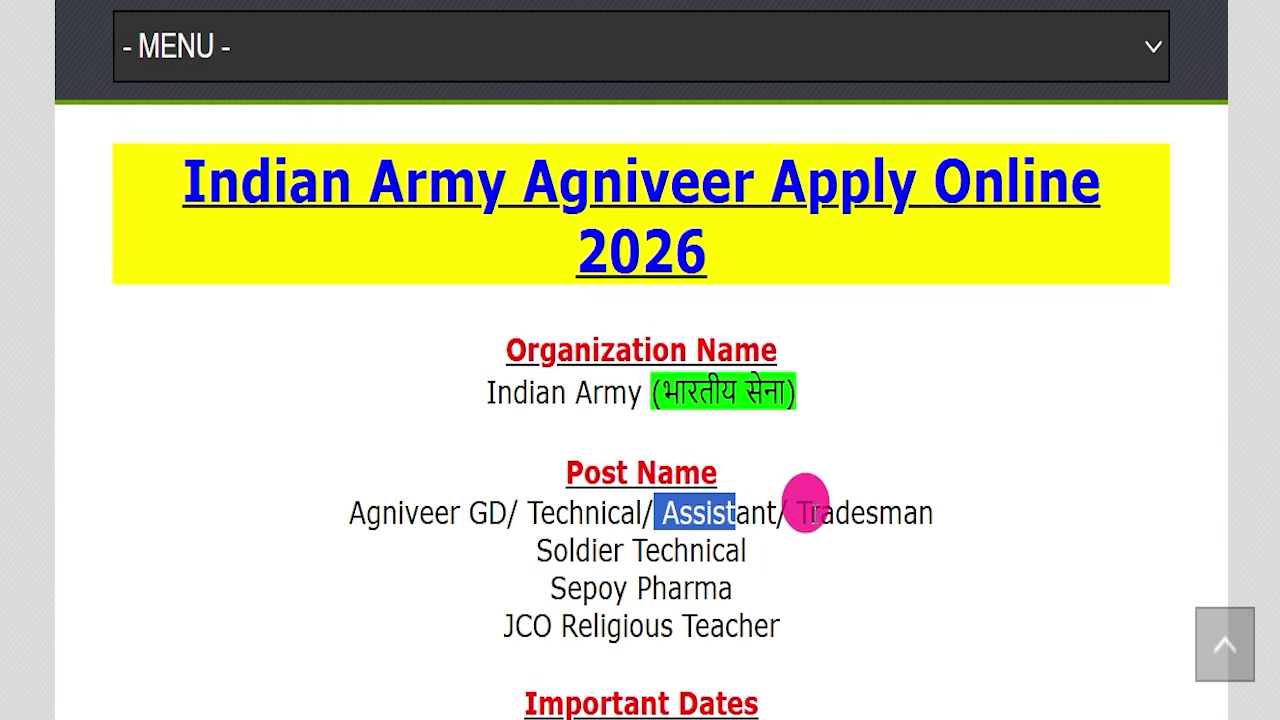
- Examine the Agniveer, Soldier Technical, Sepoy Pharma and JCO Religious Teacher posts and glance over the Join Indian Army login page
left_click_drag(484, 565, 826, 562)
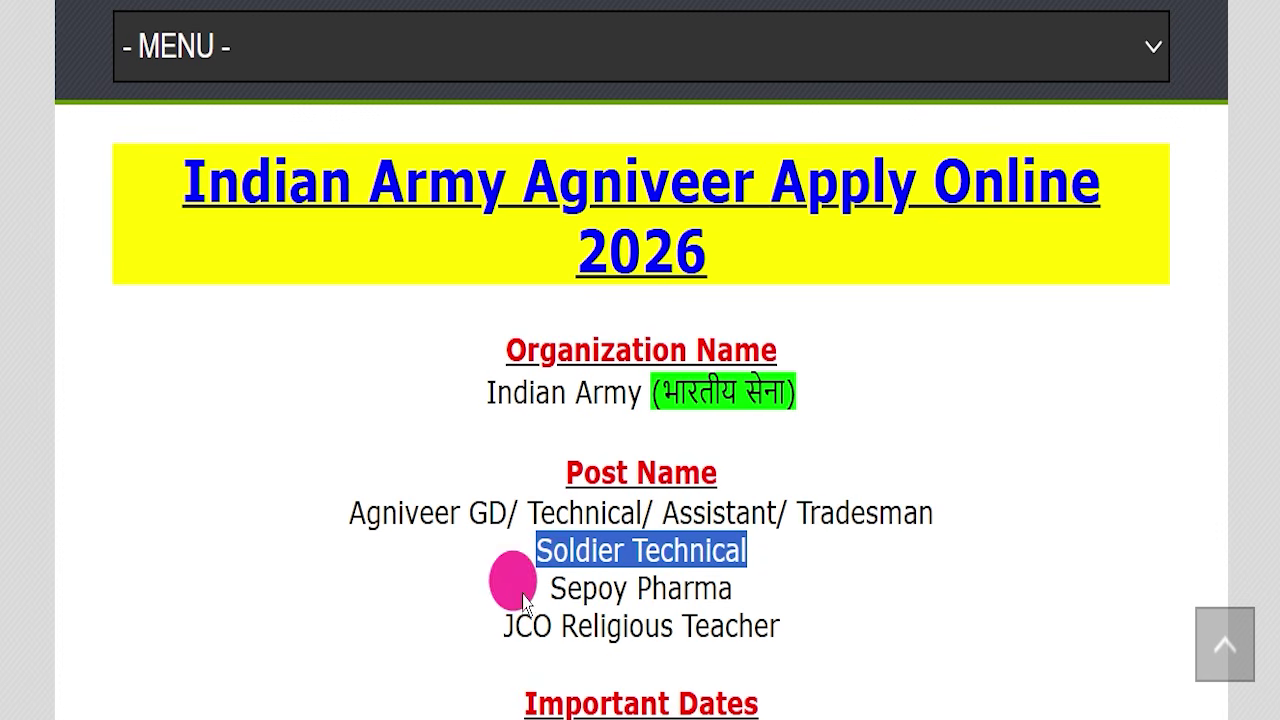
left_click_drag(533, 598, 800, 586)
left_click_drag(471, 629, 815, 632)
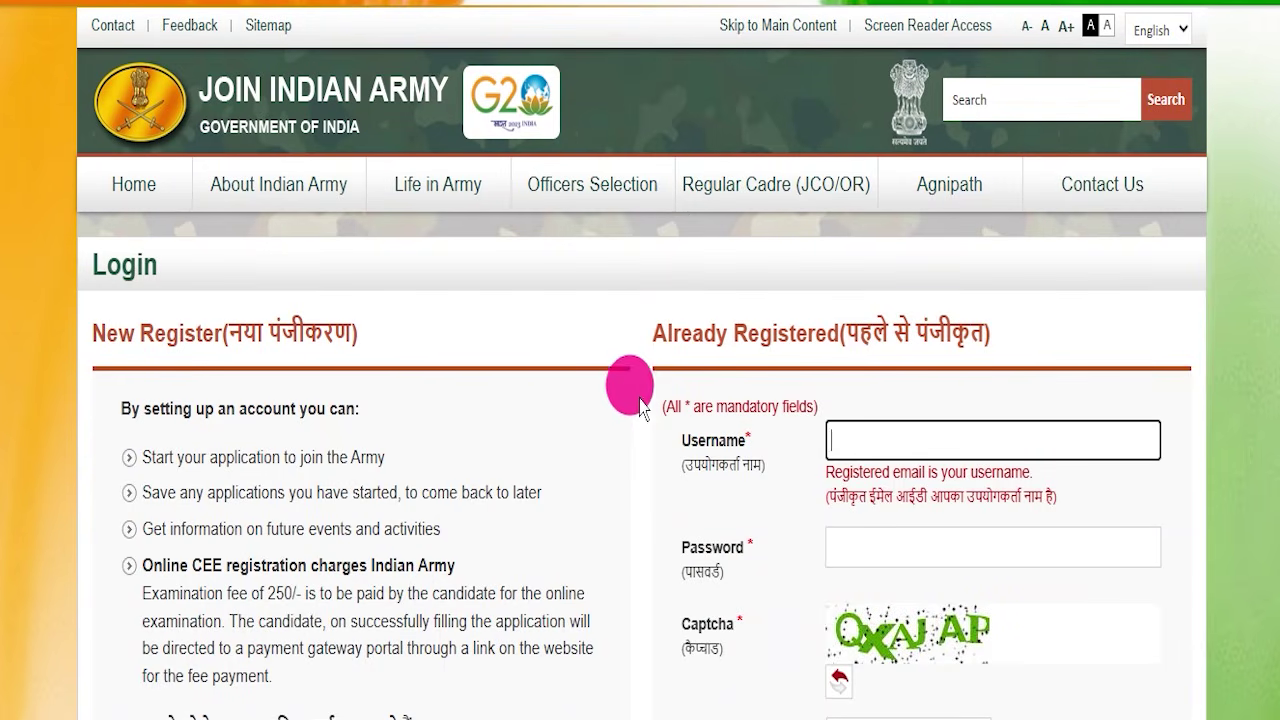
scroll(634, 480, "down", 10)
scroll(634, 486, "up", 10)
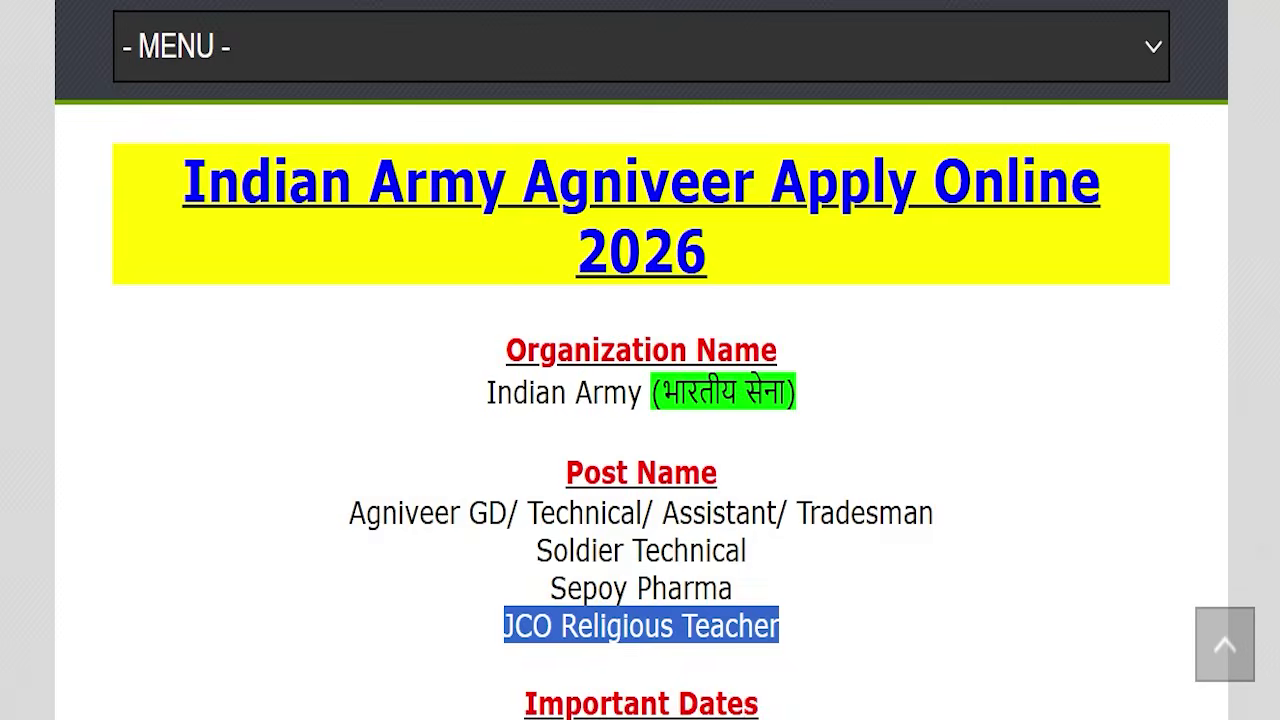
- Return to the recruitment article and examine the application start date, last date and exam date under Important Dates
scroll(674, 505, "down", 3)
left_click(749, 415)
left_click_drag(740, 420, 908, 422)
left_click(829, 457)
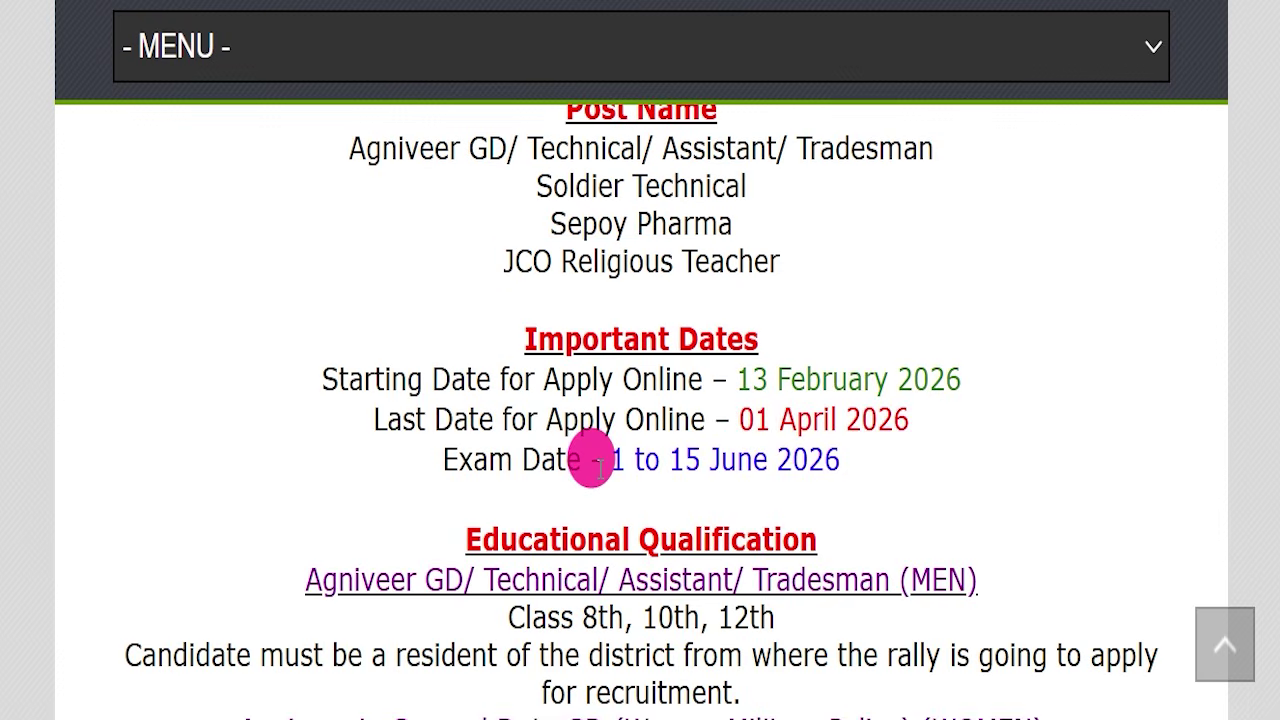
left_click_drag(604, 461, 863, 514)
left_click(910, 545)
scroll(920, 545, "up", 3)
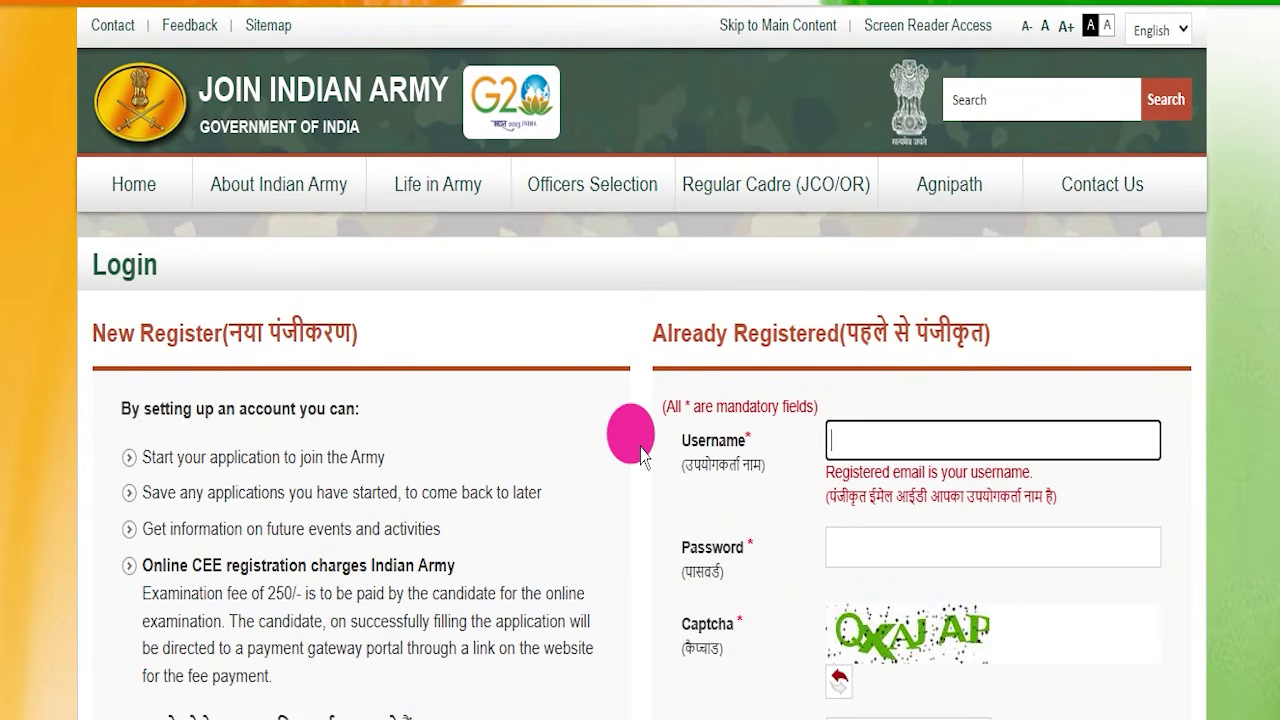
- Look over the Join Indian Army login page and the home page down to the JCO / OR / Agniveer Enrolment section
scroll(643, 455, "down", 8)
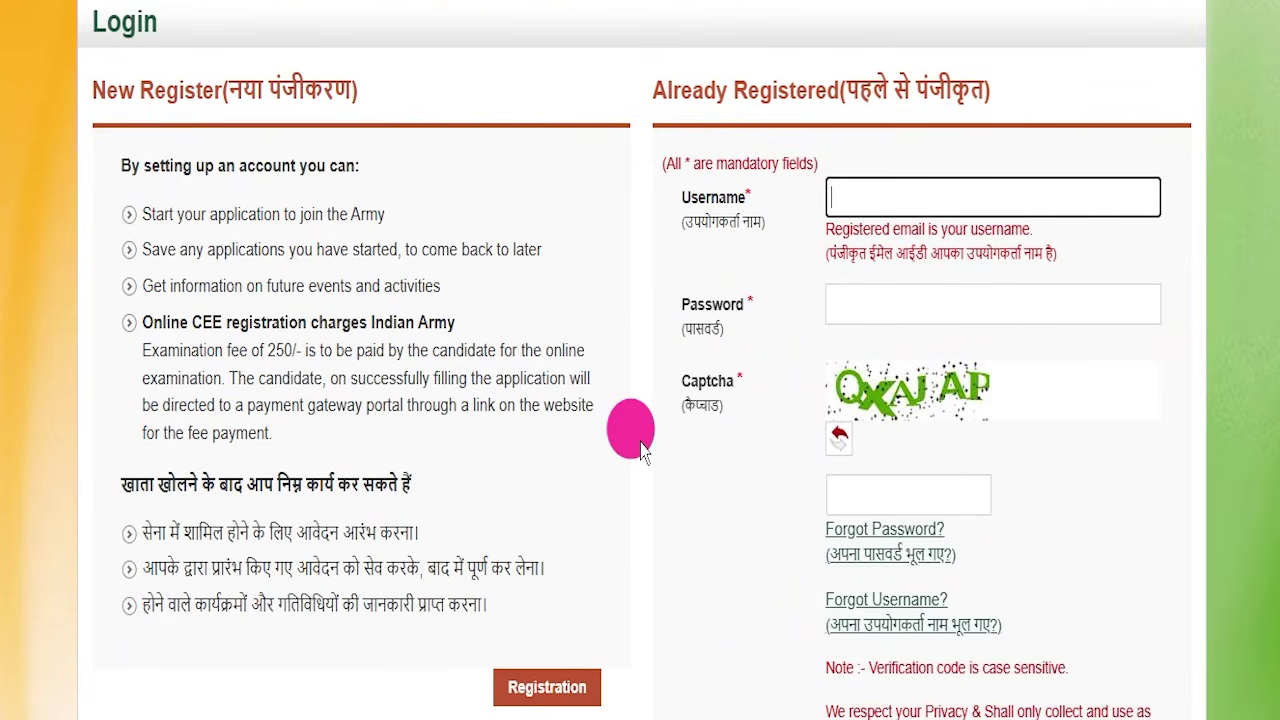
scroll(645, 450, "up", 8)
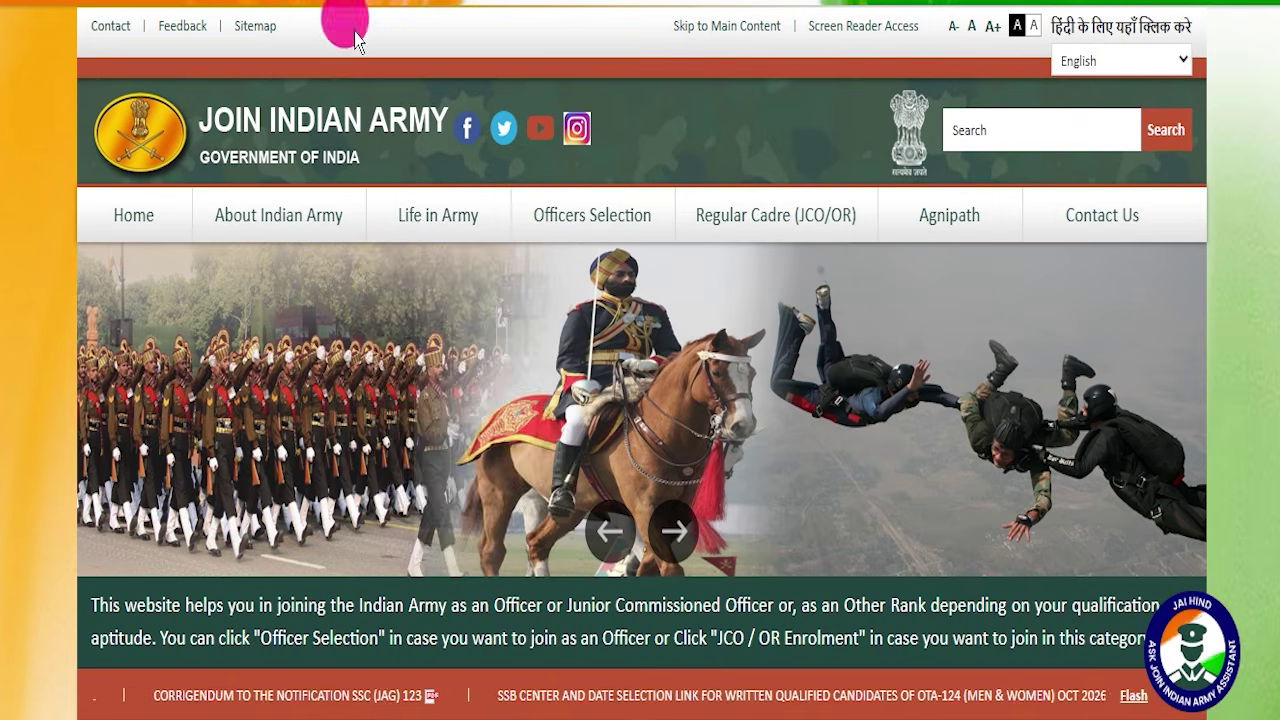
mouse_move(438, 215)
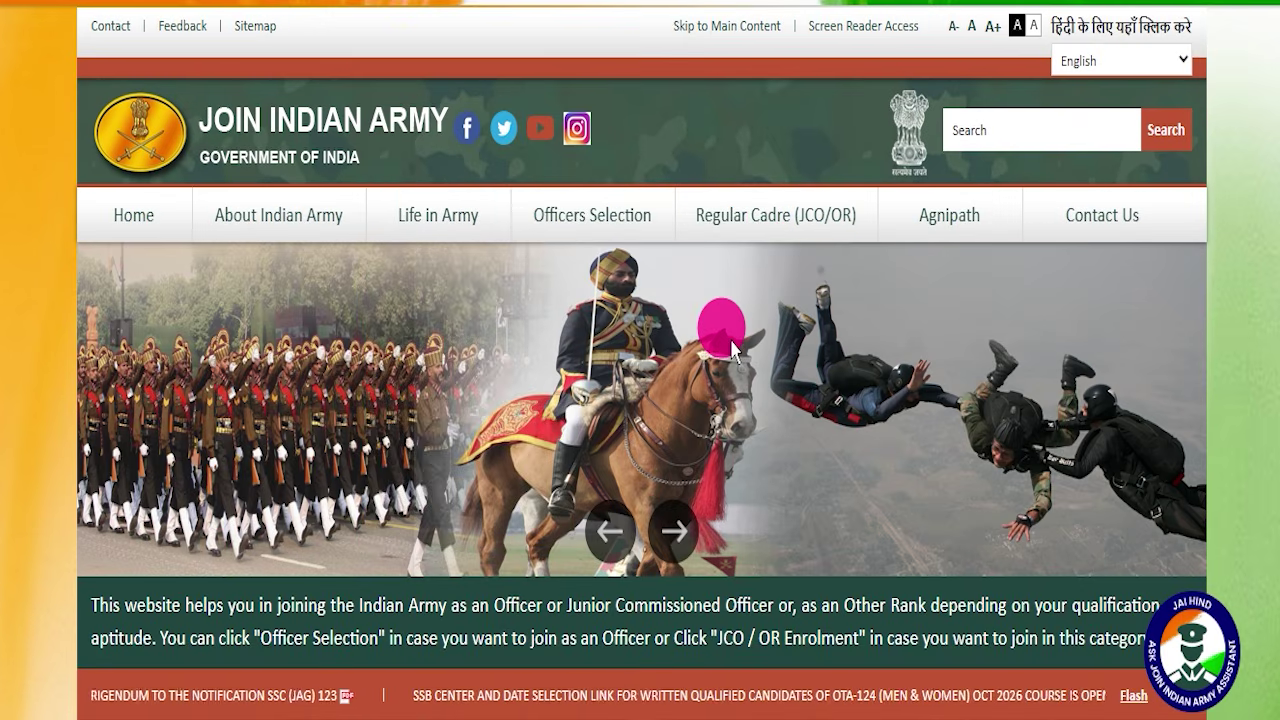
scroll(738, 368, "down", 15)
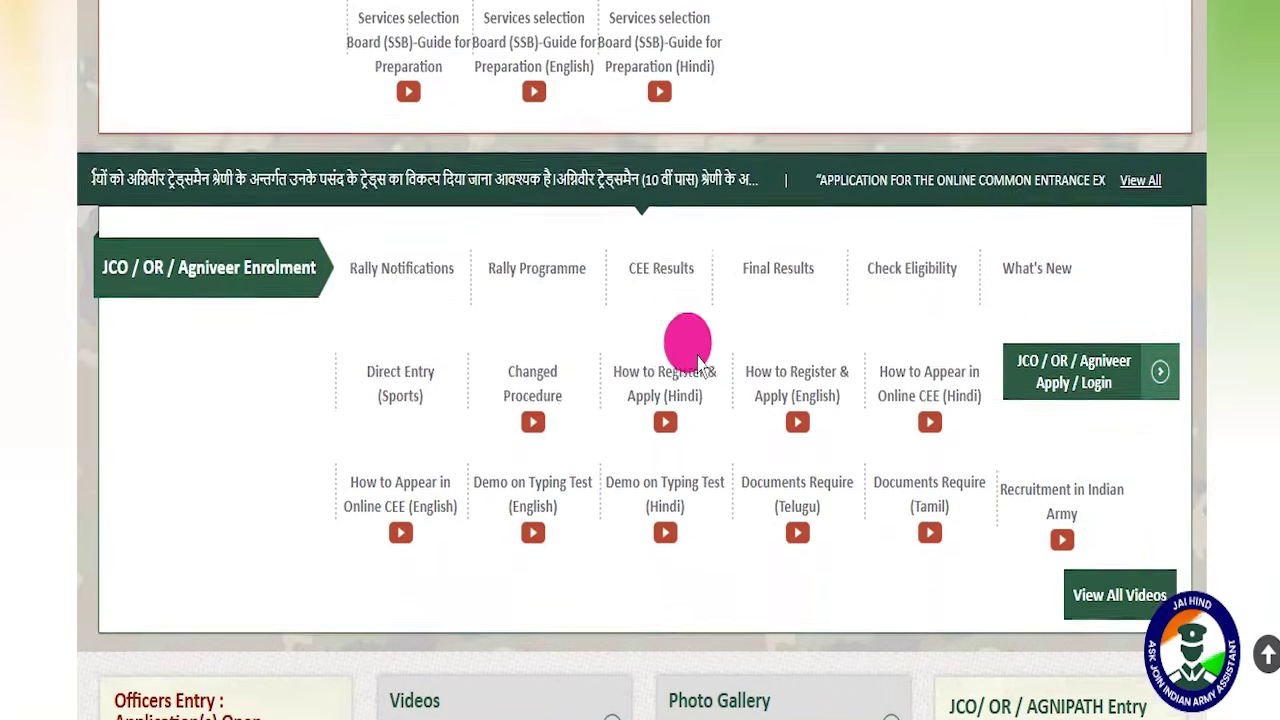
scroll(678, 372, "up", 15)
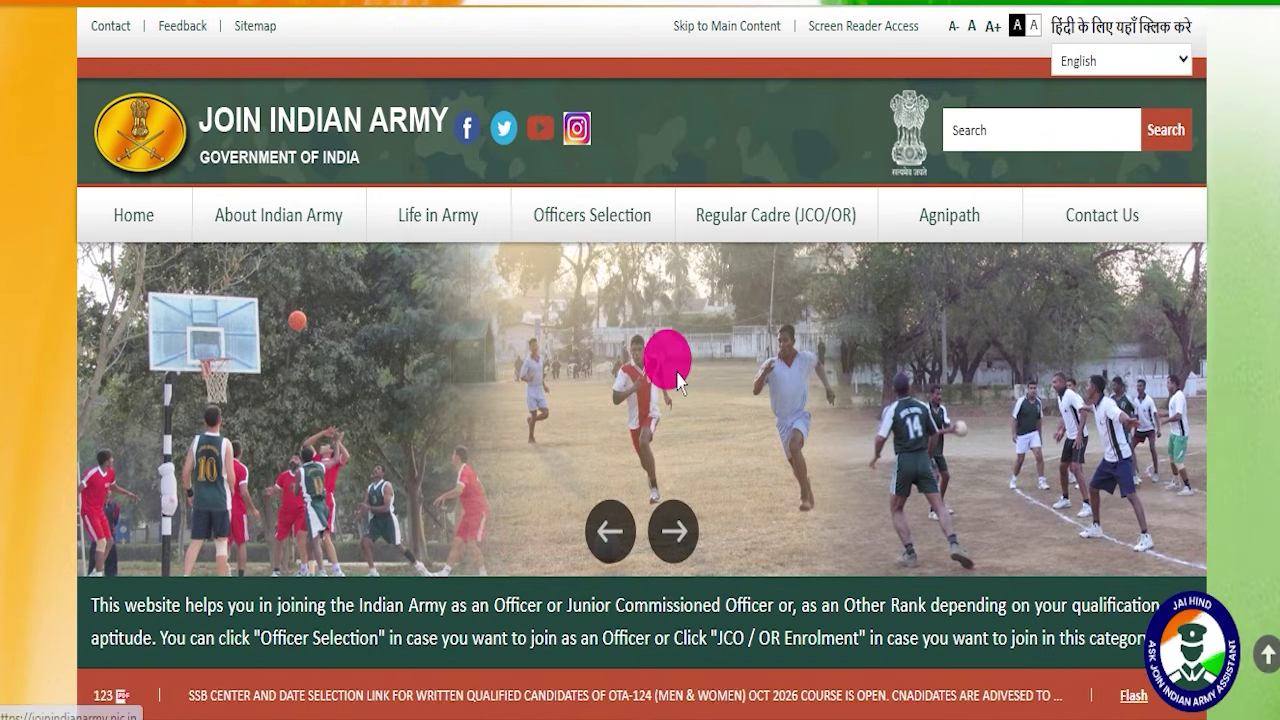
- Look through the Charkhi Dadri and Hamirpur Agniveer recruitment notification PDFs
mouse_move(553, 250)
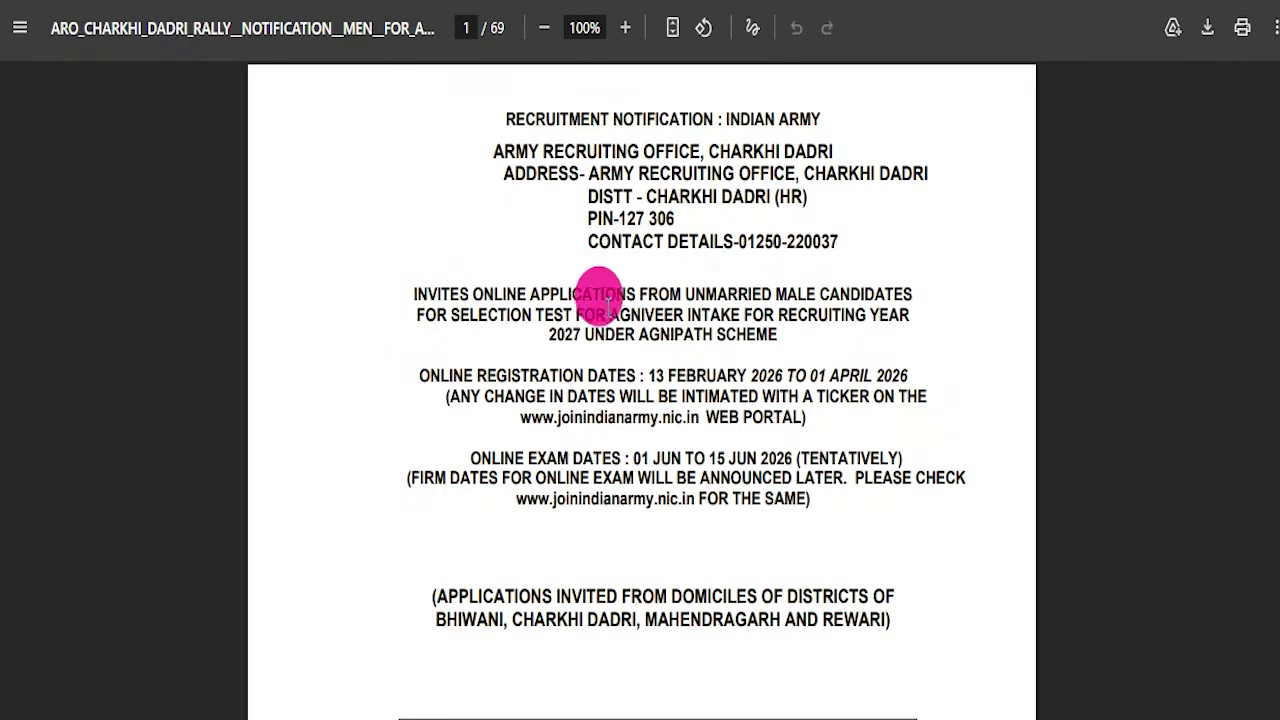
scroll(670, 365, "down", 15)
scroll(660, 340, "up", 15)
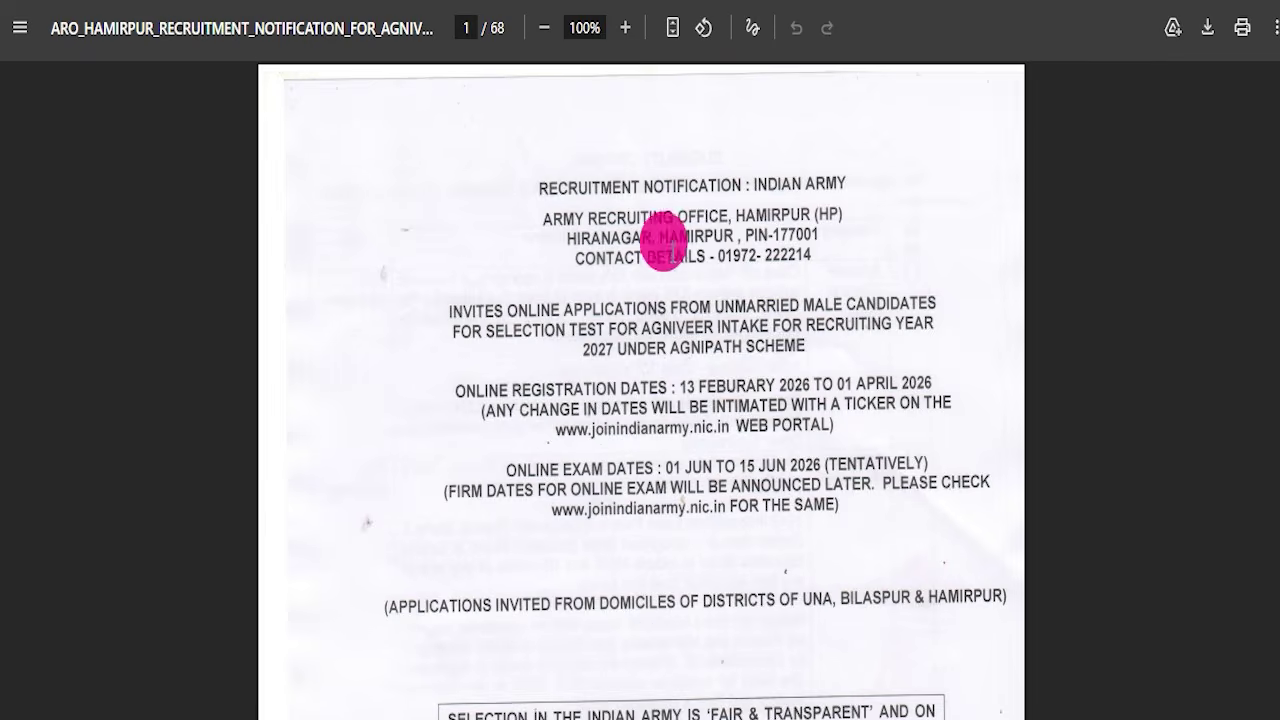
scroll(663, 294, "down", 6)
scroll(660, 292, "up", 6)
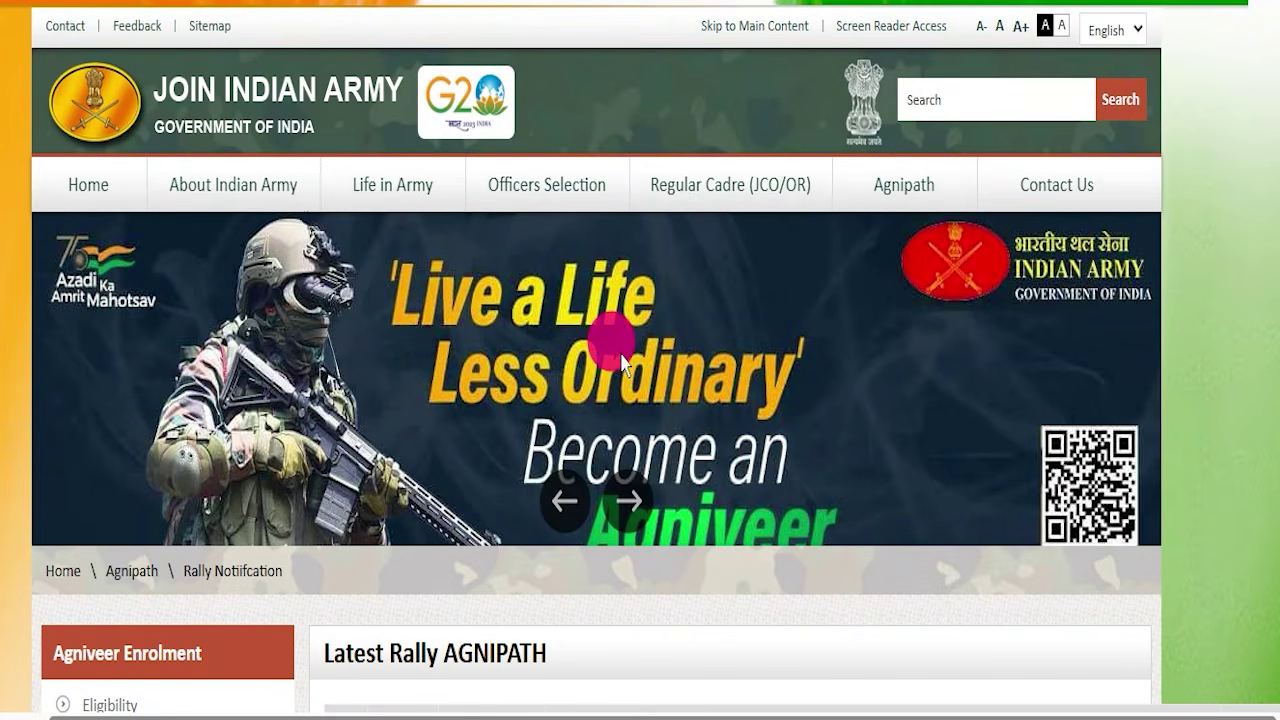
- Browse the Latest Rally AGNIPATH table for the zone-wise recruitment notifications
scroll(625, 350, "down", 6)
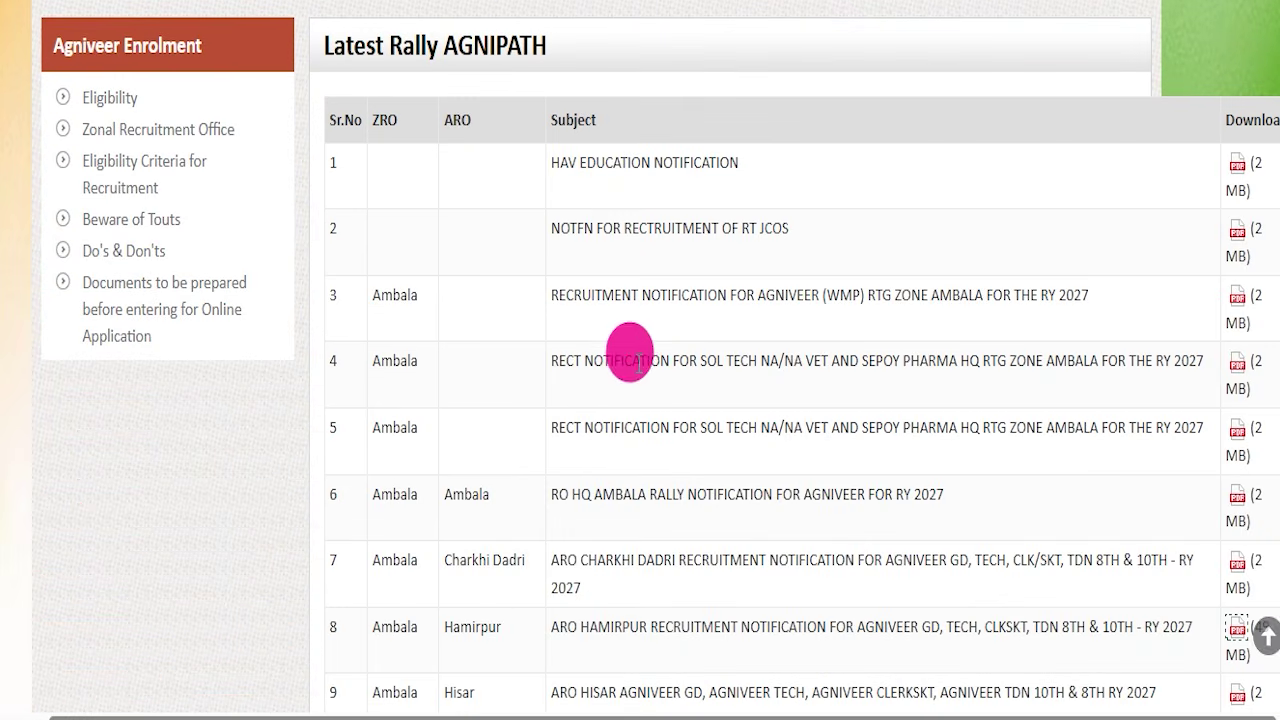
scroll(635, 345, "down", 20)
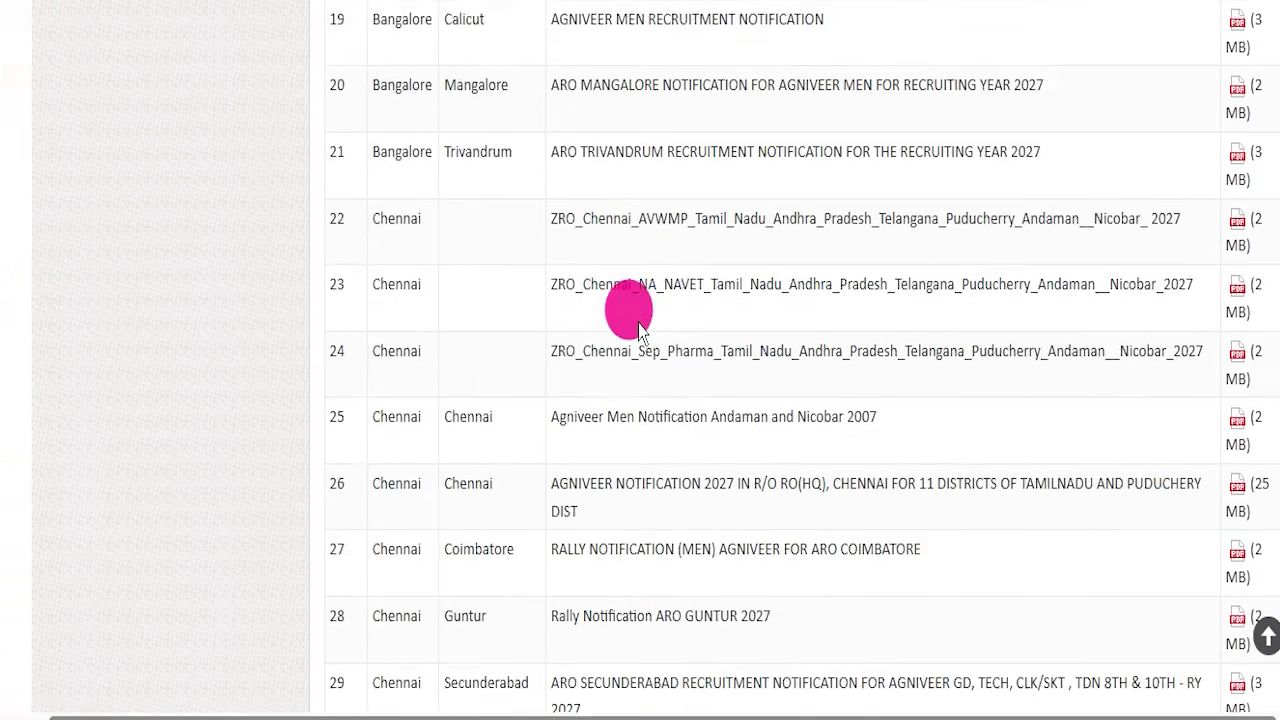
scroll(630, 320, "up", 13)
scroll(638, 332, "up", 15)
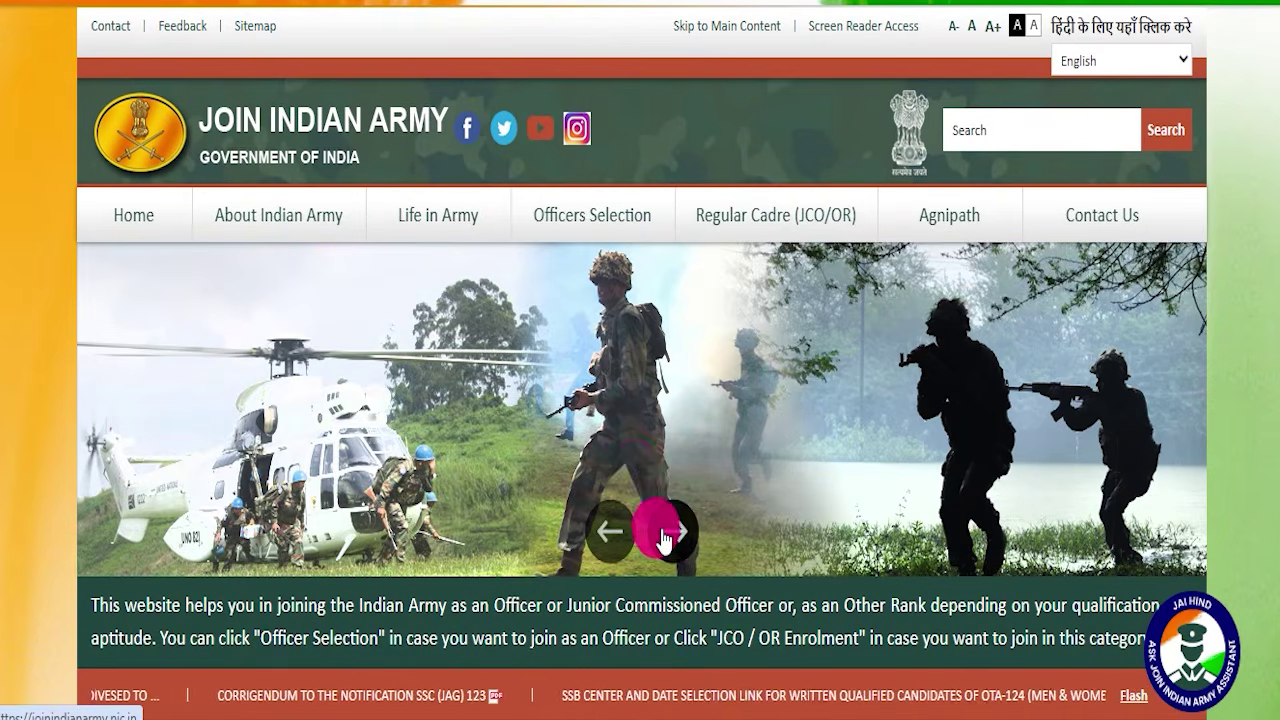
- Examine the New Register and Already Registered sections of the Join Indian Army login page
left_click(665, 532)
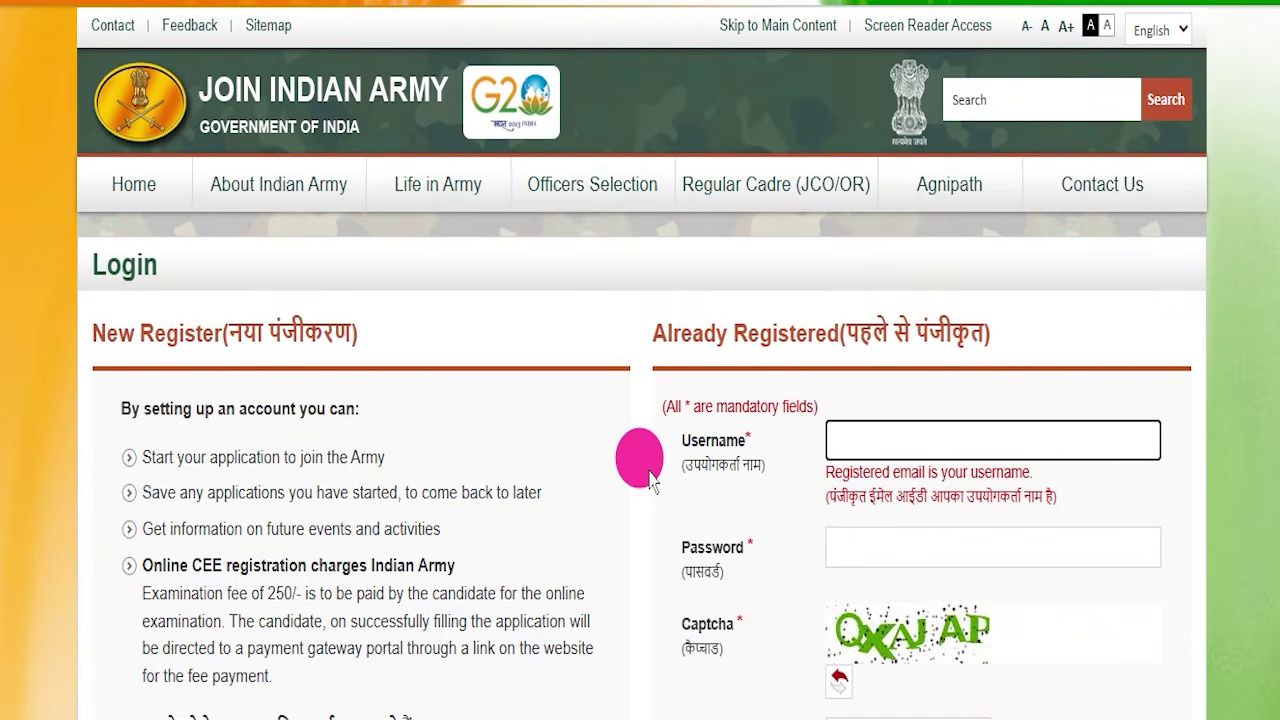
scroll(648, 480, "down", 2)
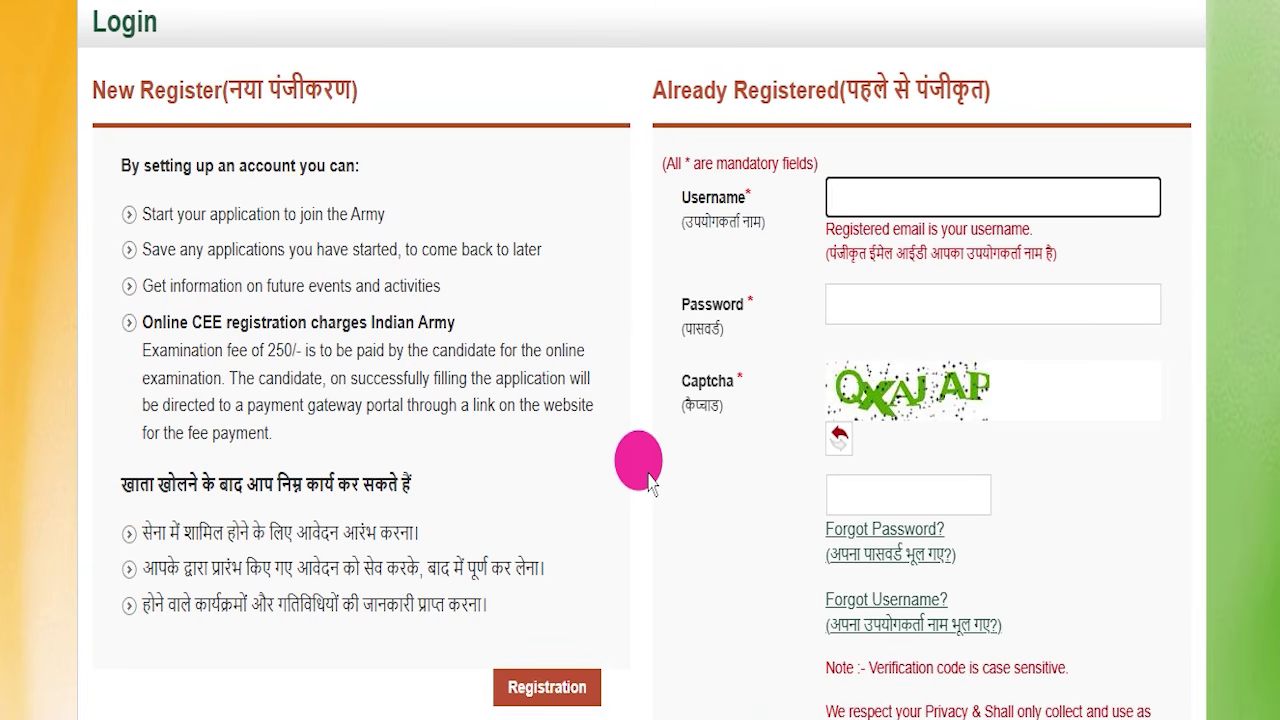
scroll(648, 480, "up", 2)
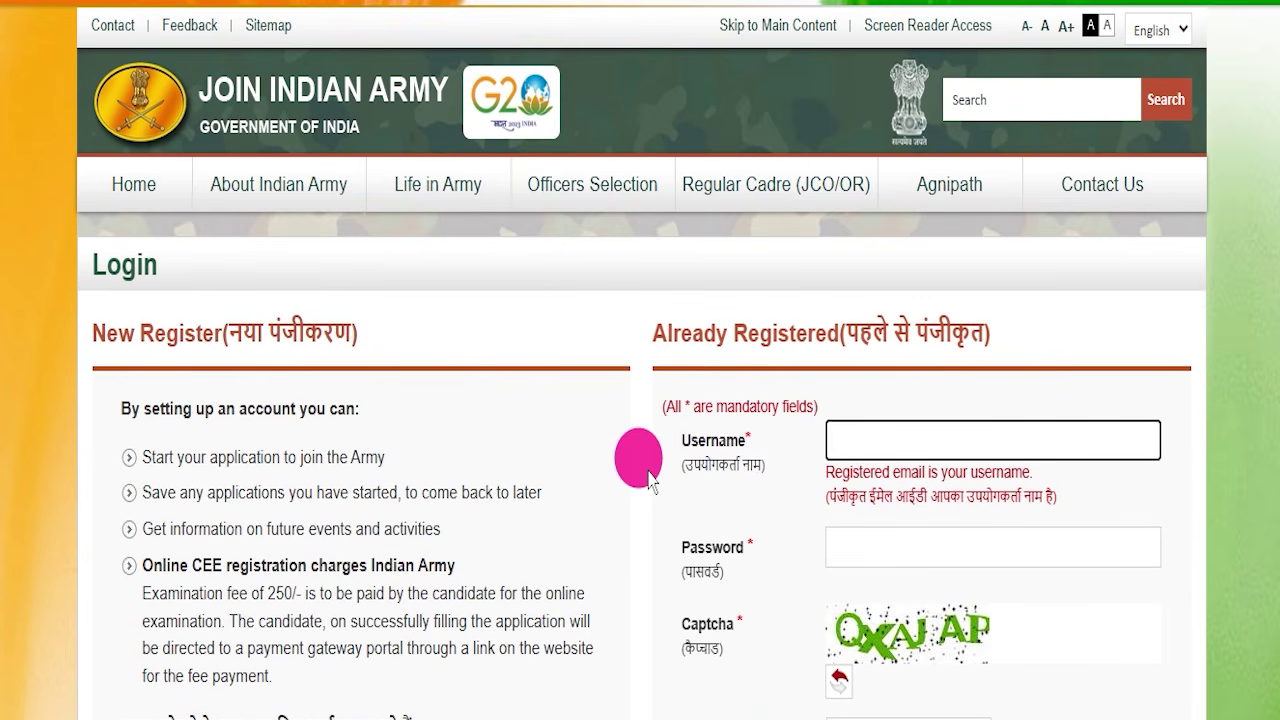
left_click(491, 417)
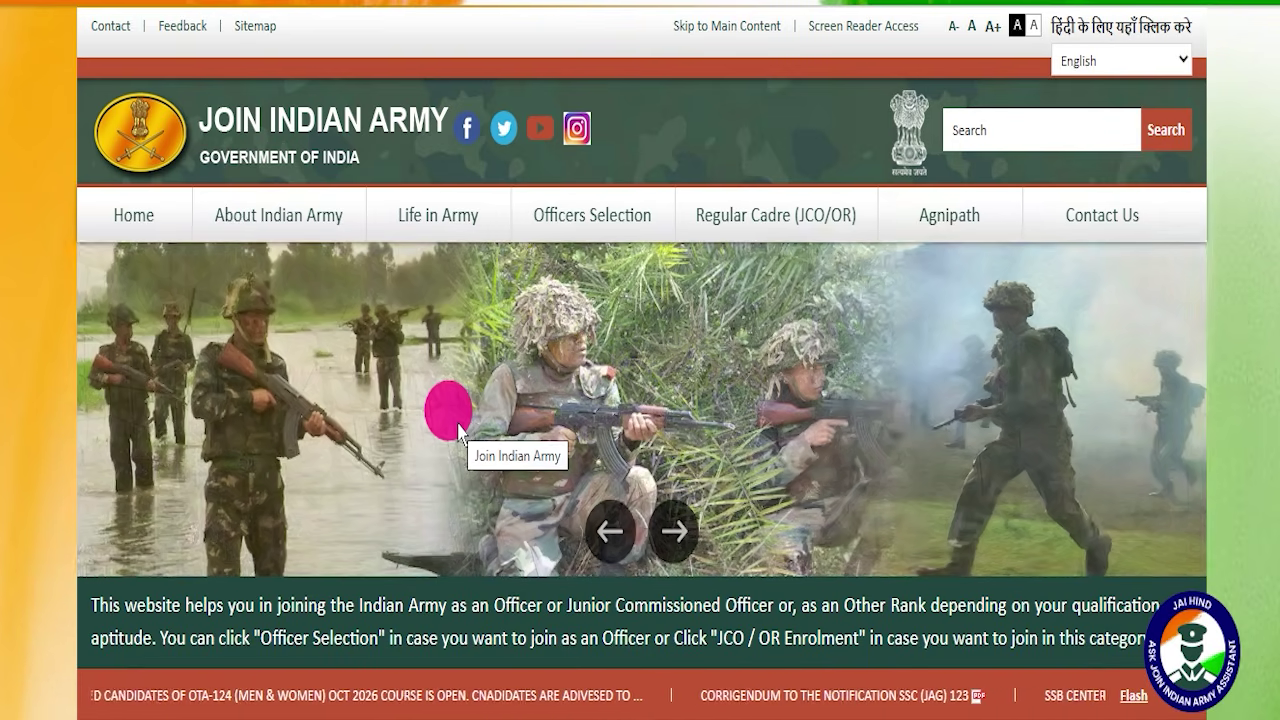
left_click(670, 532)
left_click(670, 532)
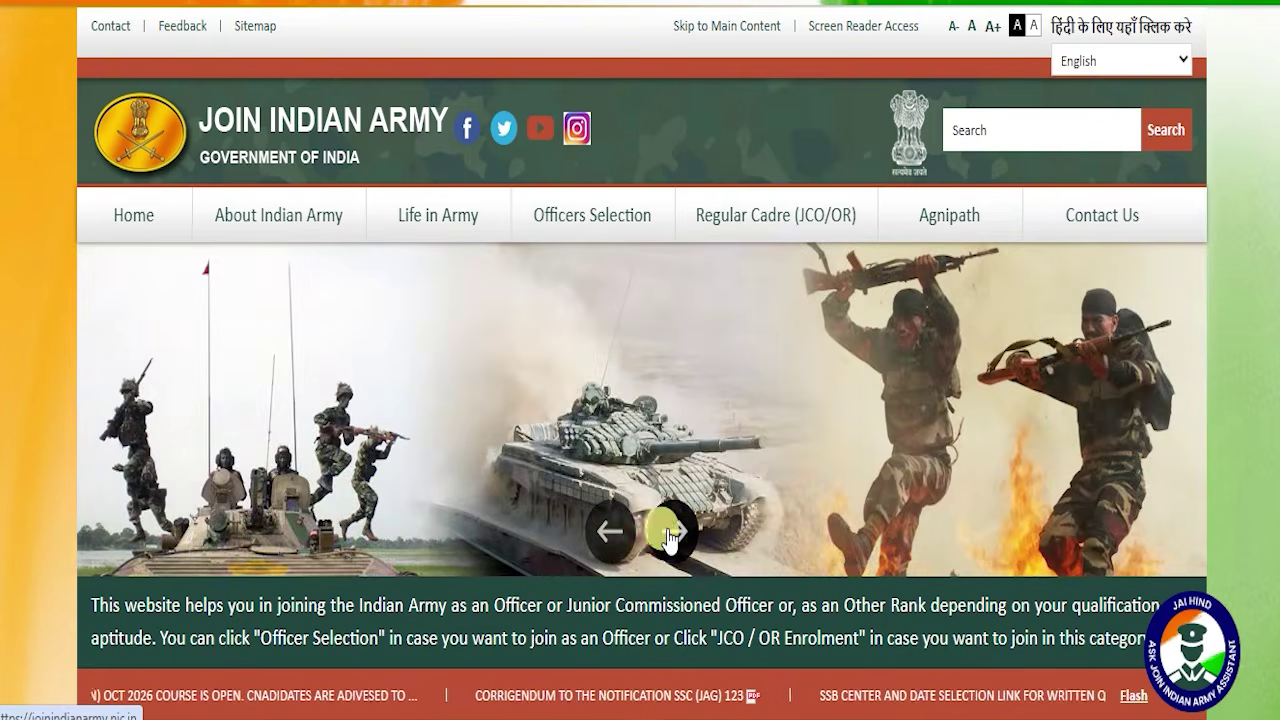
left_click(670, 532)
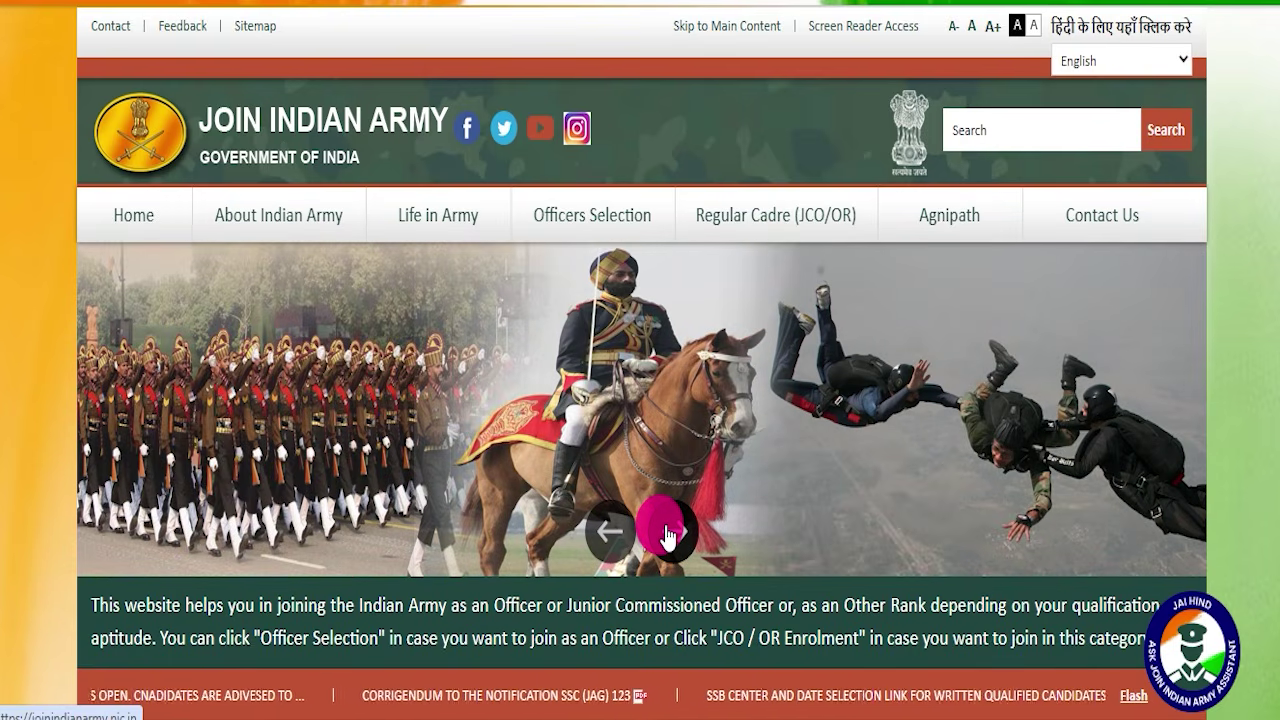
left_click(668, 535)
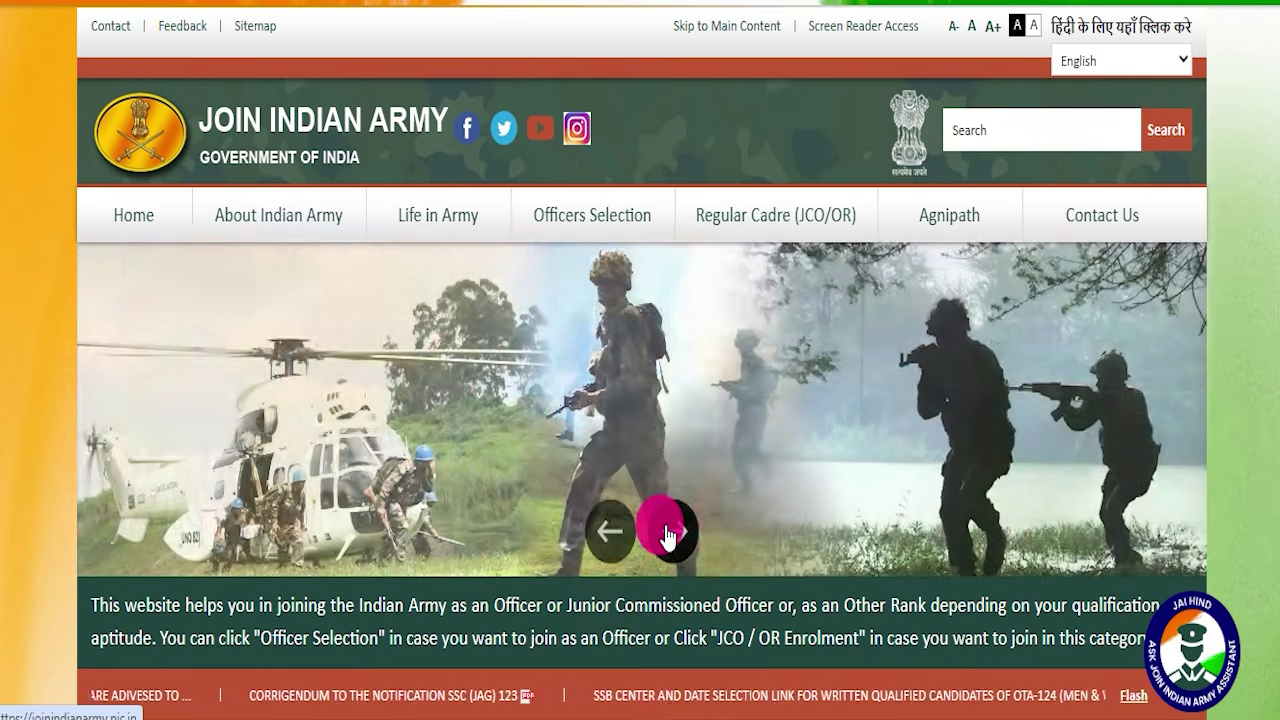
left_click(685, 540)
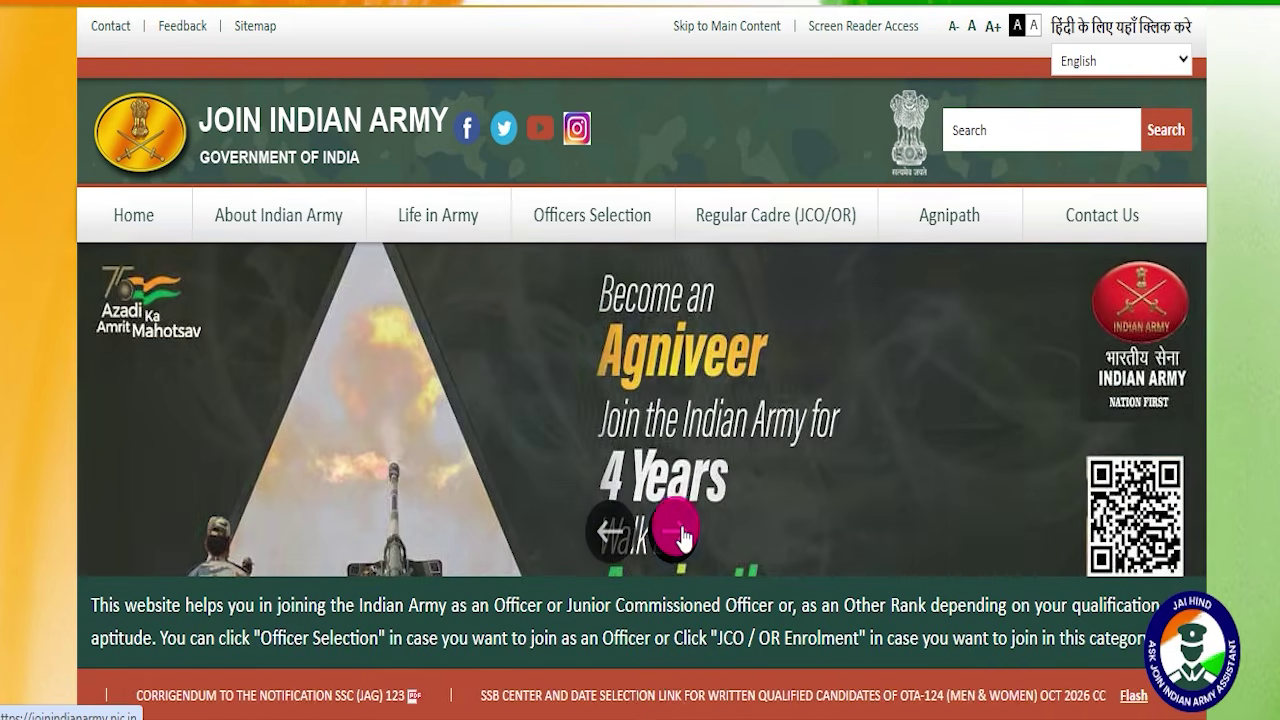
left_click(678, 533)
left_click(680, 537)
left_click(683, 540)
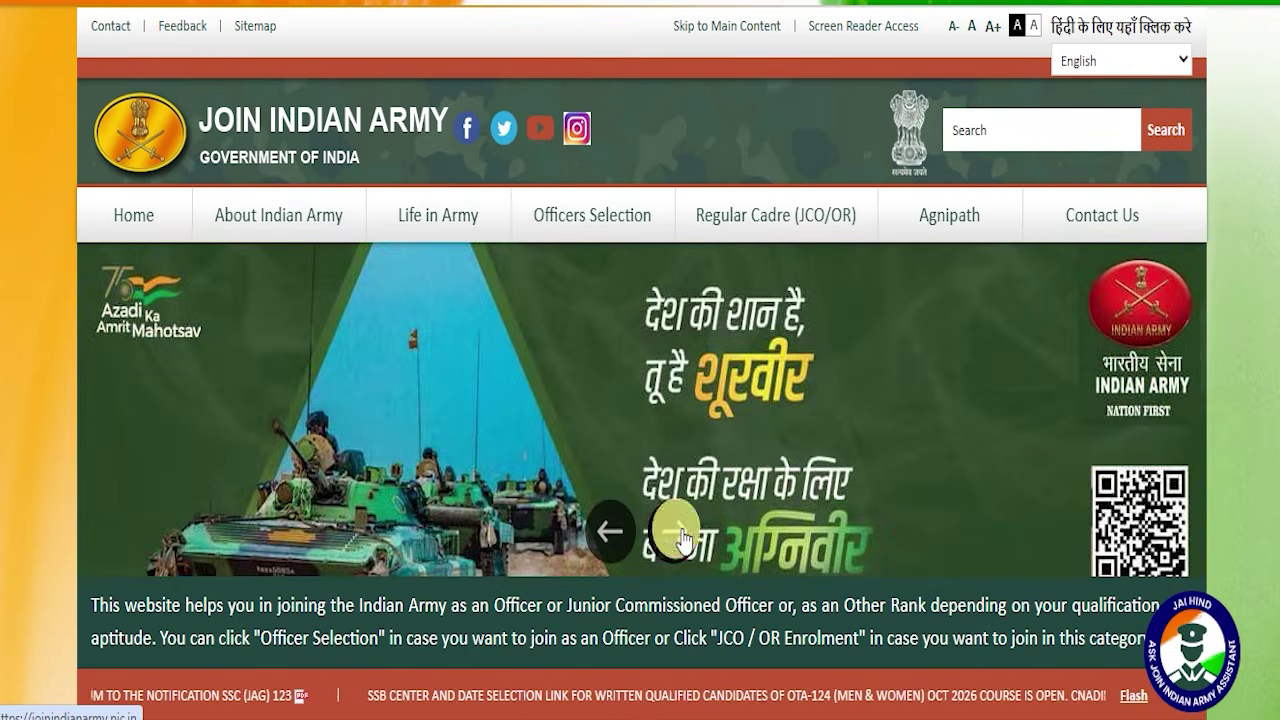
left_click(680, 537)
left_click(680, 537)
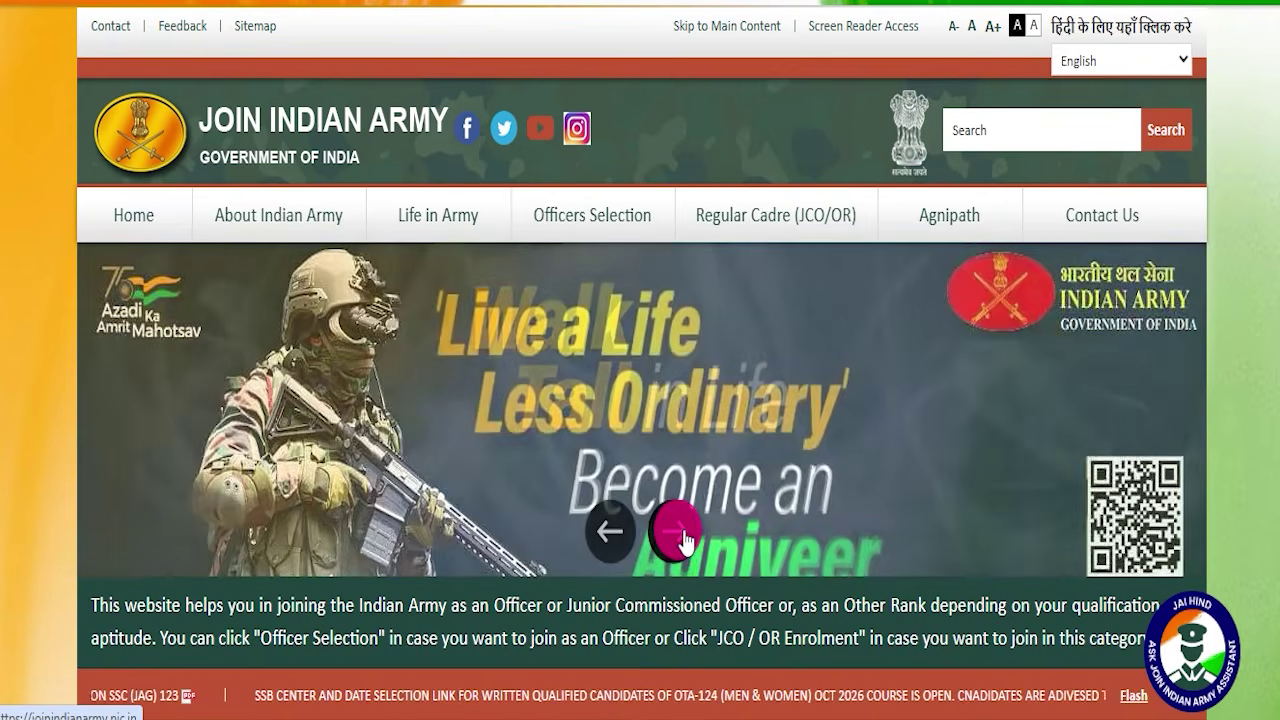
left_click(680, 537)
left_click(680, 537)
left_click(681, 538)
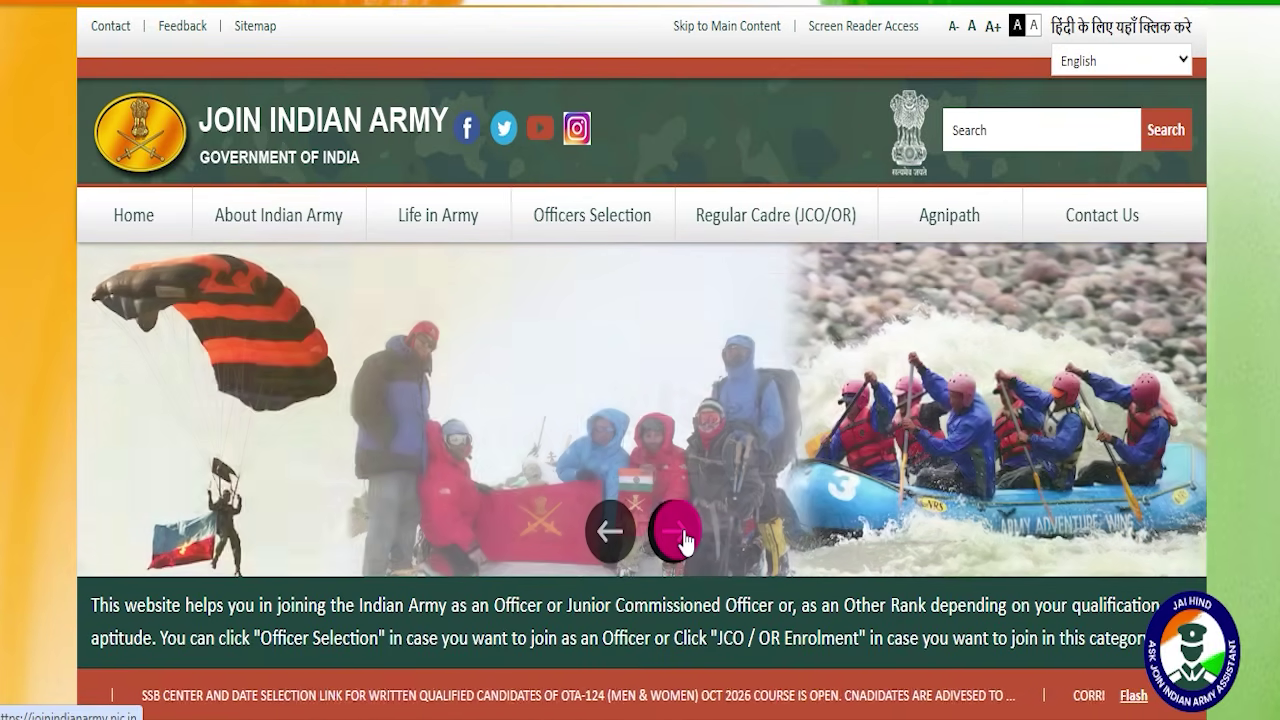
left_click(681, 537)
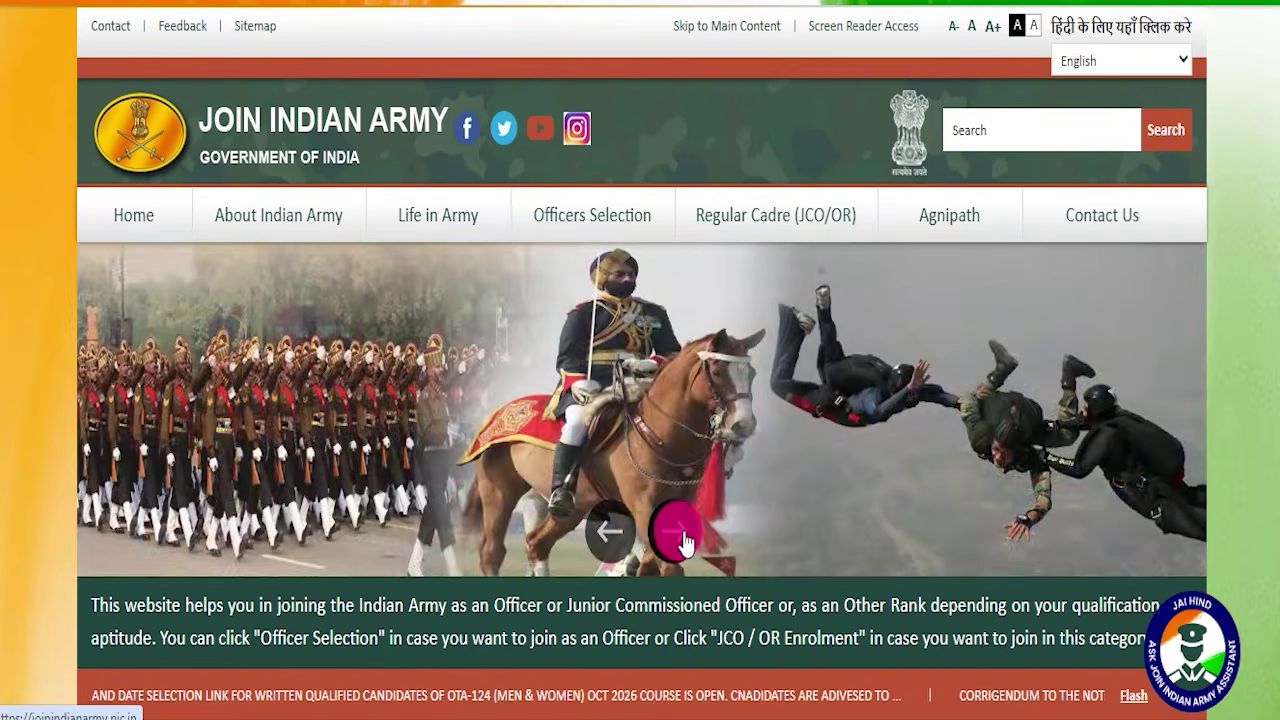
left_click(681, 537)
left_click(681, 537)
left_click(682, 538)
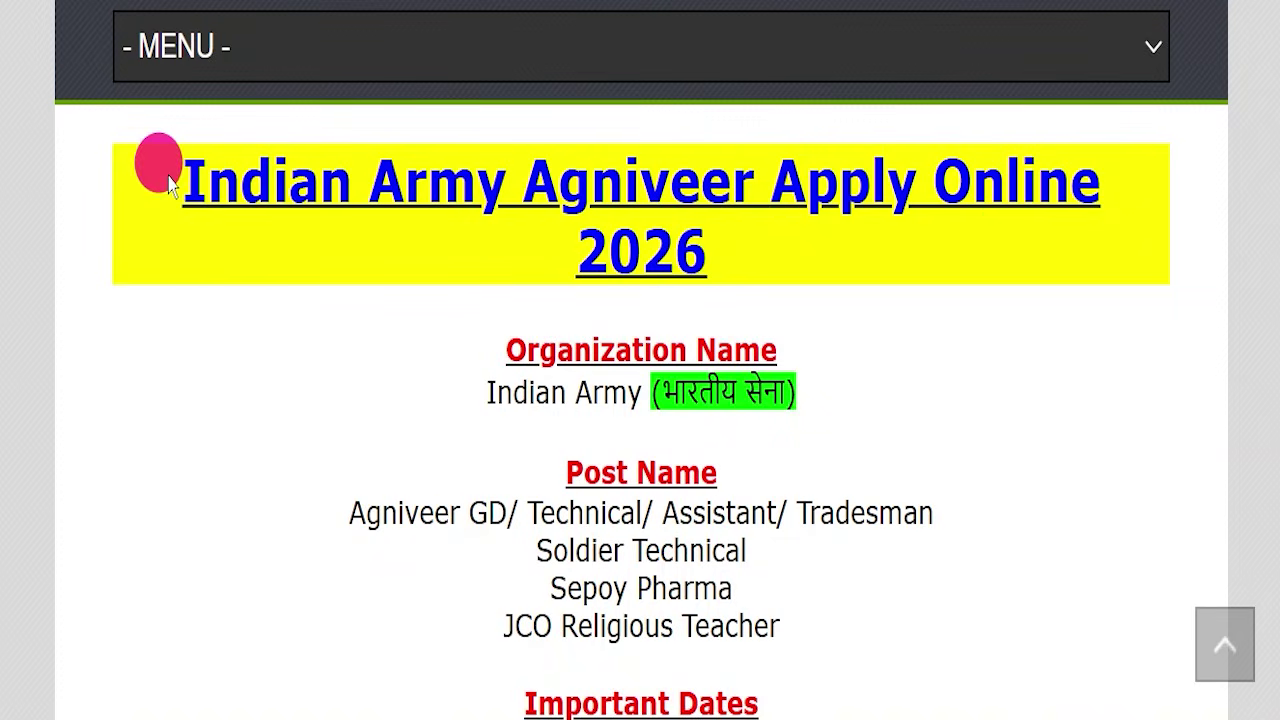
- Look over the Indian Army Agniveer Apply Online 2026 article on IndSarkariNaukri, from the site header to its main heading
left_click_drag(160, 163, 749, 234)
left_click(758, 260)
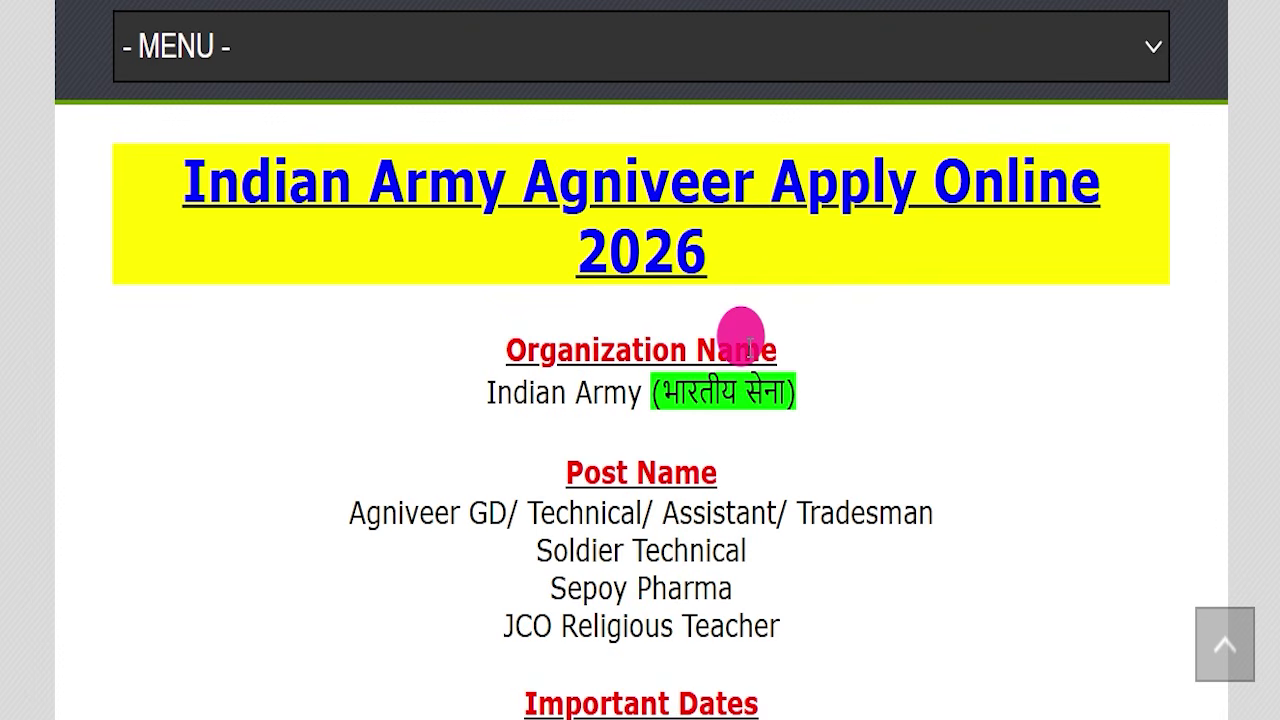
scroll(750, 345, "up", 12)
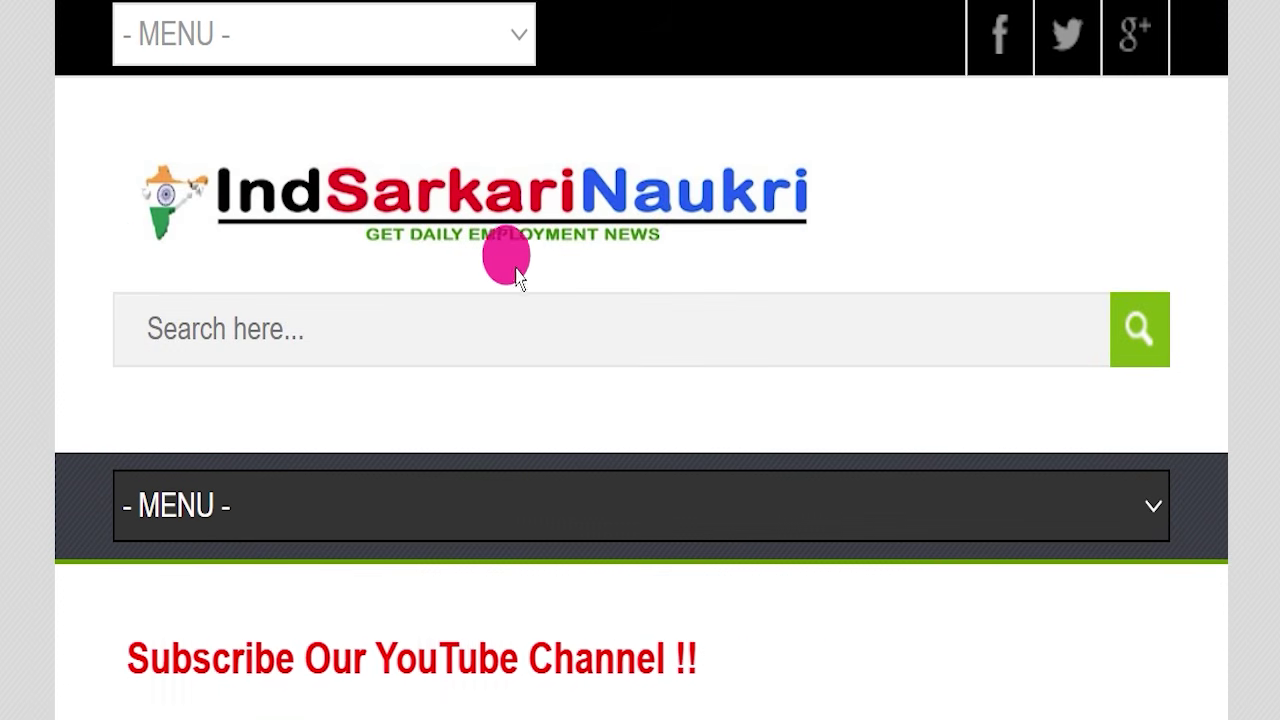
scroll(525, 280, "down", 3)
scroll(530, 283, "down", 7)
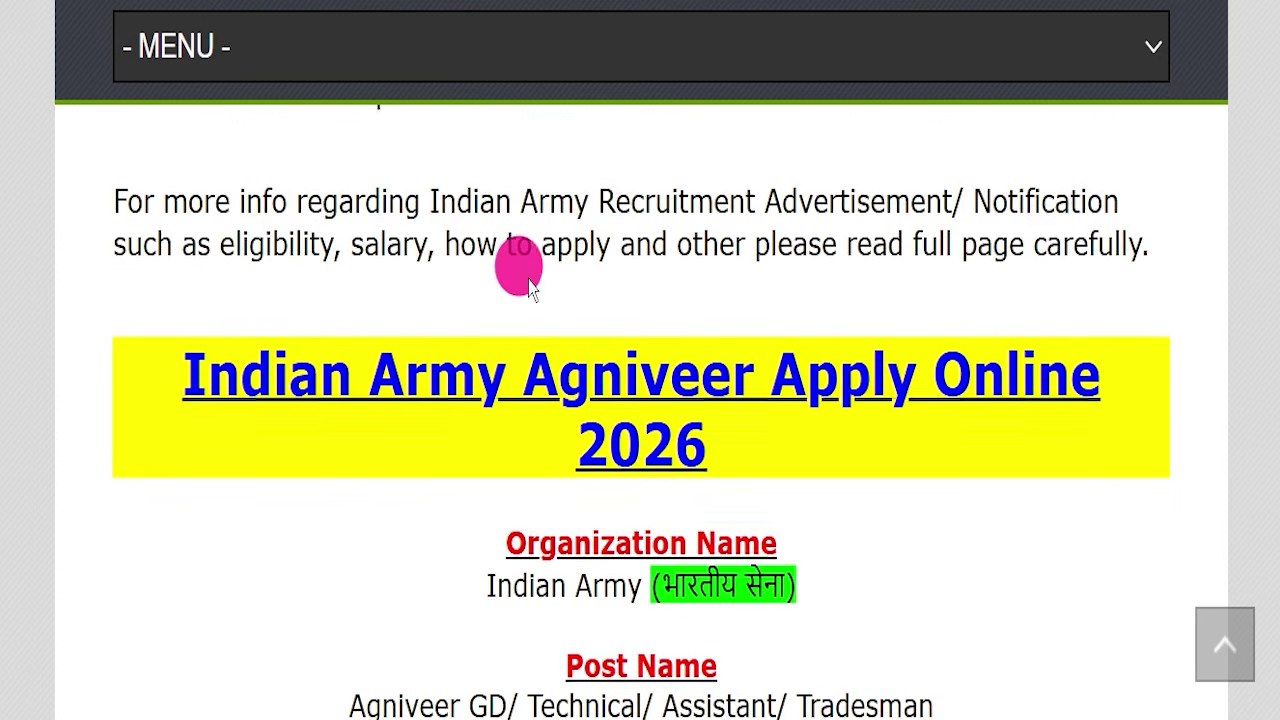
scroll(530, 285, "down", 1)
scroll(528, 270, "down", 1)
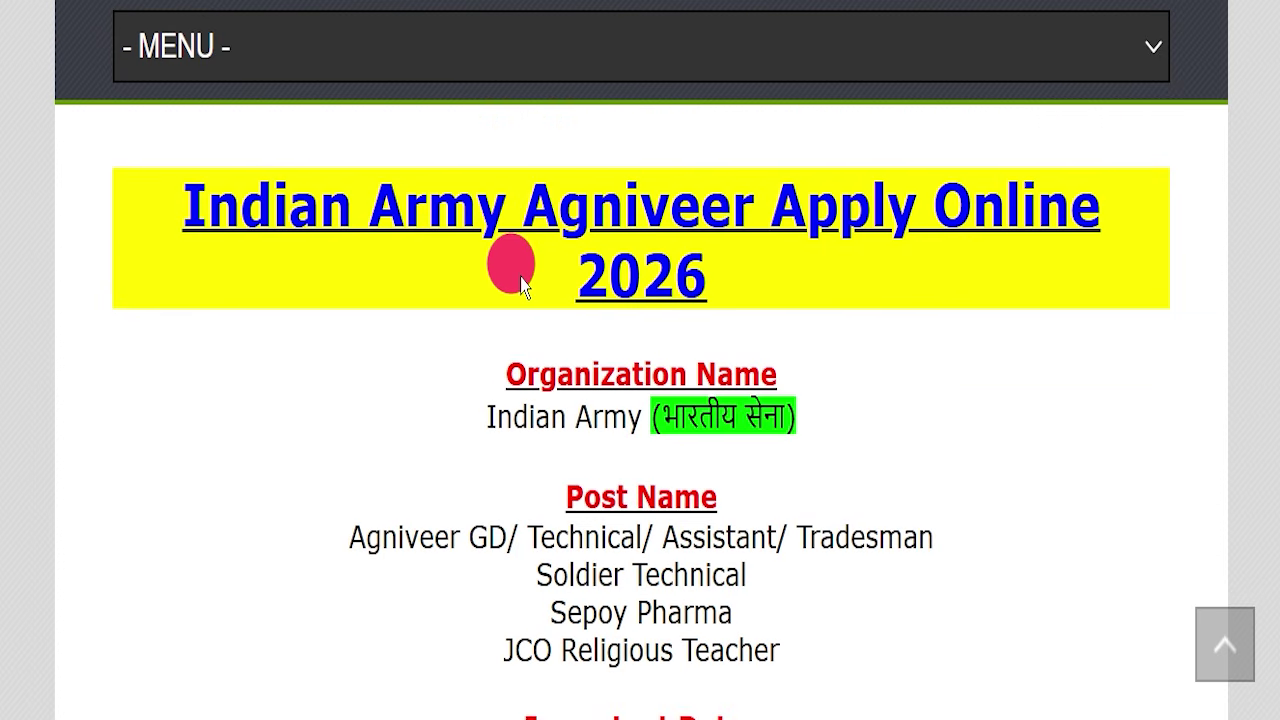
- Highlight the article's main heading and the Indian Army entry under Organization Name for reading
left_click_drag(165, 203, 733, 285)
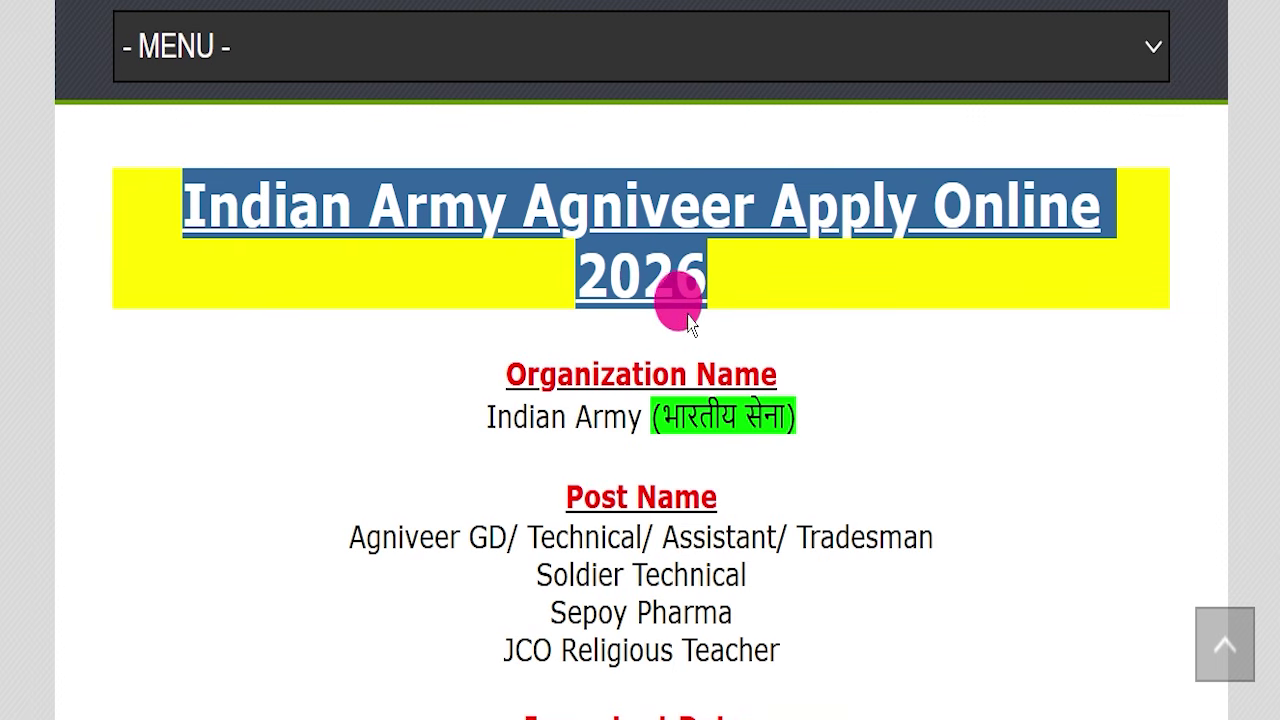
left_click_drag(451, 400, 848, 452)
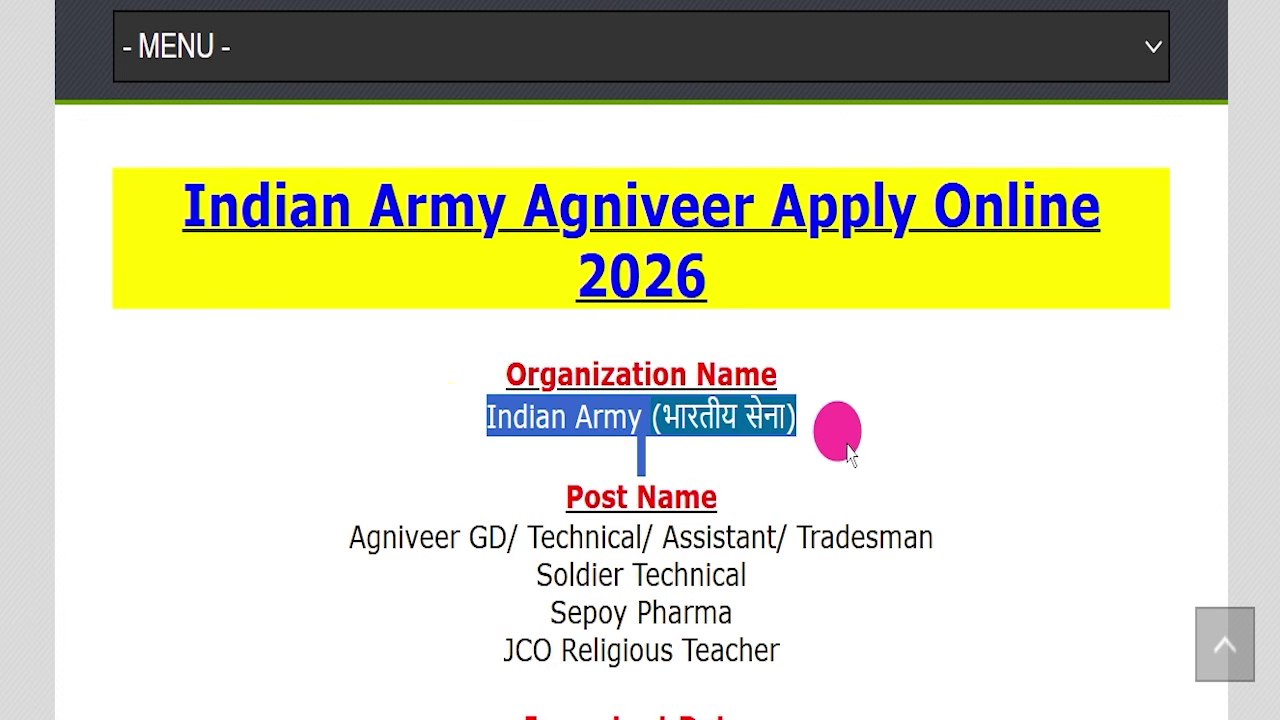
- Highlight the Post Name entries one by one, from Agniveer GD/ Technical/ Assistant/ Tradesman to JCO Religious Teacher
left_click(390, 420)
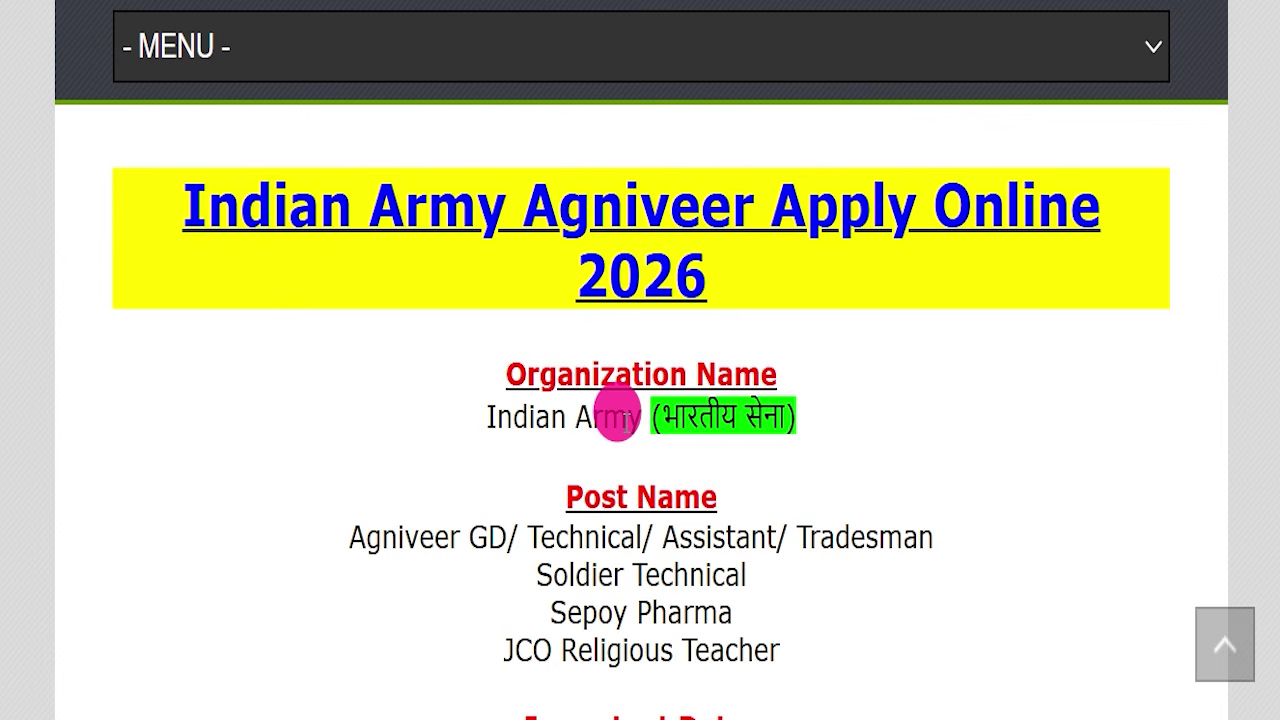
left_click_drag(338, 537, 942, 556)
left_click_drag(526, 575, 826, 585)
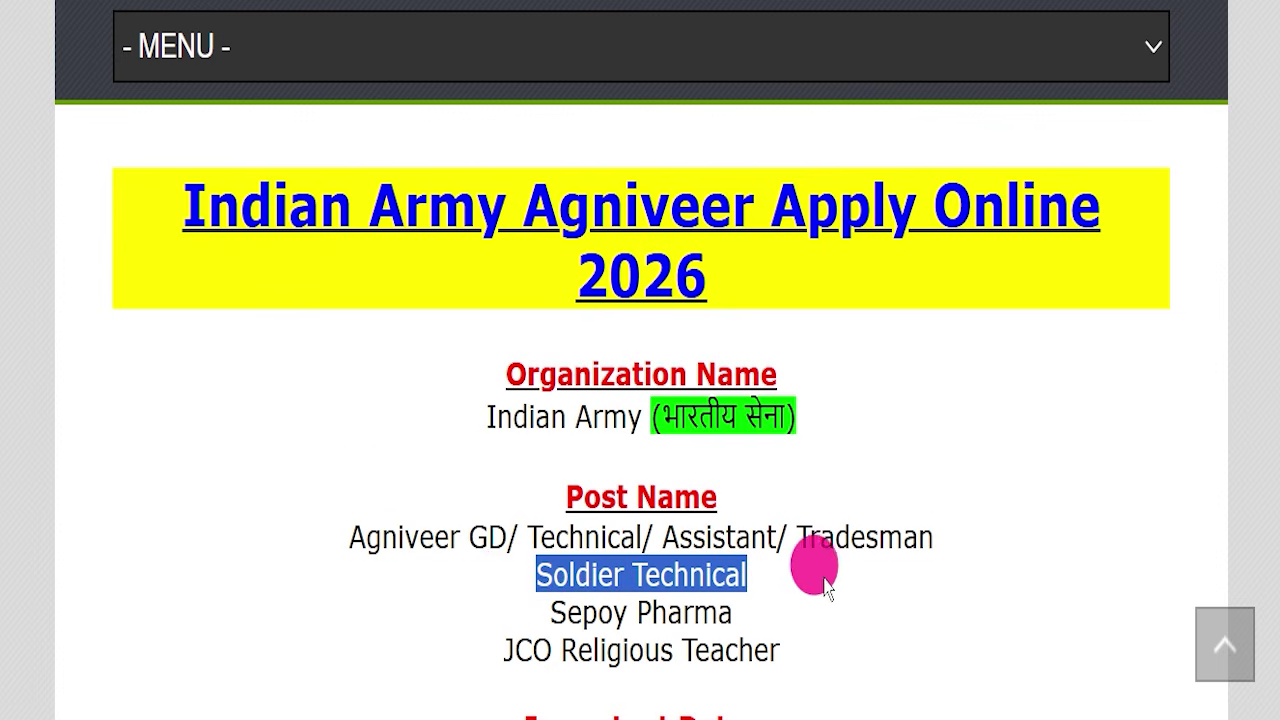
left_click_drag(487, 601, 777, 600)
left_click_drag(397, 631, 800, 611)
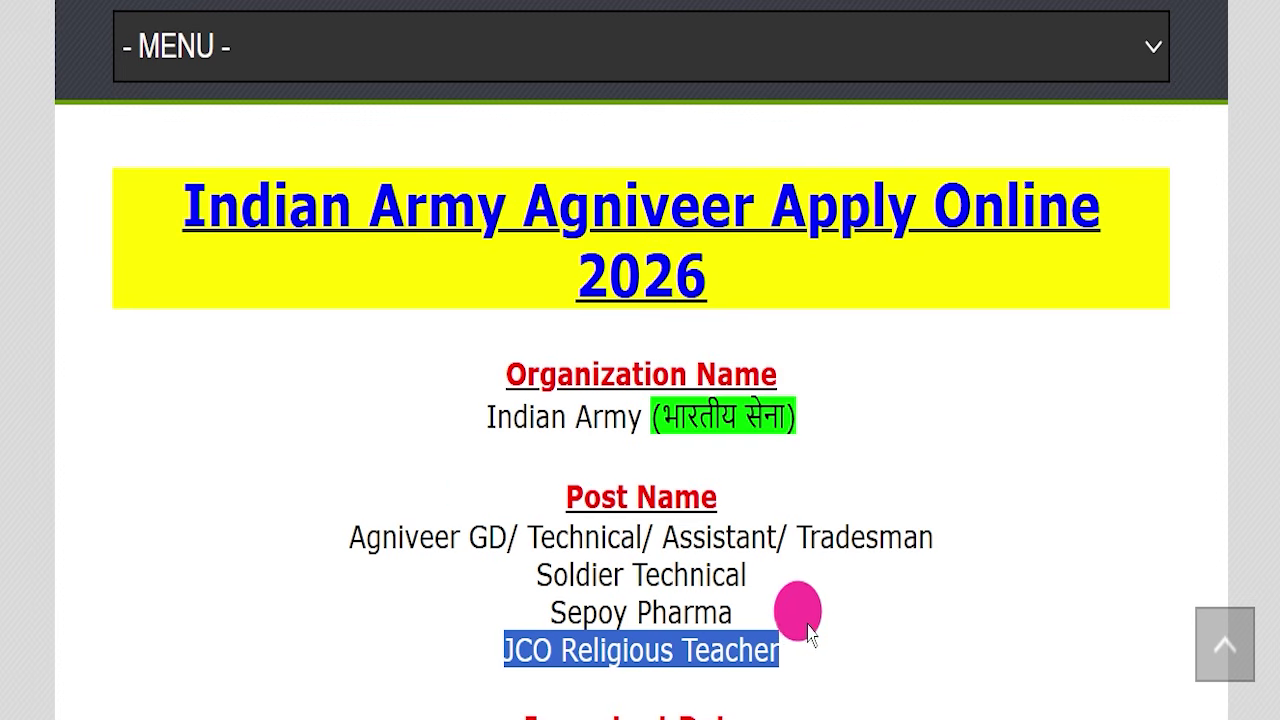
- Highlight the application dates and the exam date under Important Dates for reading
scroll(640, 480, "down", 4)
left_click_drag(348, 457, 920, 450)
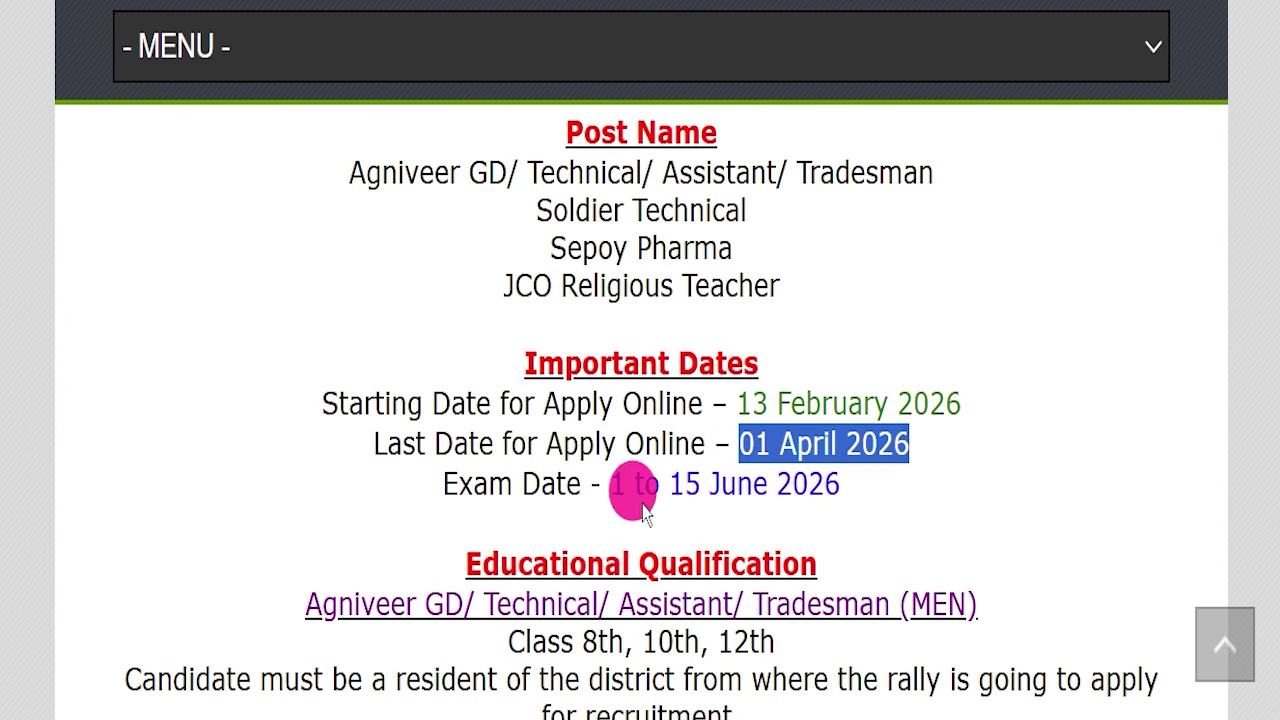
left_click_drag(612, 485, 810, 484)
- Review the Educational Qualification section for each post, highlighting its heading and the class requirement for Agniveer men
scroll(852, 490, "down", 2)
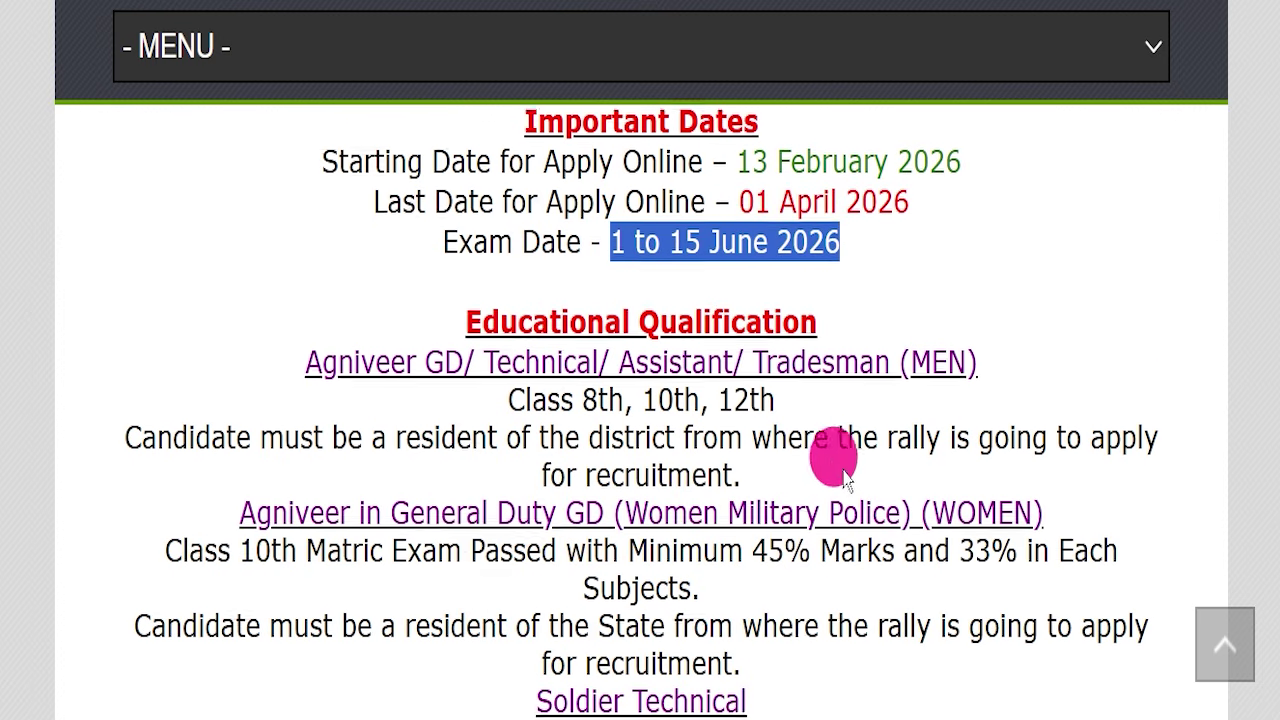
left_click_drag(462, 322, 862, 322)
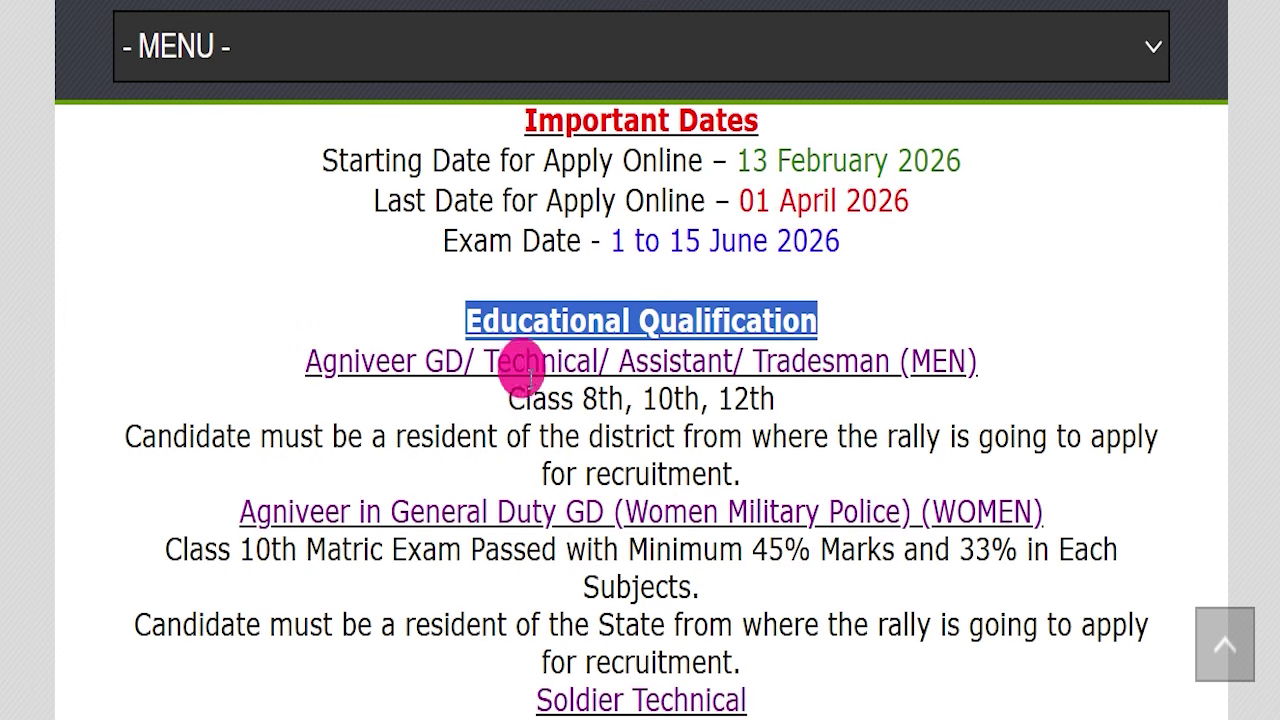
left_click_drag(416, 392, 862, 386)
scroll(851, 380, "down", 5)
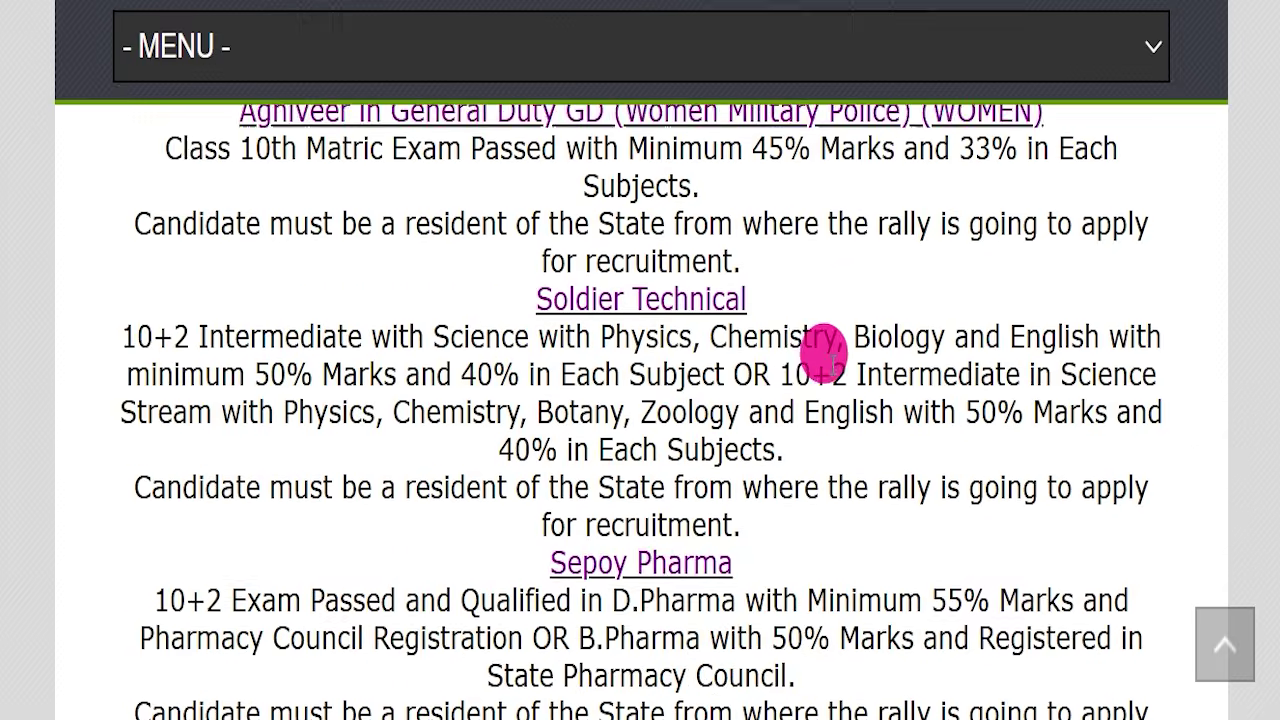
scroll(818, 370, "down", 6)
scroll(766, 309, "up", 6)
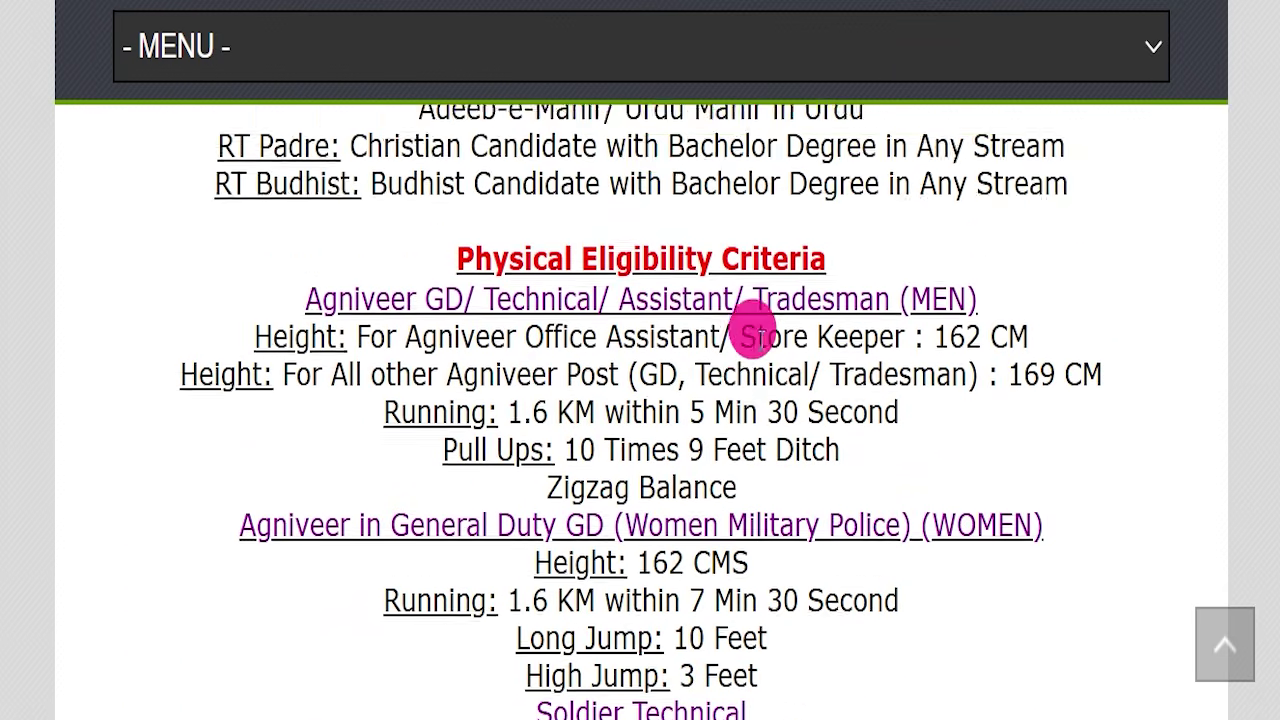
scroll(712, 350, "up", 2)
scroll(757, 337, "down", 6)
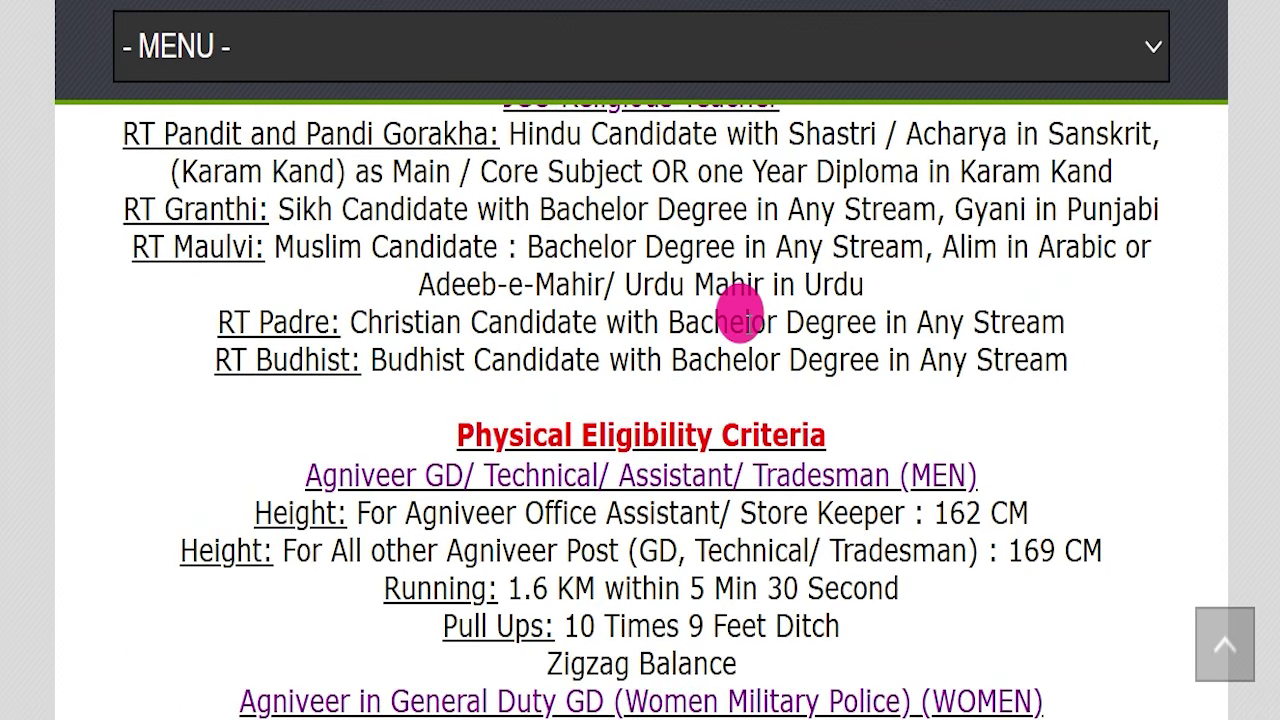
- Highlight the Physical Eligibility Criteria heading and look through the height and running requirements for each post
scroll(745, 300, "down", 1)
left_click_drag(433, 196, 912, 205)
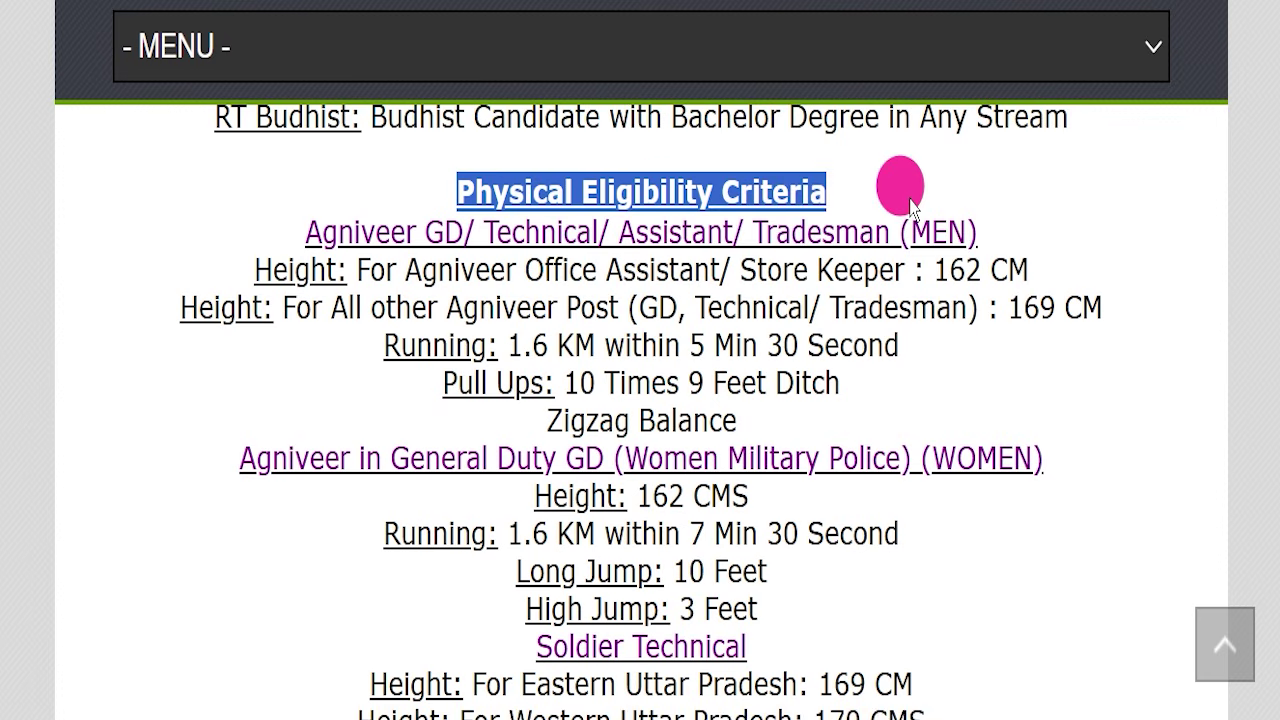
scroll(823, 294, "down", 8)
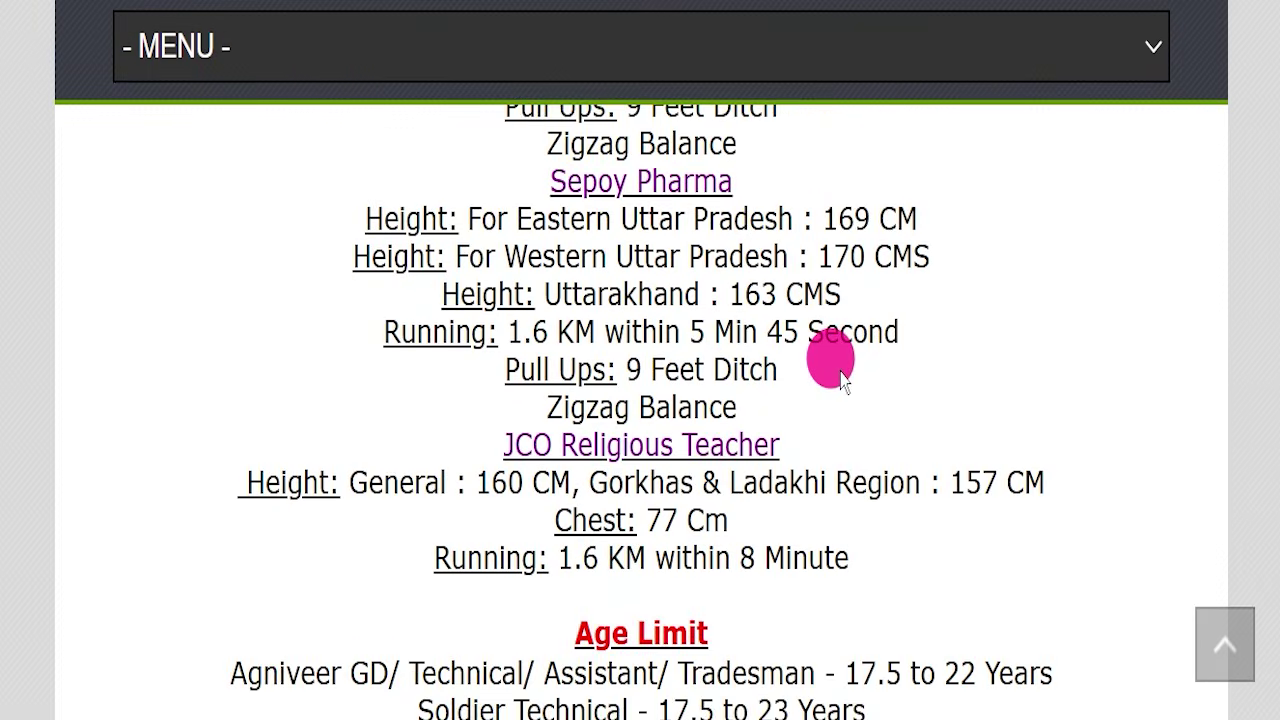
- Highlight the Age Limit entries for each post and the Application Fee details, including the online payment mode
scroll(707, 290, "down", 3)
left_click_drag(200, 185, 1068, 200)
left_click_drag(418, 226, 778, 232)
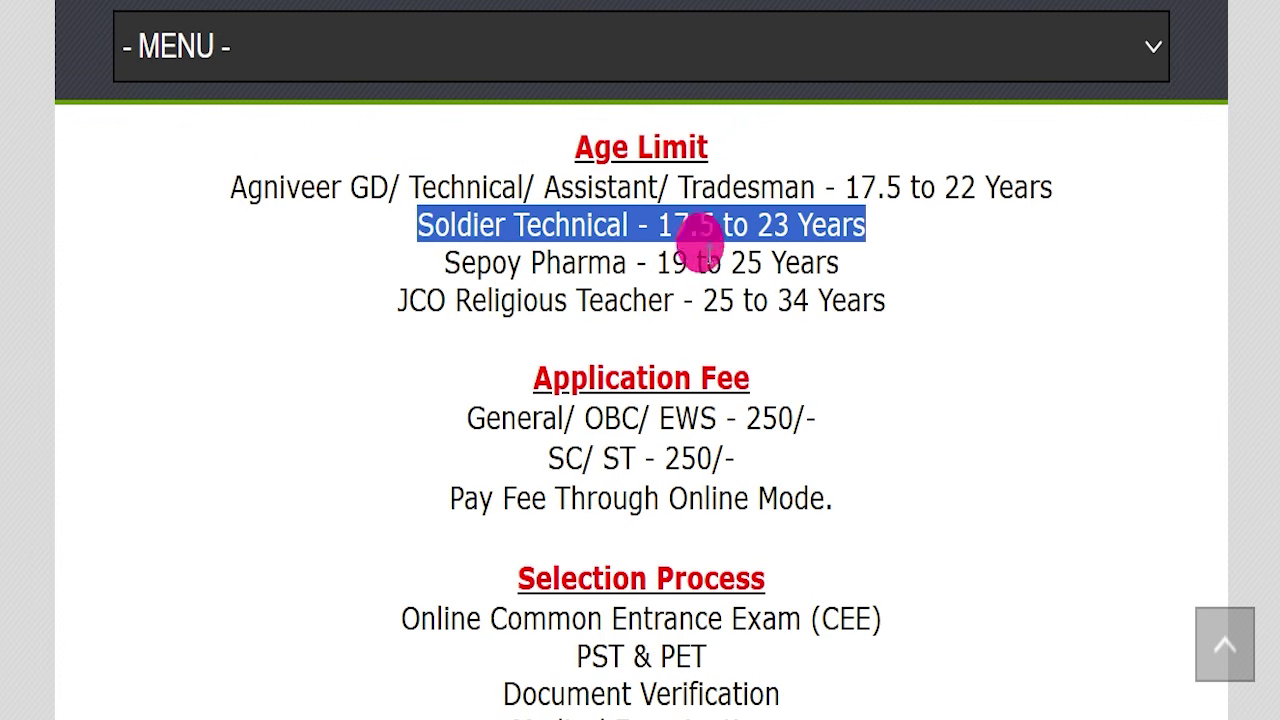
left_click_drag(447, 260, 940, 278)
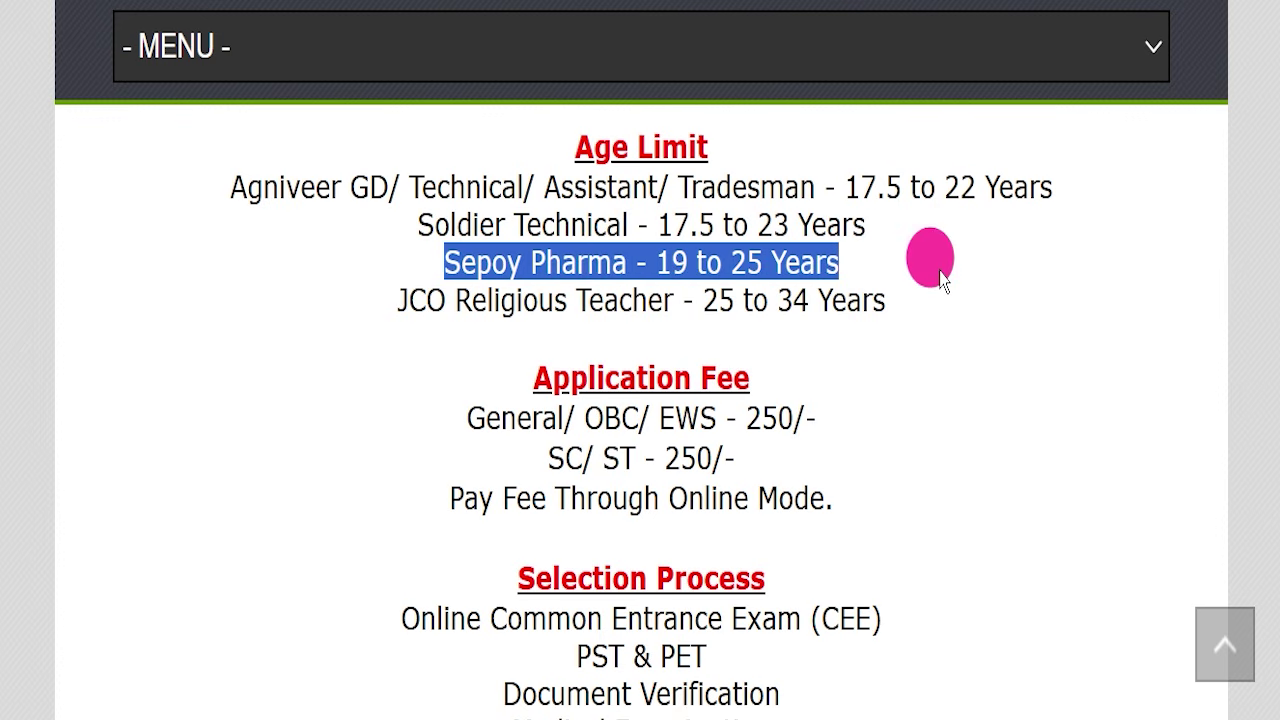
left_click_drag(400, 300, 614, 298)
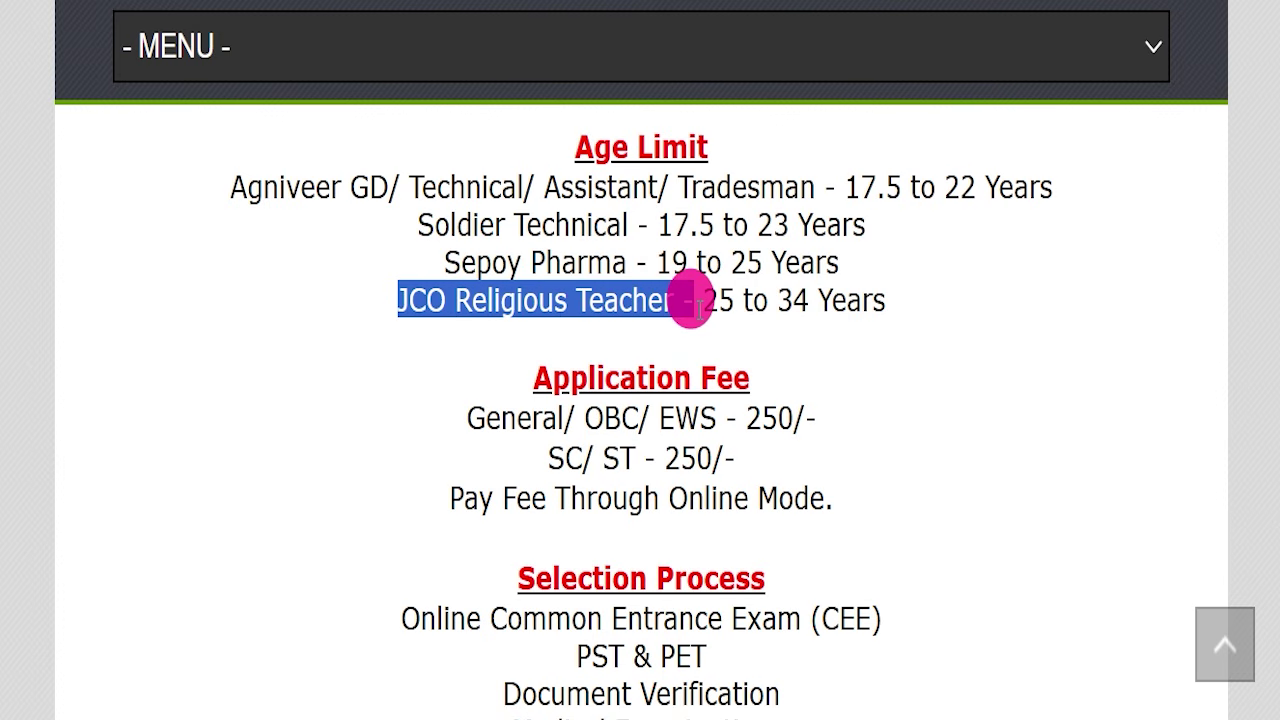
left_click_drag(697, 308, 912, 318)
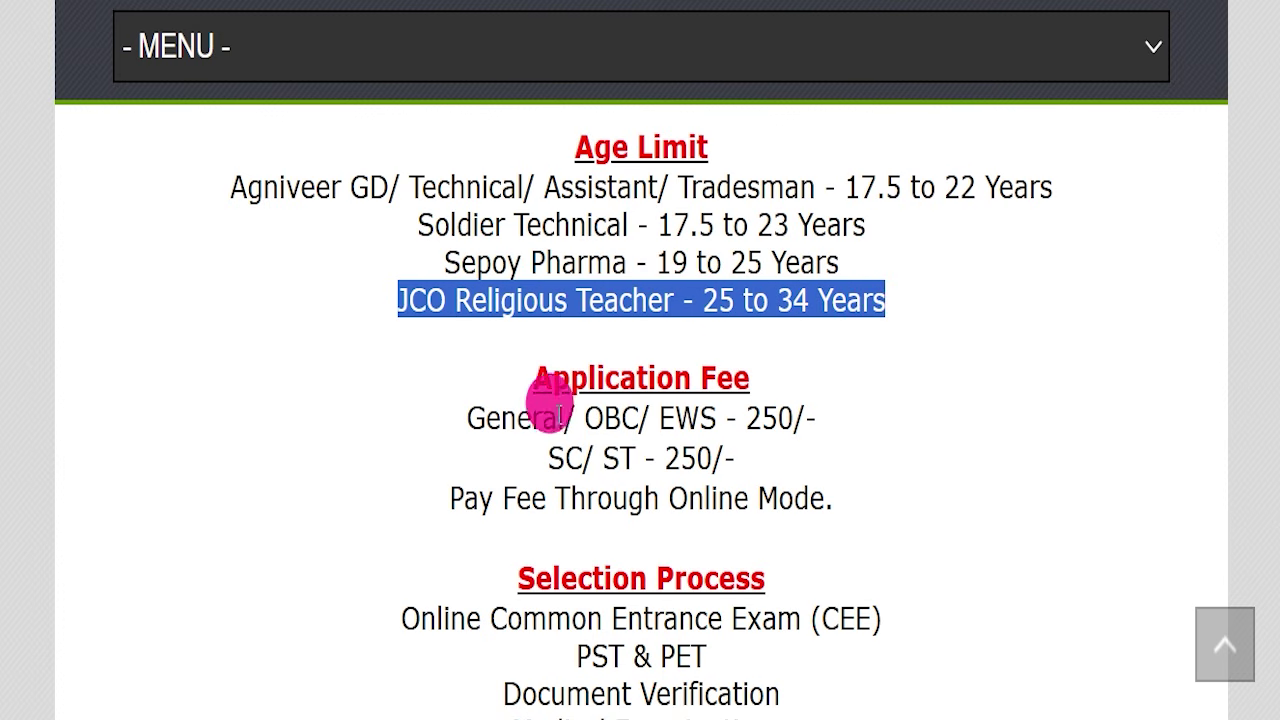
left_click_drag(466, 418, 640, 567)
left_click_drag(668, 505, 815, 497)
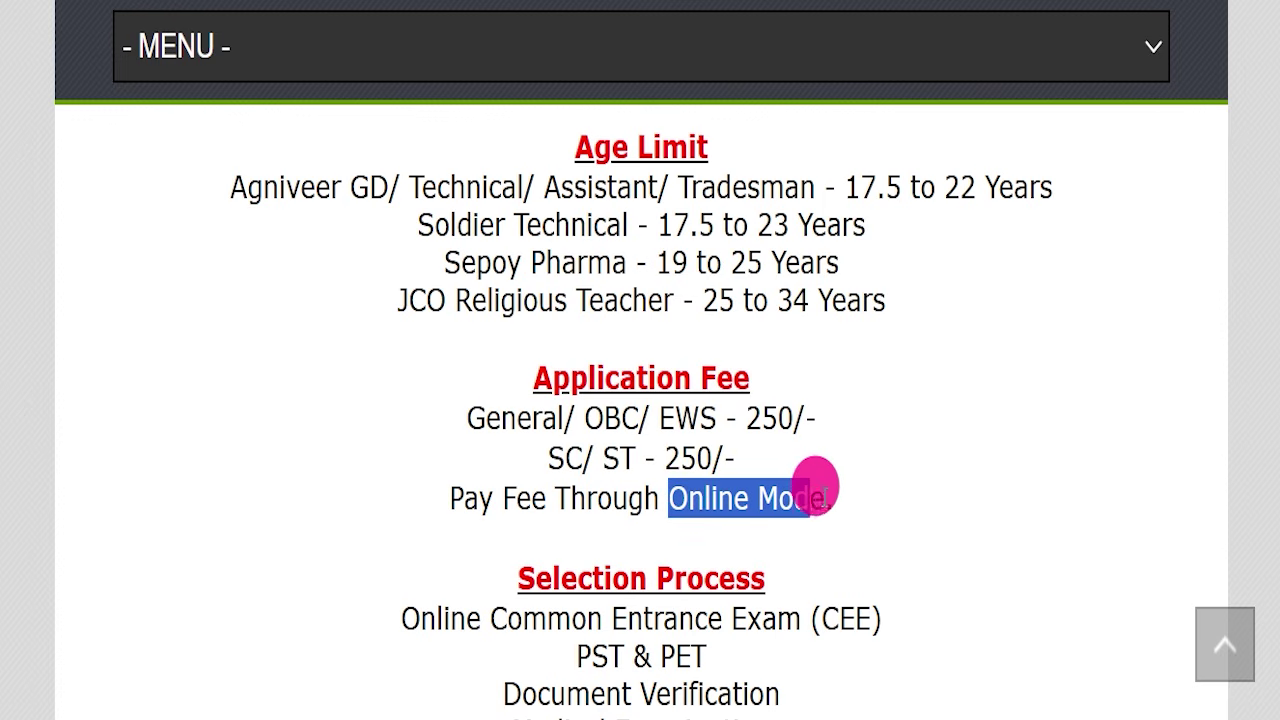
- Highlight the Selection Process stages in order, from the Online Common Entrance Exam (CEE) to the Merit List
scroll(828, 497, "down", 2)
left_click_drag(400, 378, 786, 388)
left_click_drag(515, 425, 967, 497)
left_click_drag(479, 487, 798, 490)
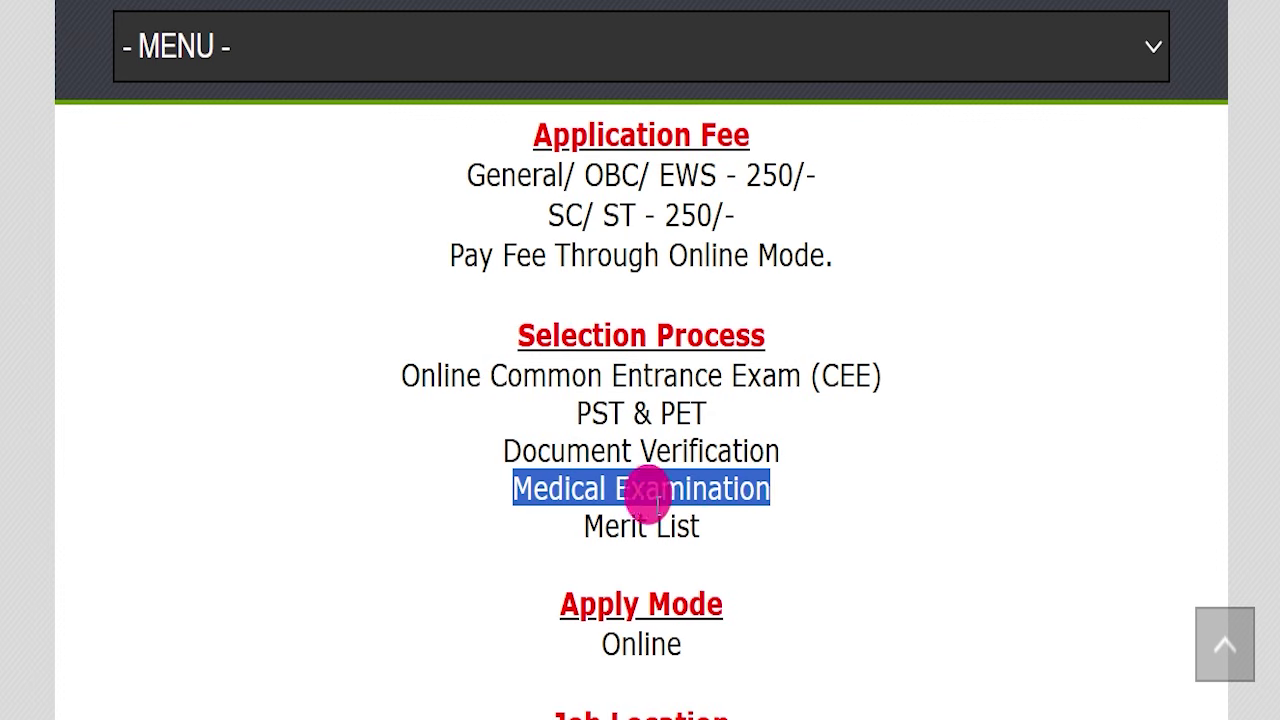
left_click_drag(563, 530, 729, 509)
scroll(823, 466, "down", 1)
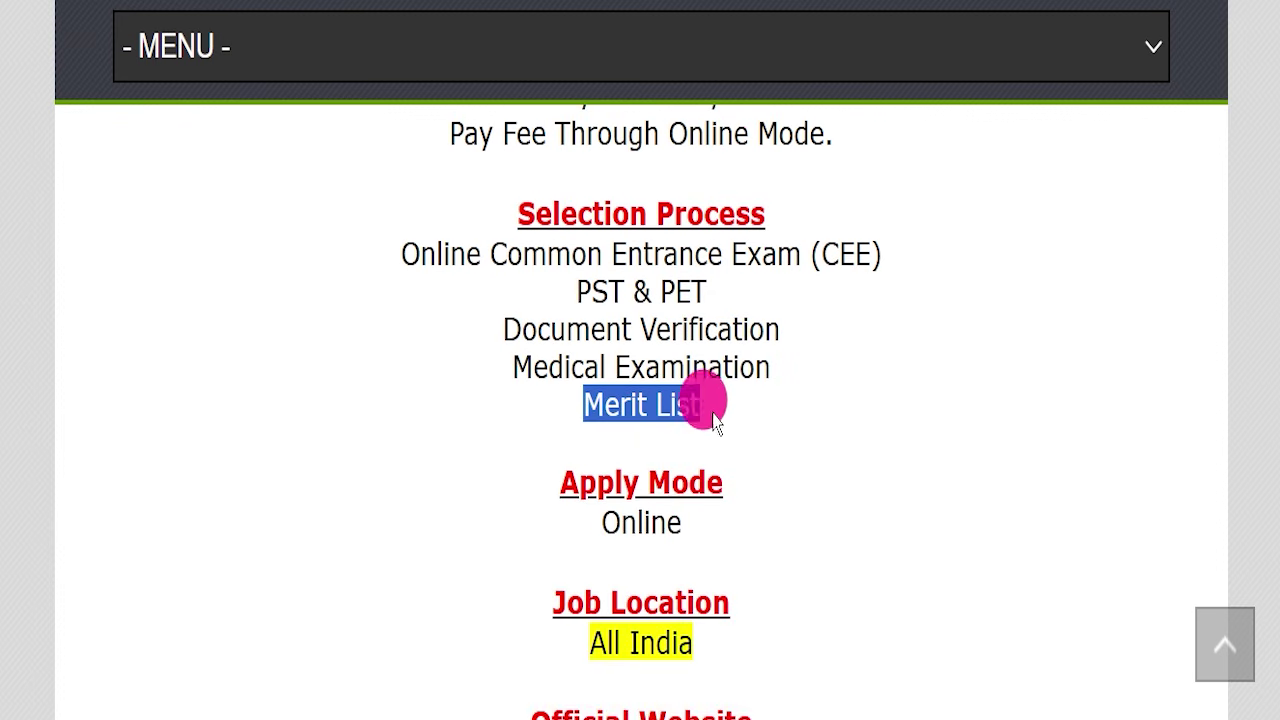
- Highlight the article's Apply Mode, Job Location and Official Website entries for reading
left_click_drag(557, 530, 737, 523)
left_click_drag(500, 663, 808, 634)
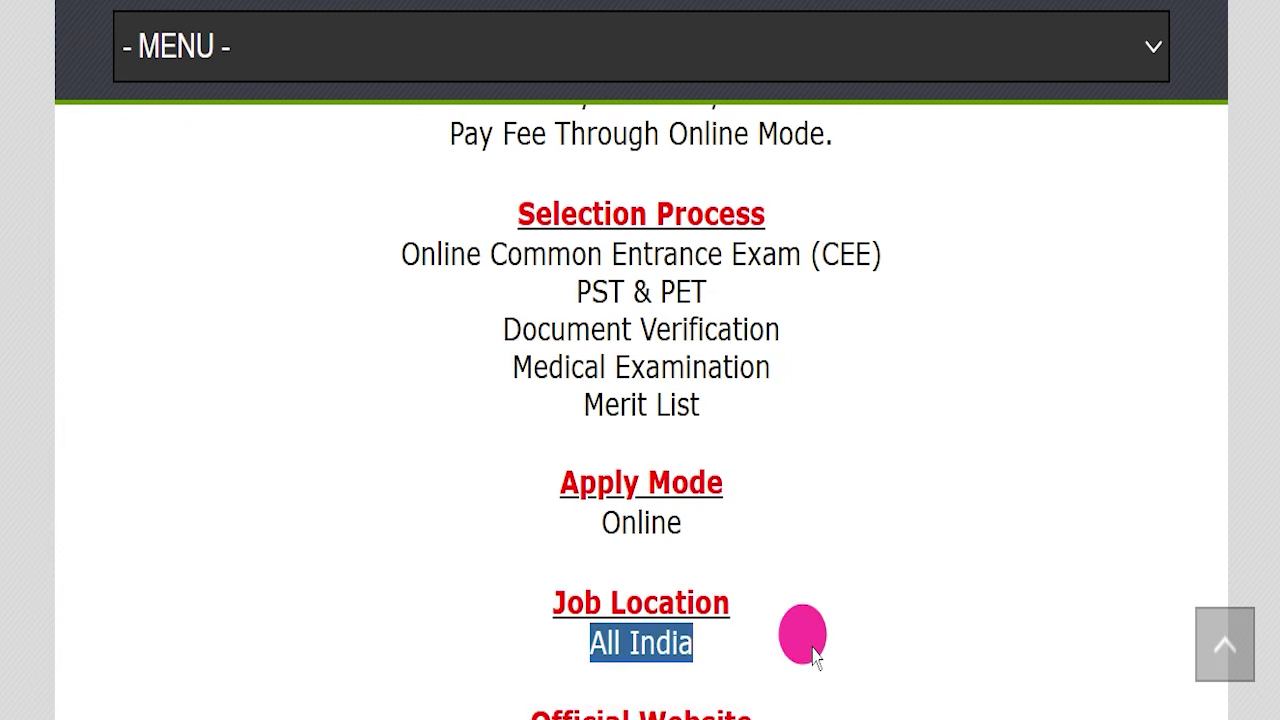
scroll(987, 447, "down", 2)
left_click_drag(457, 514, 903, 500)
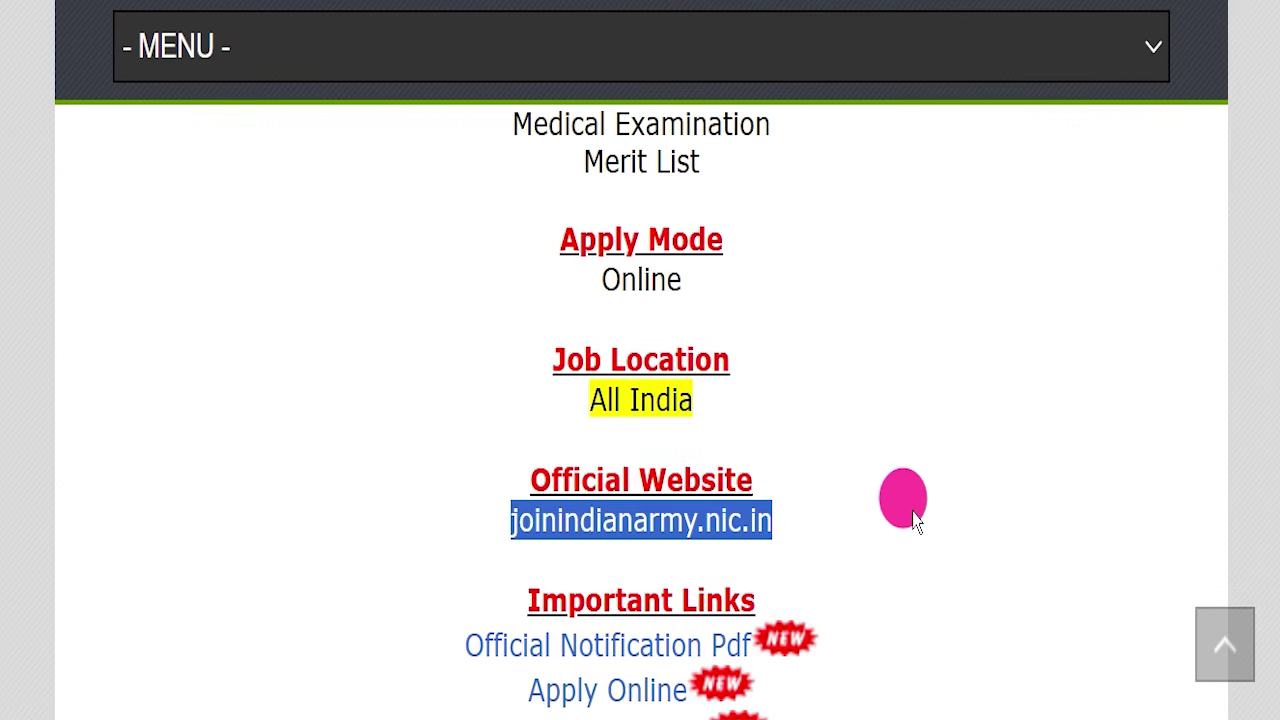
left_click_drag(522, 475, 808, 543)
left_click(840, 466)
- Highlight the Important Links list and its Official Notification Pdf link for reading
scroll(840, 466, "down", 2)
left_click(503, 366)
left_click_drag(503, 366, 789, 491)
left_click(871, 691)
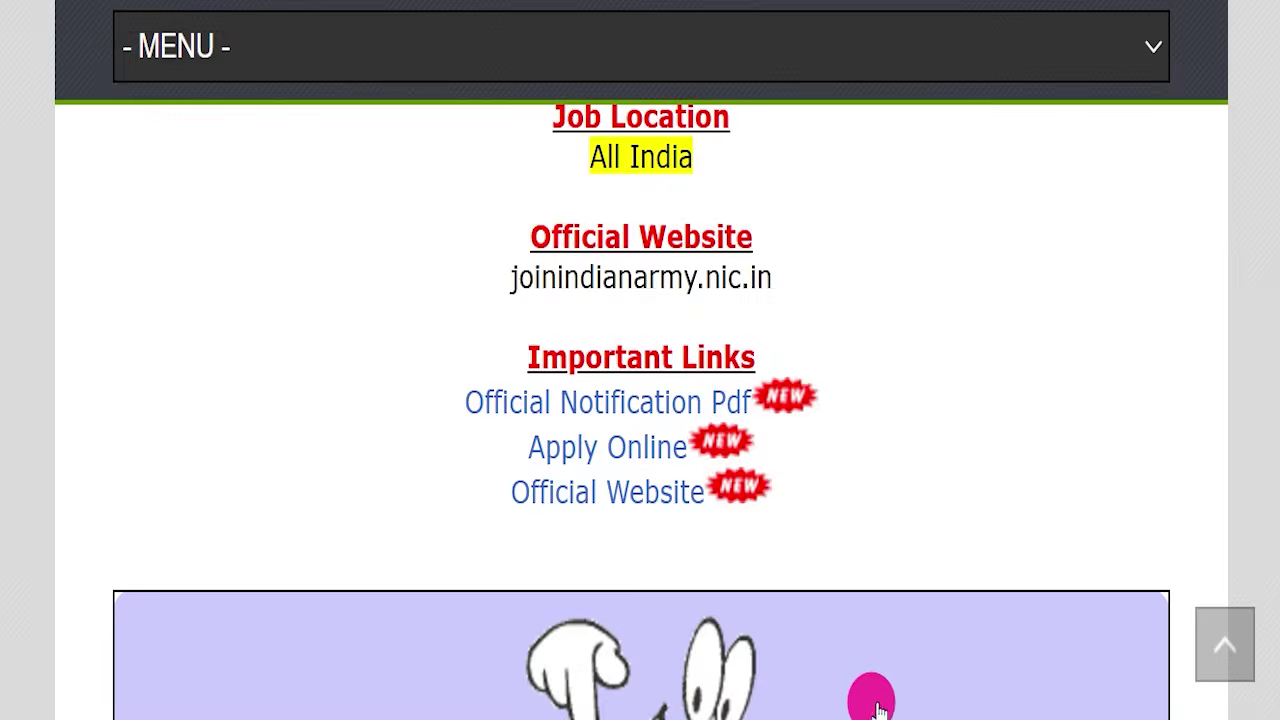
left_click_drag(435, 410, 748, 402)
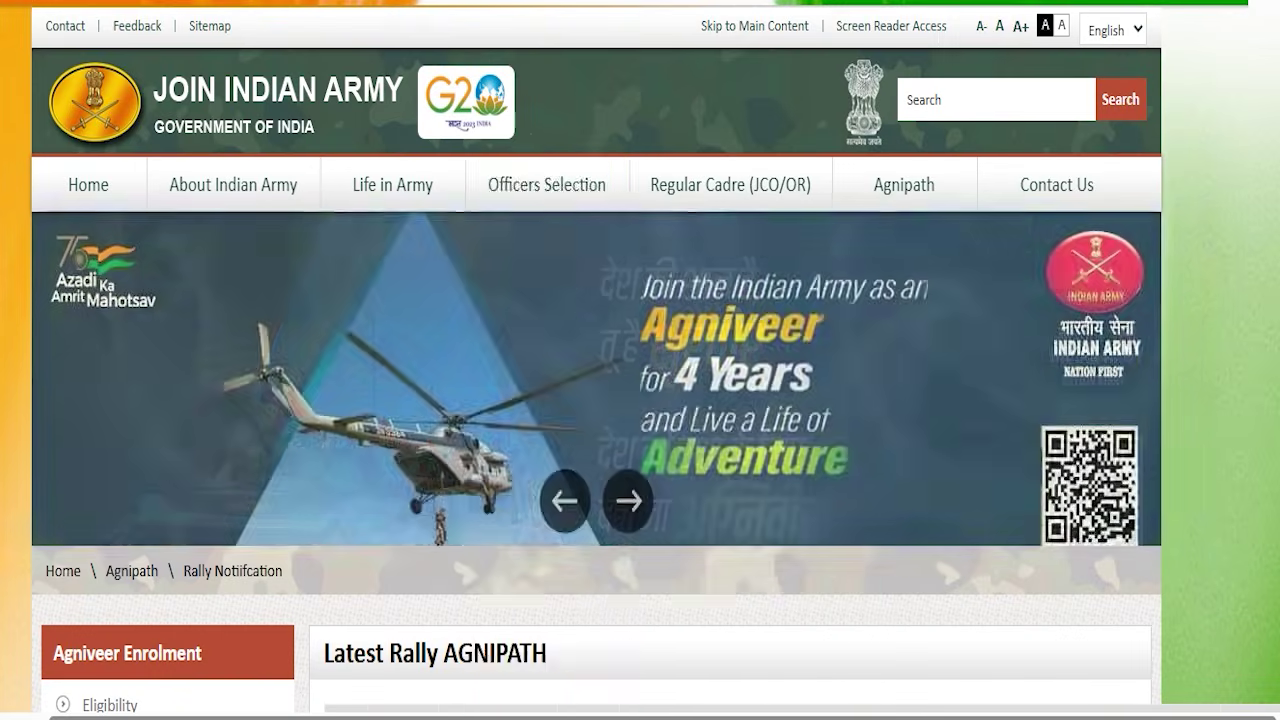
- Browse the Latest Rally AGNIPATH table on the Join Indian Army site and mark out its notification PDF download links
scroll(868, 420, "down", 1)
scroll(868, 420, "down", 7)
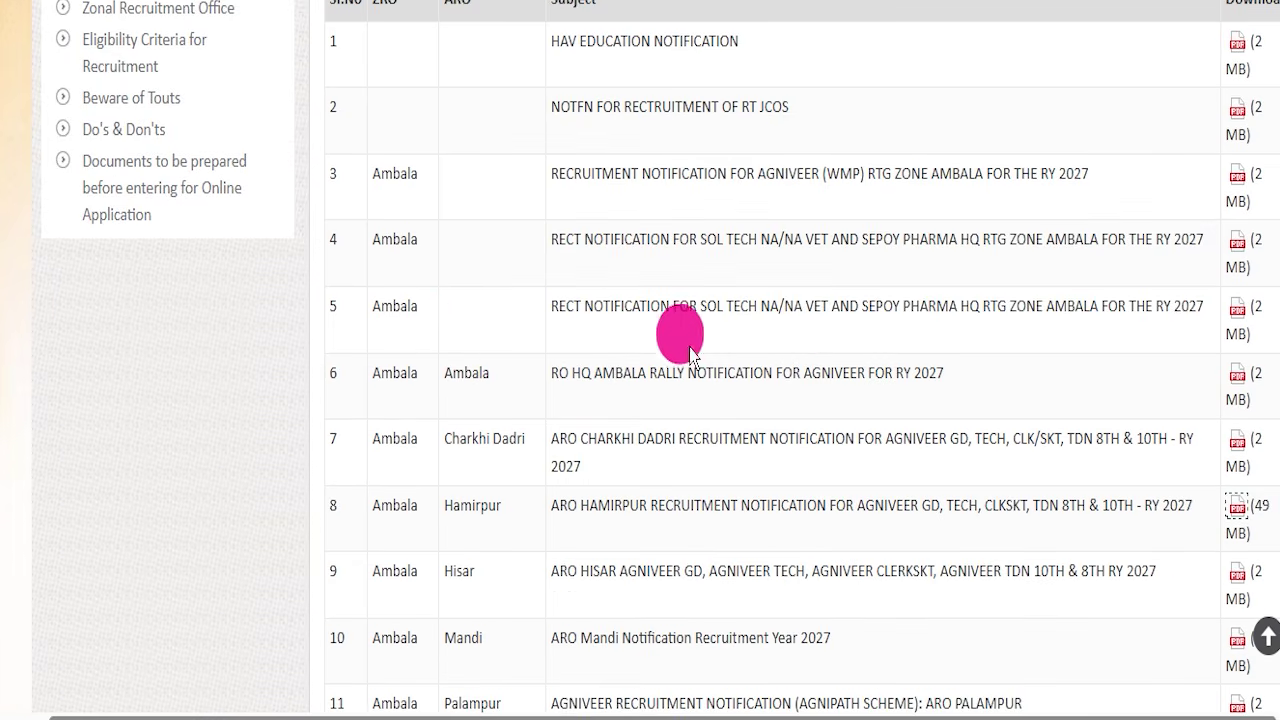
scroll(722, 393, "down", 3)
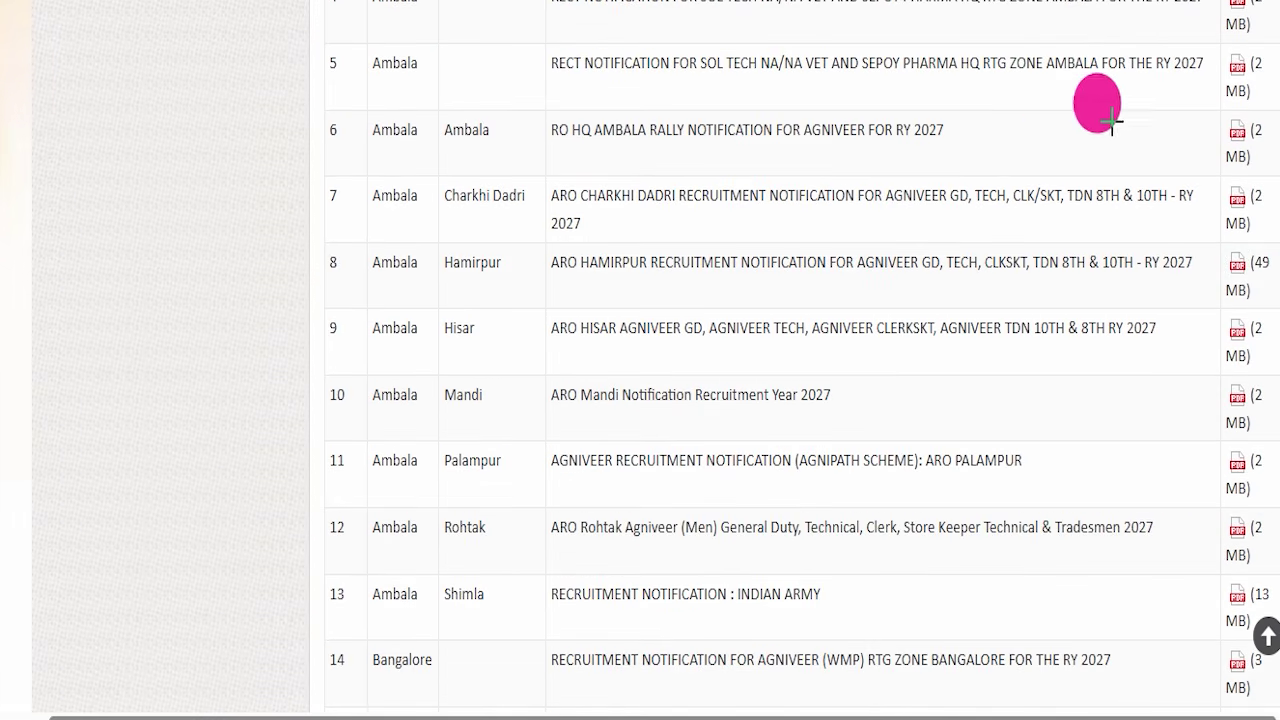
left_click_drag(1208, 52, 1278, 380)
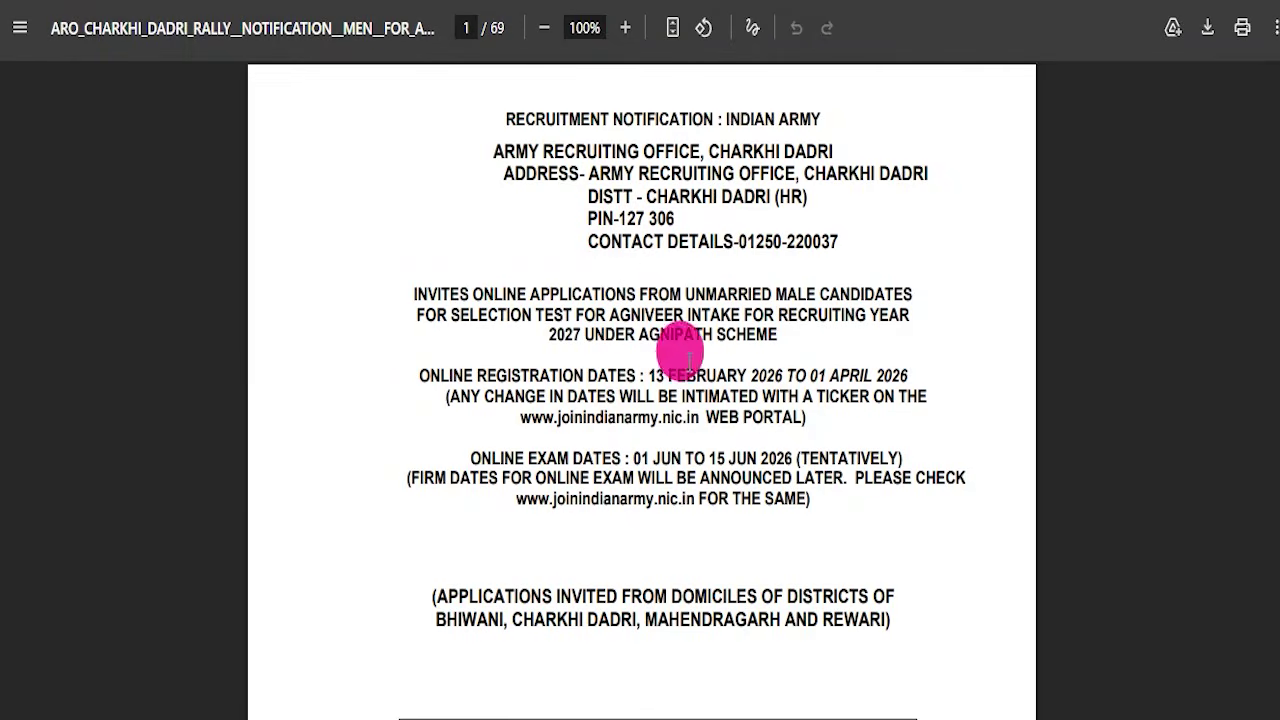
- Look through the opening pages of the ARO Charkhi Dadri and ARO Hamirpur recruitment notification PDFs
scroll(688, 355, "down", 15)
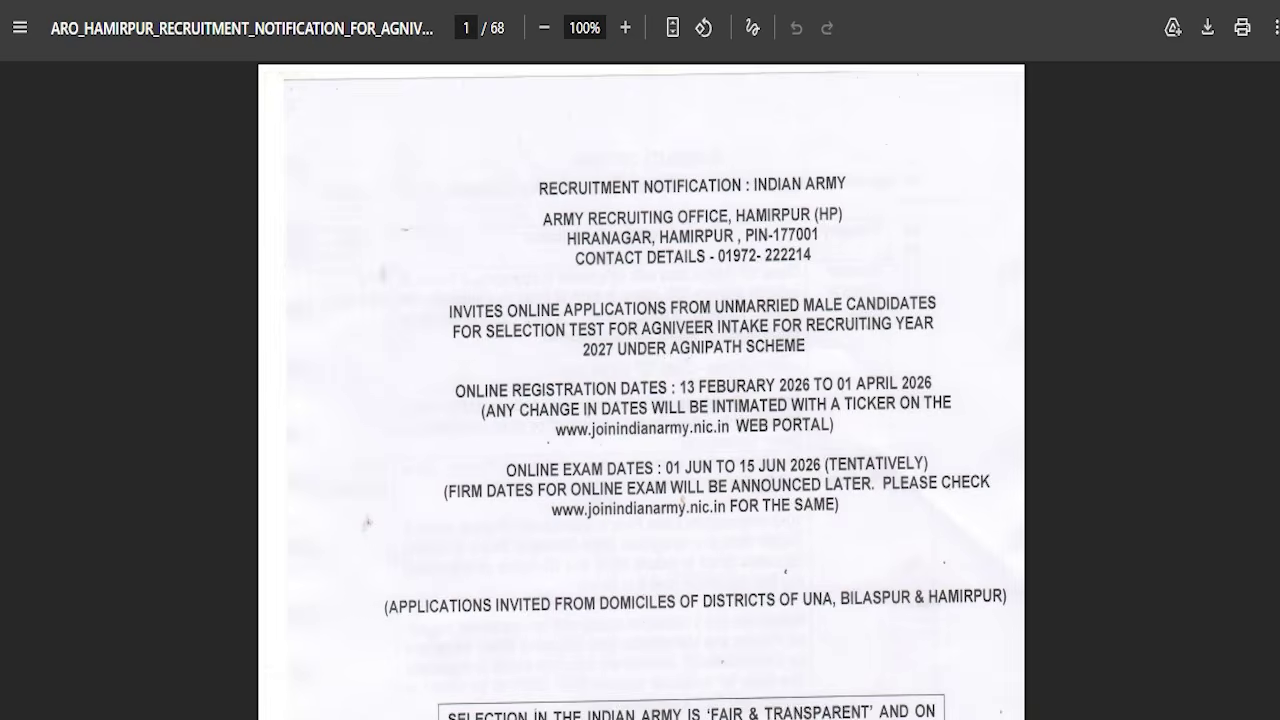
scroll(669, 426, "down", 20)
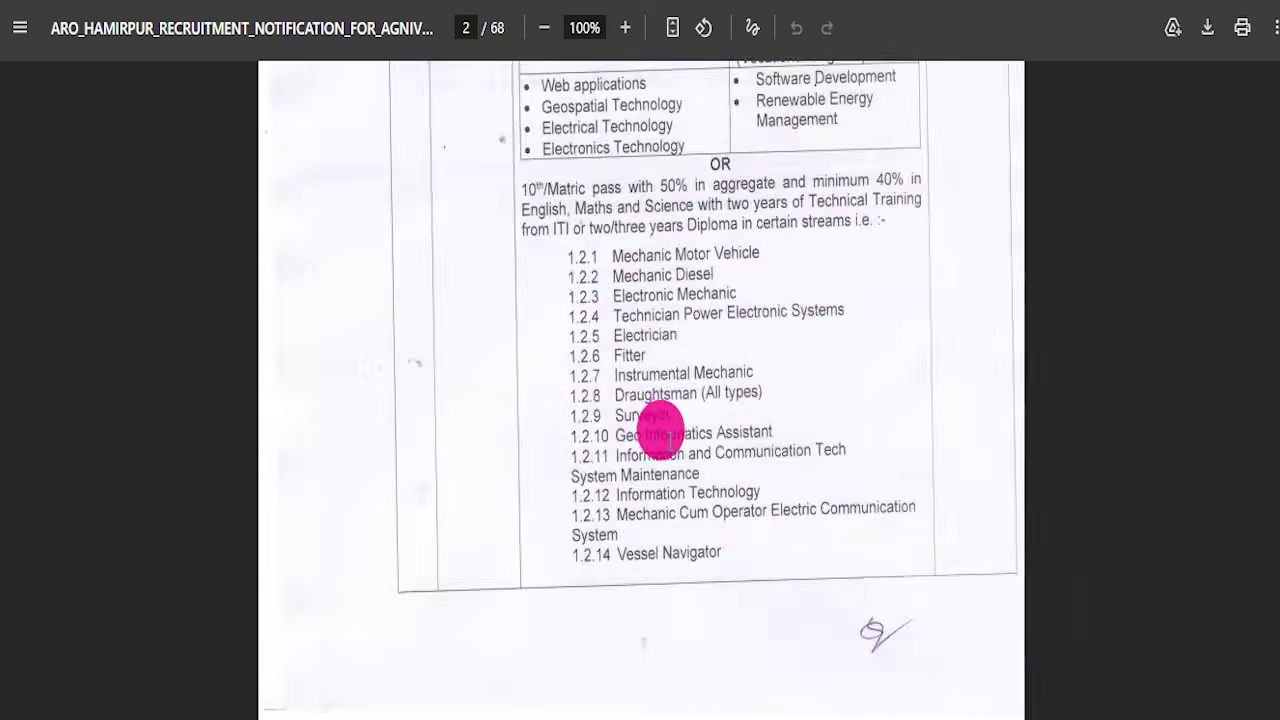
scroll(637, 437, "up", 6)
scroll(634, 434, "up", 10)
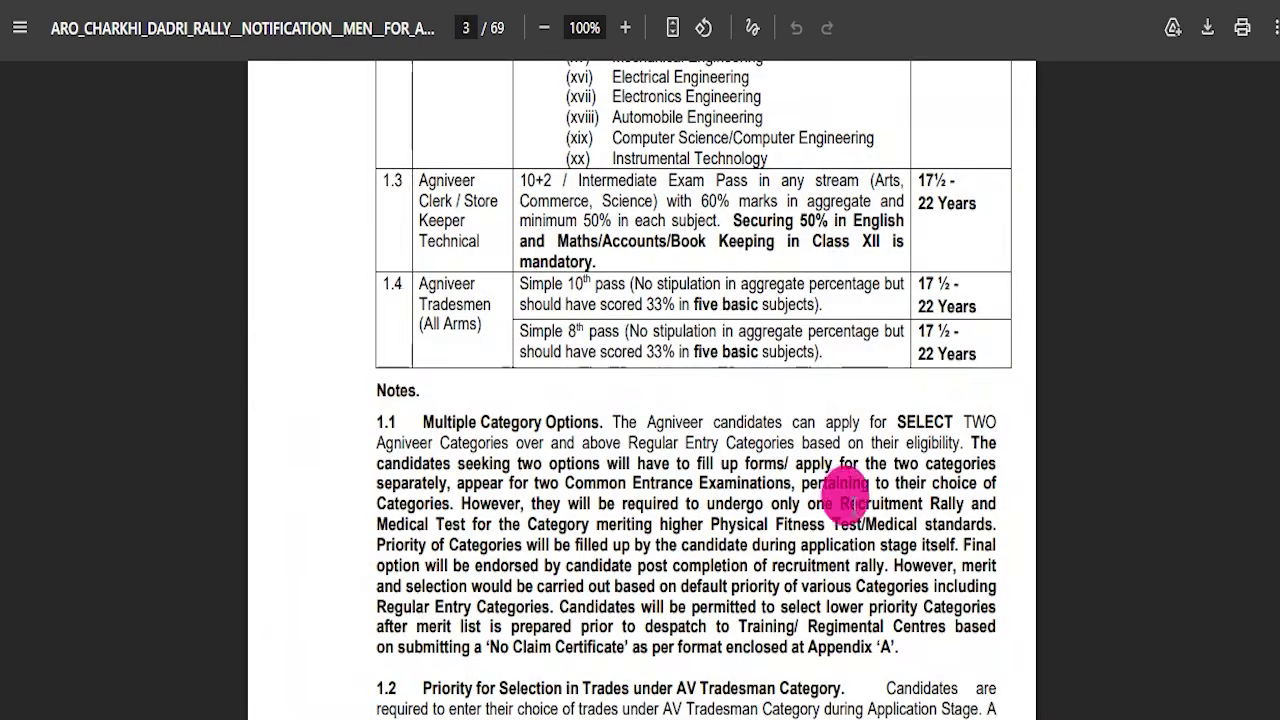
- Skim the ARO Charkhi Dadri notification PDF for physical standards, pay and Seva Nidhi benefits, required certificates and special instructions
scroll(843, 491, "down", 5)
scroll(773, 500, "down", 20)
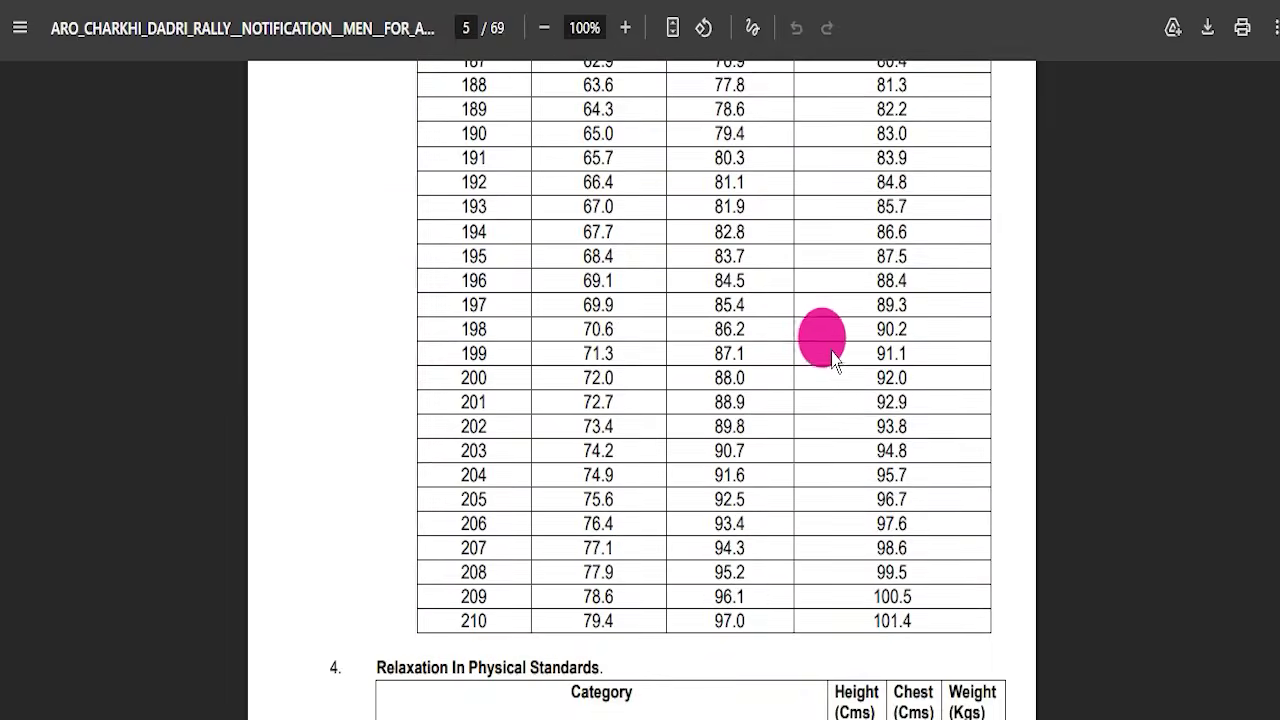
scroll(660, 345, "down", 20)
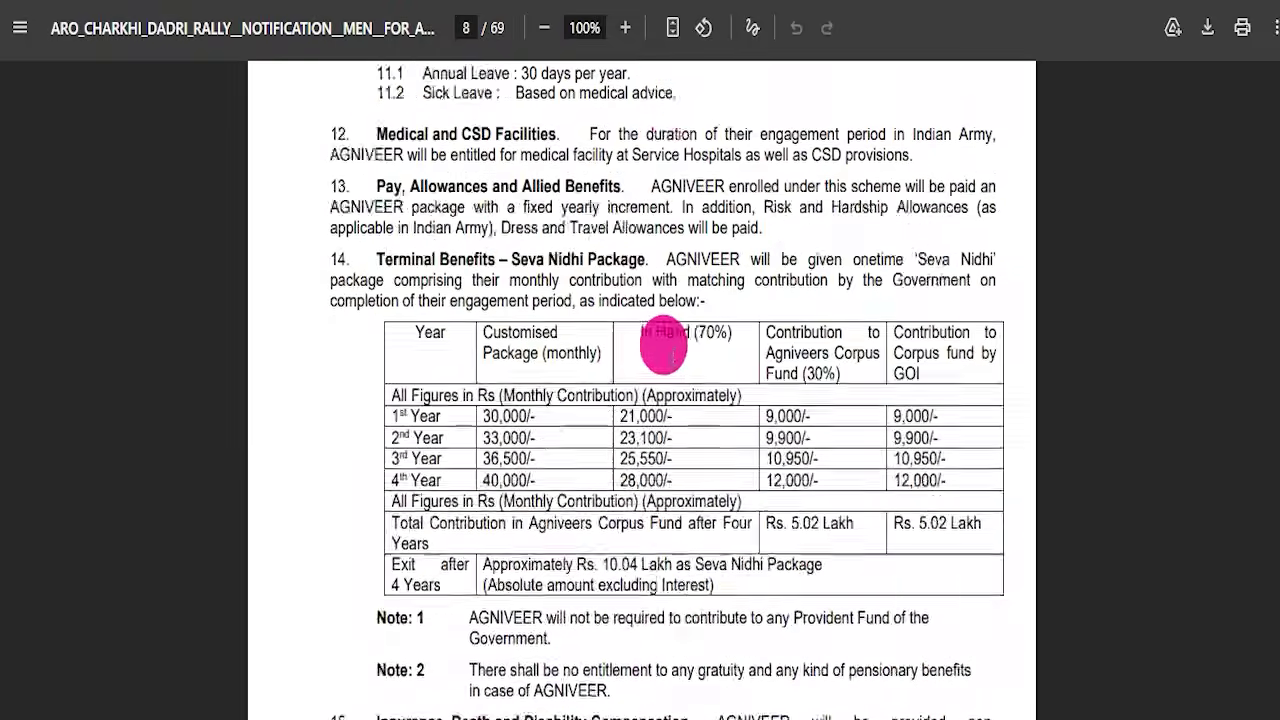
scroll(670, 348, "down", 20)
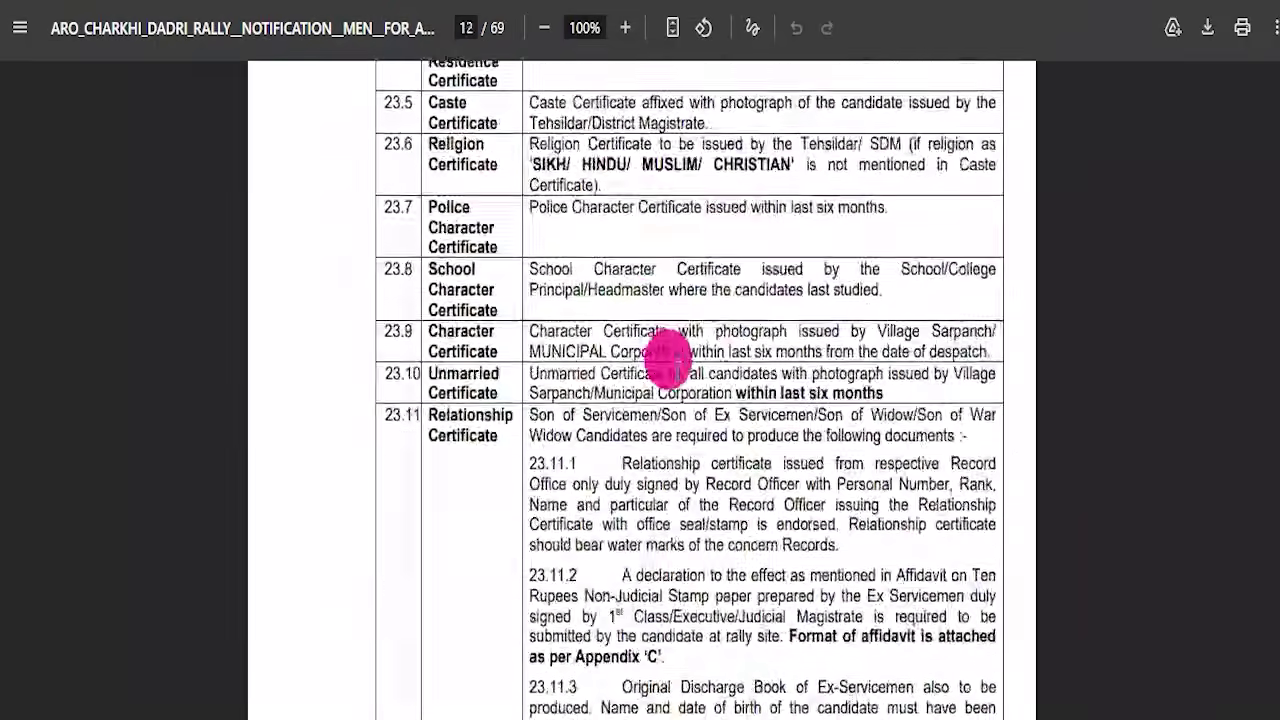
scroll(1238, 270, "down", 6)
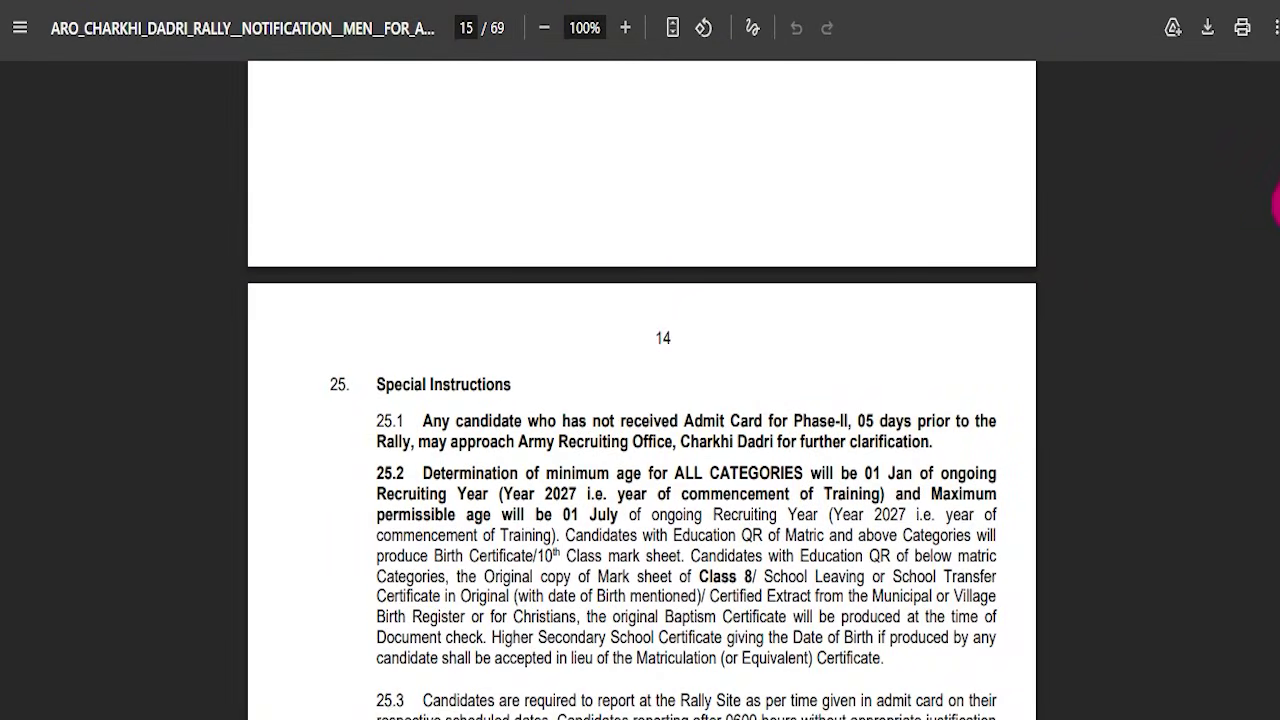
left_click_drag(1276, 205, 1276, 378)
left_click_drag(1278, 565, 1278, 110)
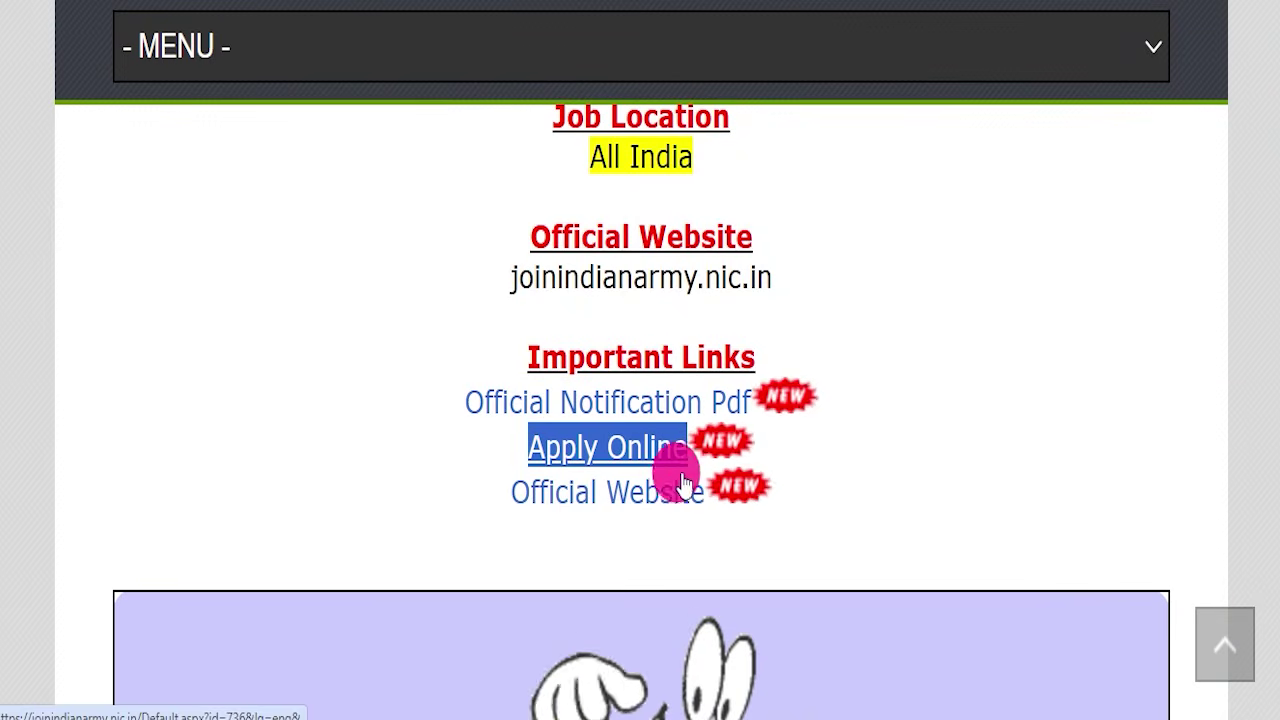
- Look over the Join Indian Army login page's registration information and the sign-in fields for registered candidates
scroll(620, 450, "down", 5)
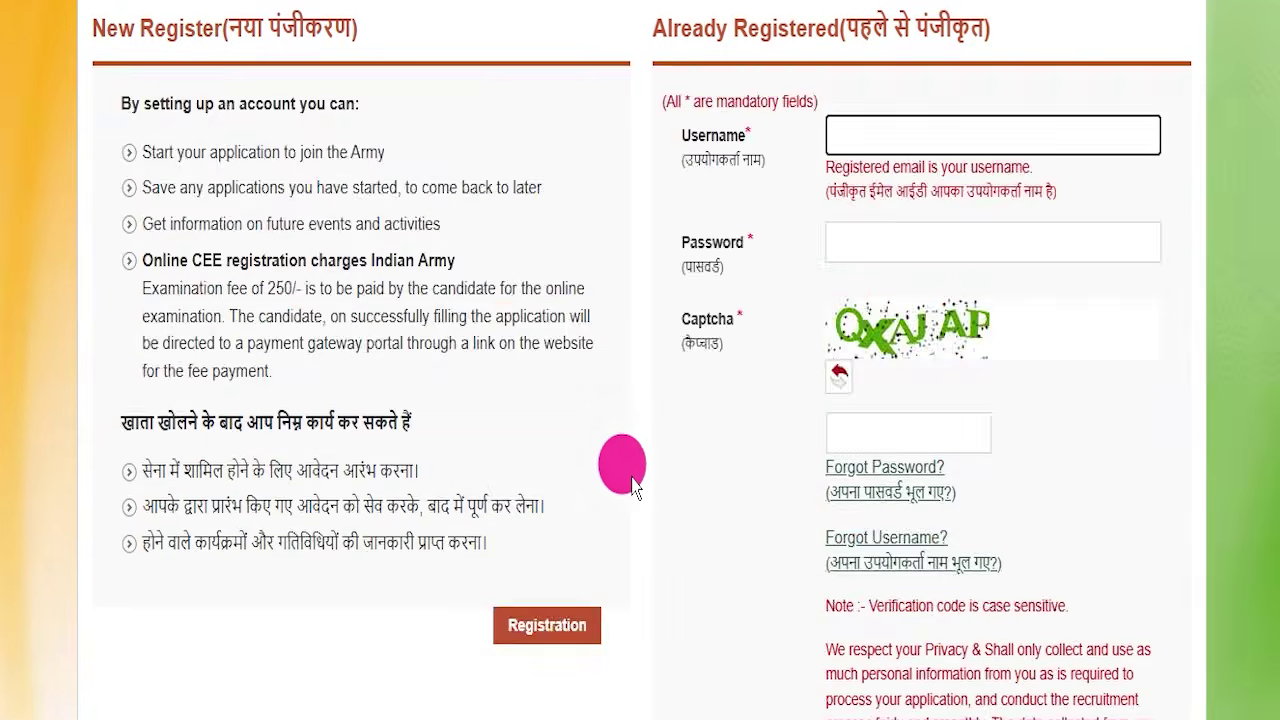
scroll(630, 470, "up", 5)
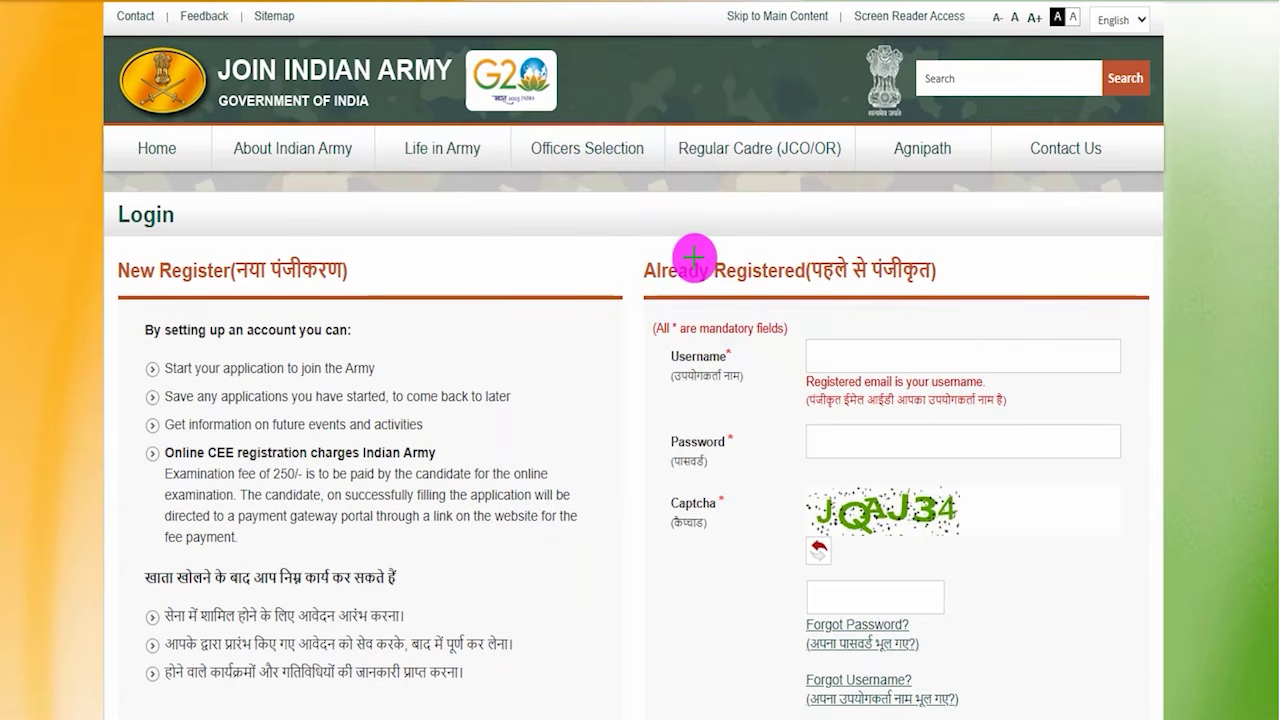
- Mark out the Already Registered section and its username, password, captcha and login confirmation controls
mouse_move(633, 232)
left_mouse_down()
mouse_move(1146, 340)
mouse_move(1143, 666)
mouse_move(1162, 712)
left_mouse_up()
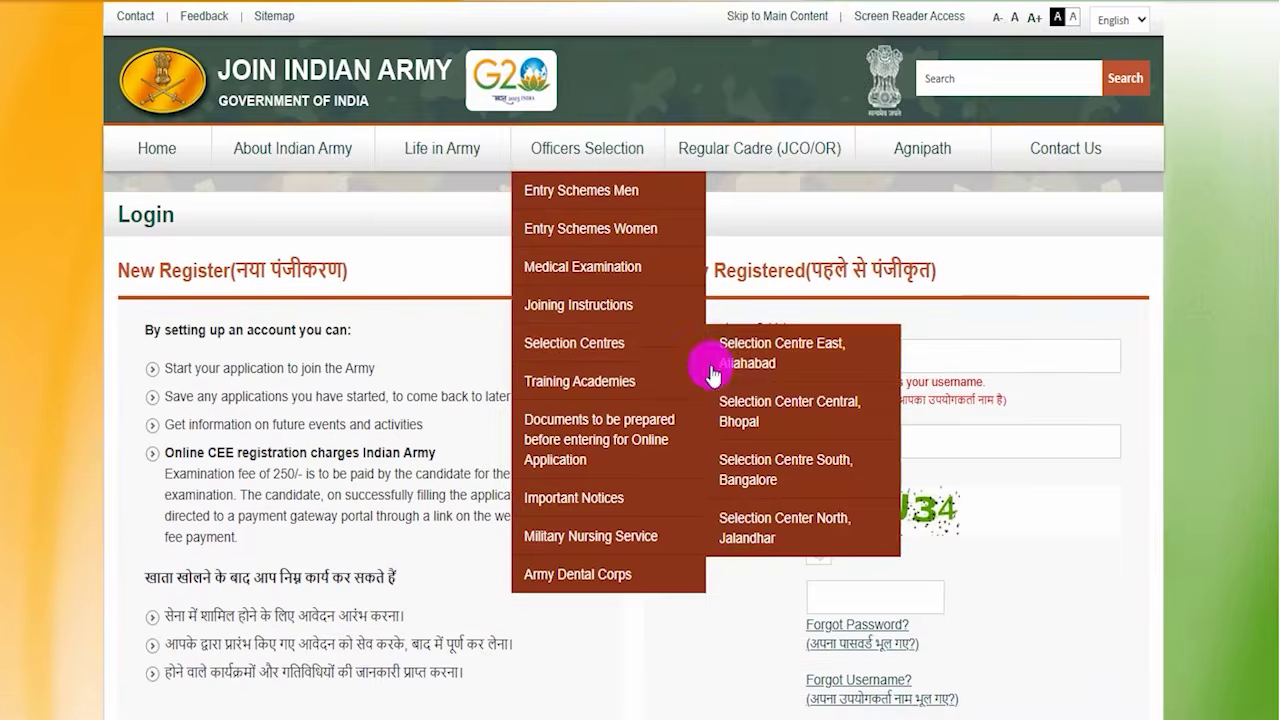
scroll(729, 140, "down", 2)
left_click_drag(861, 158, 881, 125)
left_click_drag(886, 240, 918, 190)
left_click_drag(895, 329, 978, 323)
left_click_drag(922, 392, 952, 347)
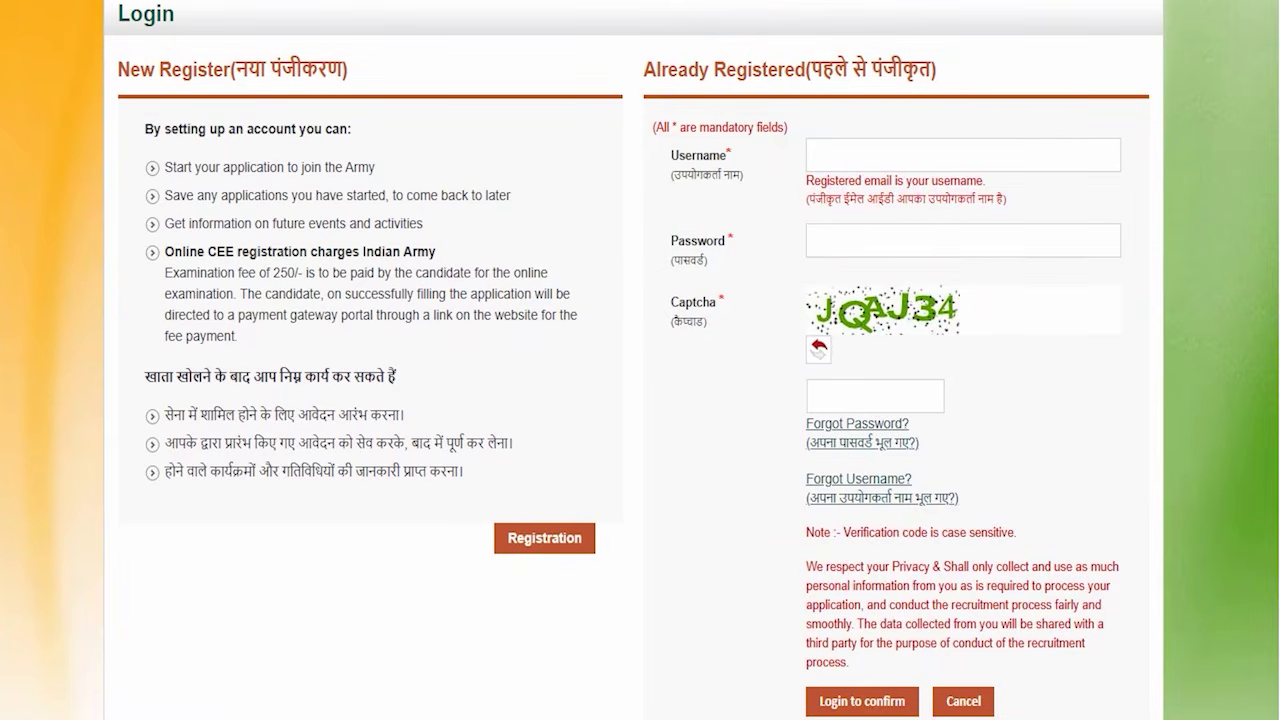
scroll(720, 423, "down", 2)
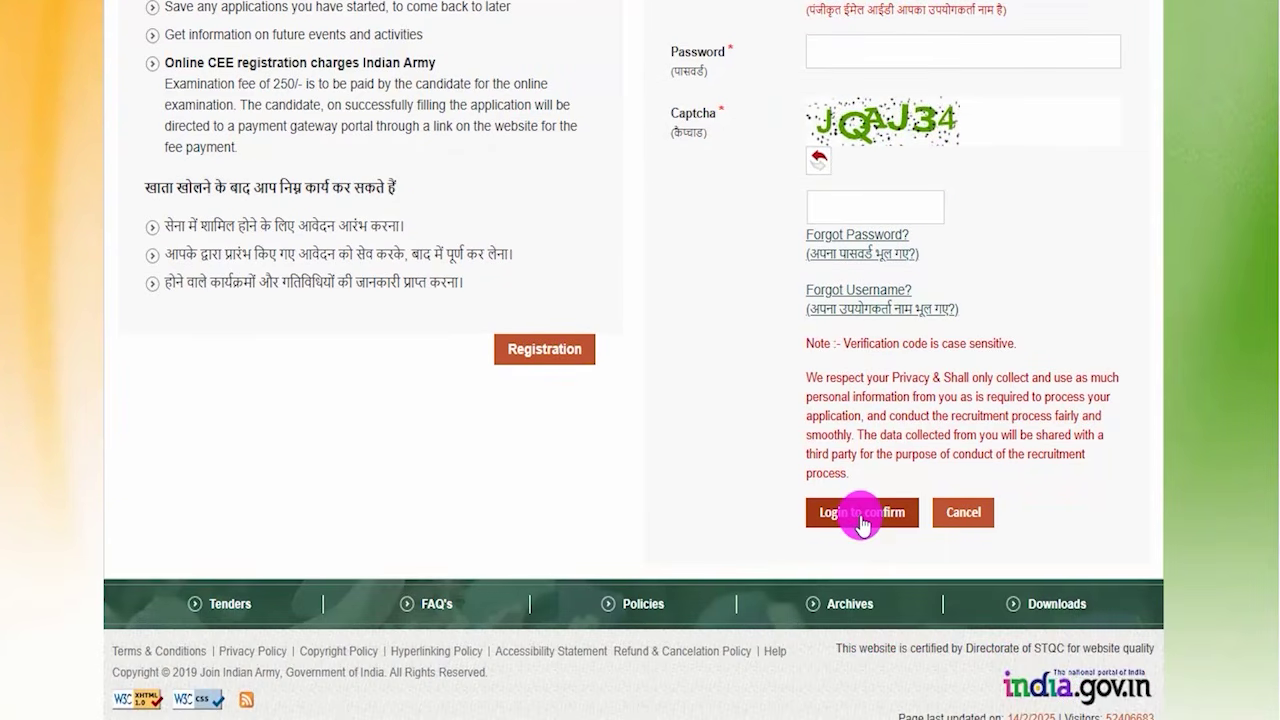
scroll(857, 516, "up", 2)
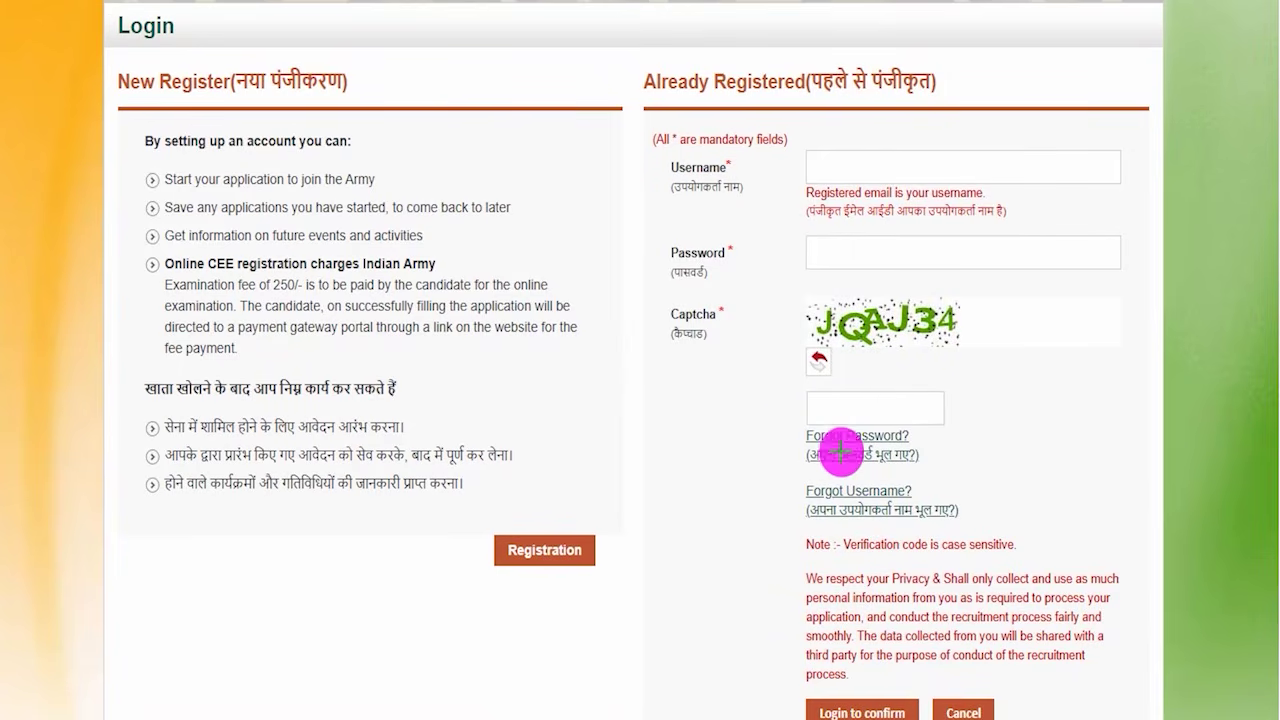
- Mark the Forgot Password and Forgot Username links in the Already Registered section
mouse_move(775, 420)
left_mouse_down()
mouse_move(929, 449)
mouse_move(945, 468)
left_mouse_up()
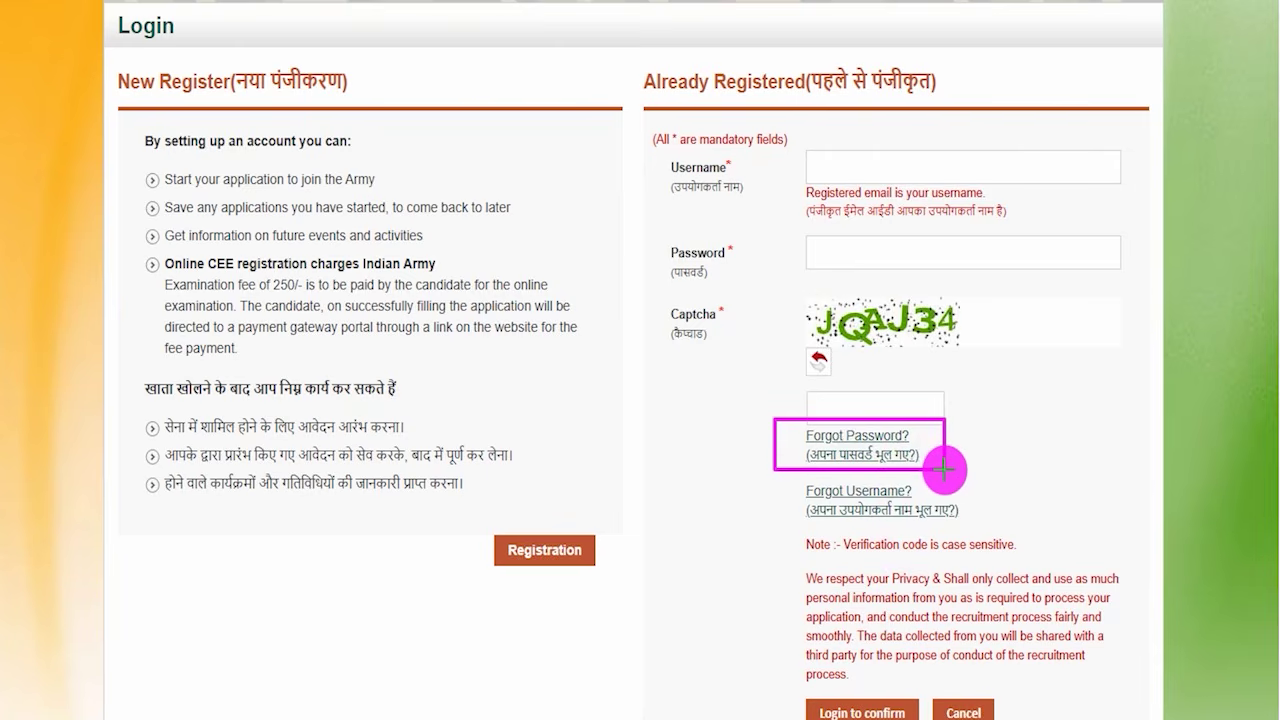
key("Escape")
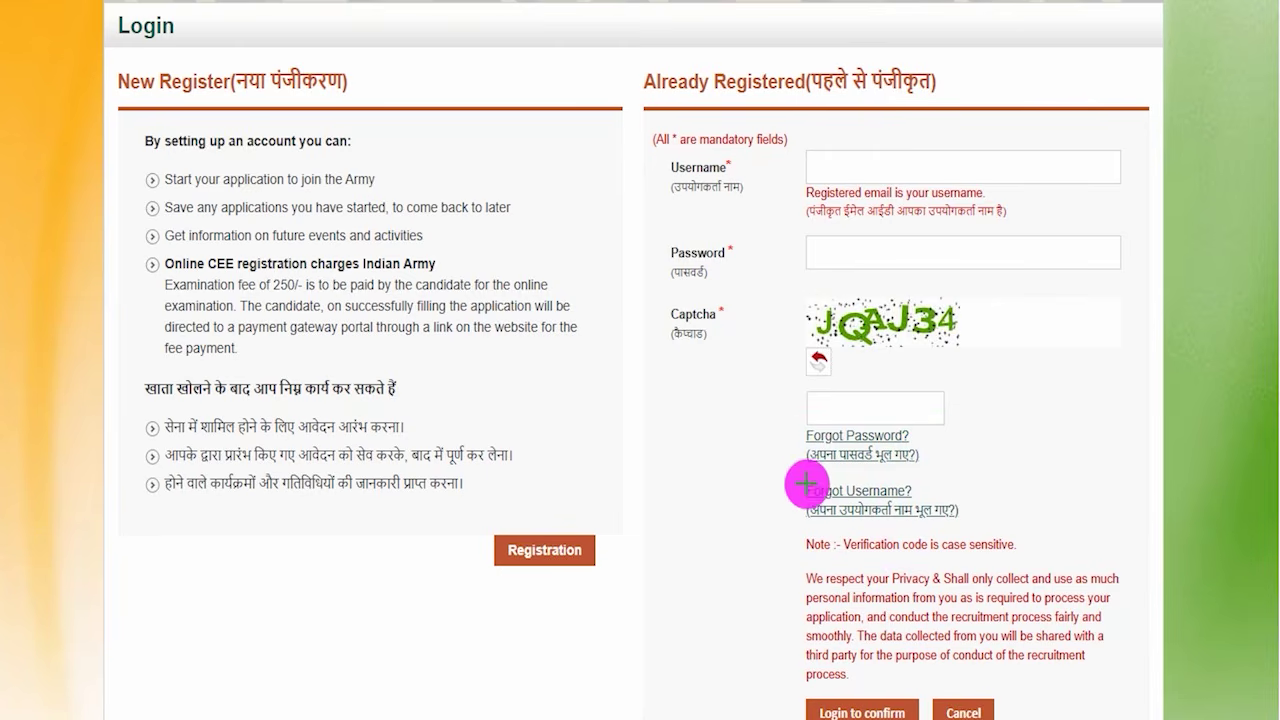
left_click_drag(783, 476, 976, 526)
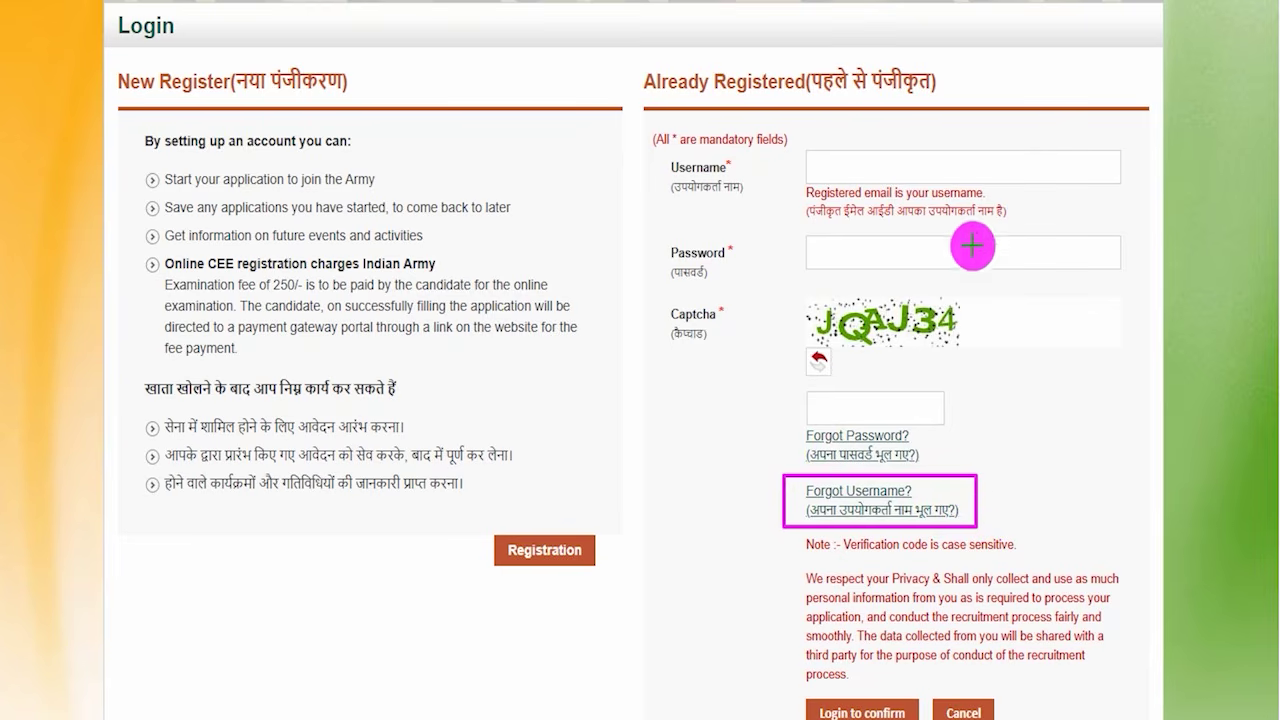
key("Escape")
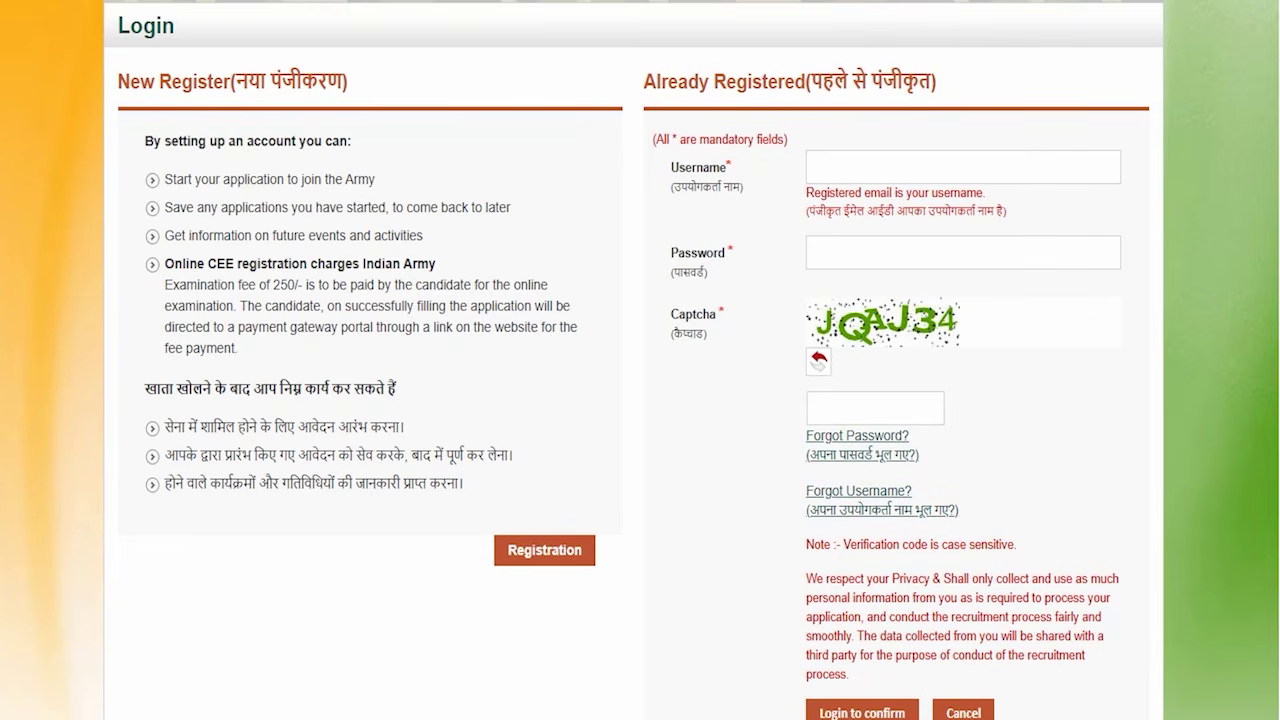
scroll(963, 634, "down", 2)
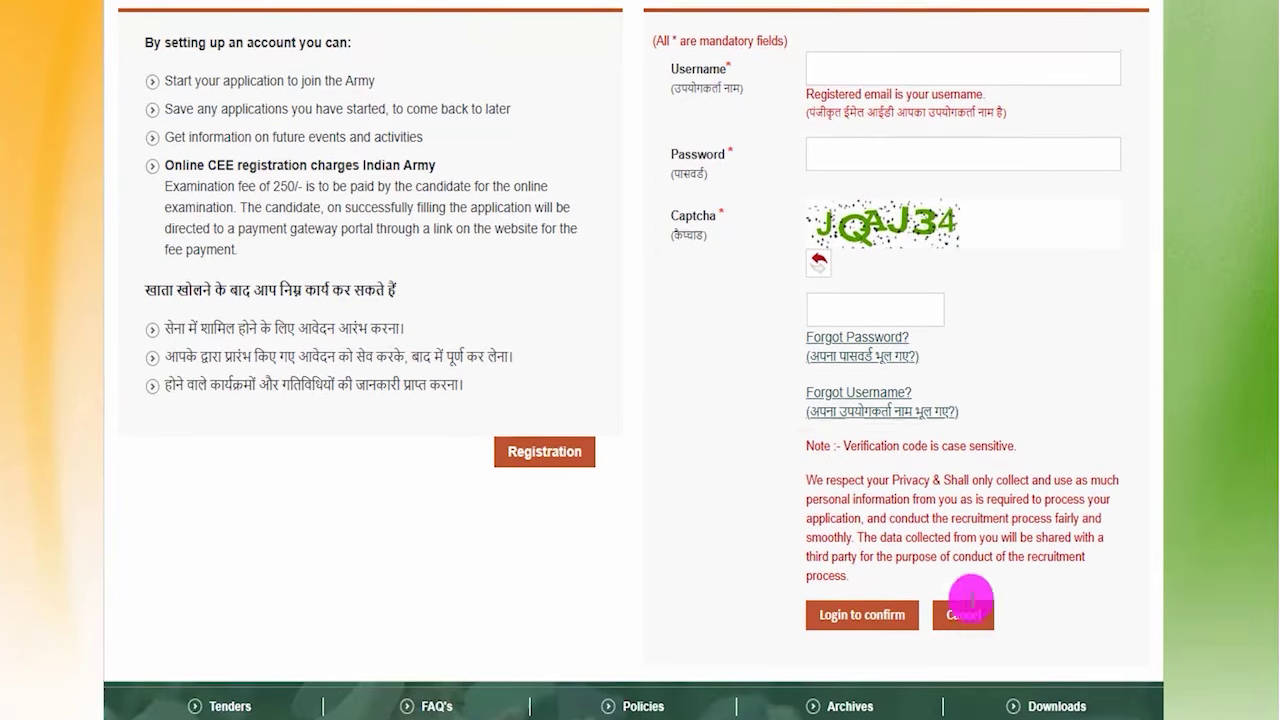
scroll(920, 575, "up", 4)
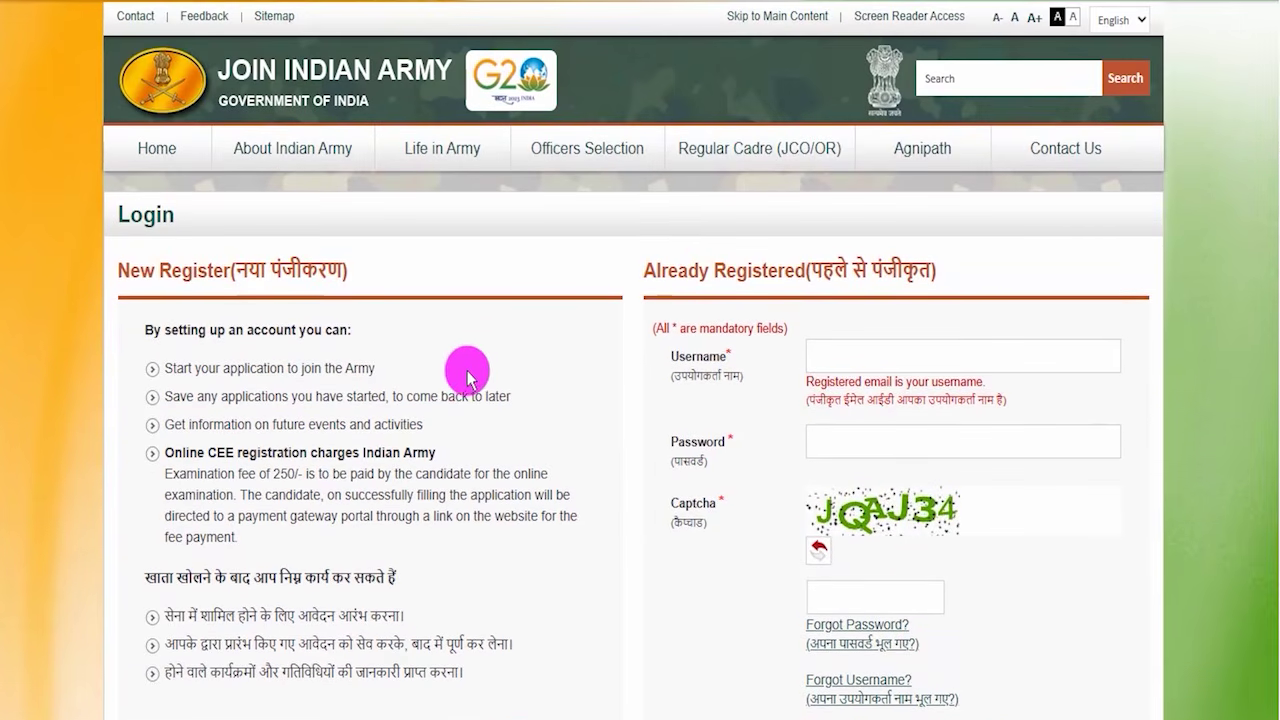
- Mark out the New Register section and start a new registration to bring up the required items list
scroll(600, 400, "down", 1)
scroll(591, 415, "down", 3)
scroll(591, 400, "up", 3)
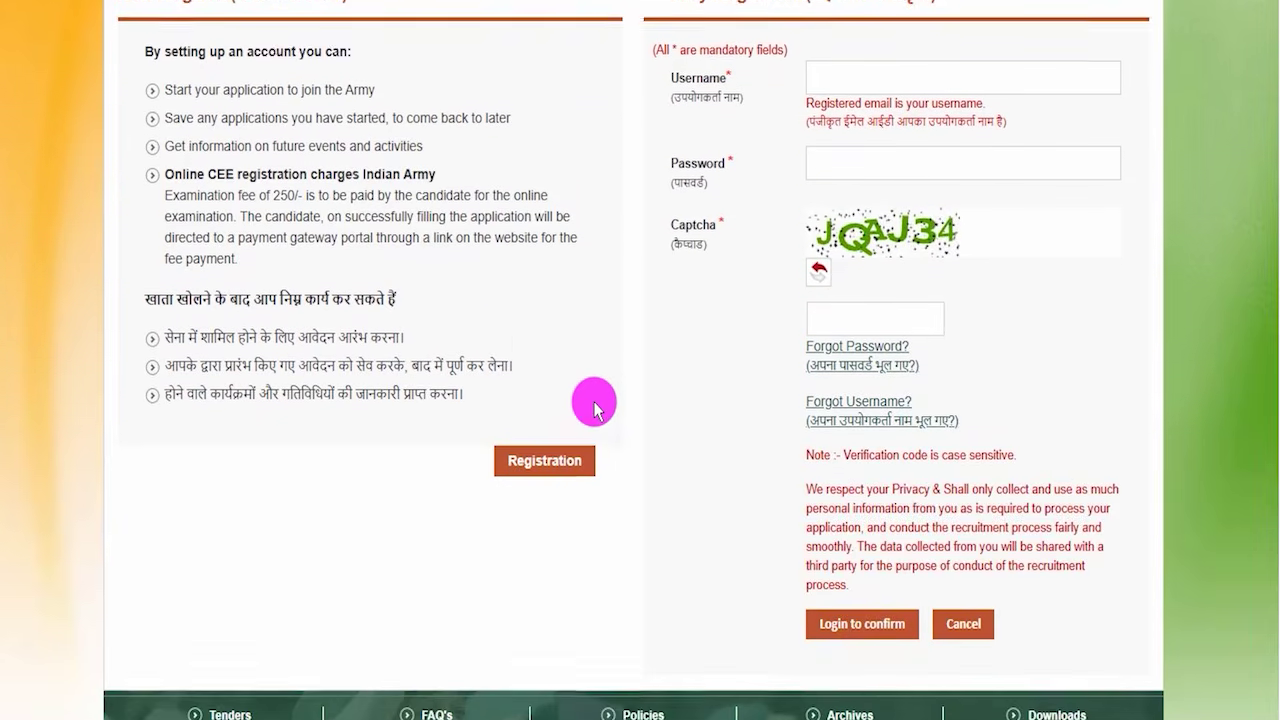
scroll(593, 405, "down", 1)
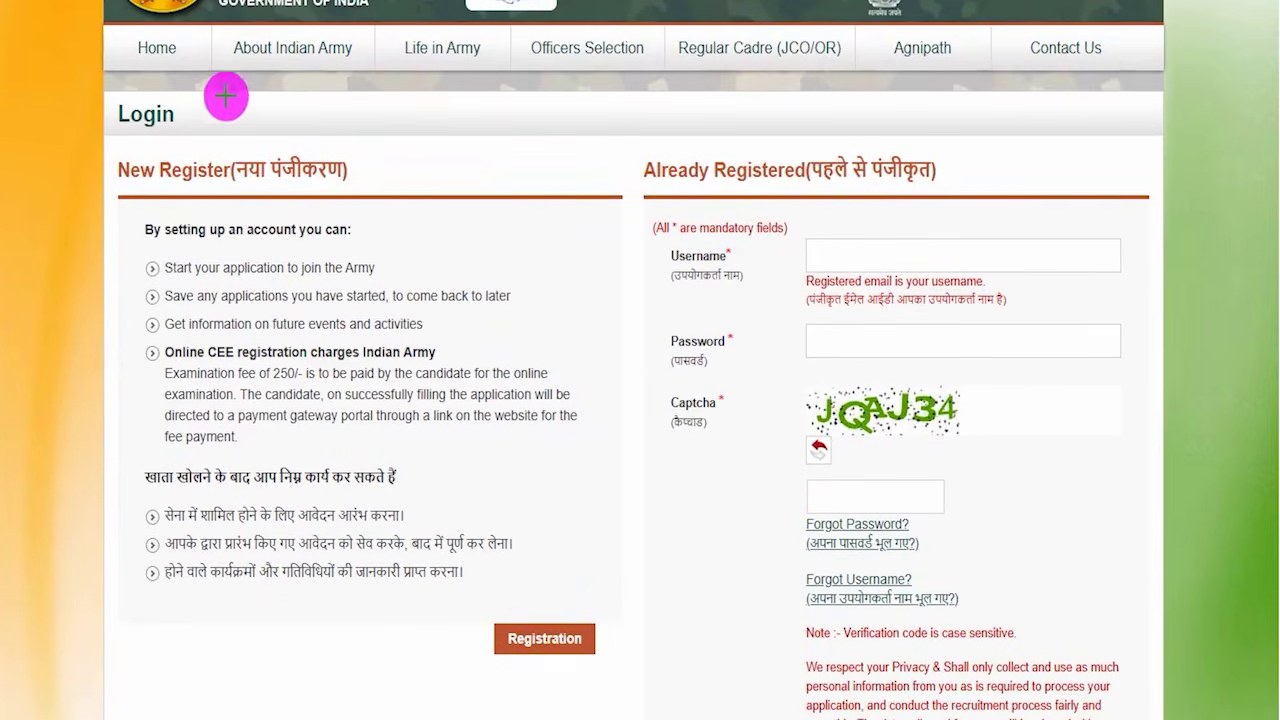
mouse_move(100, 136)
left_mouse_down()
mouse_move(638, 225)
mouse_move(623, 234)
mouse_move(645, 715)
left_mouse_up()
left_click_drag(440, 604, 630, 676)
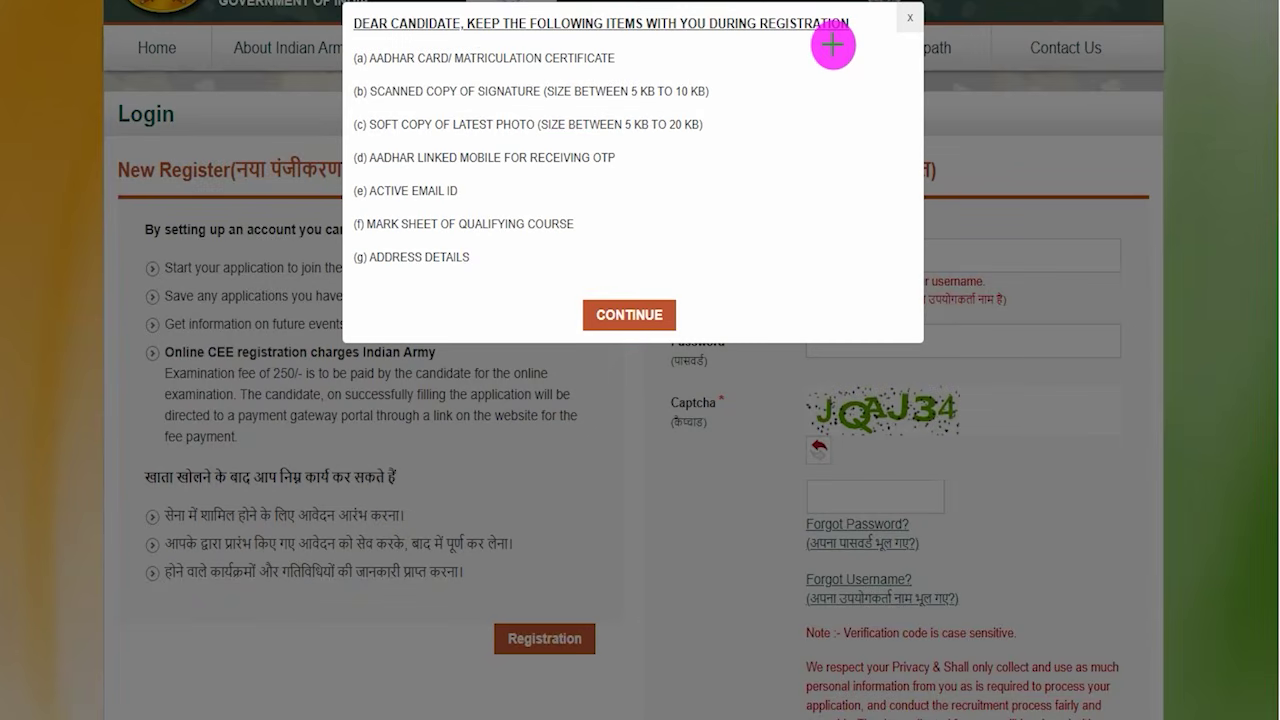
- Go through the registration checklist, marking the Aadhaar or matriculation certificate, signature, photo, OTP mobile, email, mark sheet and address items
left_click_drag(791, 49, 820, 25)
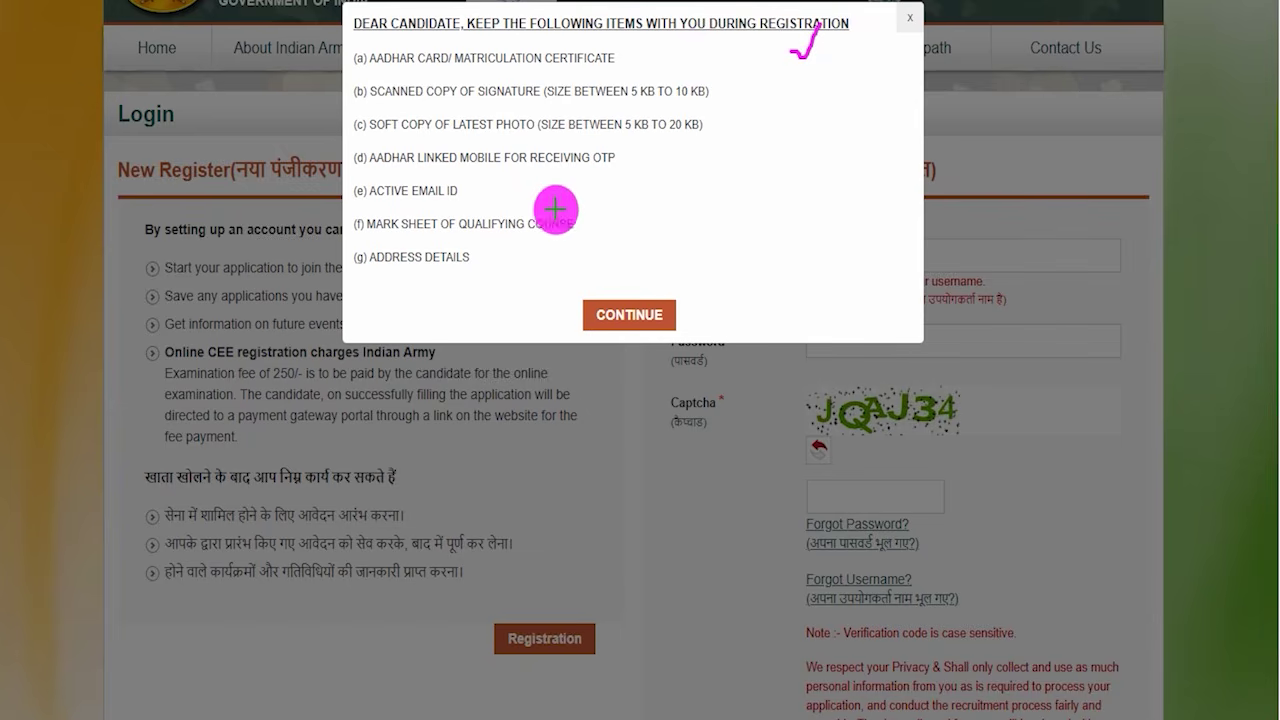
left_click_drag(371, 71, 413, 70)
left_click_drag(633, 58, 653, 38)
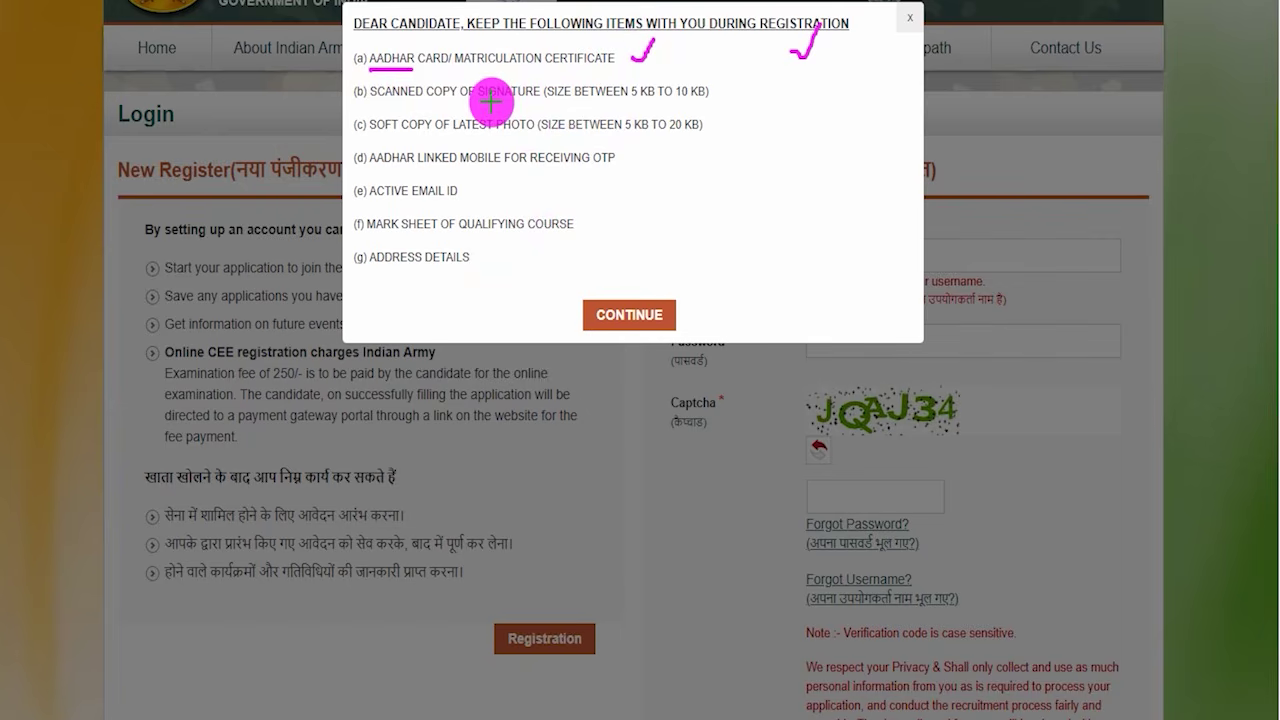
left_click_drag(461, 100, 507, 100)
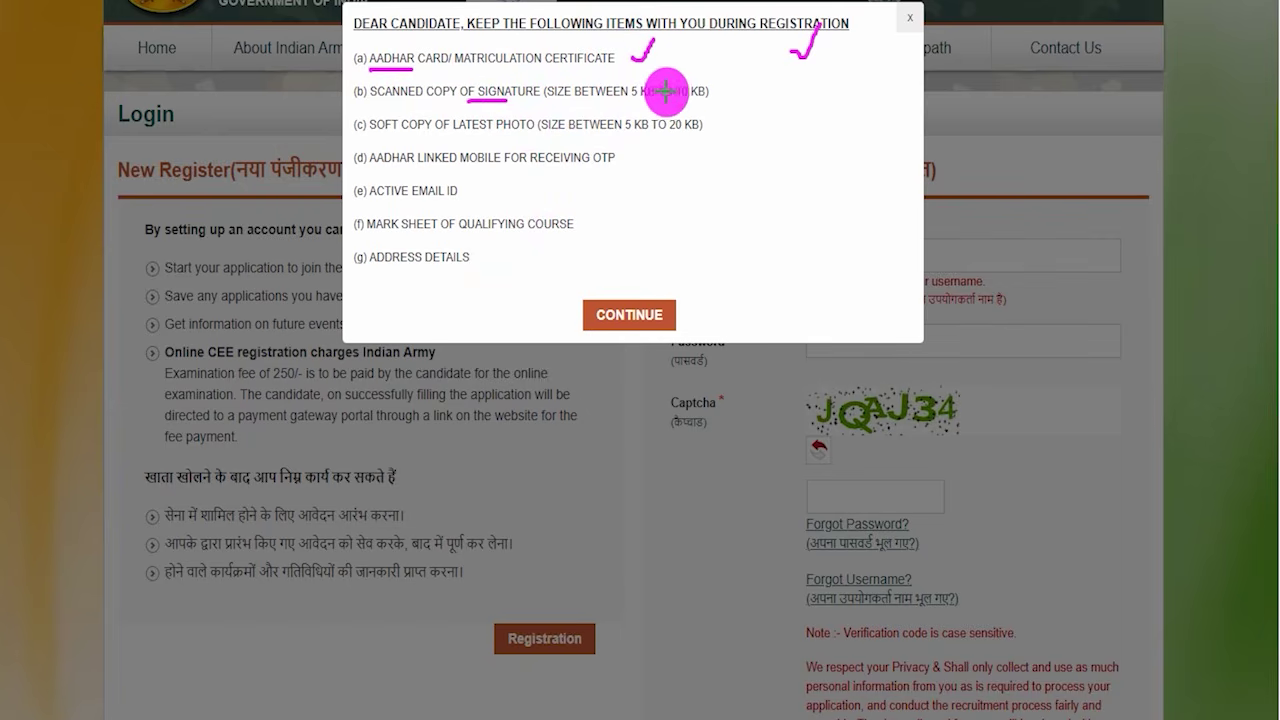
left_click_drag(727, 91, 749, 62)
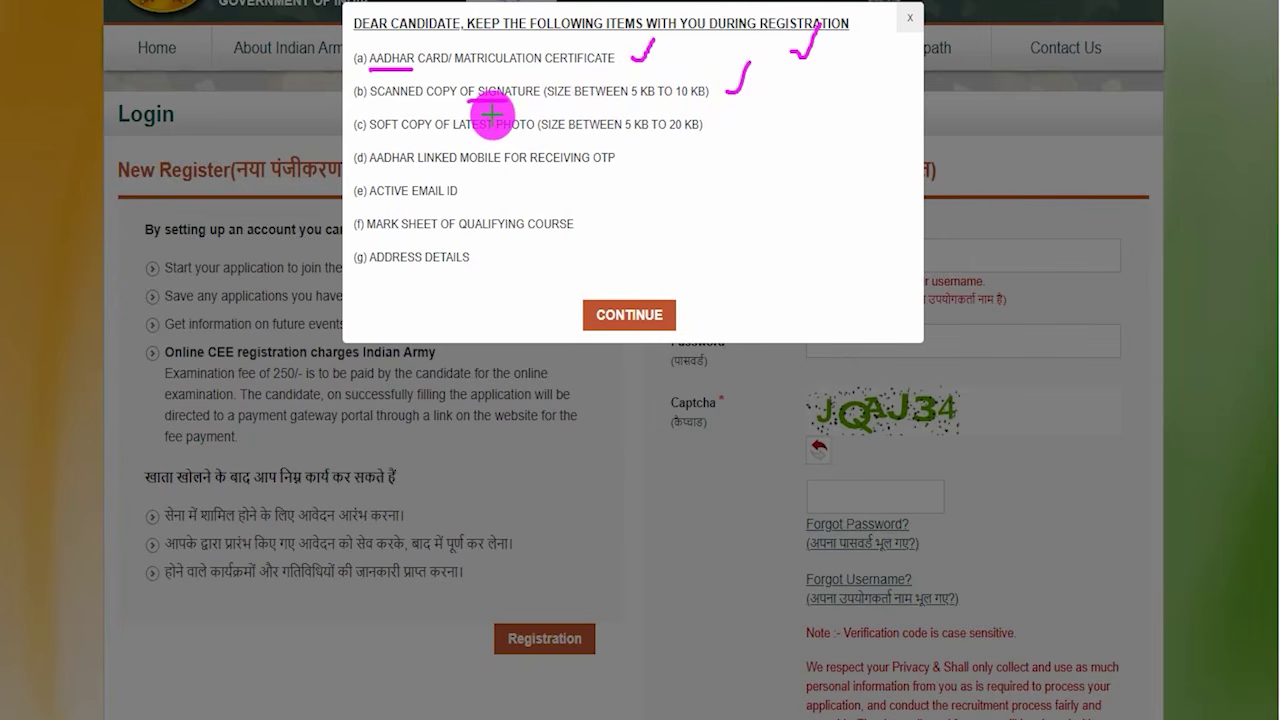
left_click_drag(450, 133, 492, 131)
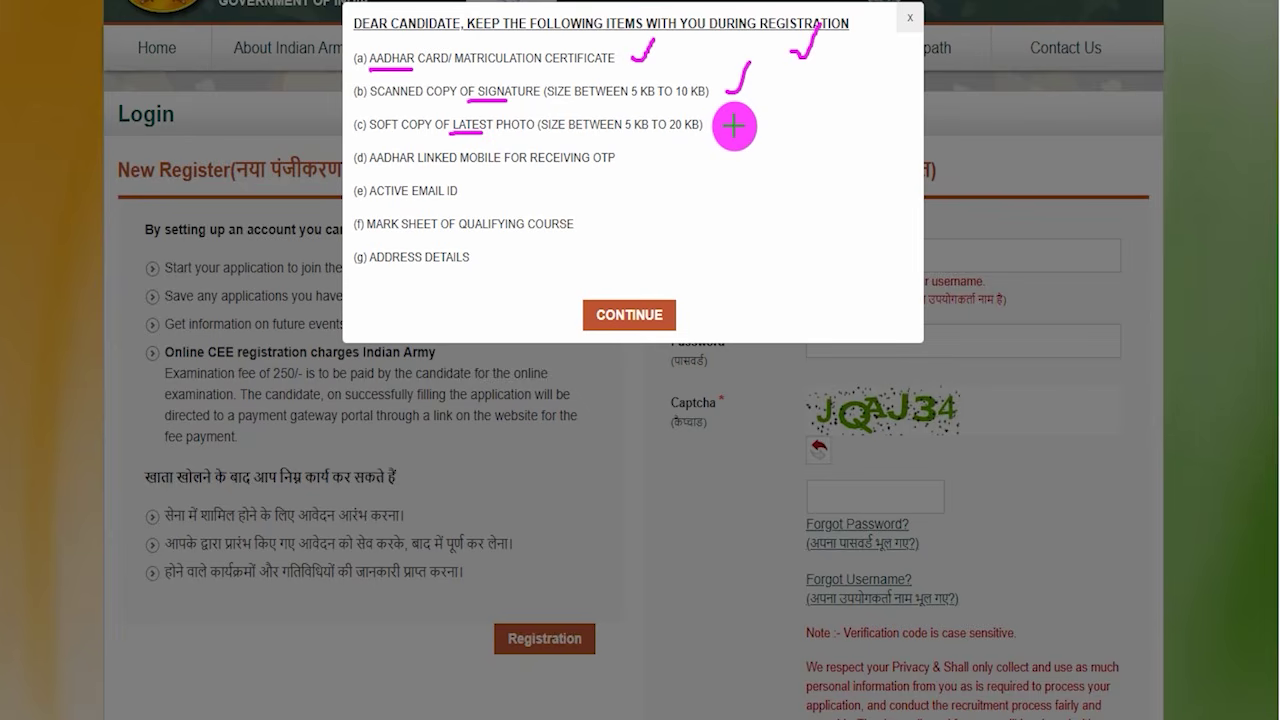
left_click_drag(725, 124, 747, 103)
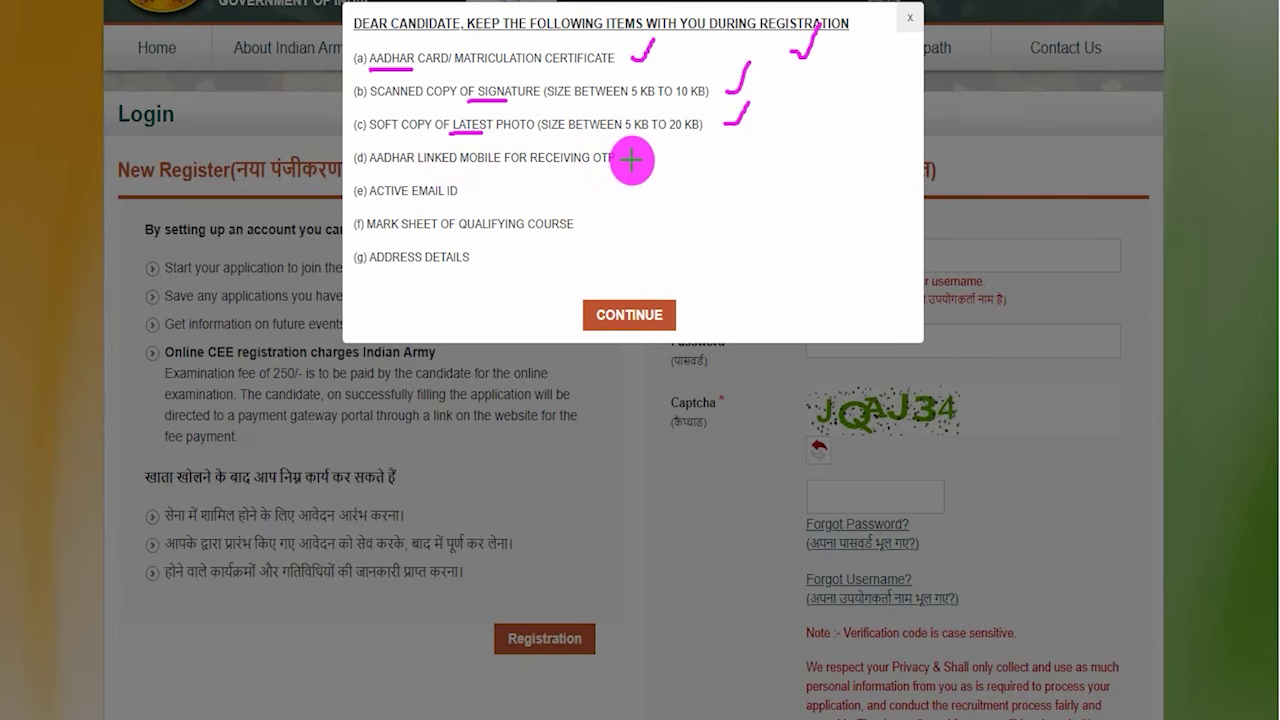
left_click_drag(631, 160, 653, 134)
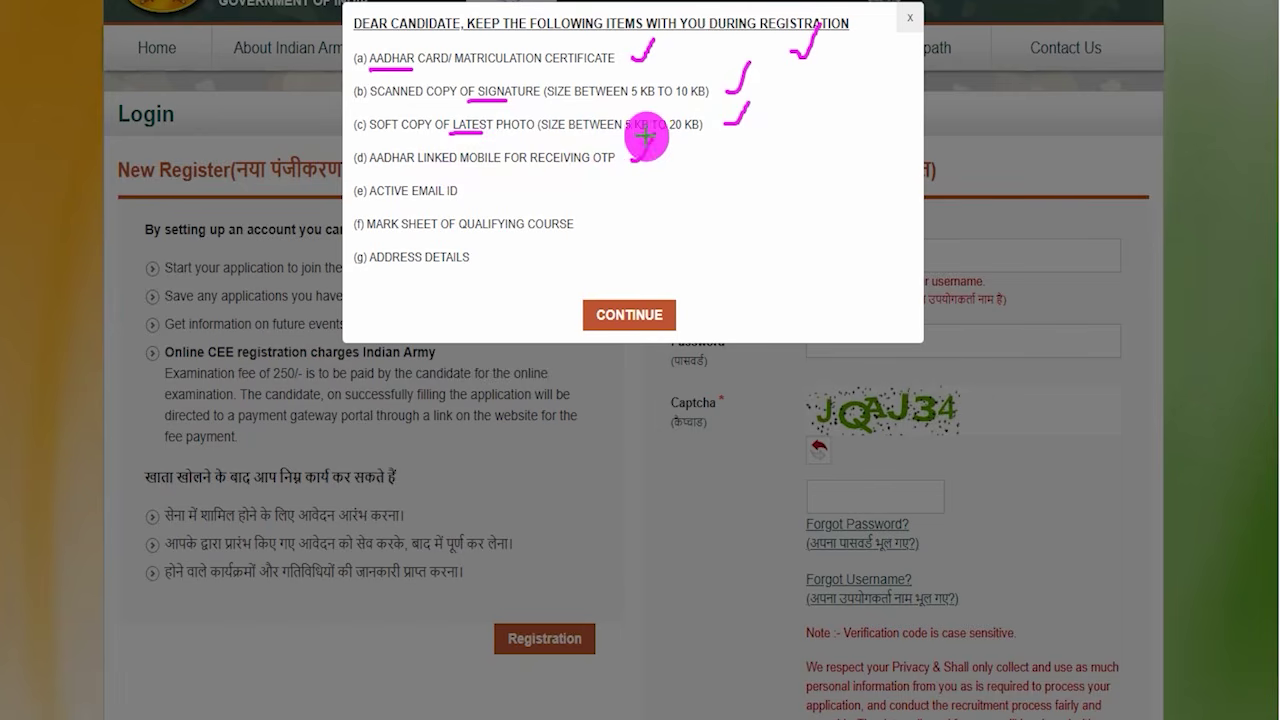
left_click_drag(412, 200, 463, 201)
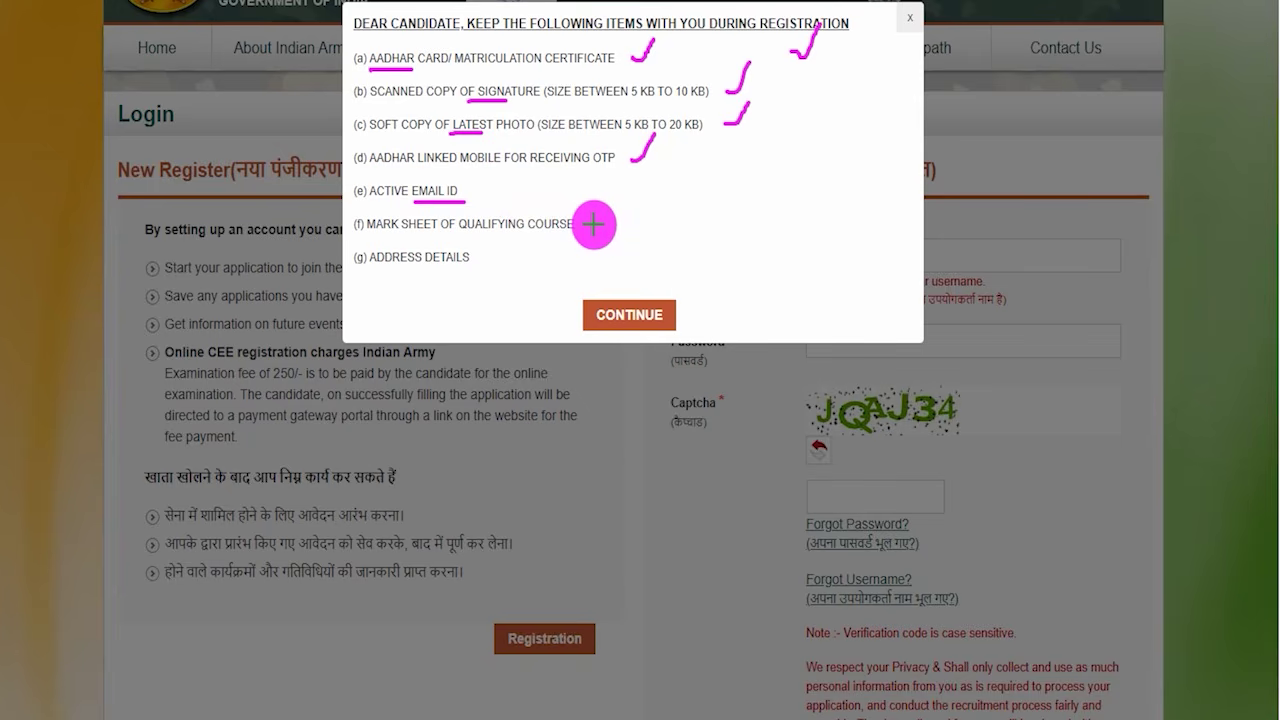
left_click_drag(594, 224, 613, 196)
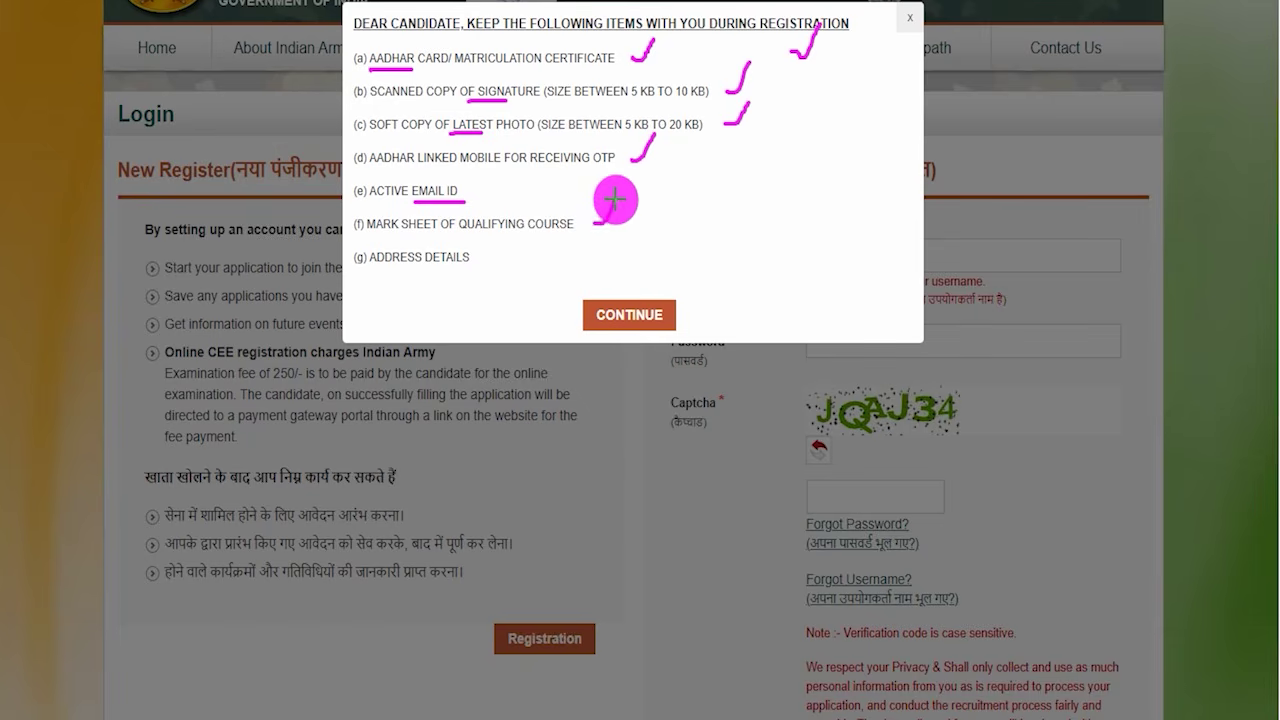
left_click_drag(369, 270, 452, 267)
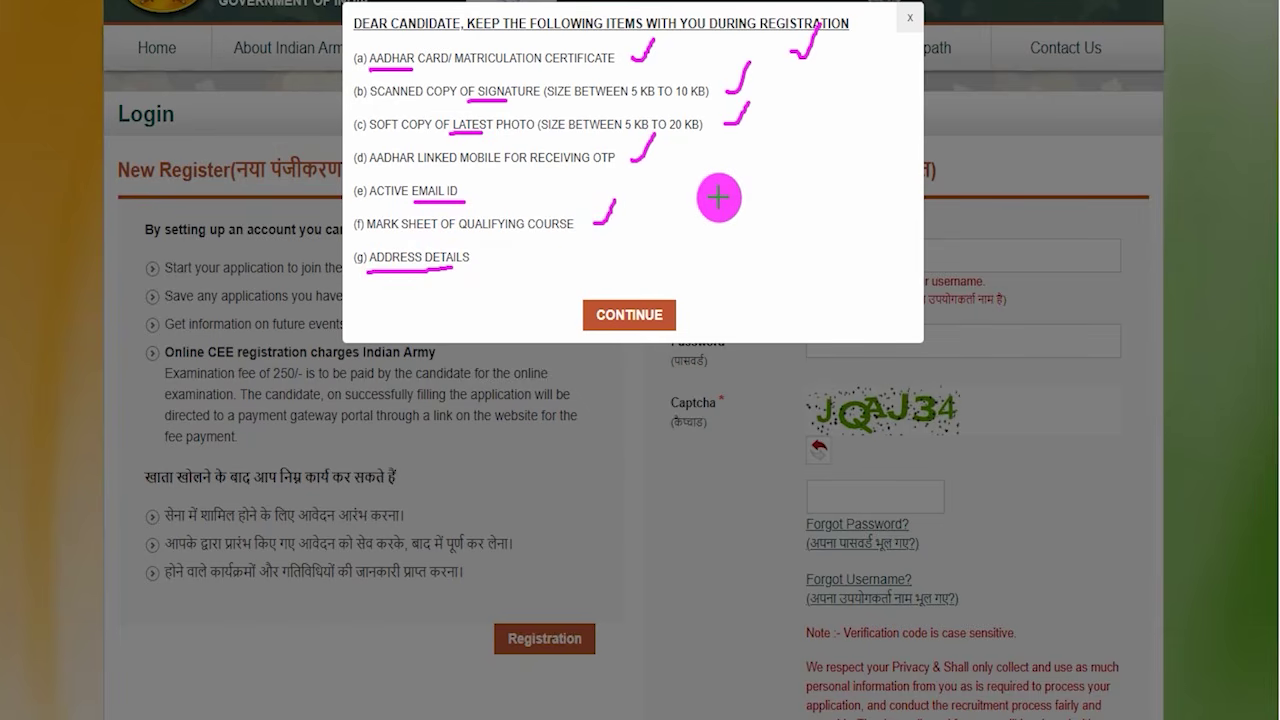
left_click_drag(703, 186, 737, 136)
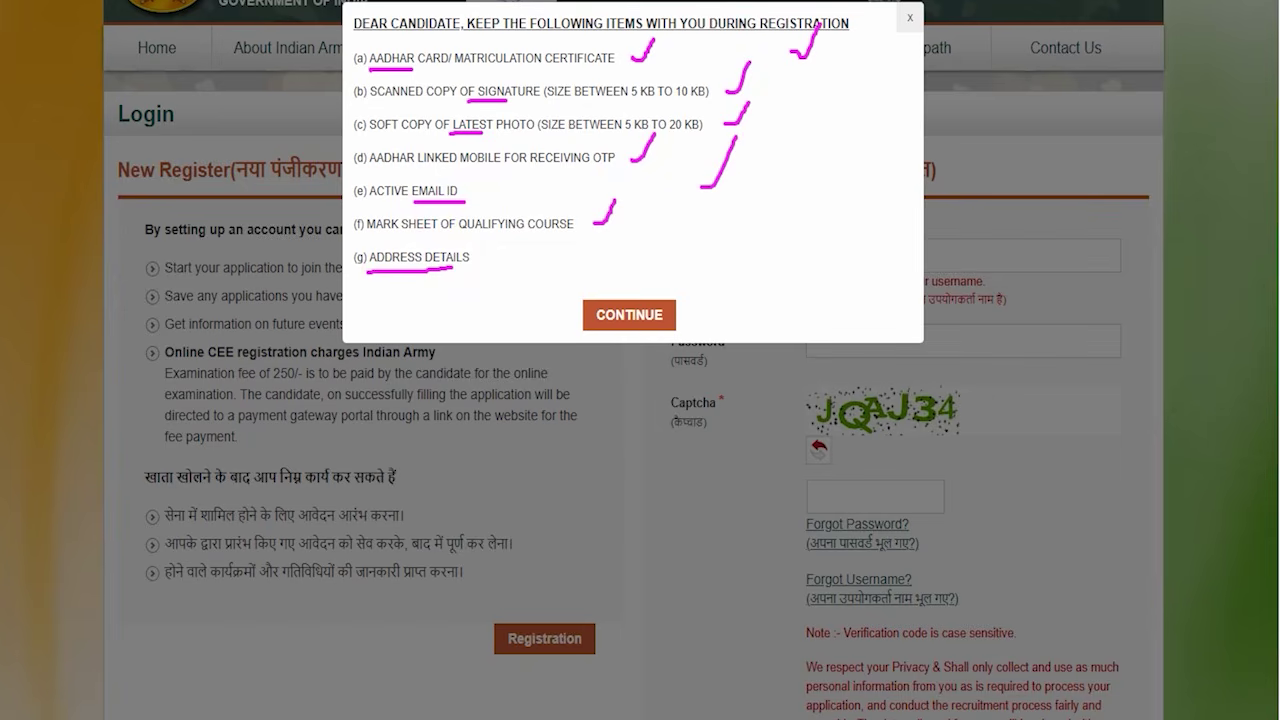
key("e")
- Continue from the required items checklist to the JCO / OR User Registration instructions
mouse_move(519, 278)
left_mouse_down()
mouse_move(681, 314)
mouse_move(723, 341)
left_mouse_up()
left_click(629, 315)
scroll(378, 345, "up", 1)
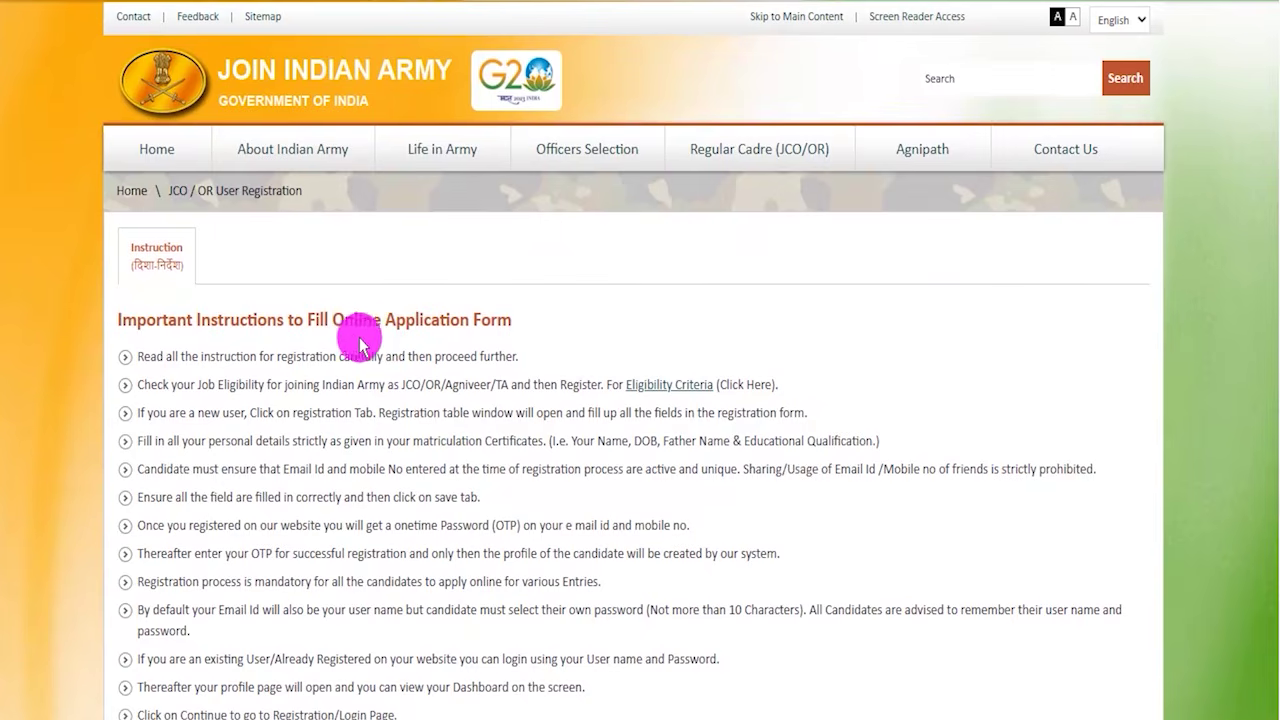
- Skim the English and Hindi instructions for filling the online application and continue to the Personal Details form
left_click_drag(162, 319, 390, 388)
scroll(343, 352, "down", 4)
scroll(390, 388, "down", 3)
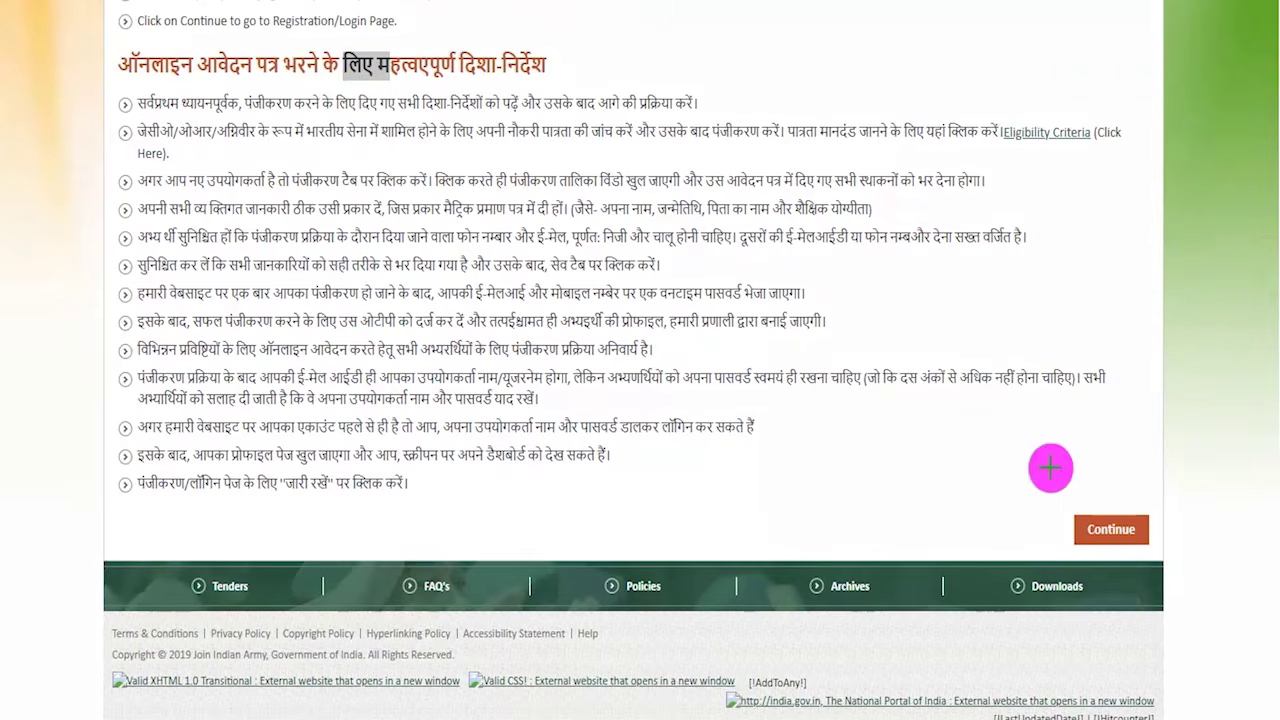
mouse_move(1011, 482)
left_mouse_down()
mouse_move(1151, 531)
mouse_move(1173, 559)
left_mouse_up()
left_click(1111, 529)
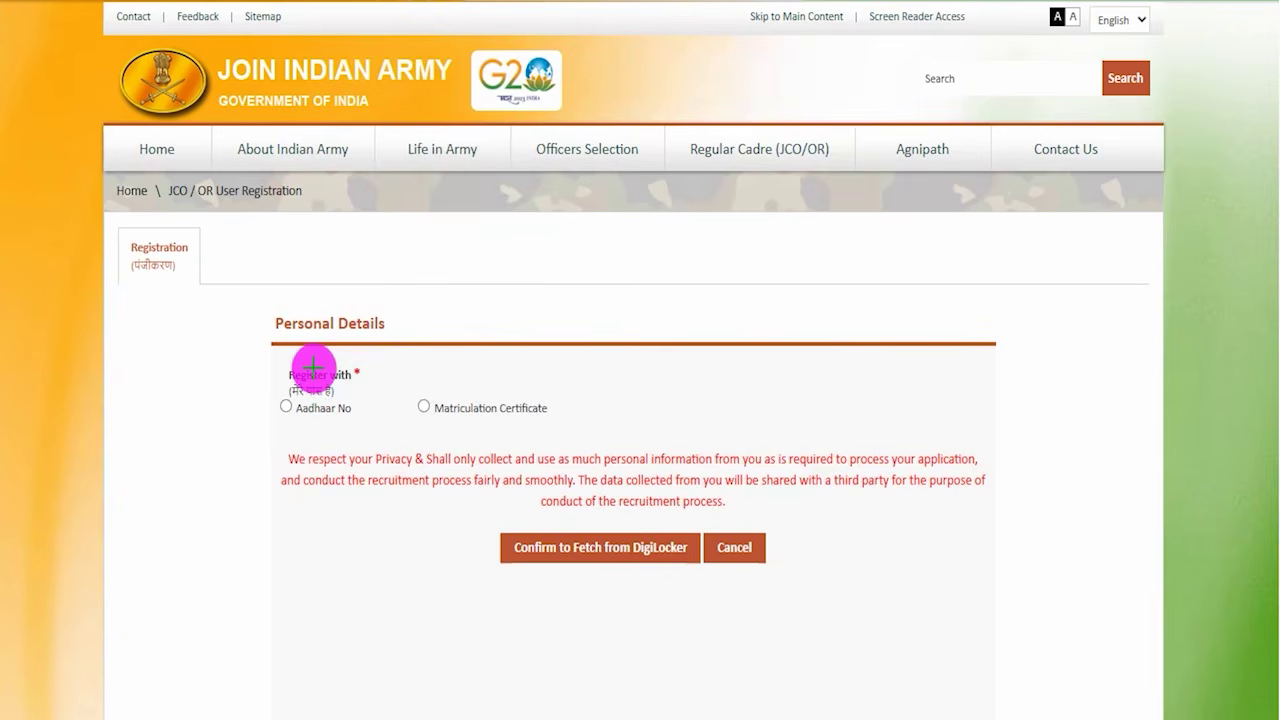
- Choose to register with the Matriculation Certificate and confirm fetching the details from DigiLocker
left_click_drag(463, 262, 532, 183)
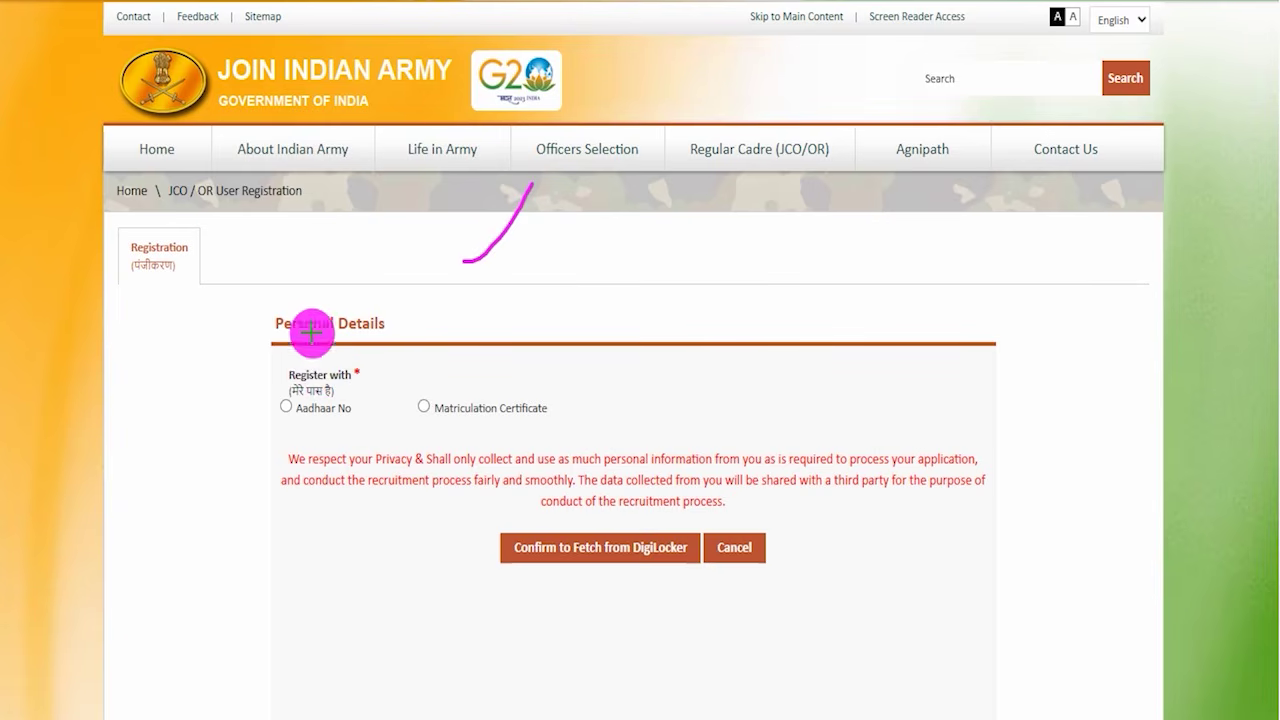
left_click_drag(292, 431, 334, 381)
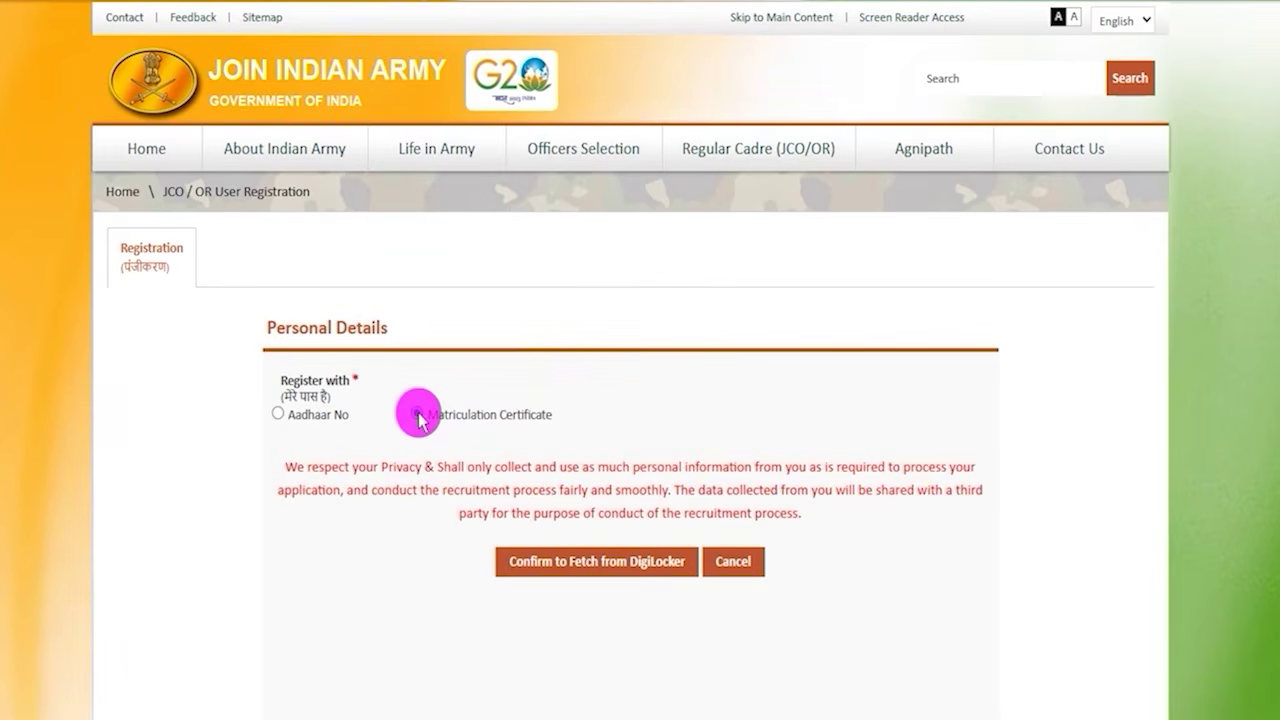
left_click(417, 414)
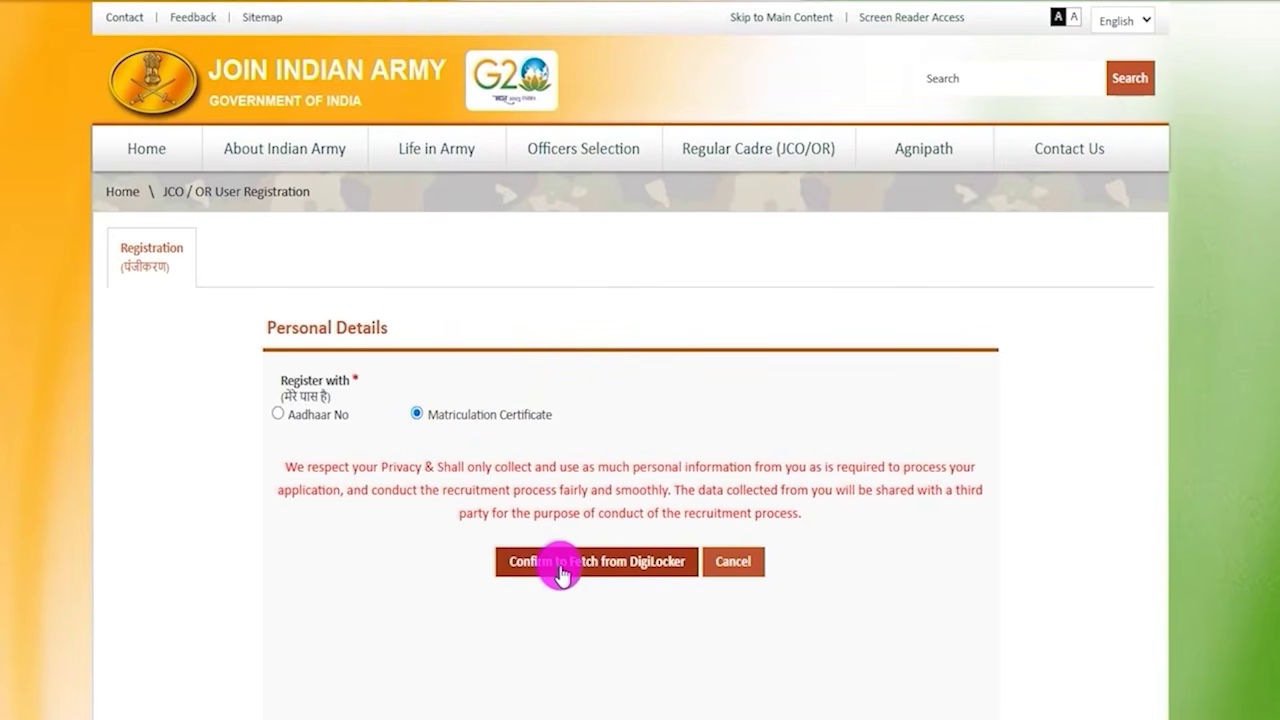
left_click(563, 562)
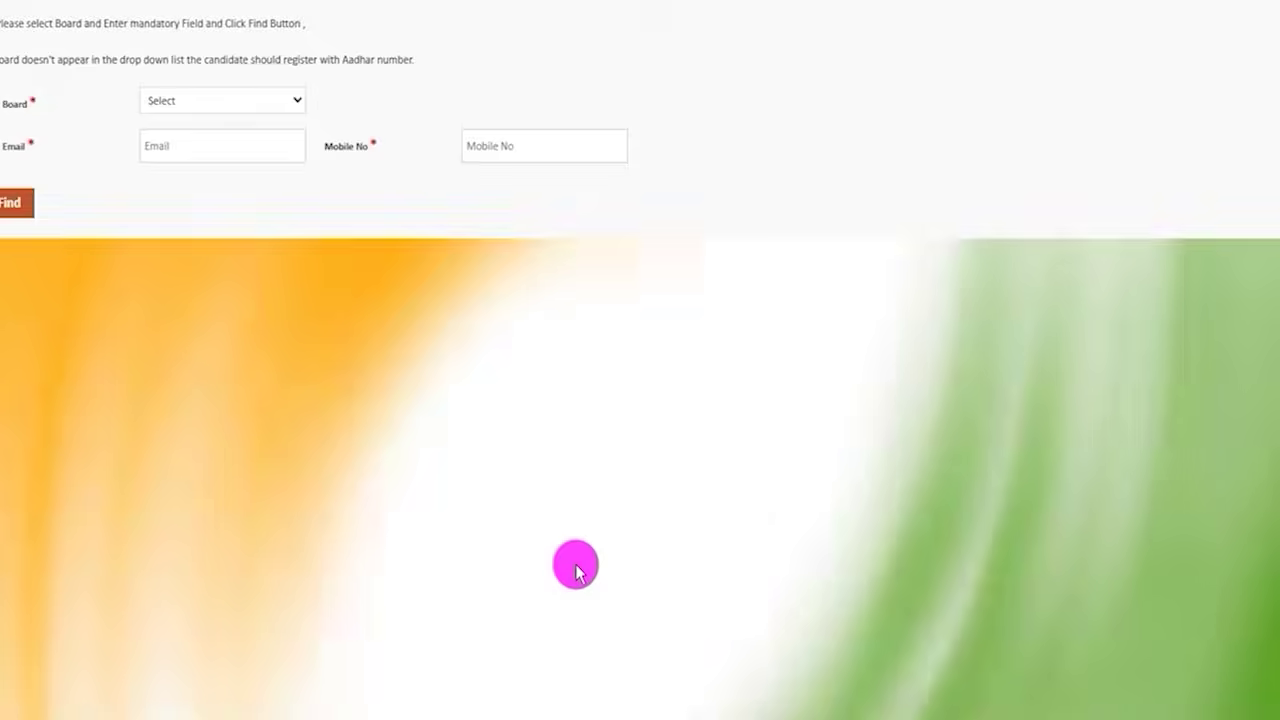
- Select Punjab Board as the board and 2018 as the year, checking the Full Name and Roll No fields
left_click(240, 105)
left_click(240, 105)
left_click(210, 150)
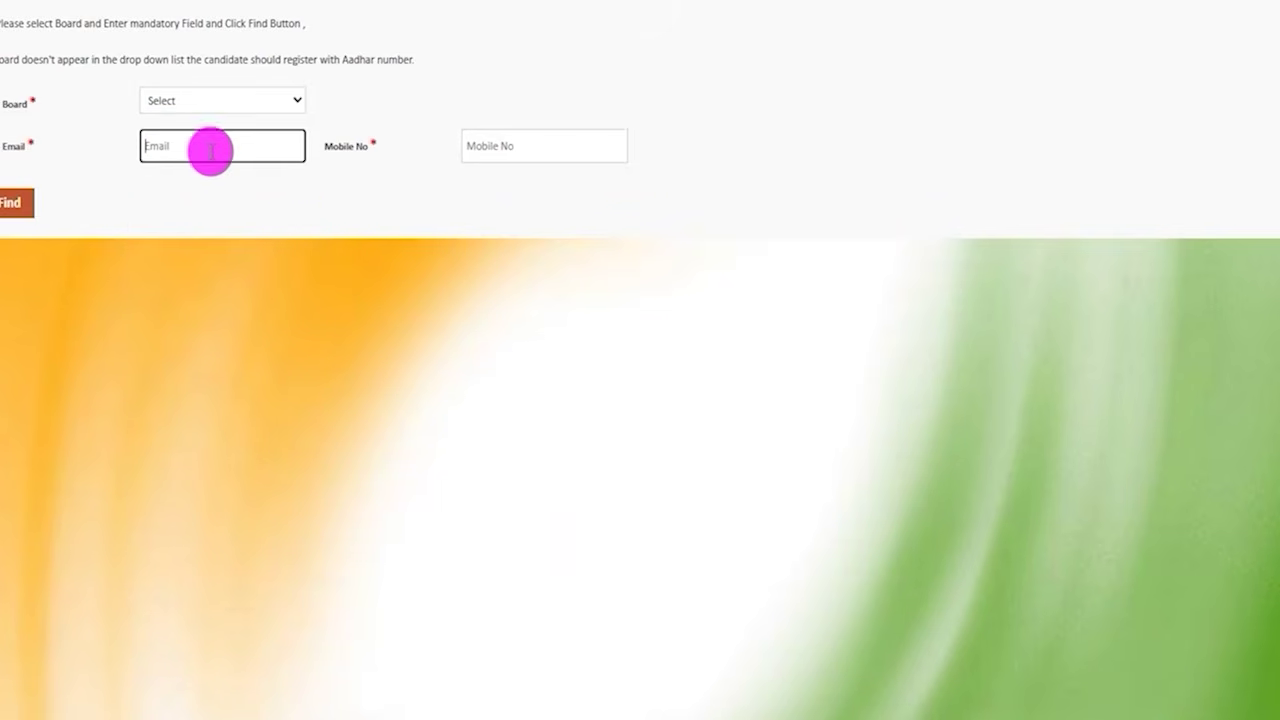
left_click(171, 151)
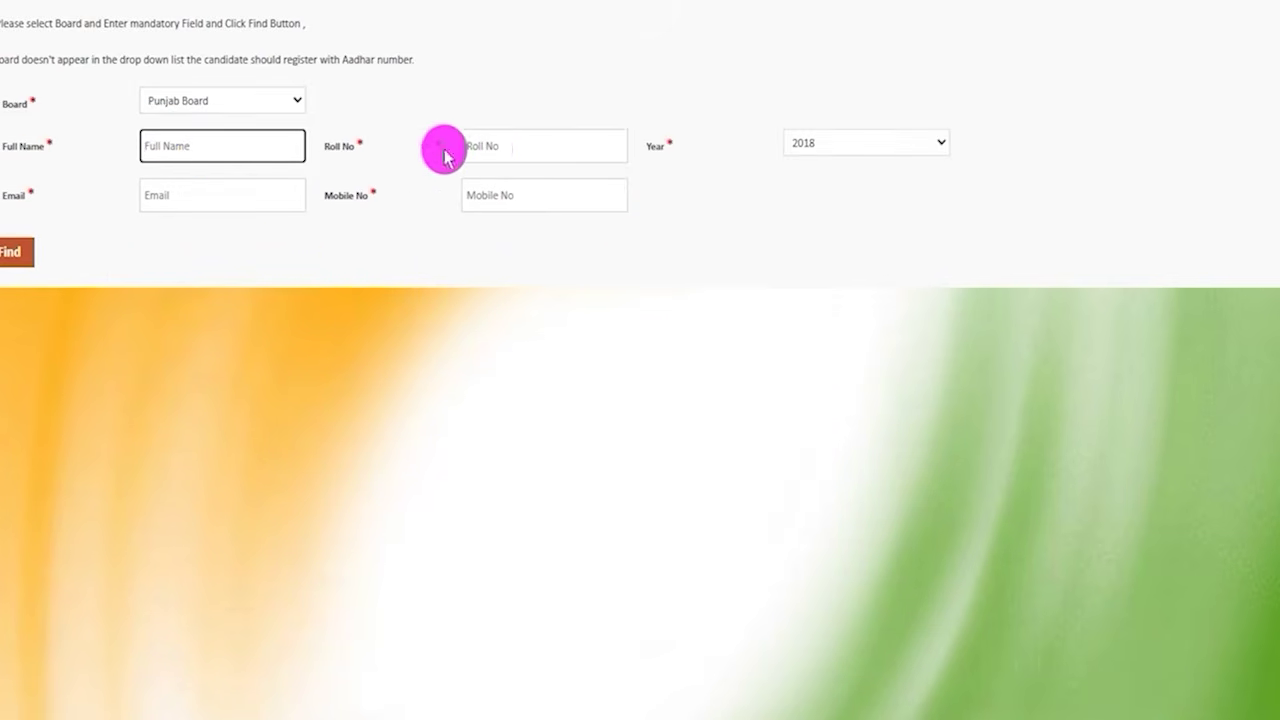
left_click(513, 149)
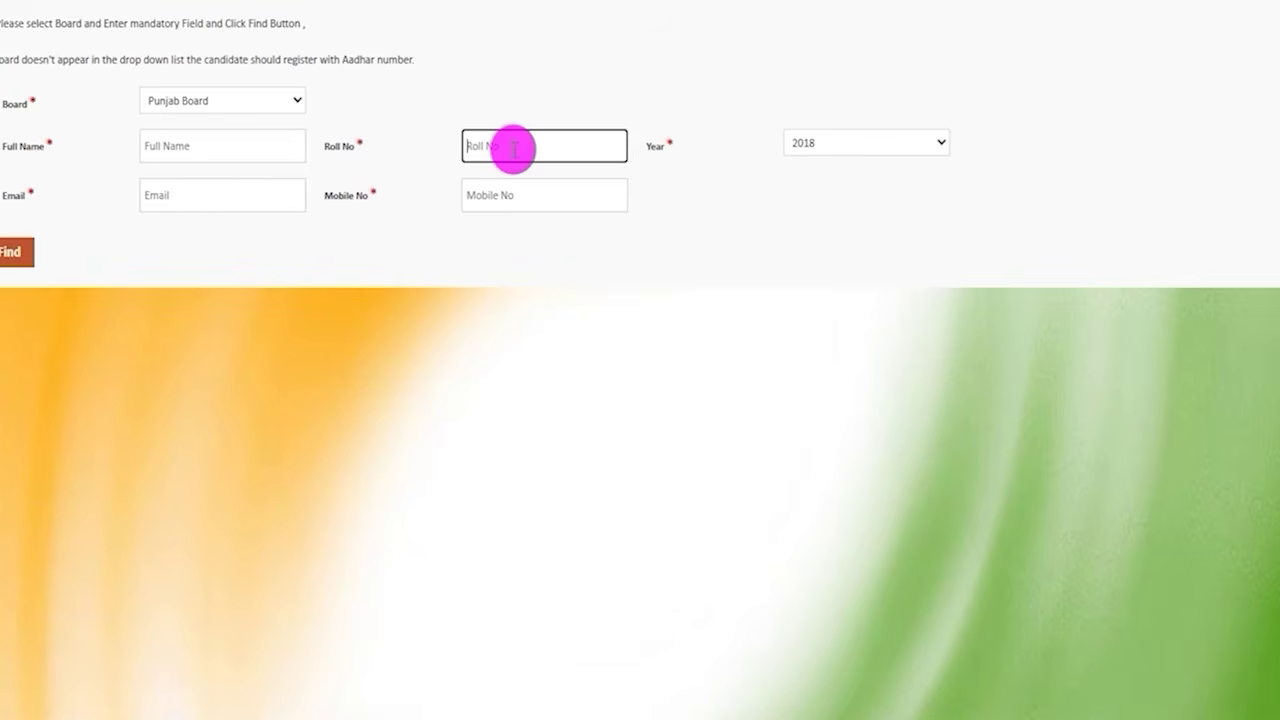
left_click(840, 143)
left_click(840, 169)
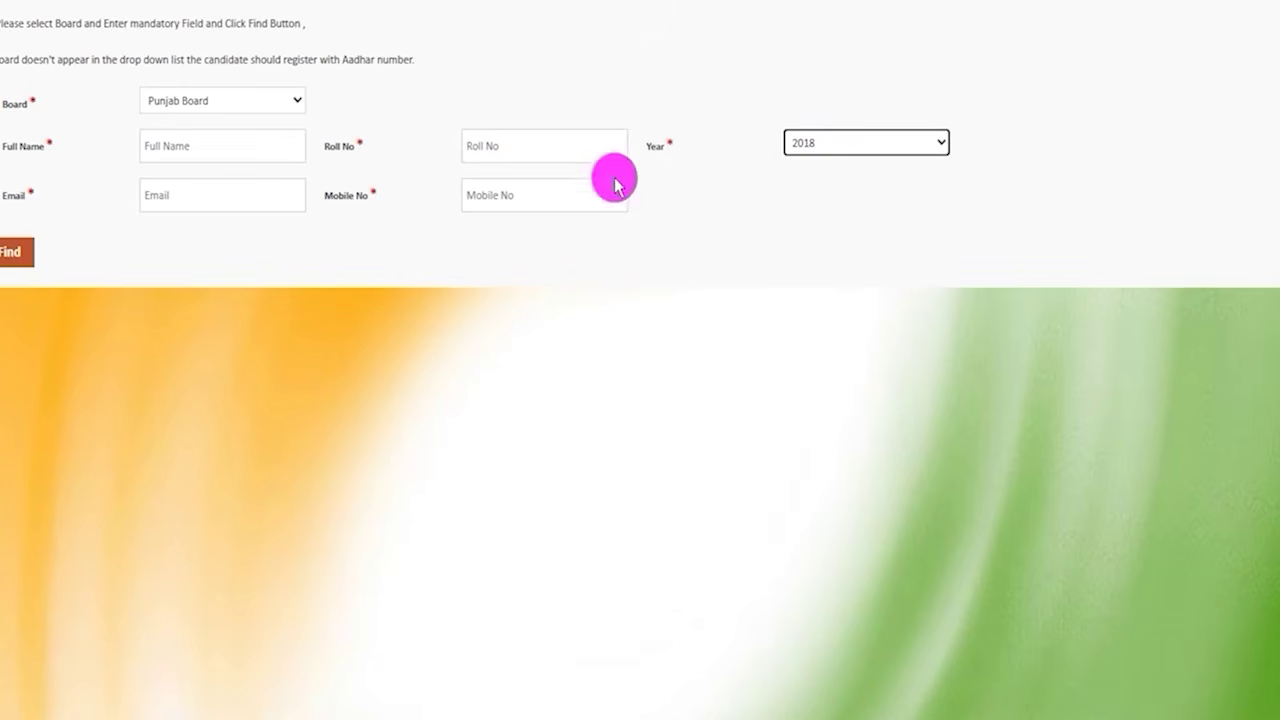
- Check the Email and Mobile No fields, switch the registration to Aadhaar No and confirm fetching the details from DigiLocker
left_click(180, 197)
left_click(509, 197)
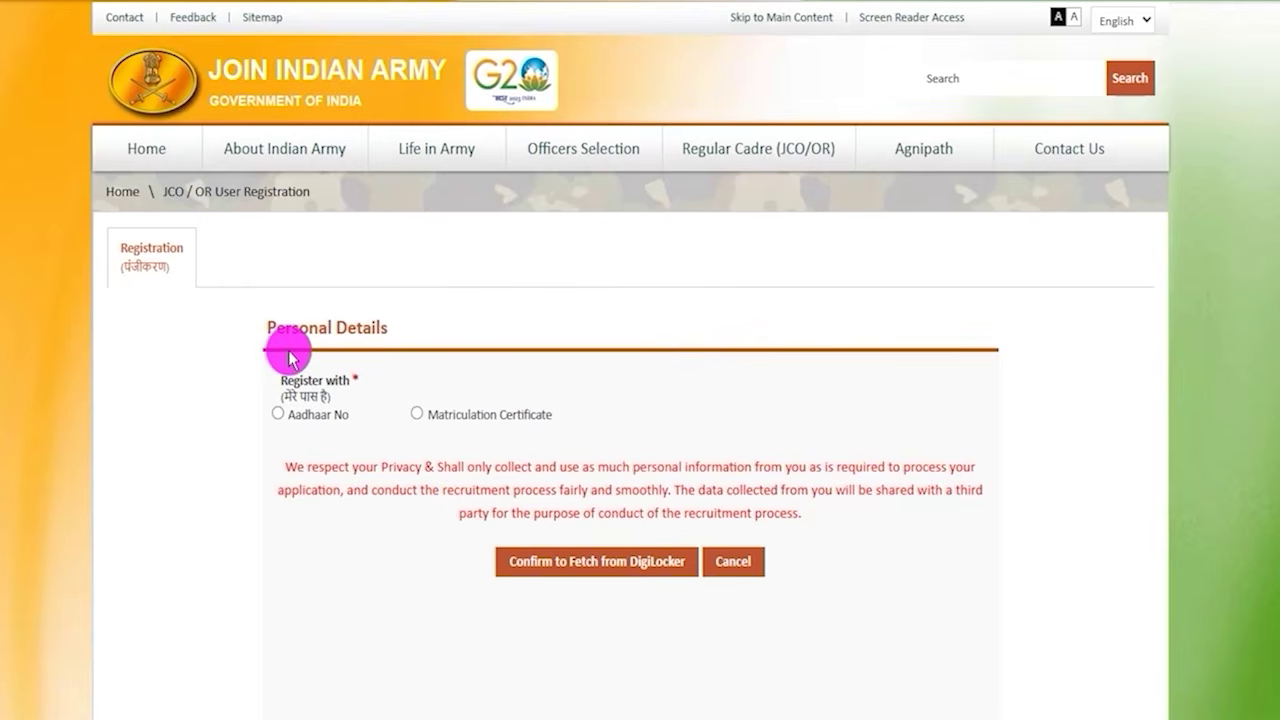
left_click(277, 413)
left_click(797, 158)
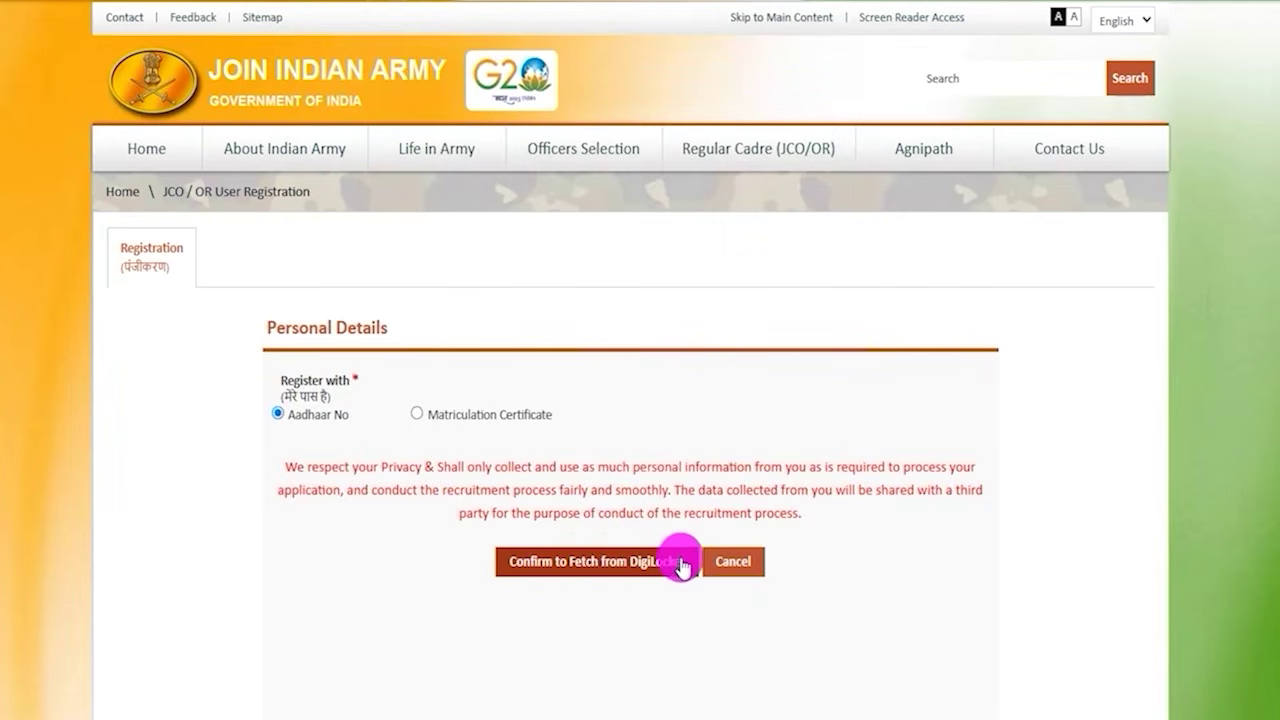
left_click(608, 563)
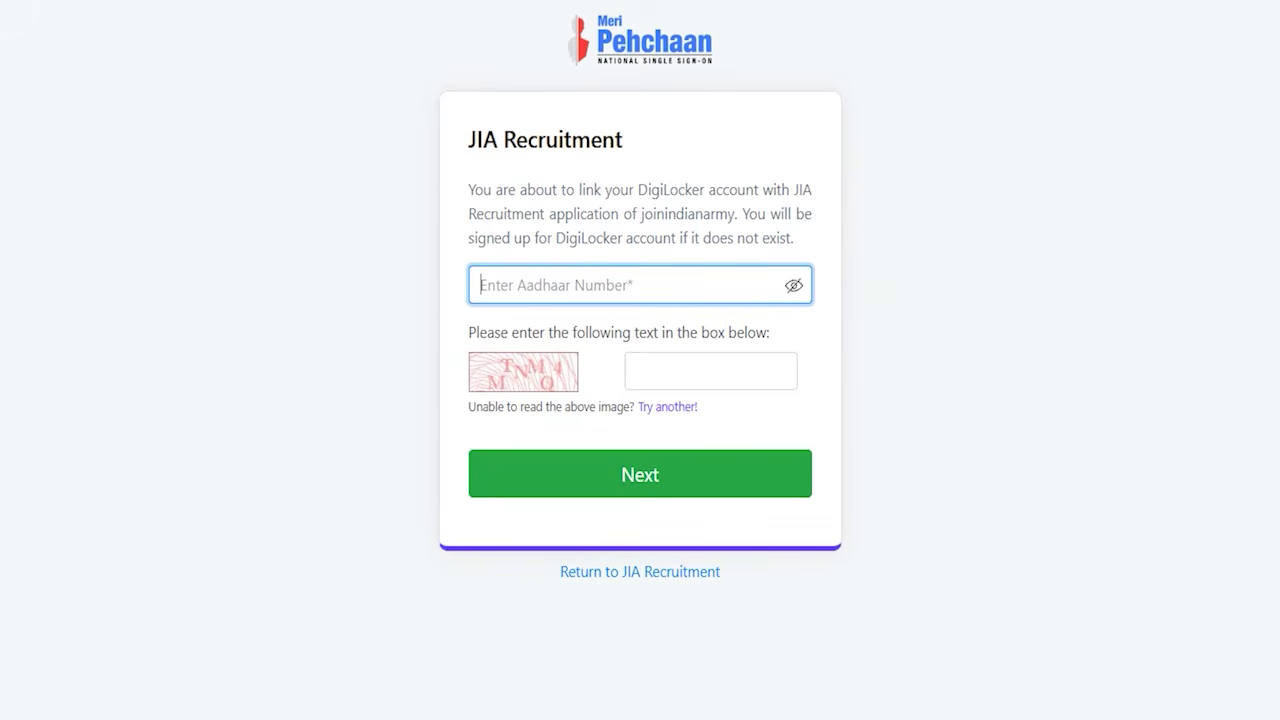
- Go through the Aadhaar number, captcha text and Aadhaar OTP fields for linking DigiLocker with JIA Recruitment, continuing to the mobile number page
left_click(640, 277)
left_click(550, 410)
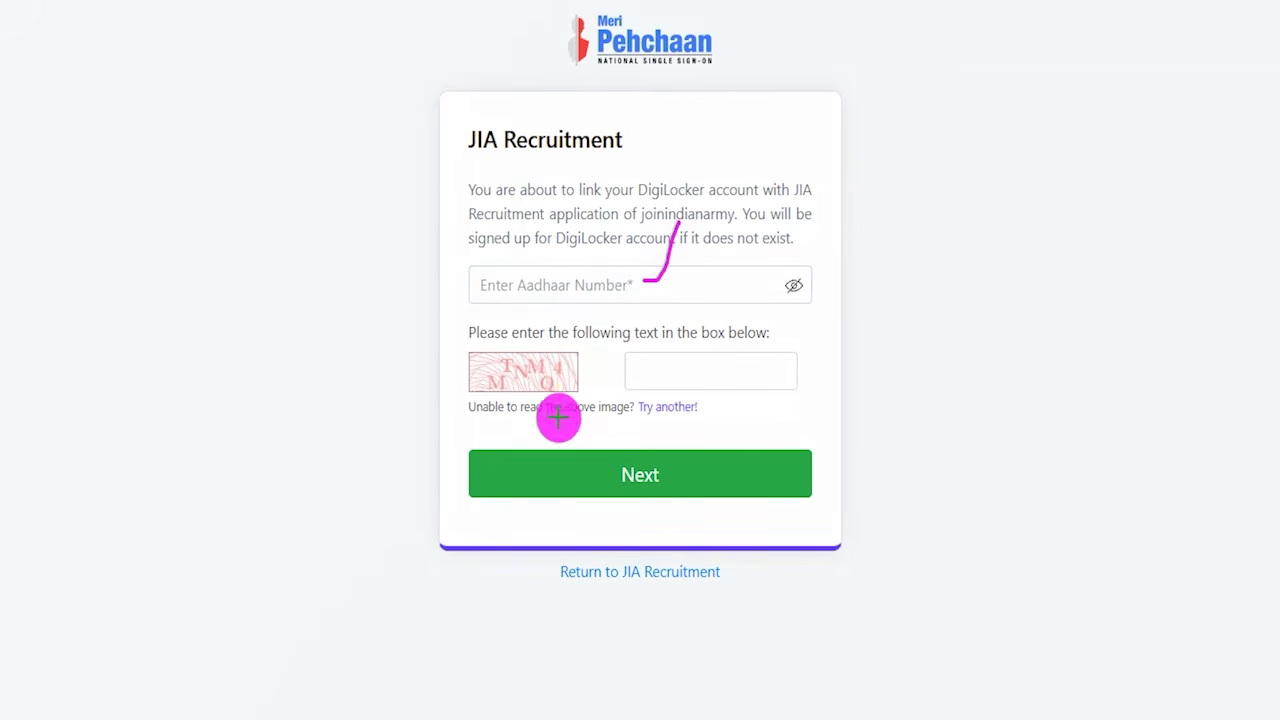
left_click_drag(562, 376, 608, 322)
left_click_drag(682, 371, 729, 310)
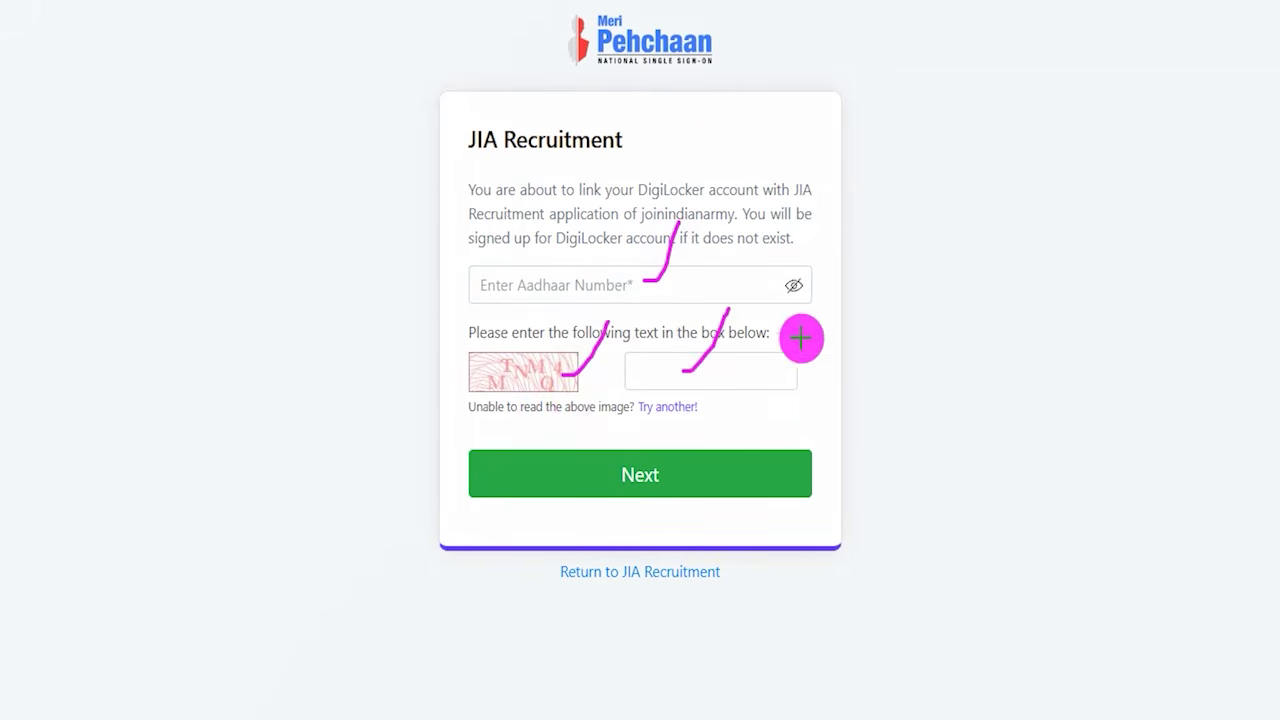
mouse_move(1046, 277)
left_mouse_down()
mouse_move(857, 423)
mouse_move(766, 460)
left_mouse_up()
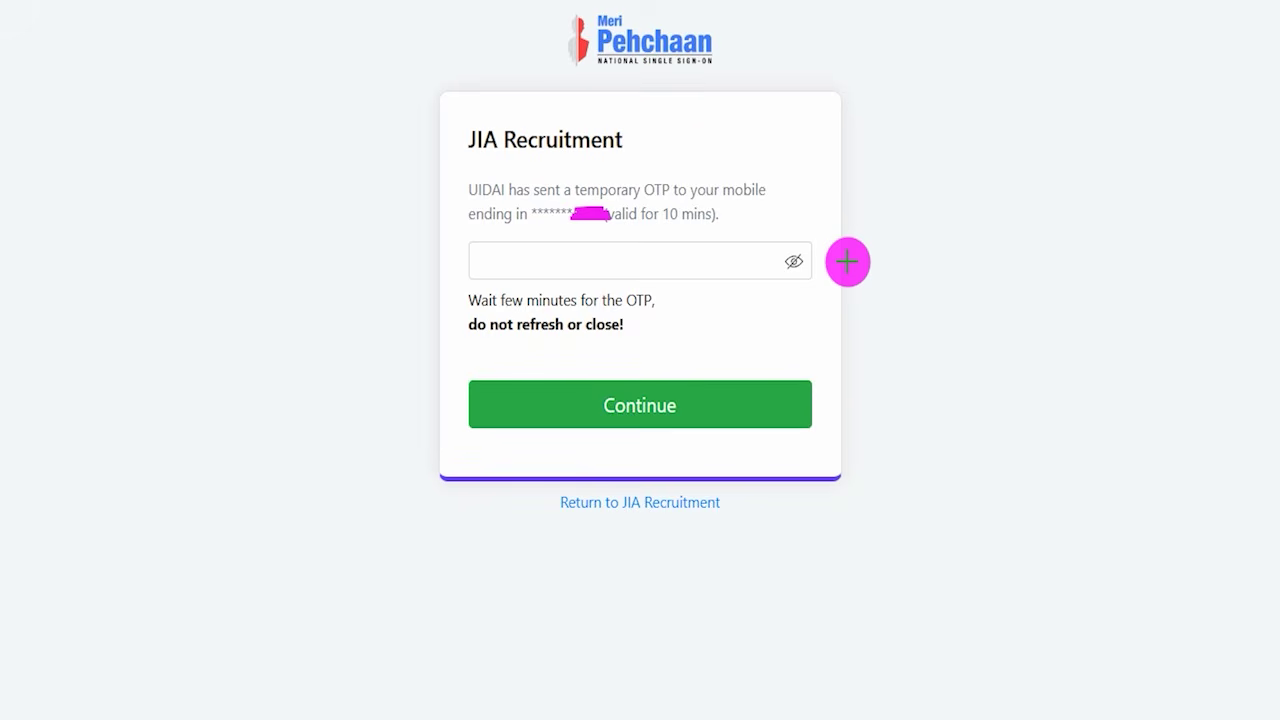
left_click_drag(671, 260, 722, 190)
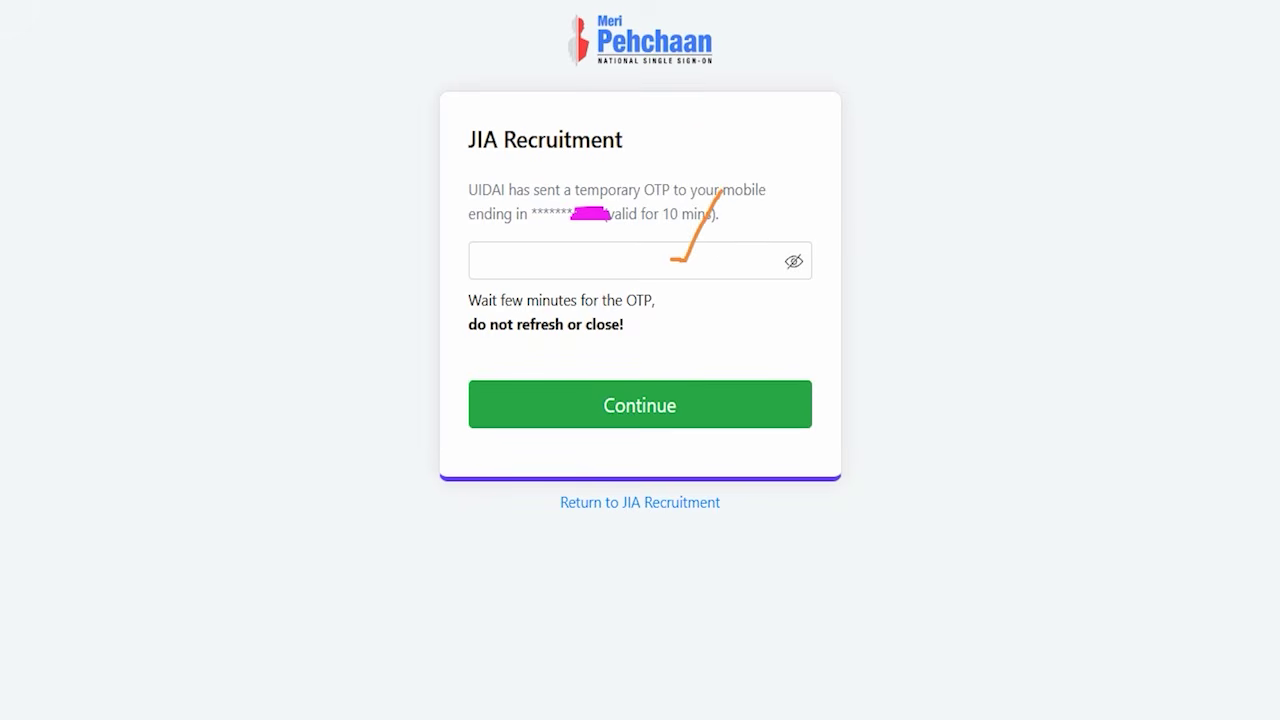
left_click_drag(993, 240, 750, 392)
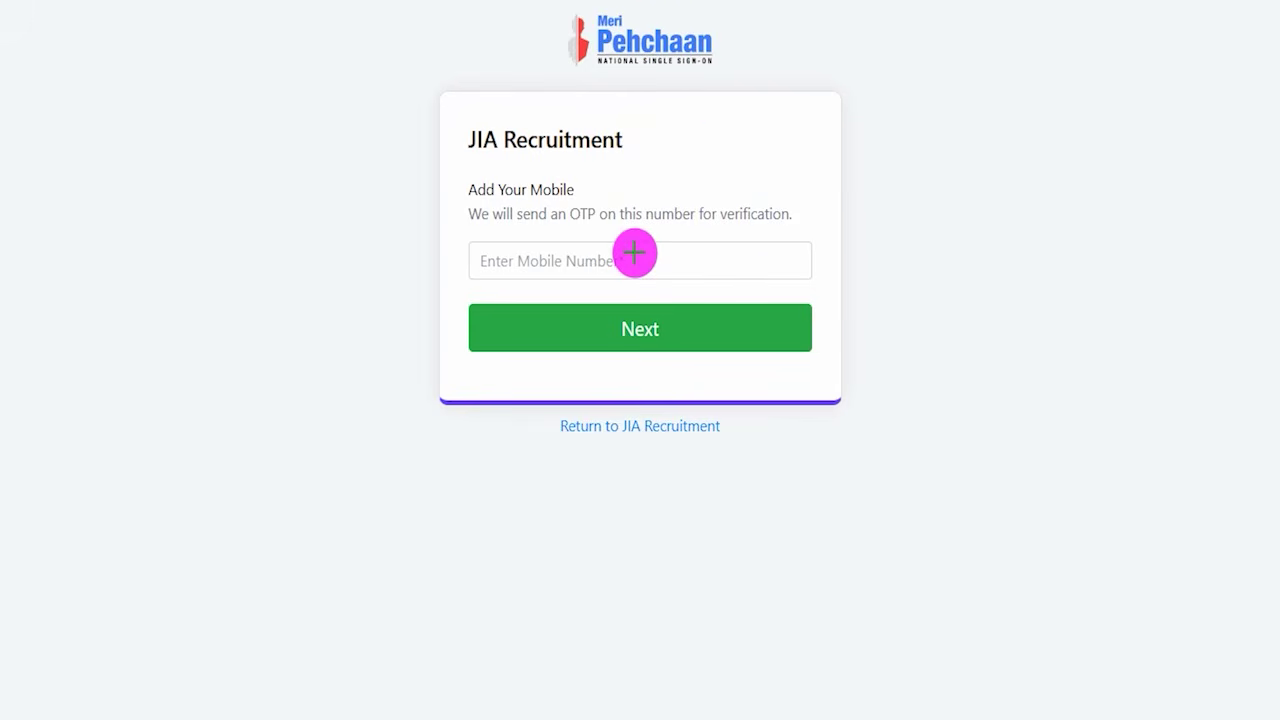
- Go through the mobile number and mobile OTP verification fields and continue to the DigiLocker consent page
left_click_drag(635, 252, 665, 181)
mouse_move(948, 178)
left_mouse_down()
mouse_move(840, 275)
mouse_move(766, 317)
left_mouse_up()
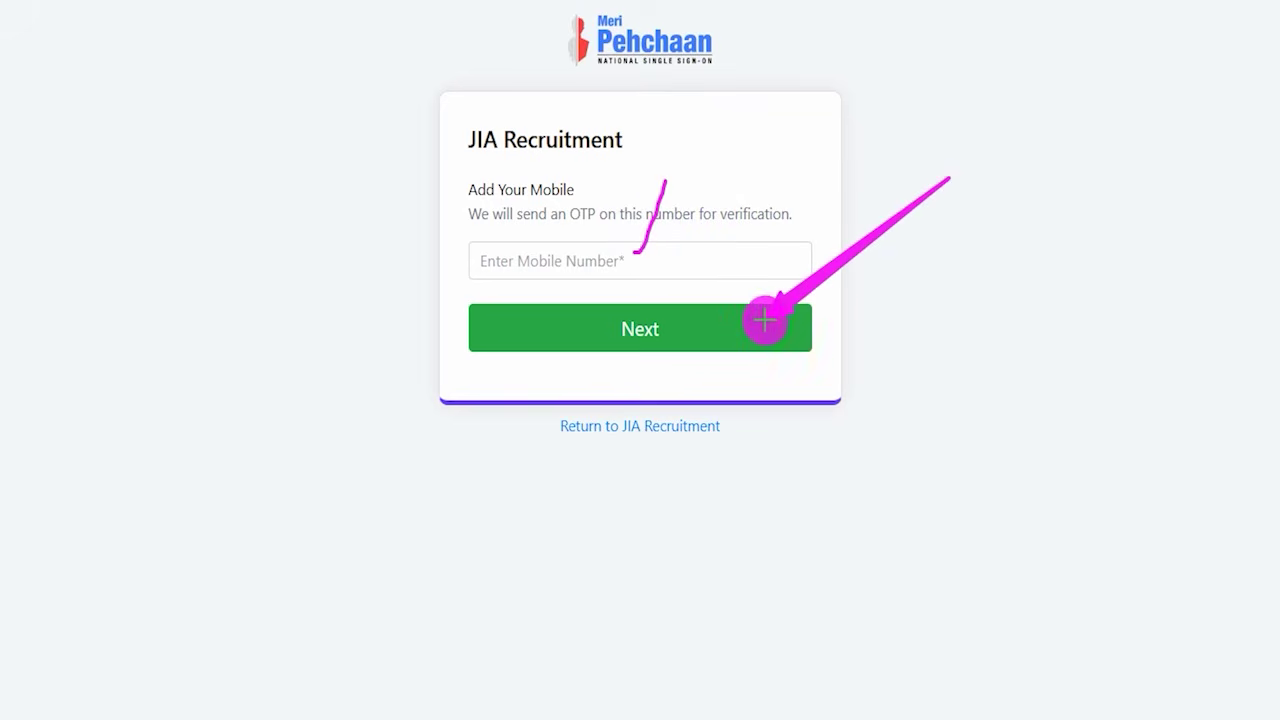
left_click(719, 324)
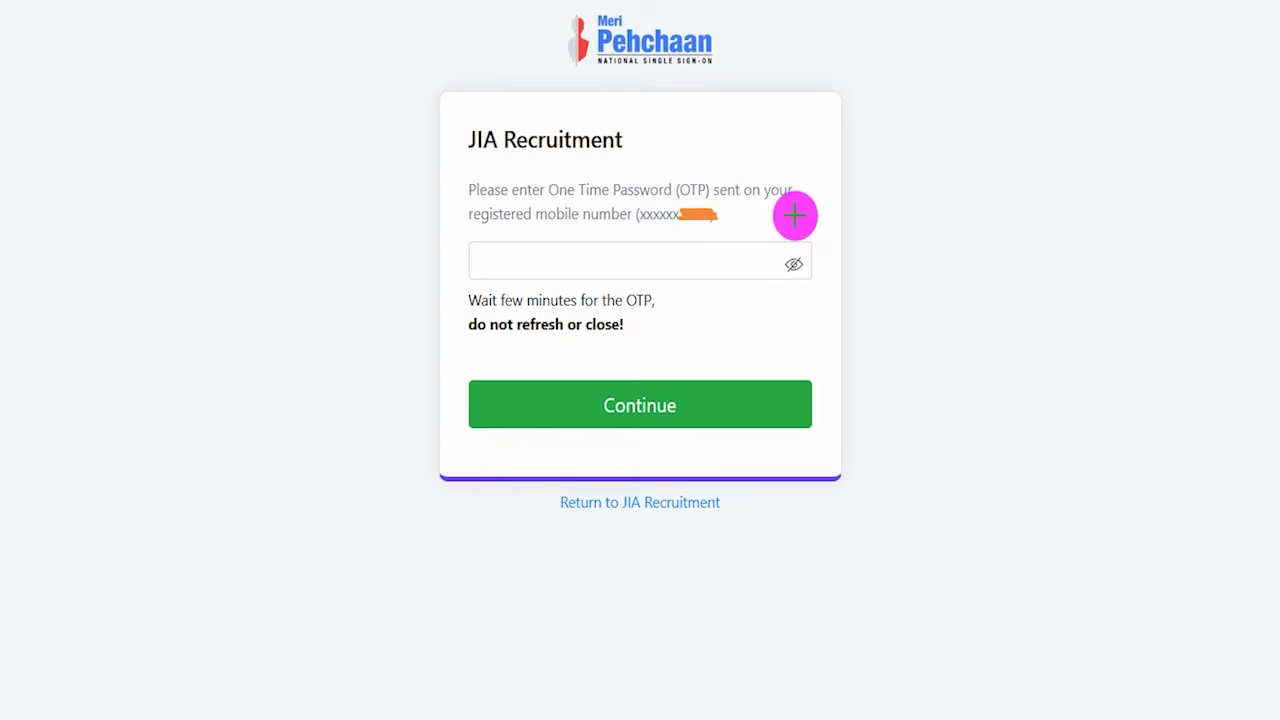
left_click_drag(729, 216, 753, 180)
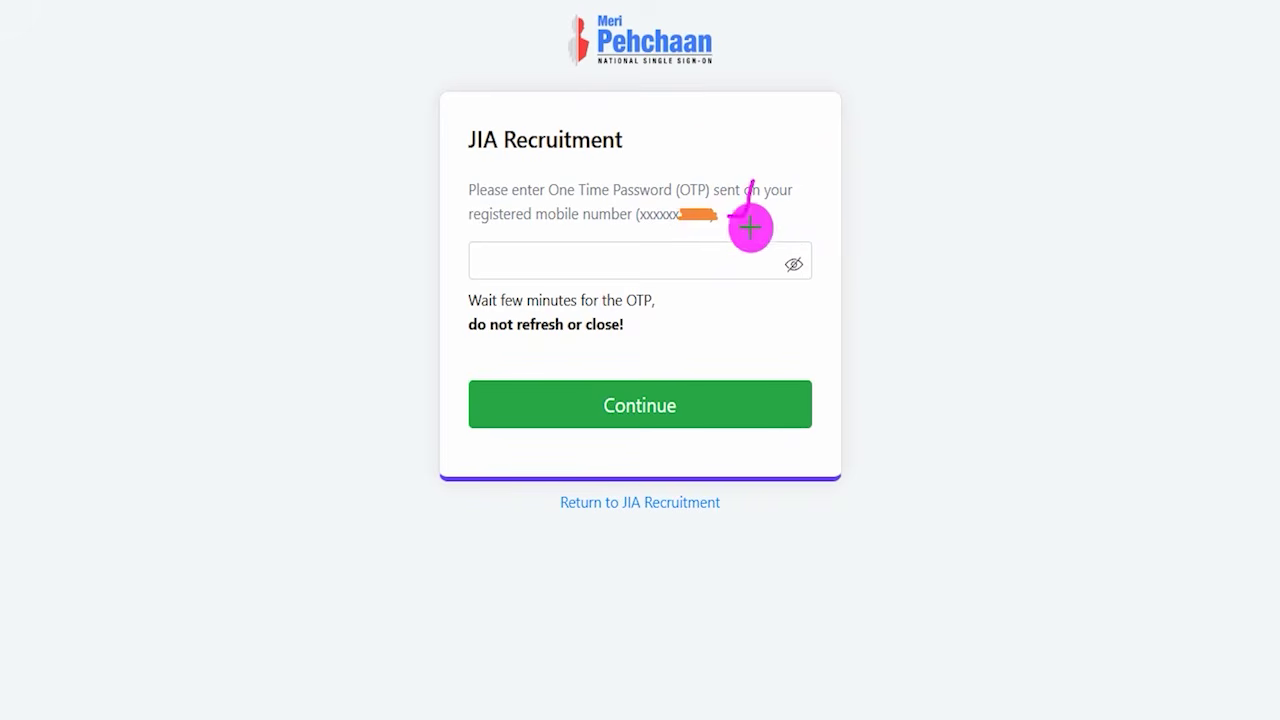
left_click_drag(747, 257, 788, 203)
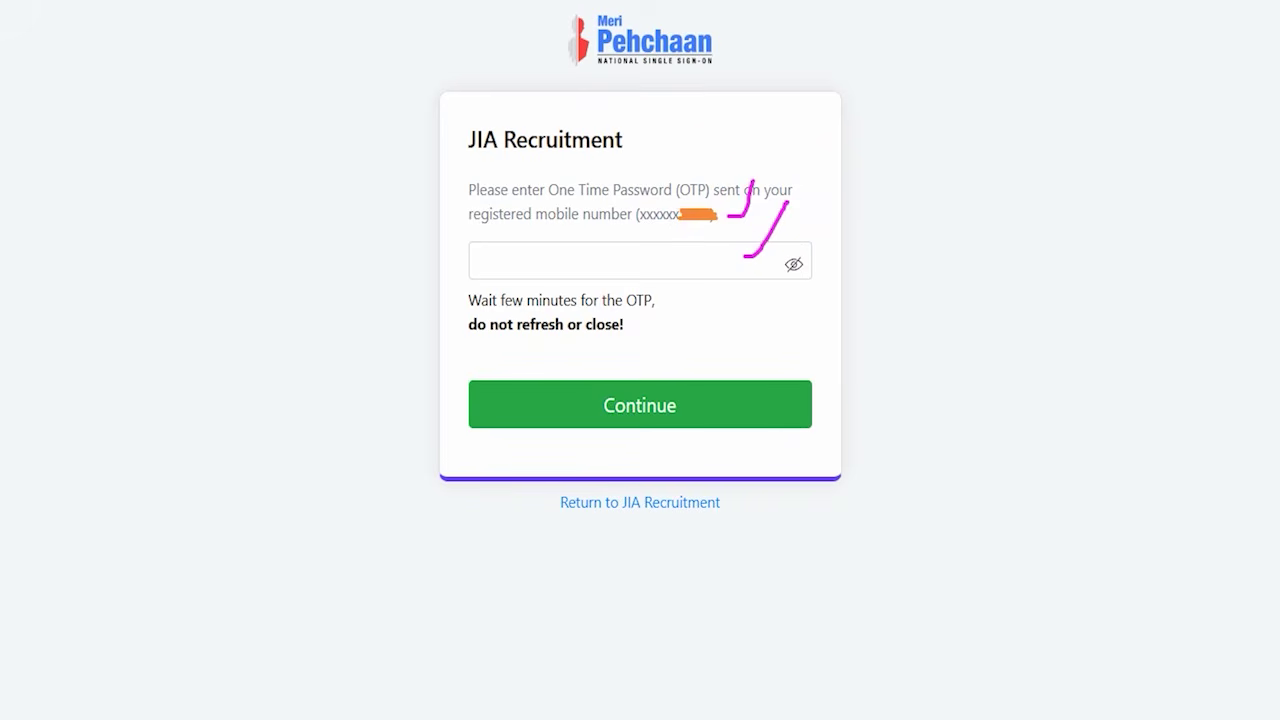
mouse_move(1043, 240)
left_mouse_down()
mouse_move(834, 337)
mouse_move(737, 403)
left_mouse_up()
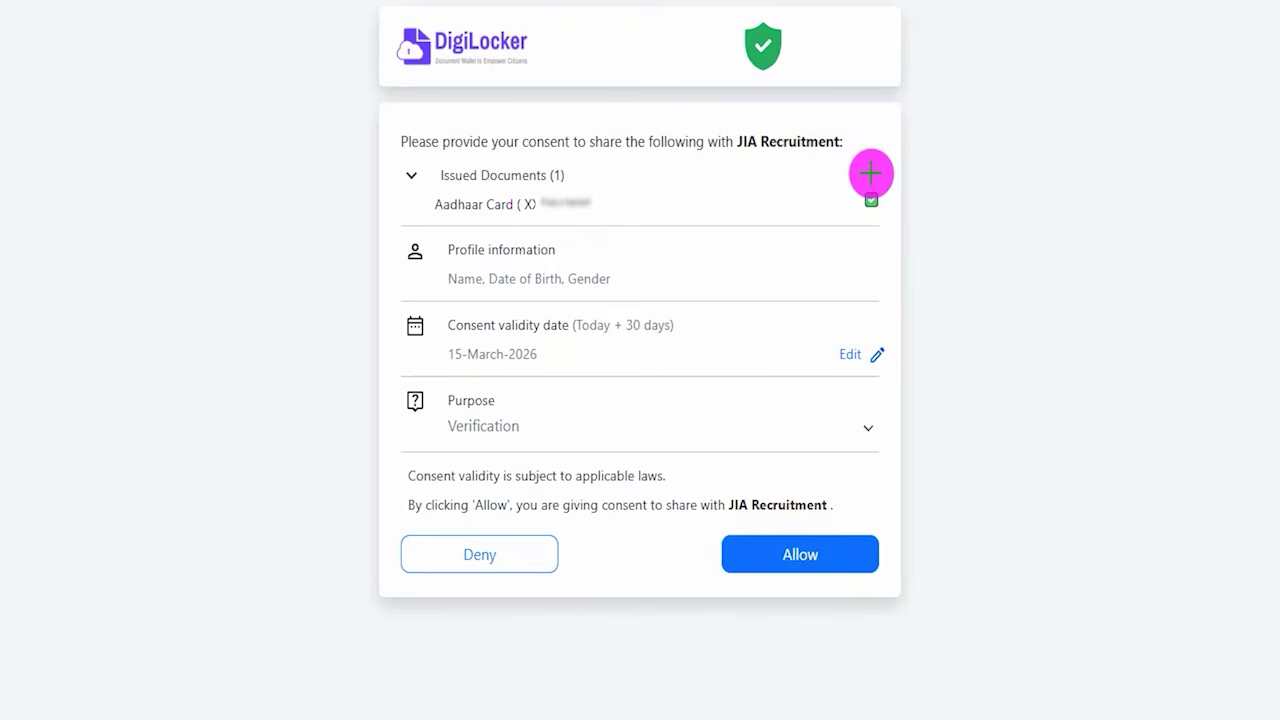
- Review the documents shared with JIA Recruitment and set the consent purpose to Verification
left_click_drag(924, 131, 969, 67)
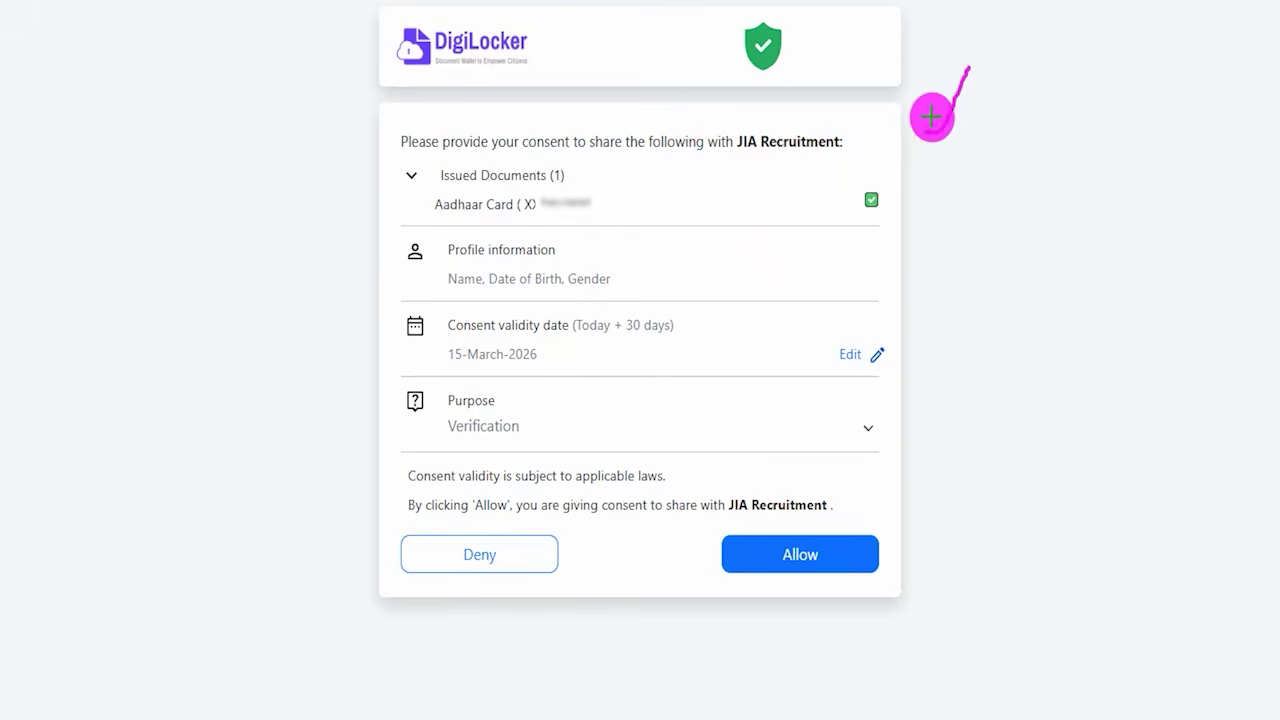
left_click_drag(882, 207, 905, 168)
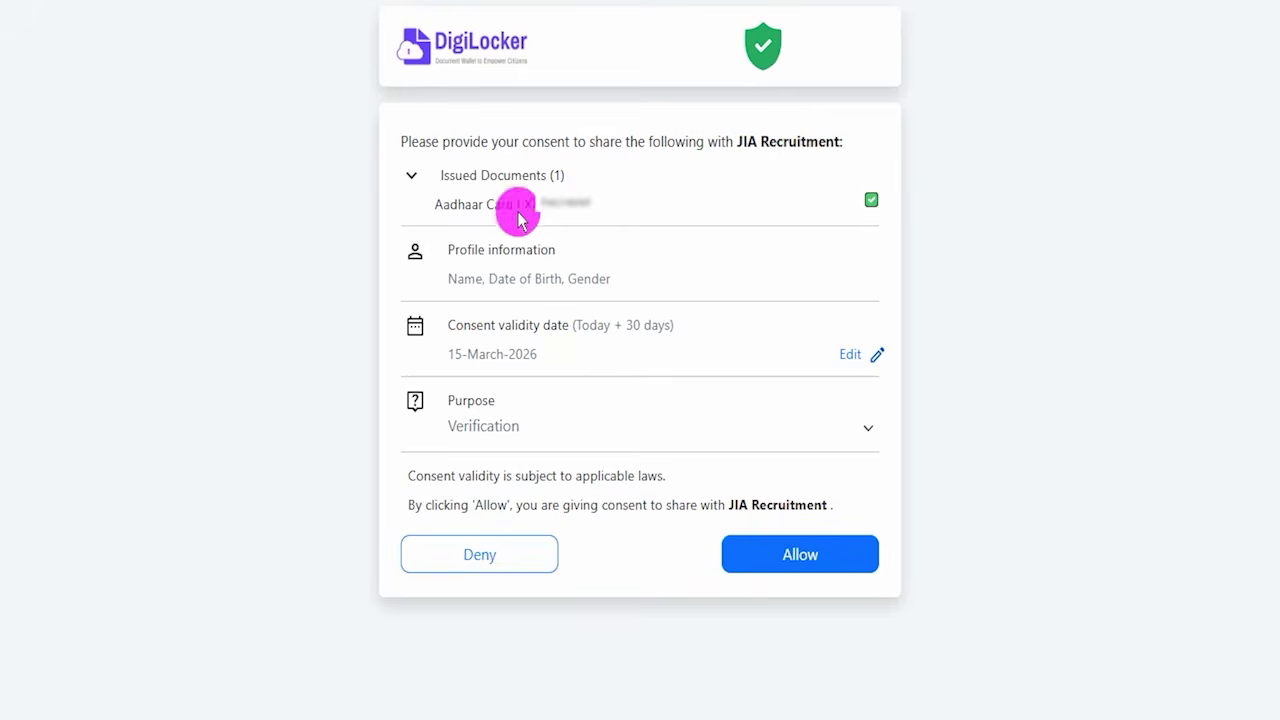
left_click(524, 430)
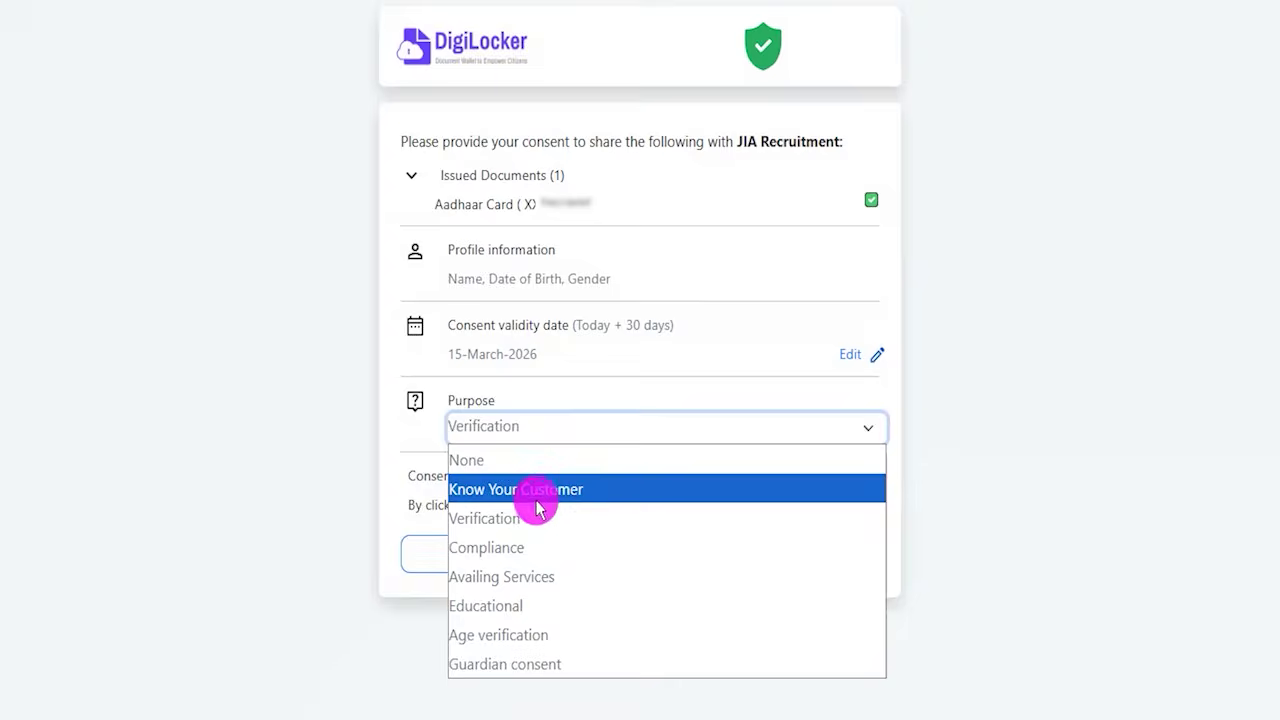
left_click(500, 520)
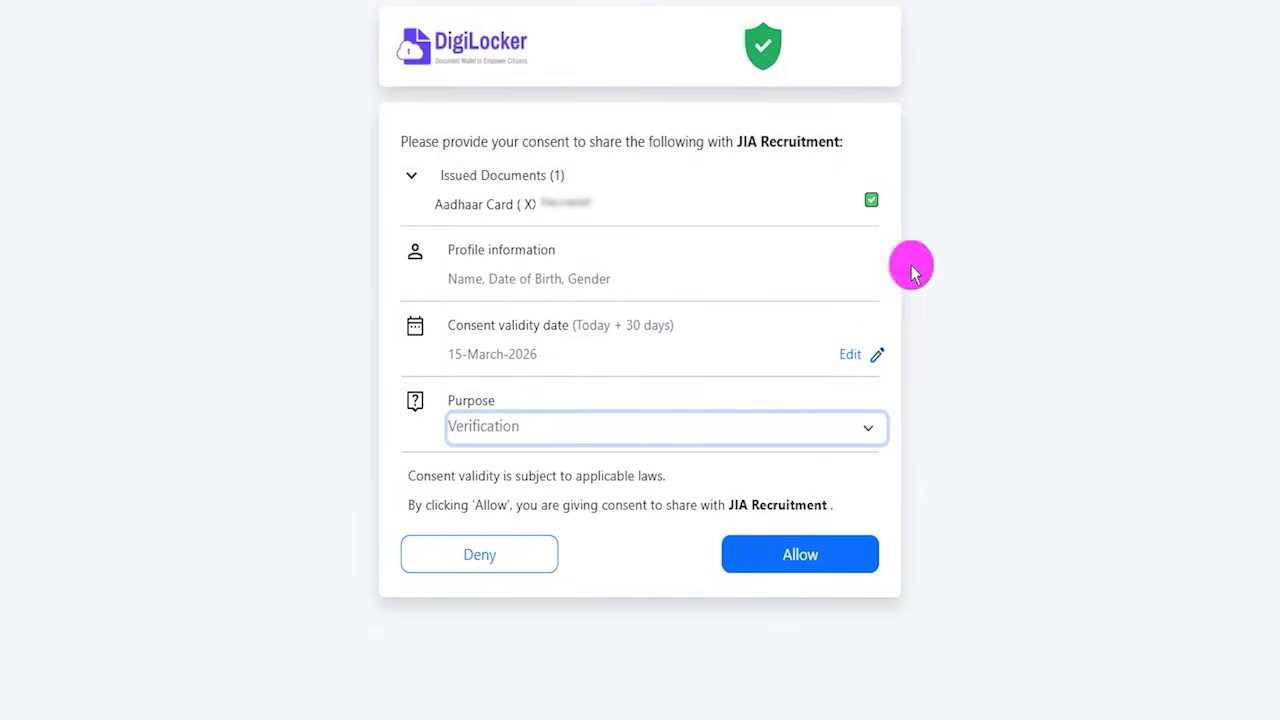
left_click_drag(1088, 283, 861, 545)
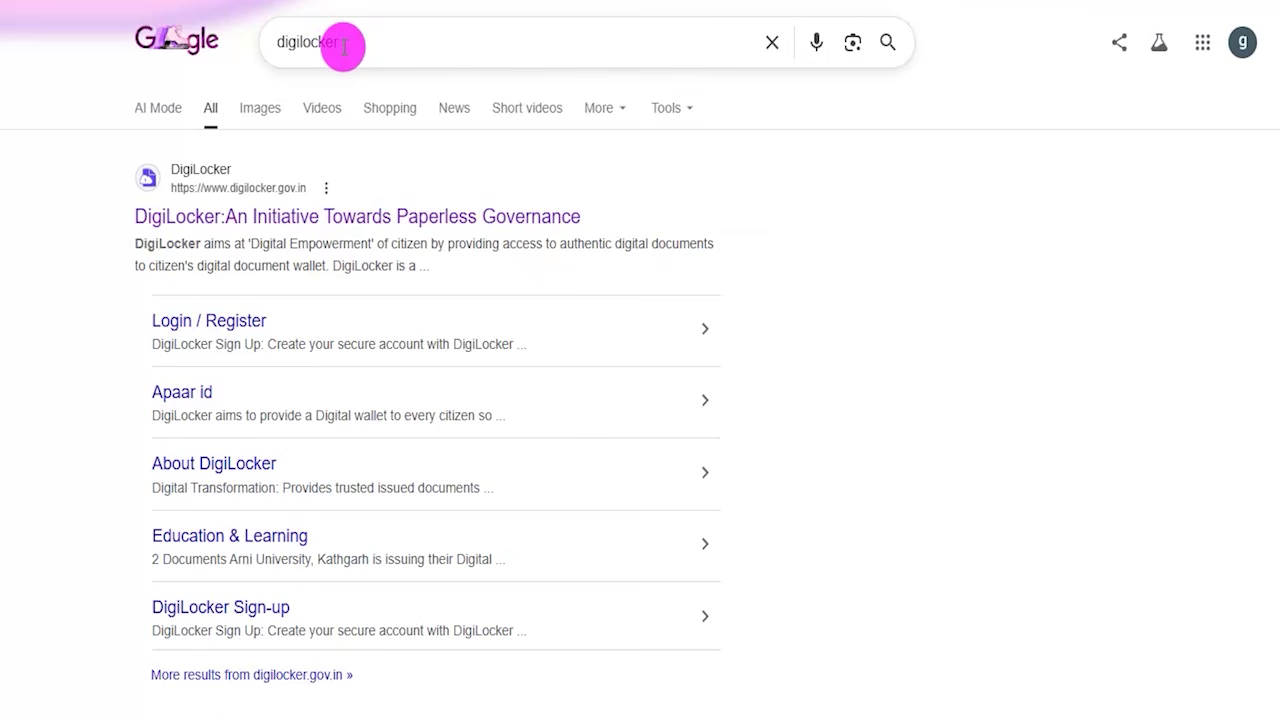
- Open the official DigiLocker site from the Google results and go to its login and registration page
left_click(300, 217)
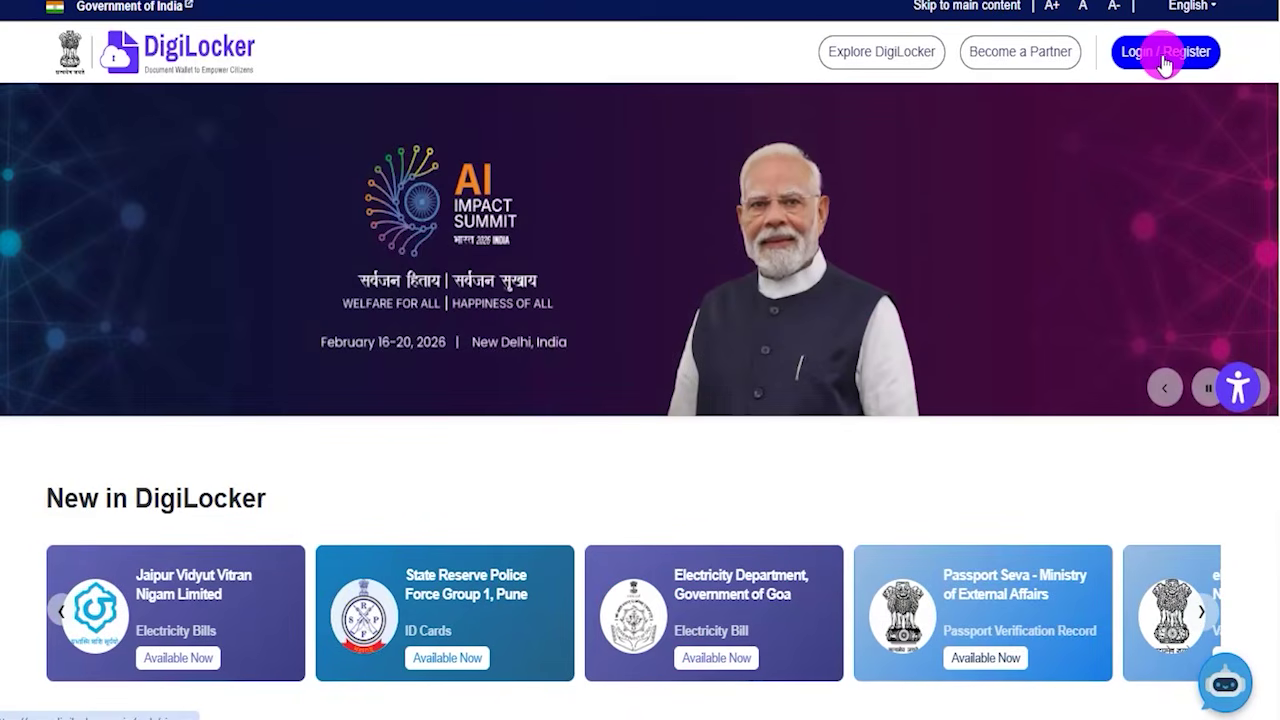
left_click(1166, 62)
left_click(617, 276)
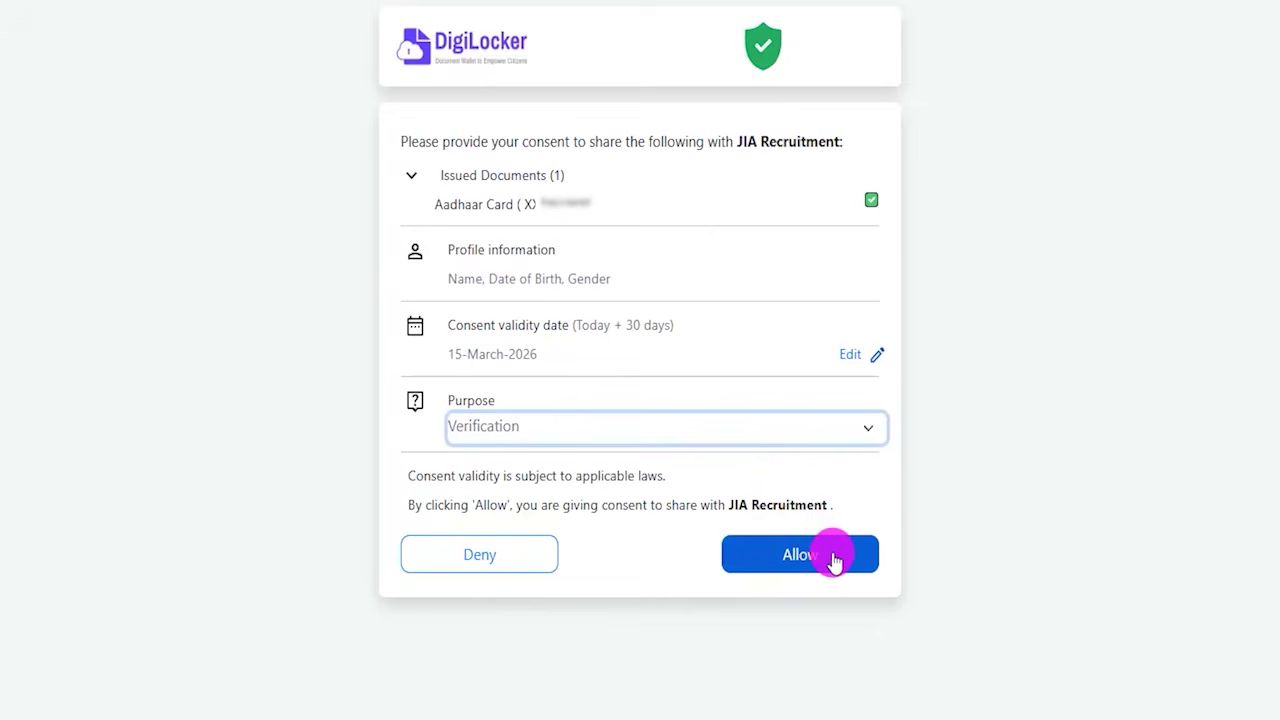
- Allow the DigiLocker consent for JIA Recruitment and set the Domicile State to HARYANA AND CHANDIGARH
left_click_drag(1055, 371, 873, 532)
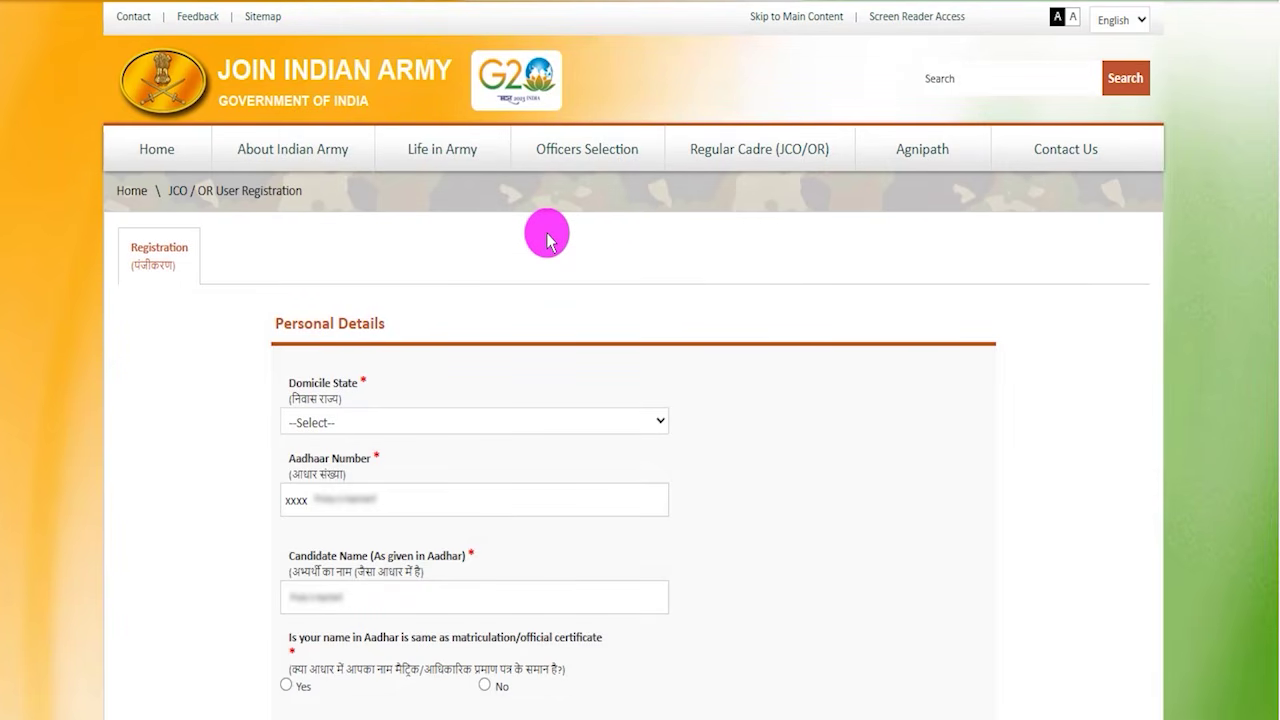
left_click(345, 422)
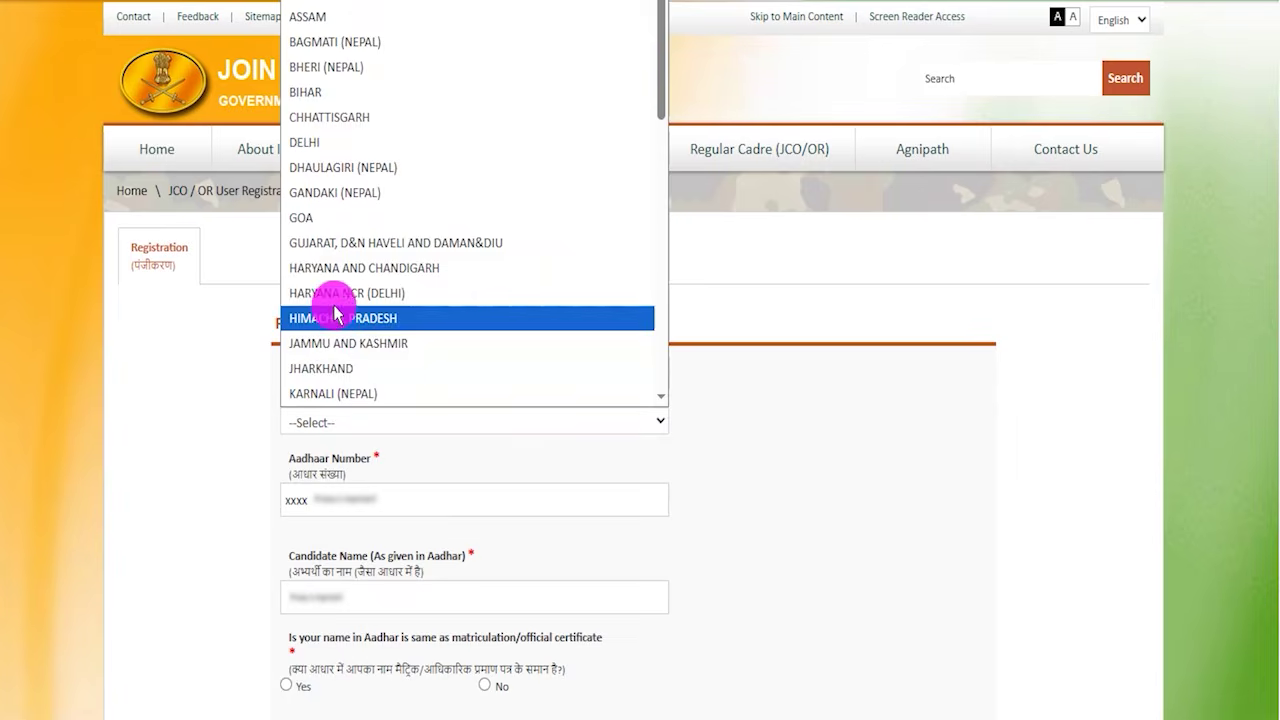
left_click(335, 268)
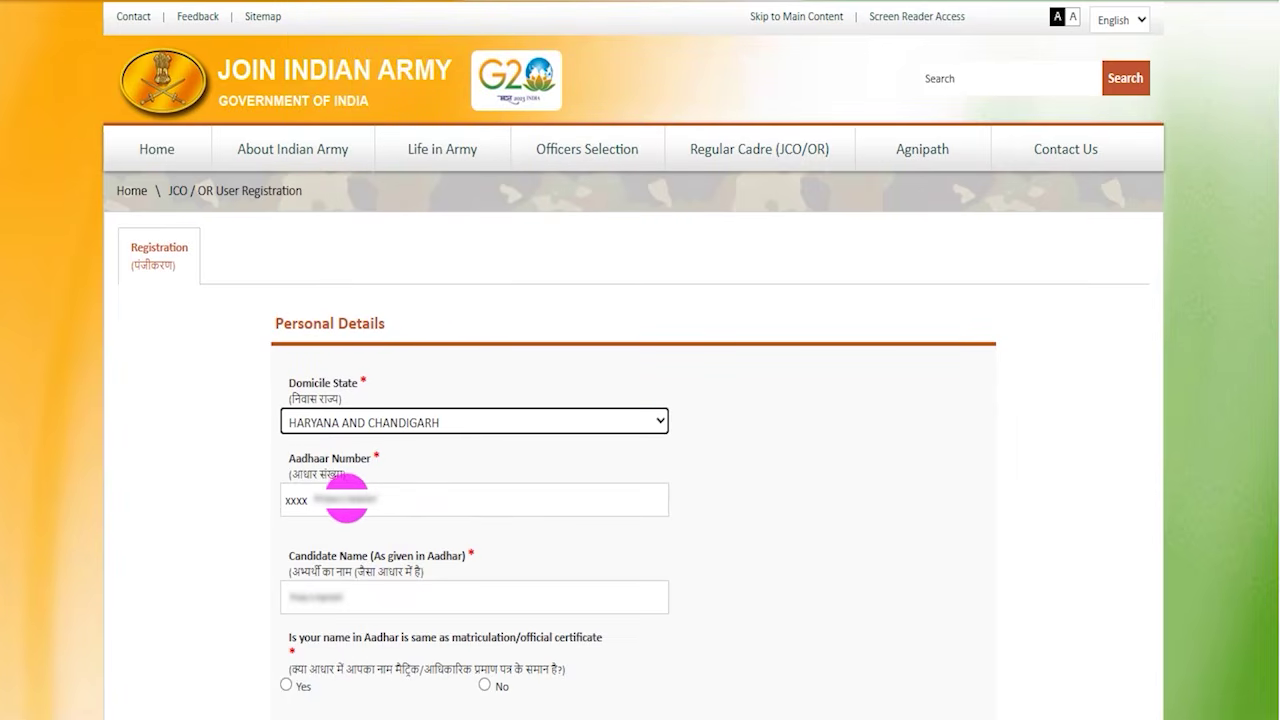
- Check the fetched Aadhaar number and candidate name, and answer Yes to the Aadhaar name matching the matriculation certificate
left_click(303, 502)
left_click_drag(304, 503, 339, 505)
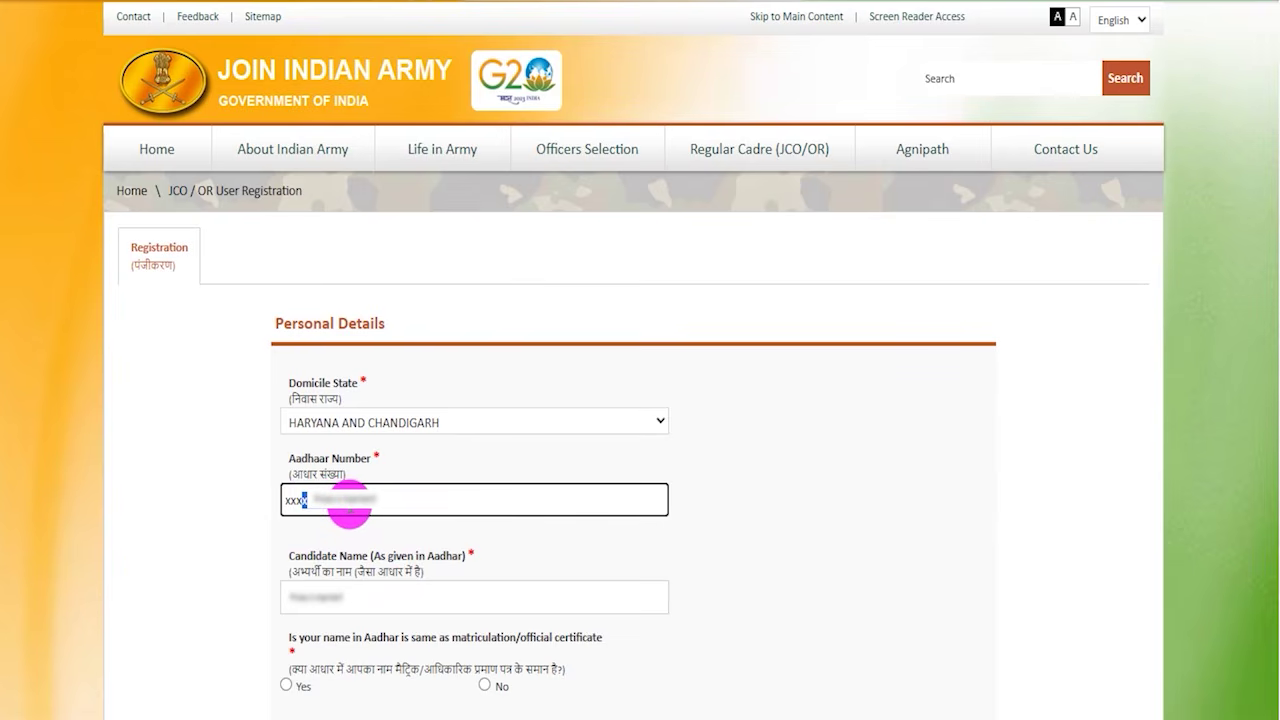
left_click(297, 600)
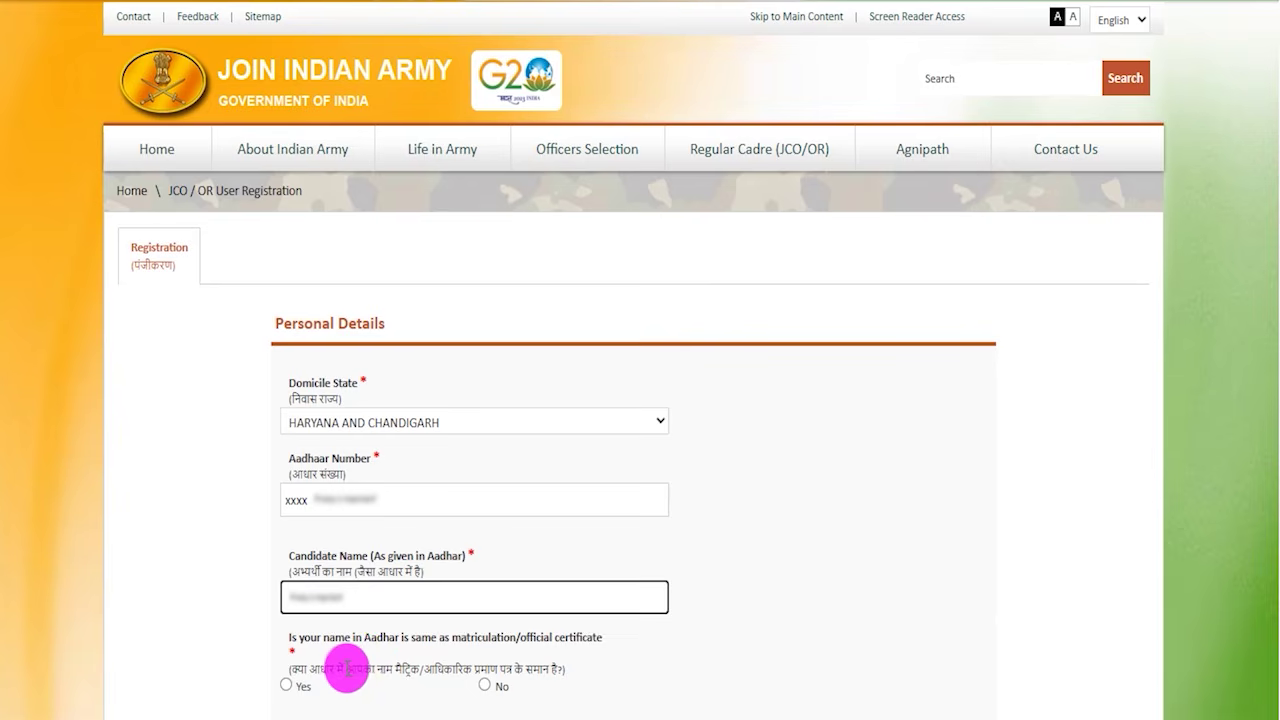
left_click_drag(345, 668, 456, 668)
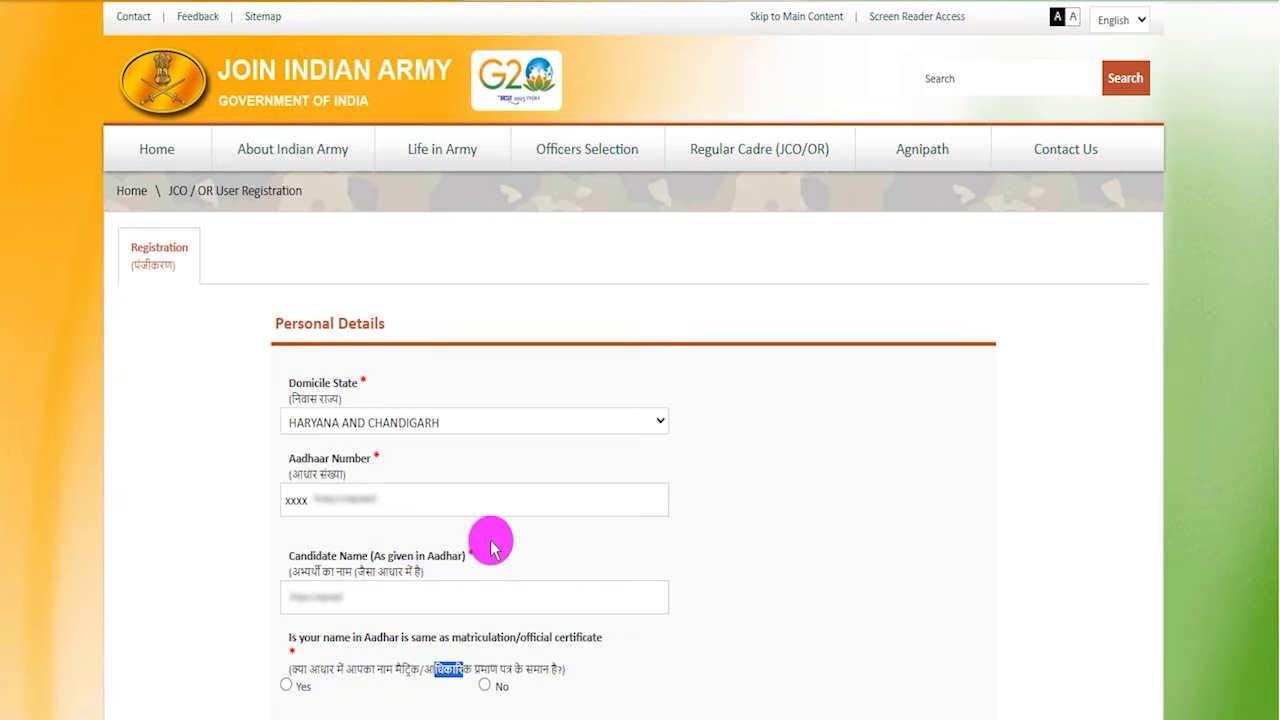
left_click(286, 685)
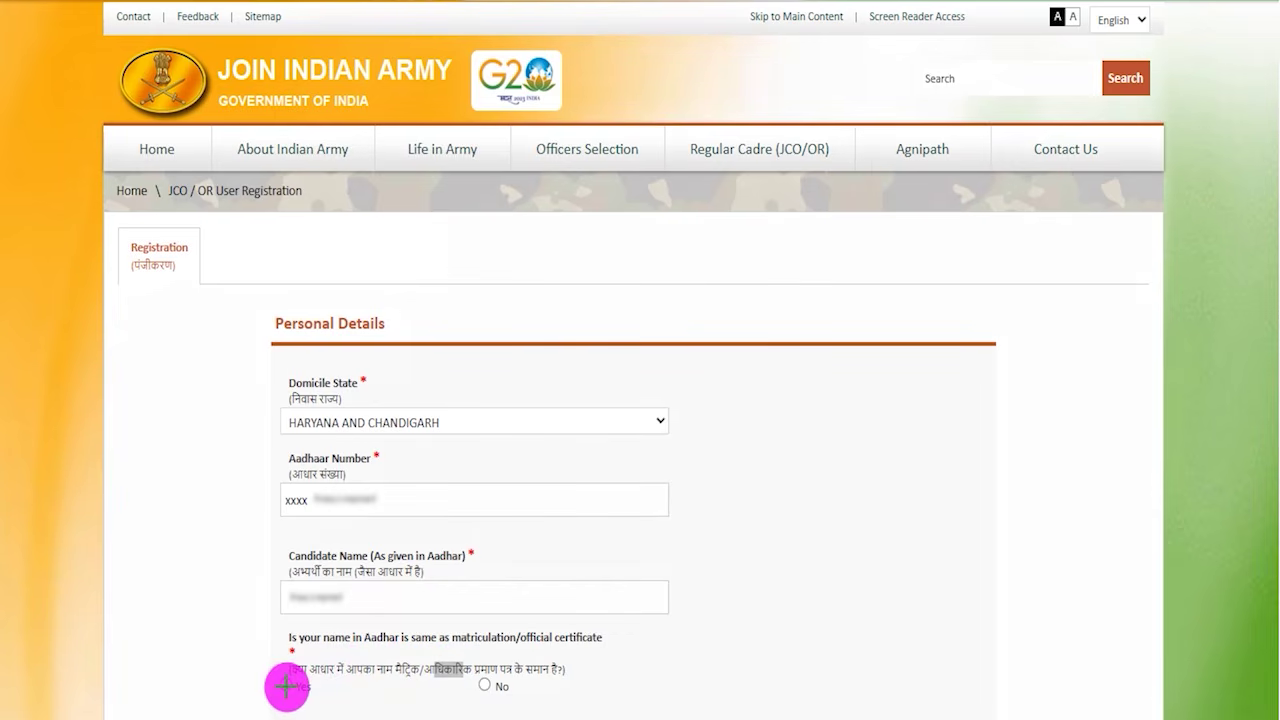
- Examine the Care Of, Father/Guardian Name and Mother's Name fields of the Personal Details form
scroll(300, 400, "down", 6)
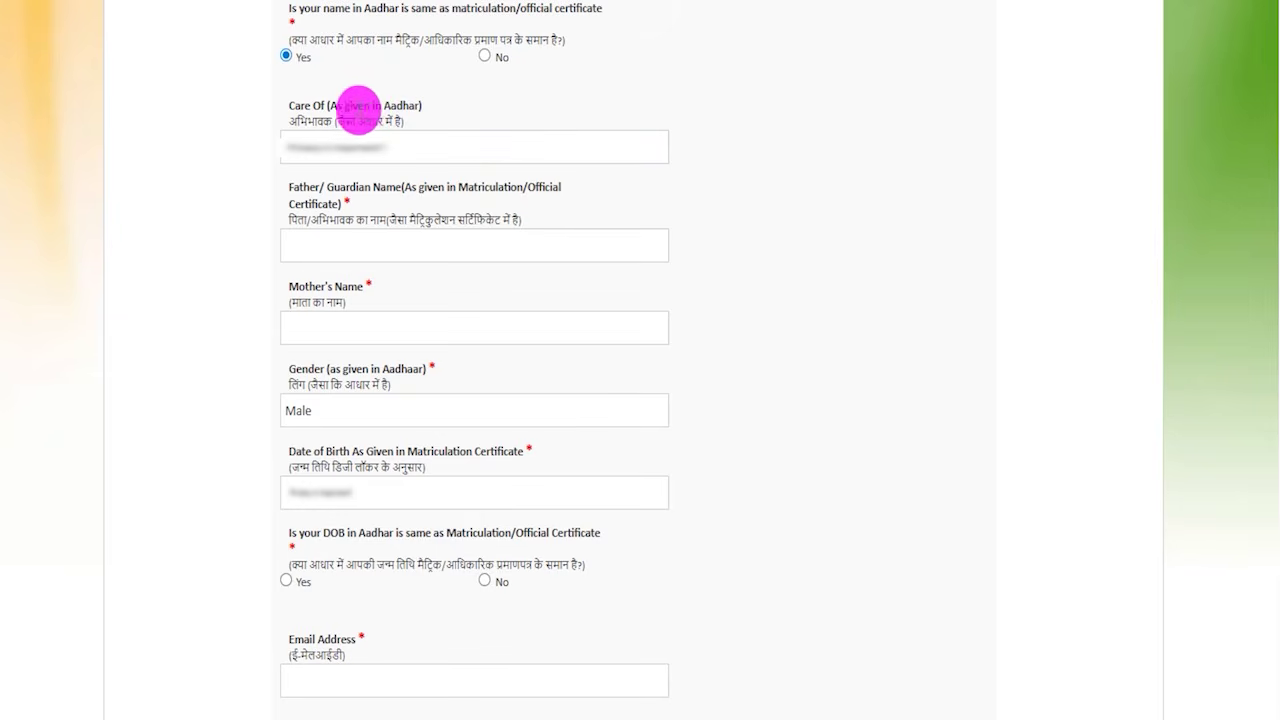
left_click_drag(322, 106, 380, 106)
left_click(304, 149)
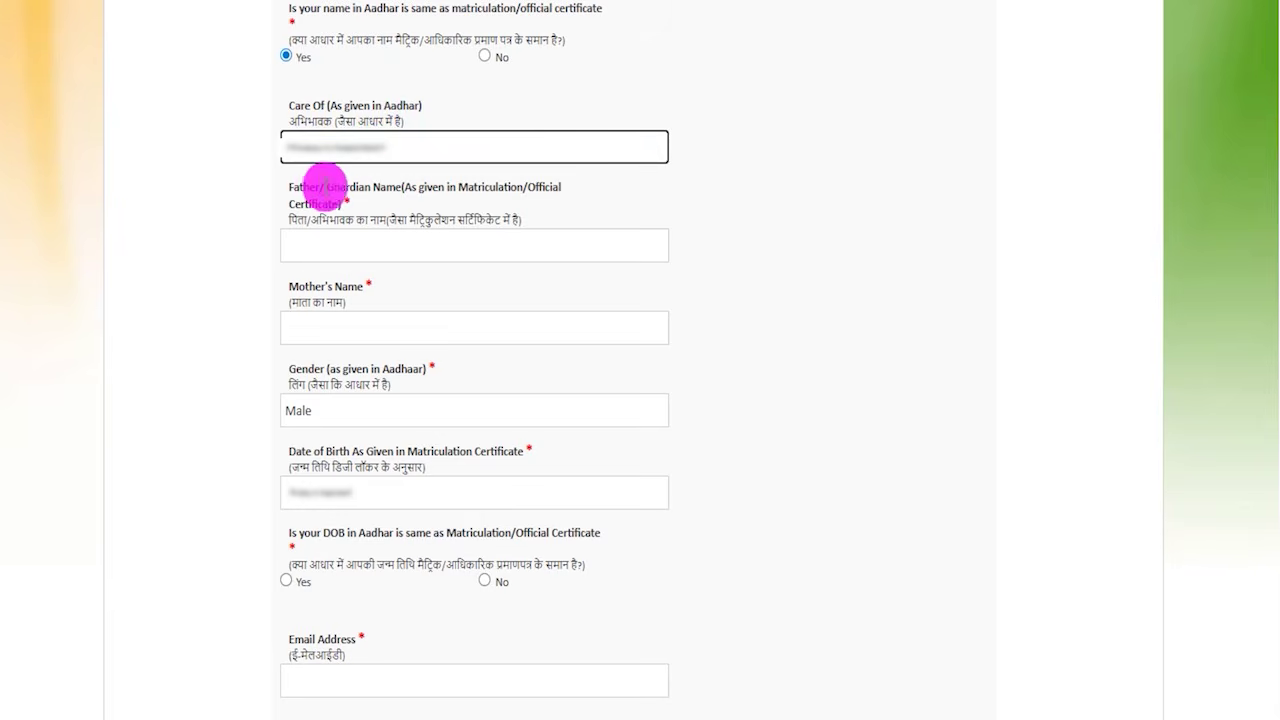
left_click_drag(309, 189, 370, 210)
left_click(362, 242)
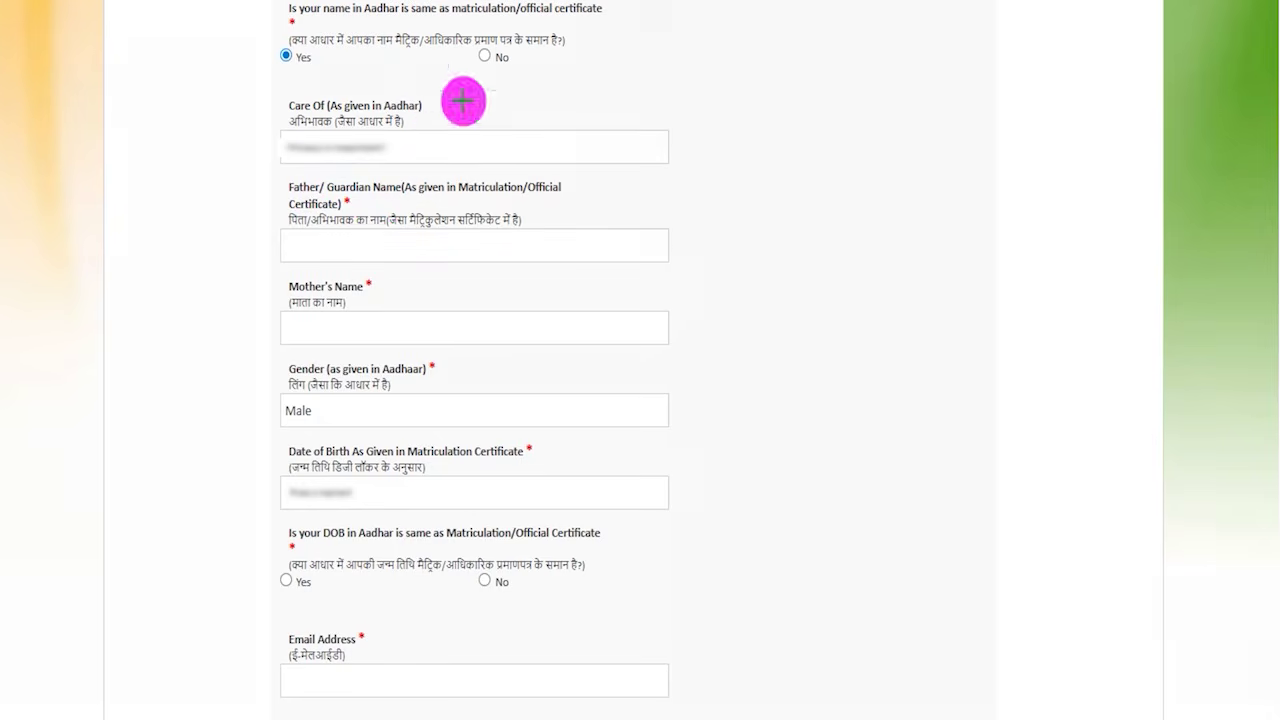
left_click_drag(389, 238, 421, 193)
left_click_drag(314, 331, 428, 331)
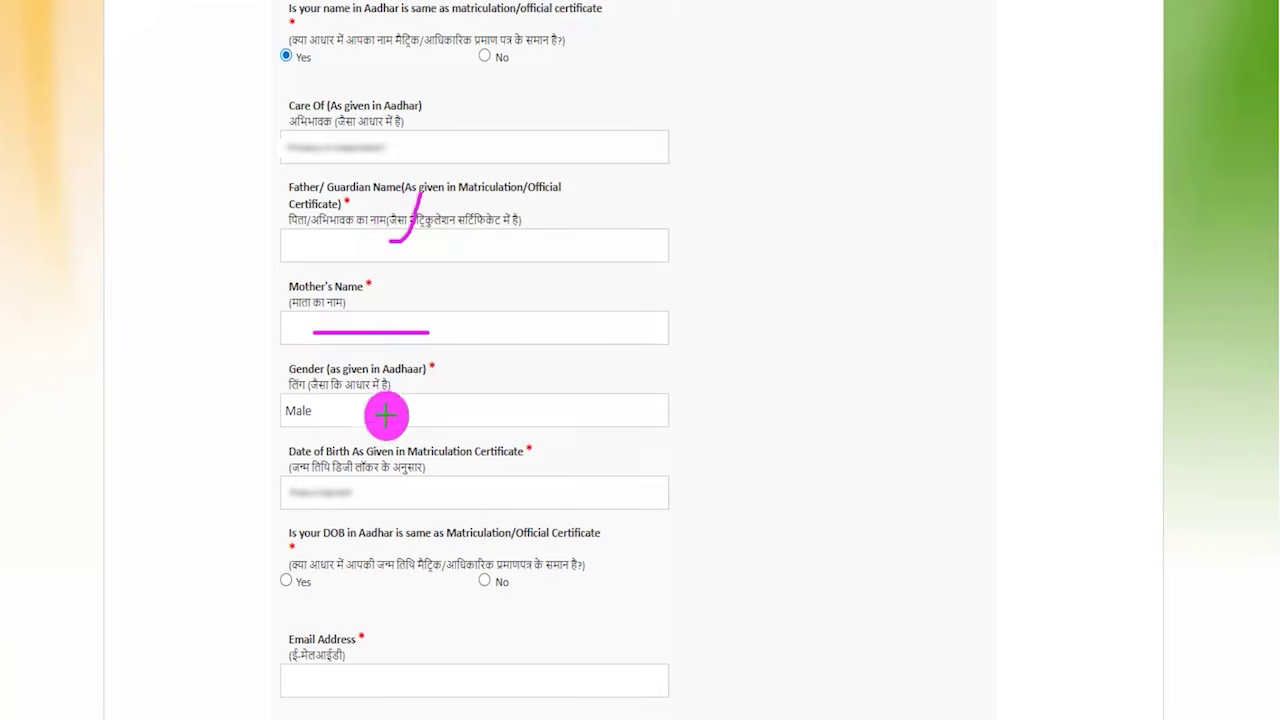
- Examine the Gender and Date of Birth fields and the question on the matching DOB, continuing to the contact details
left_click_drag(386, 413, 410, 362)
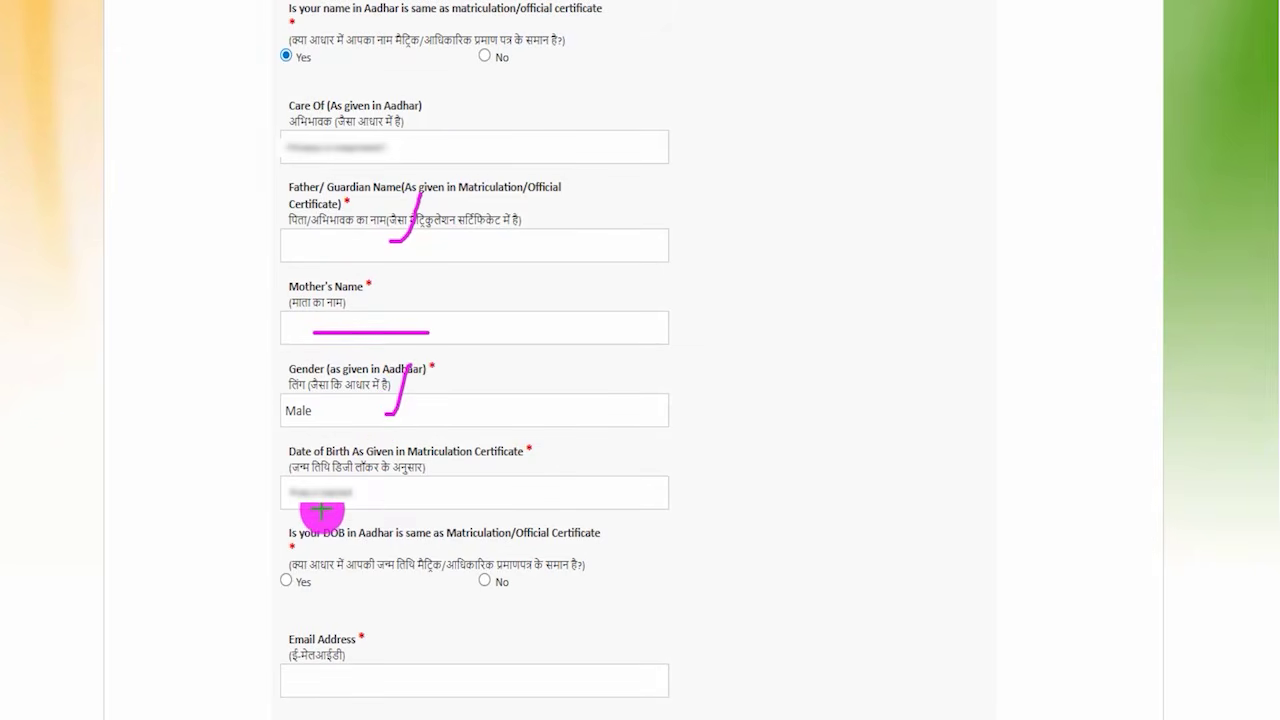
left_click_drag(290, 507, 334, 509)
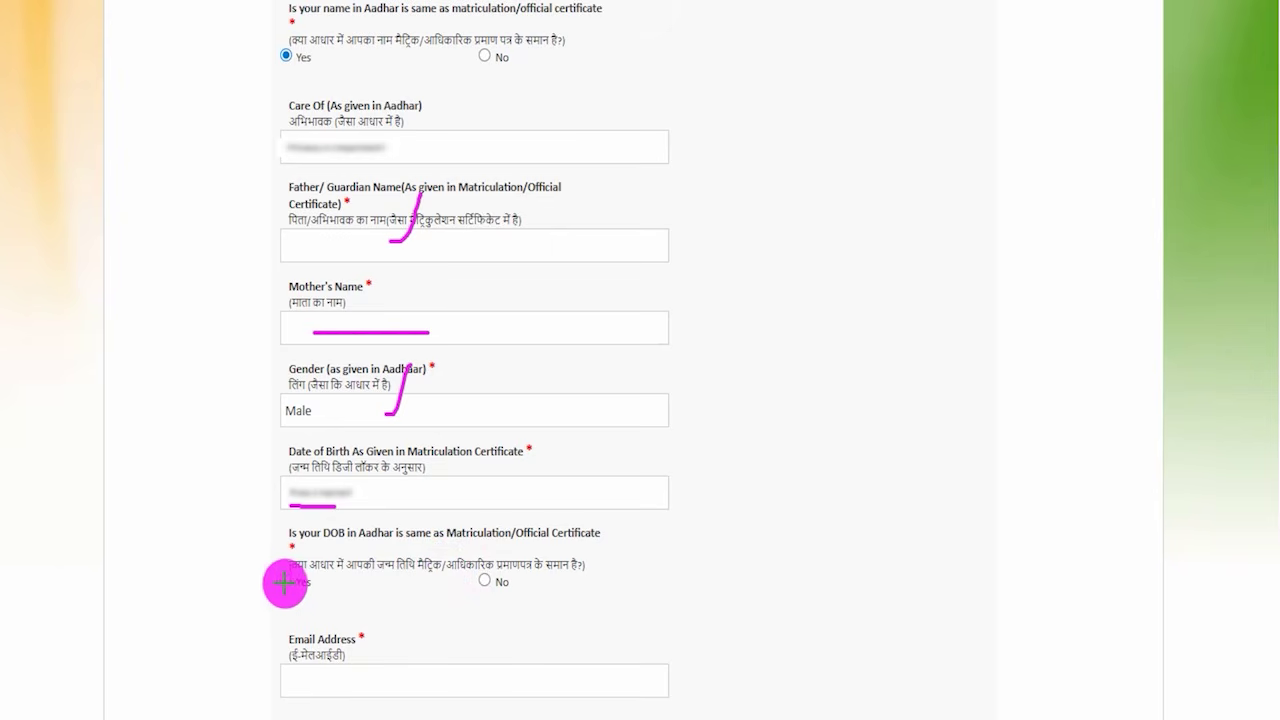
left_click_drag(286, 580, 312, 531)
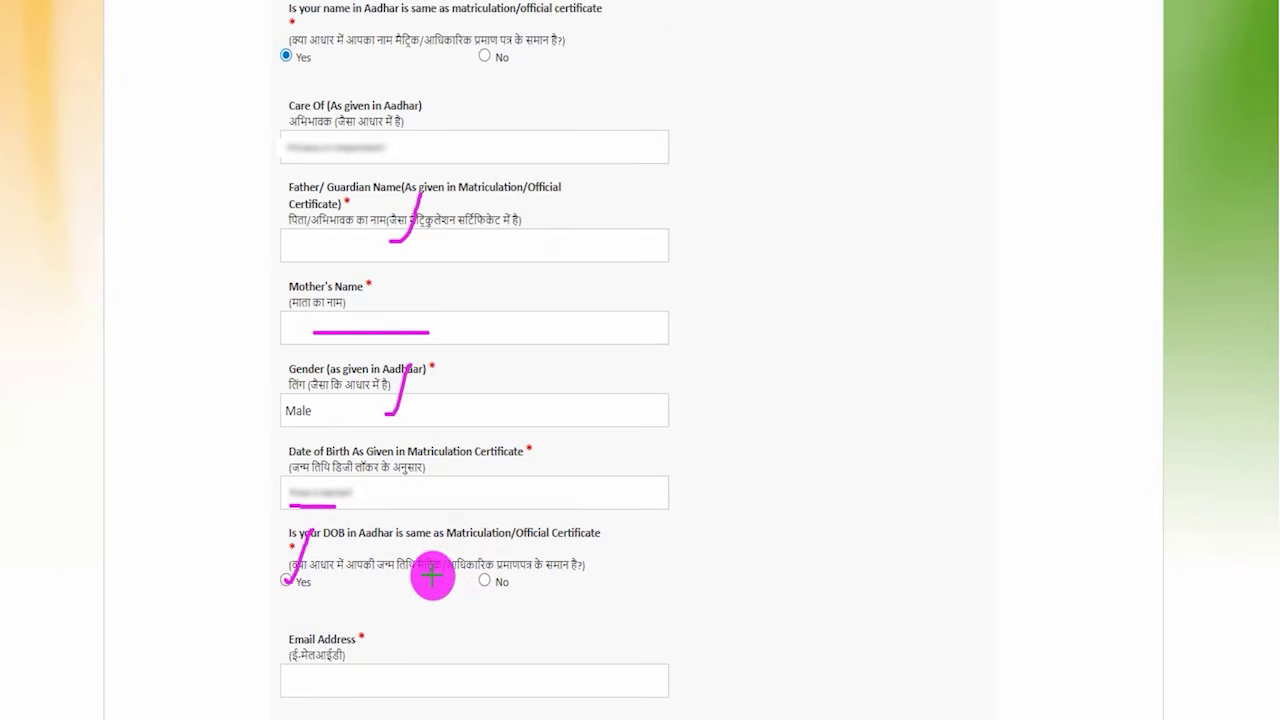
scroll(726, 60, "down", 5)
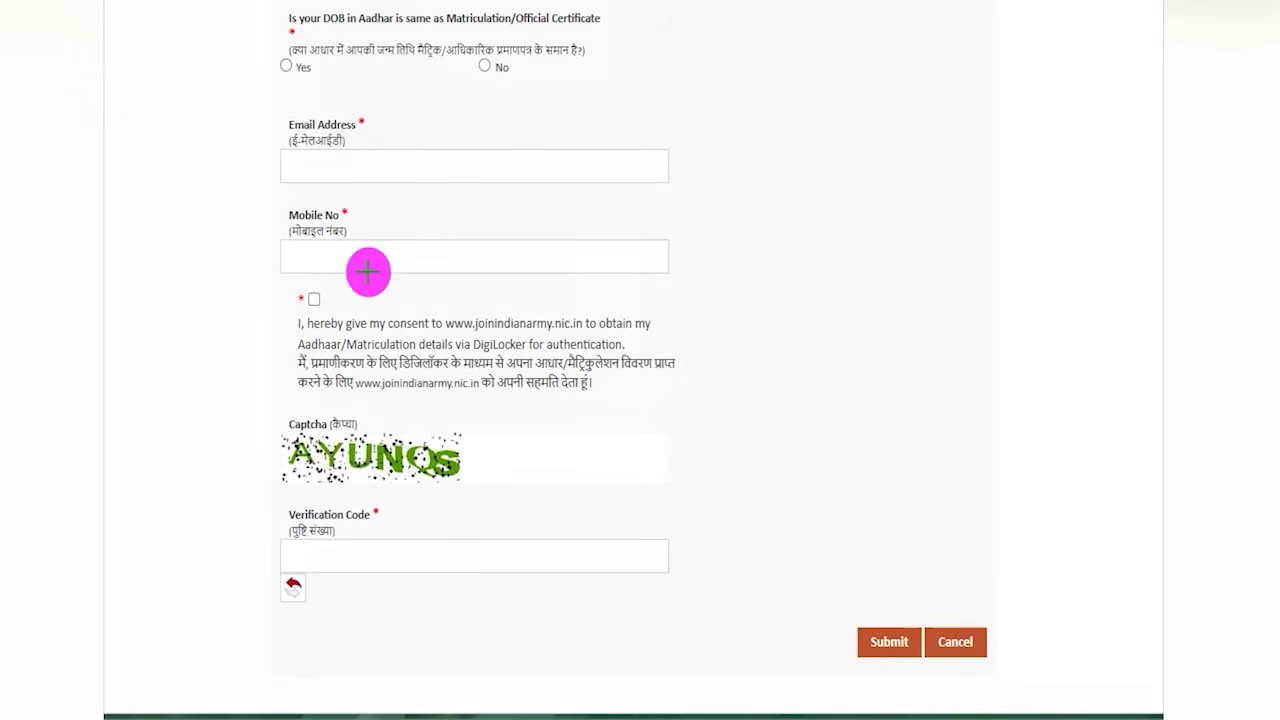
- Examine the Mobile No, DigiLocker consent and Verification Code fields, and continue to the OTP verification
left_click_drag(343, 252, 391, 183)
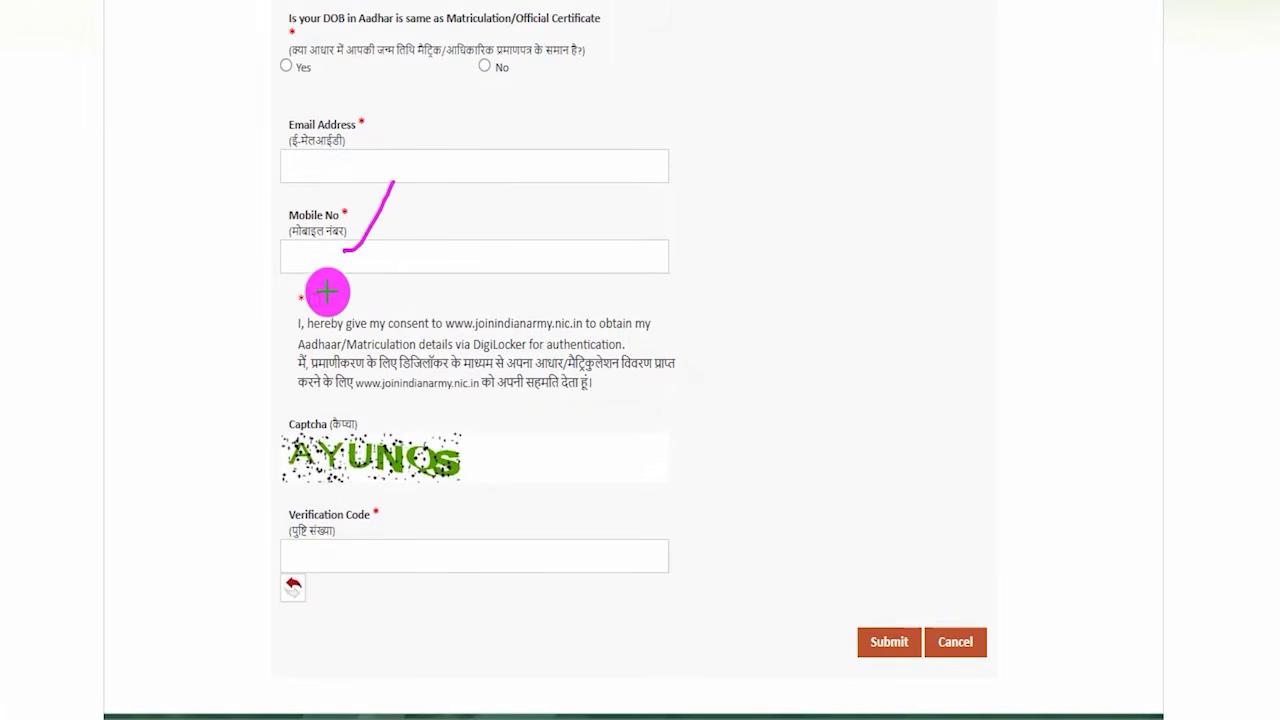
left_click_drag(315, 300, 349, 266)
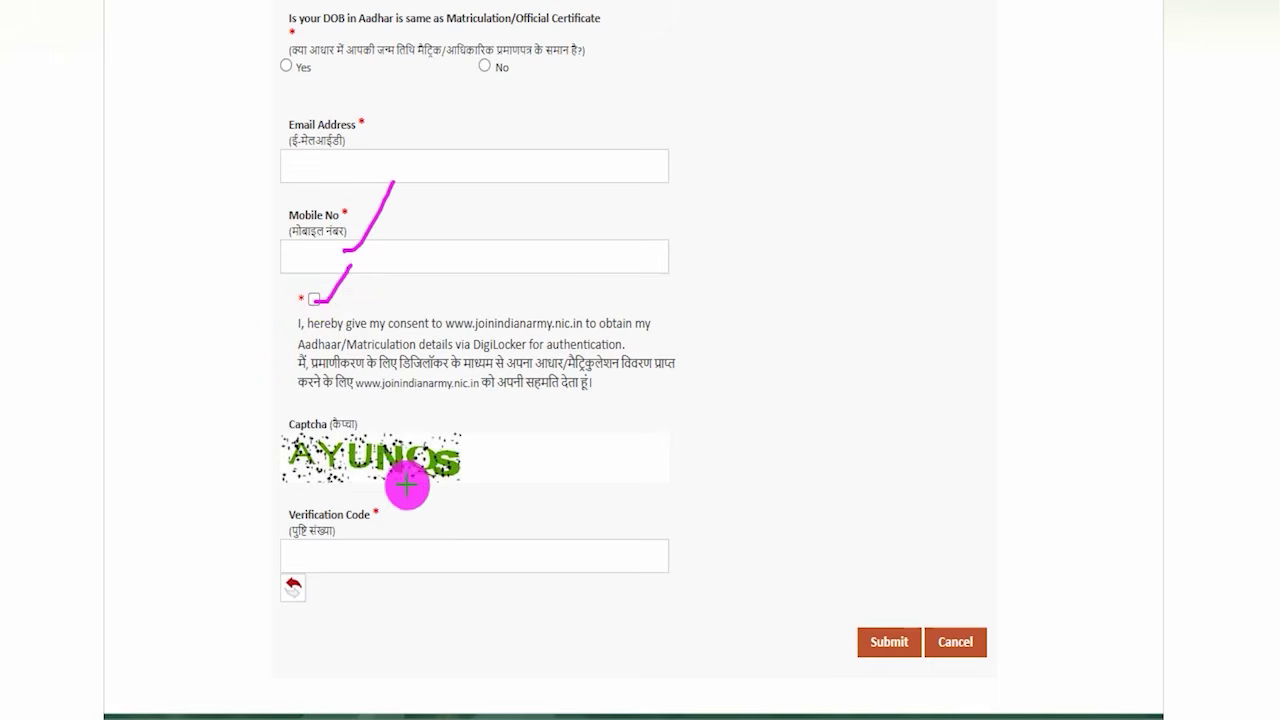
left_click_drag(335, 487, 463, 487)
left_click_drag(478, 557, 533, 466)
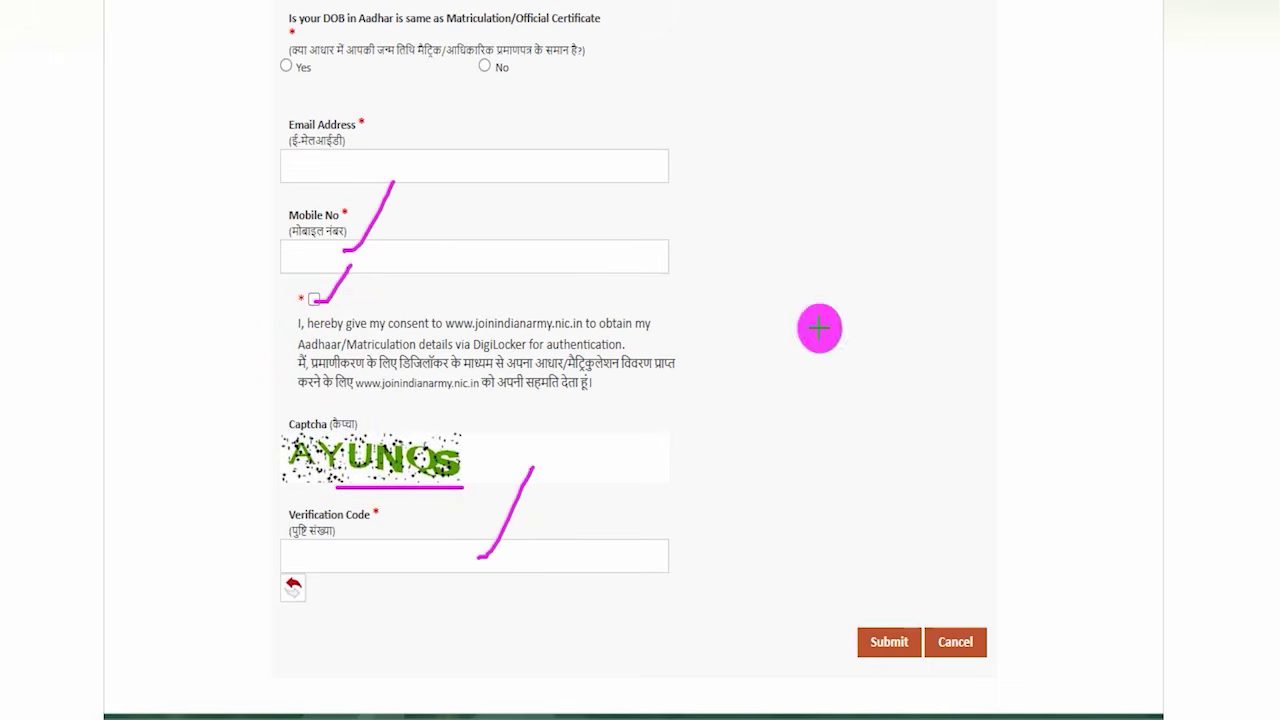
left_click_drag(897, 372, 891, 609)
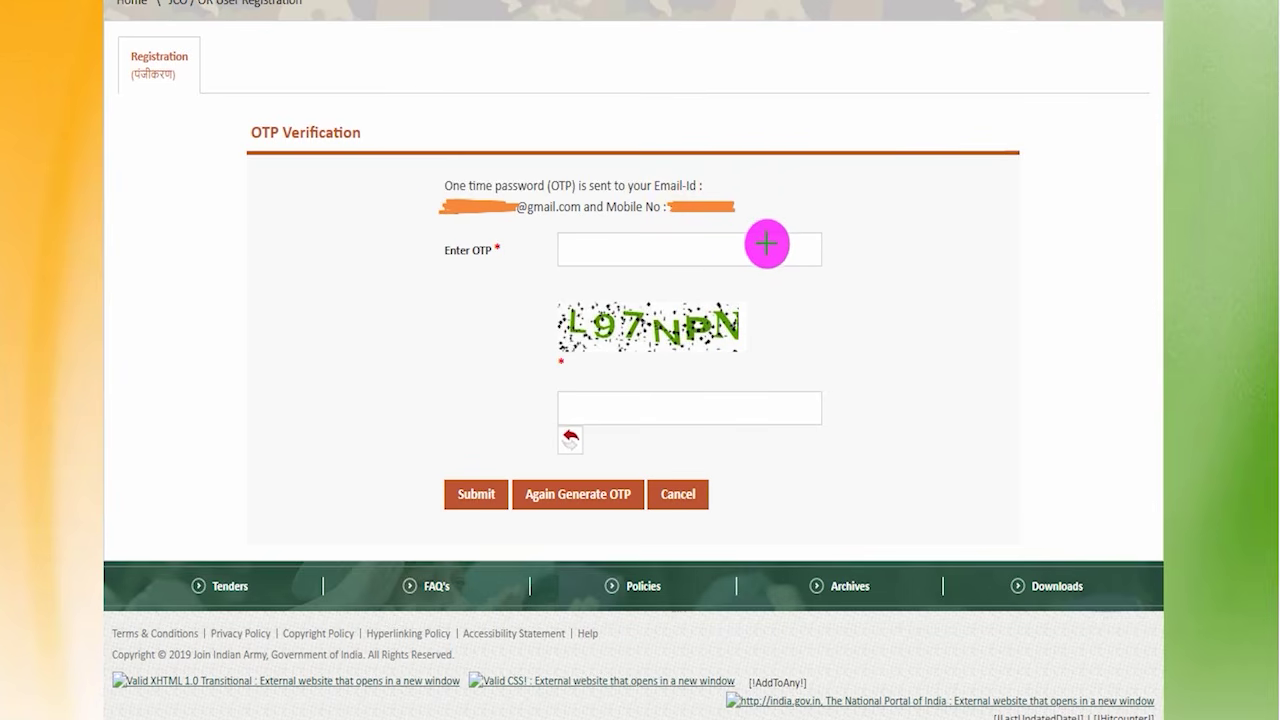
- Check the Enter OTP and captcha fields and submit the OTP verification
left_click_drag(757, 242, 793, 191)
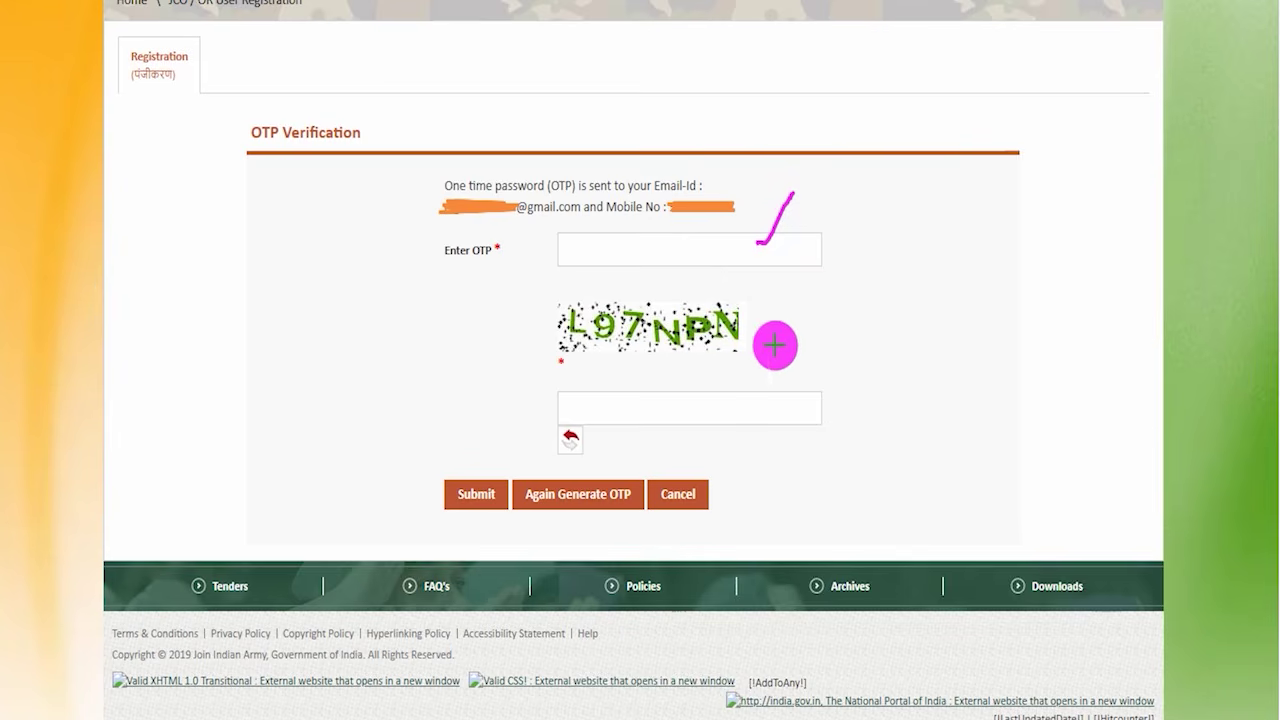
left_click_drag(633, 353, 738, 350)
left_click_drag(762, 401, 822, 327)
left_click_drag(310, 350, 442, 475)
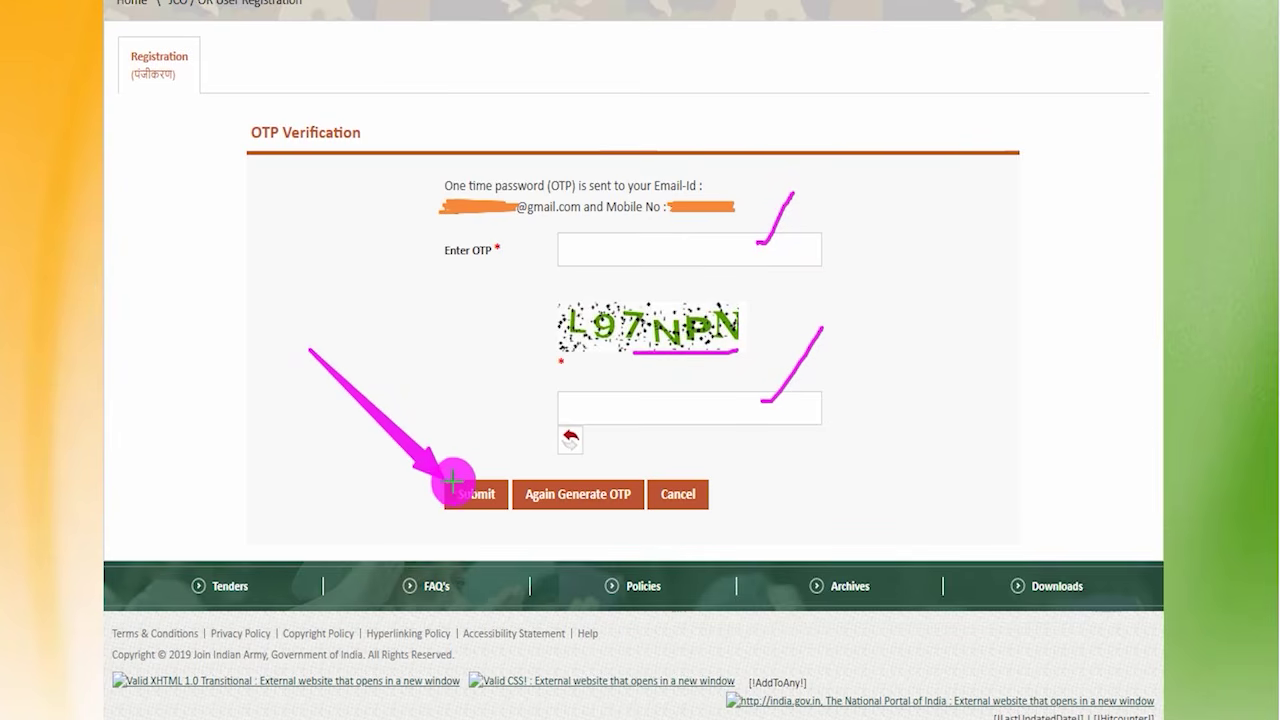
left_click(458, 481)
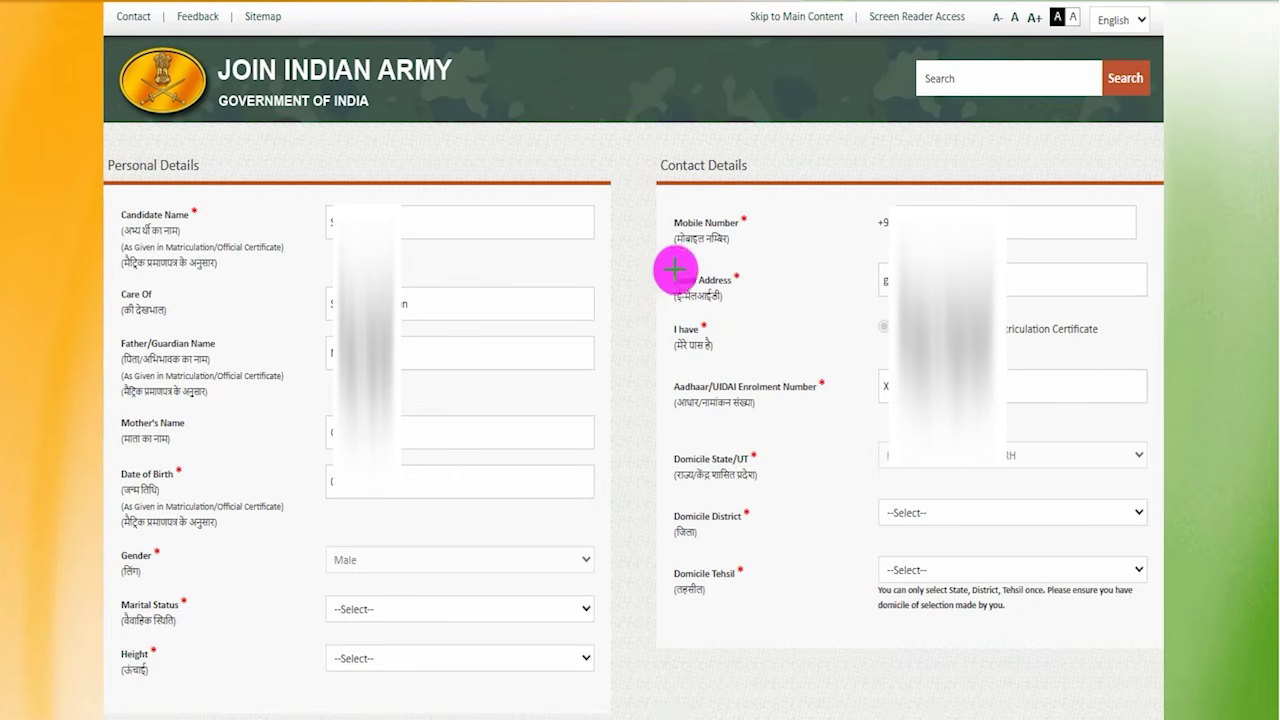
- Set Marital Status to Unmarried and Height to 180 in the Personal Details
left_click_drag(537, 138, 592, 86)
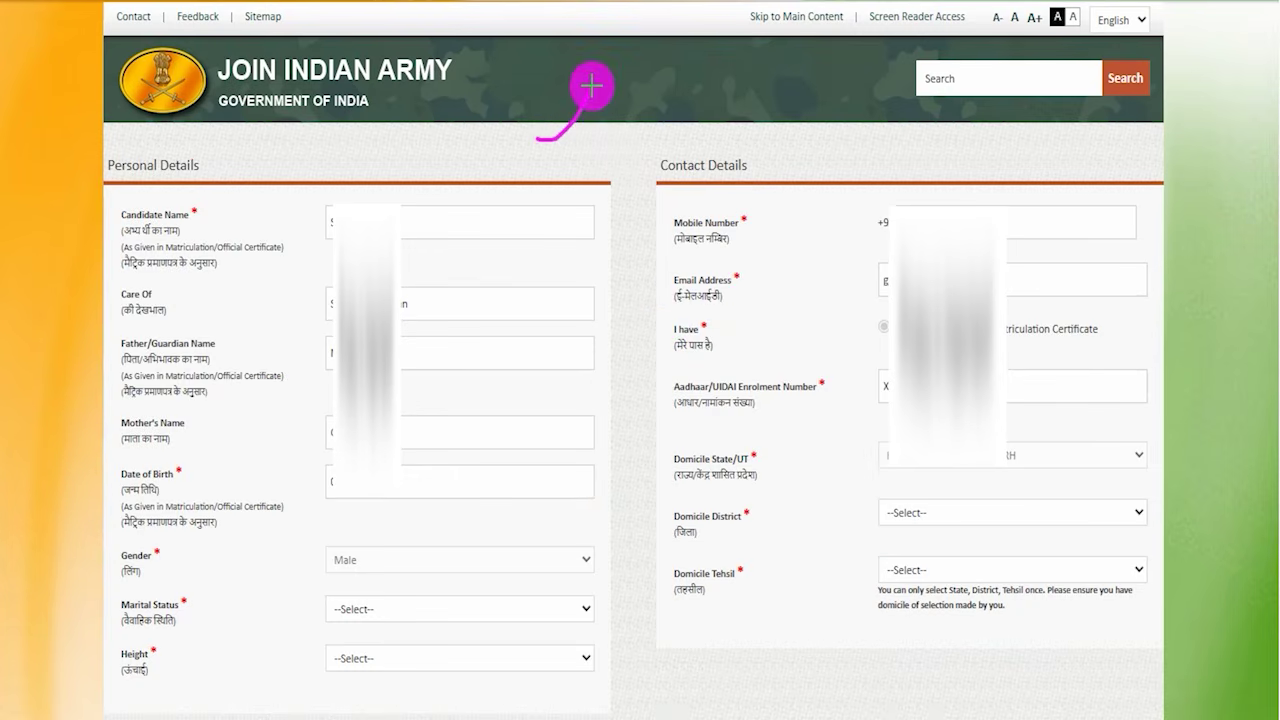
left_click_drag(620, 217, 672, 132)
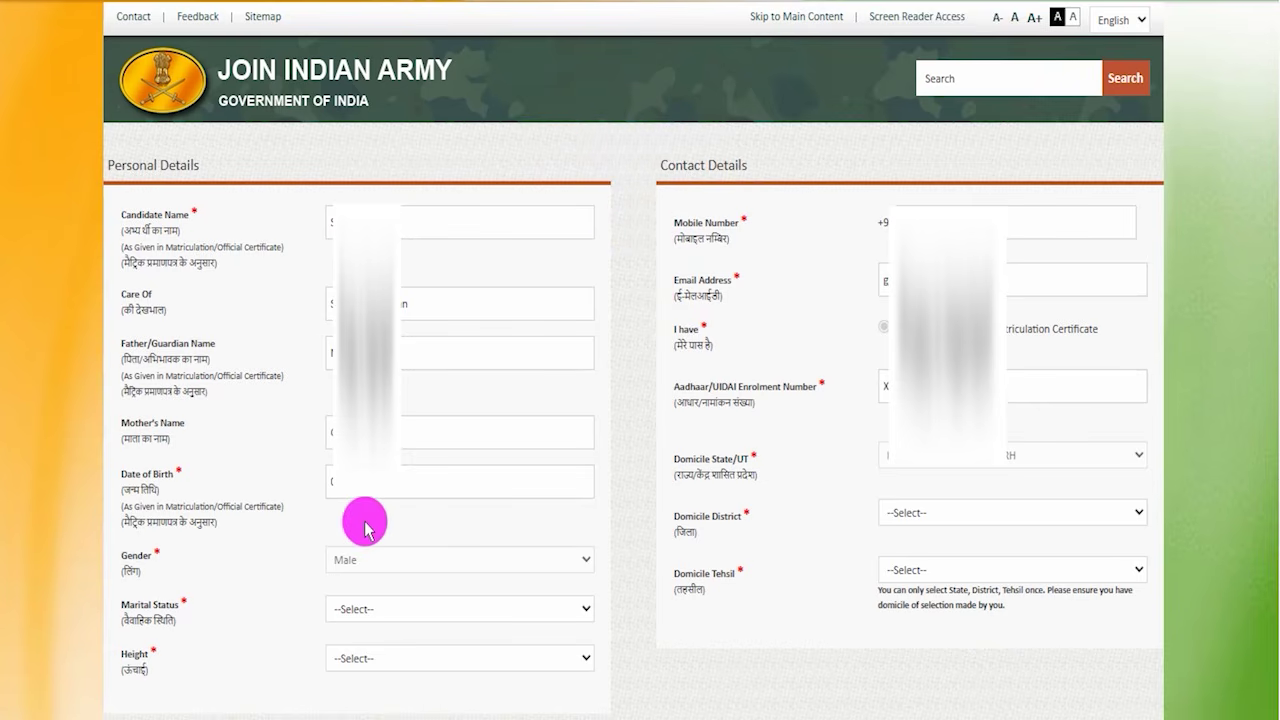
left_click(358, 614)
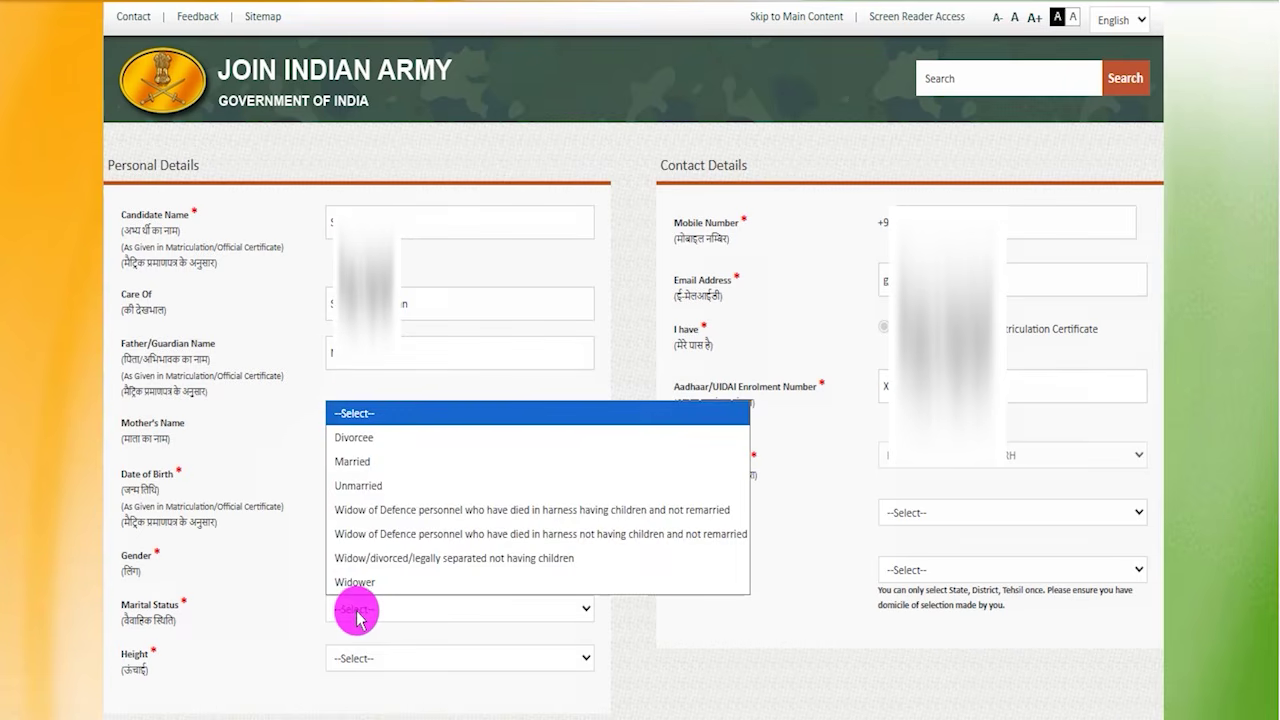
left_click(358, 486)
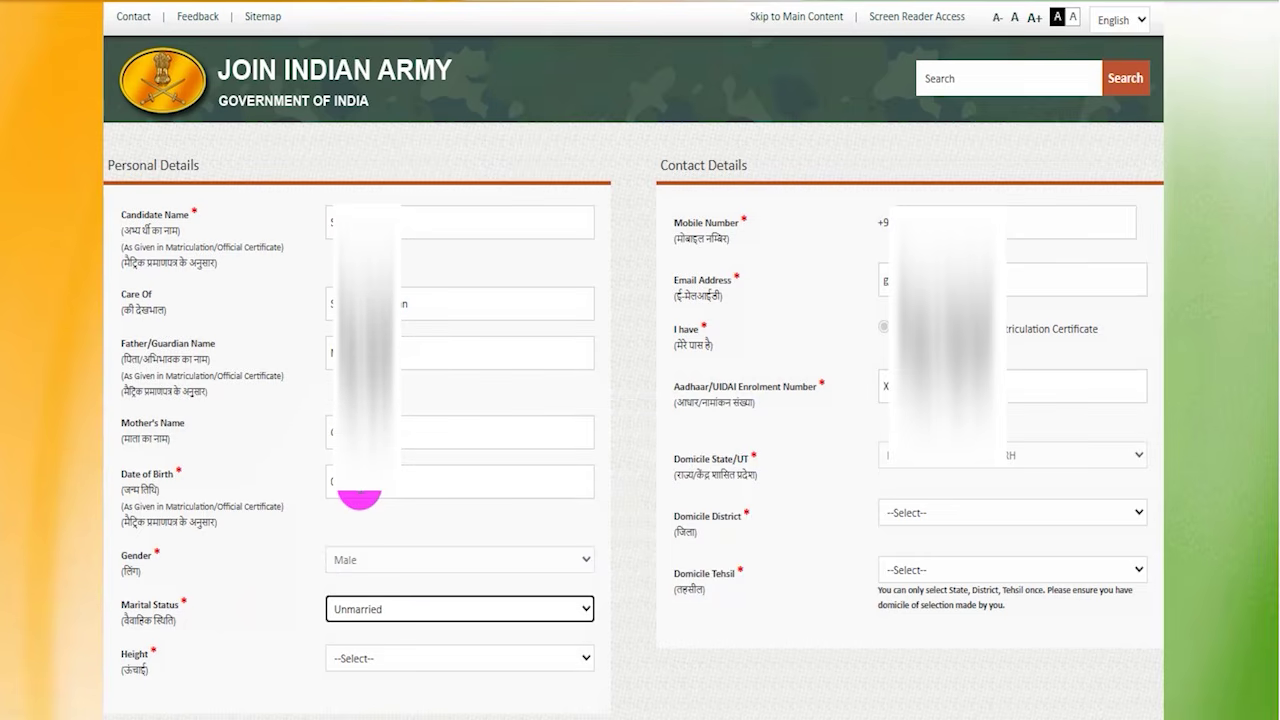
left_click(371, 657)
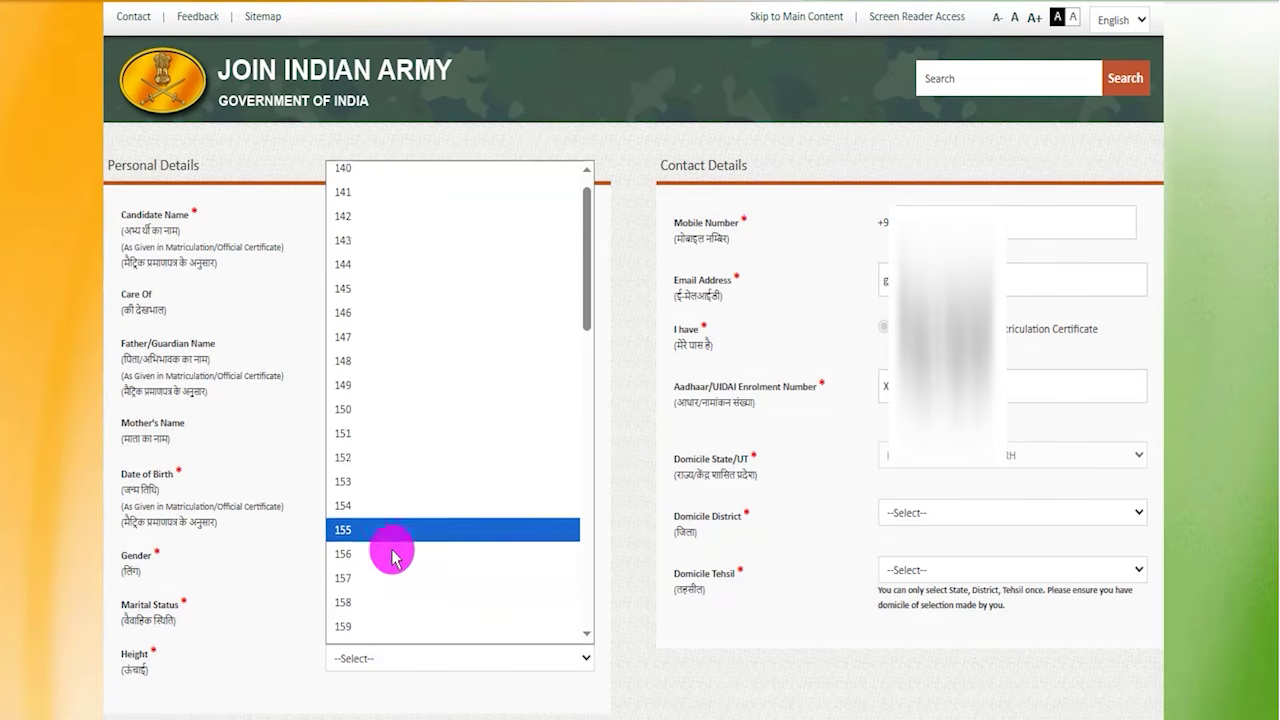
scroll(392, 558, "down", 4)
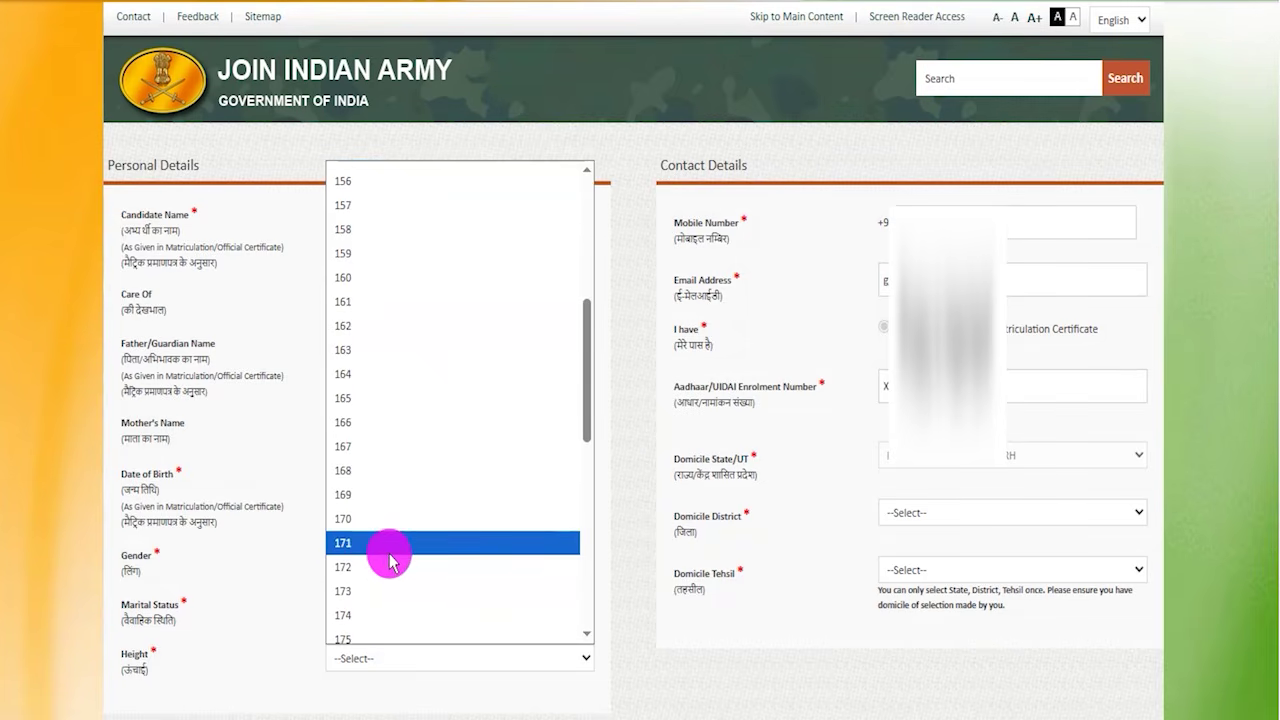
scroll(391, 555, "down", 2)
left_click(383, 561)
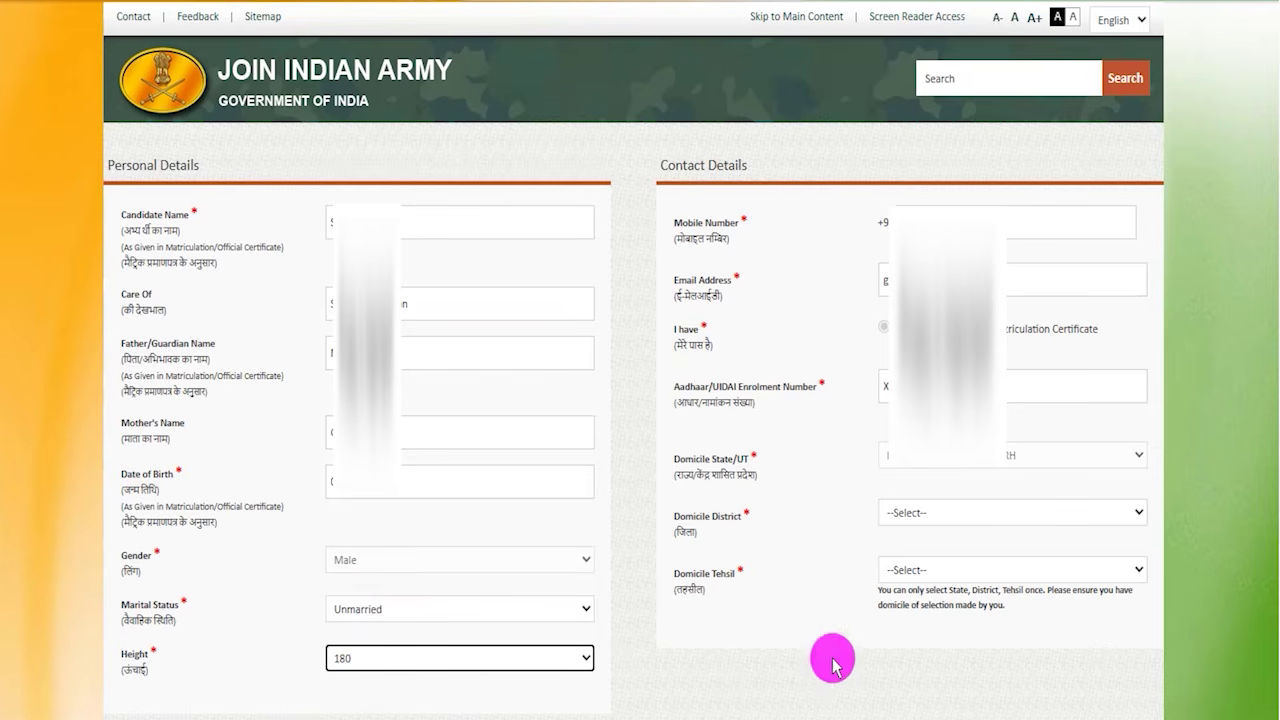
- Set the Domicile District to AMBALA and the Domicile Tehsil to Ambala in the Contact Details
left_click(897, 527)
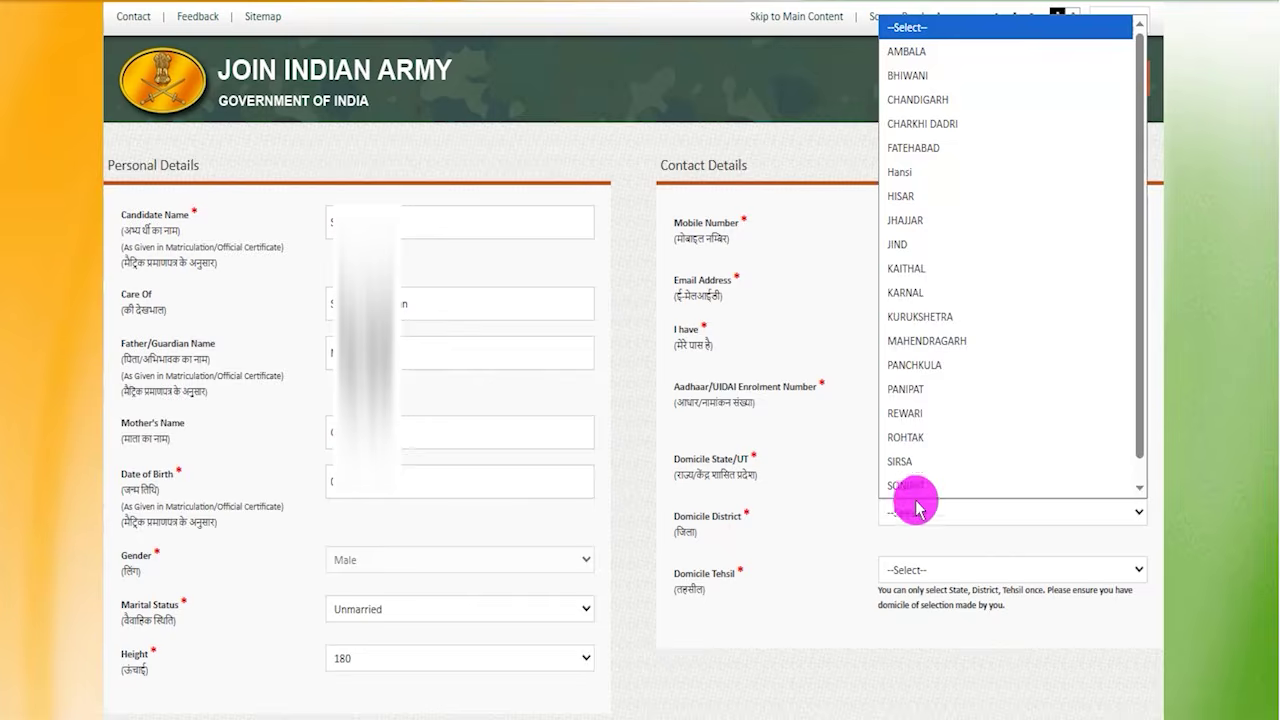
left_click(920, 50)
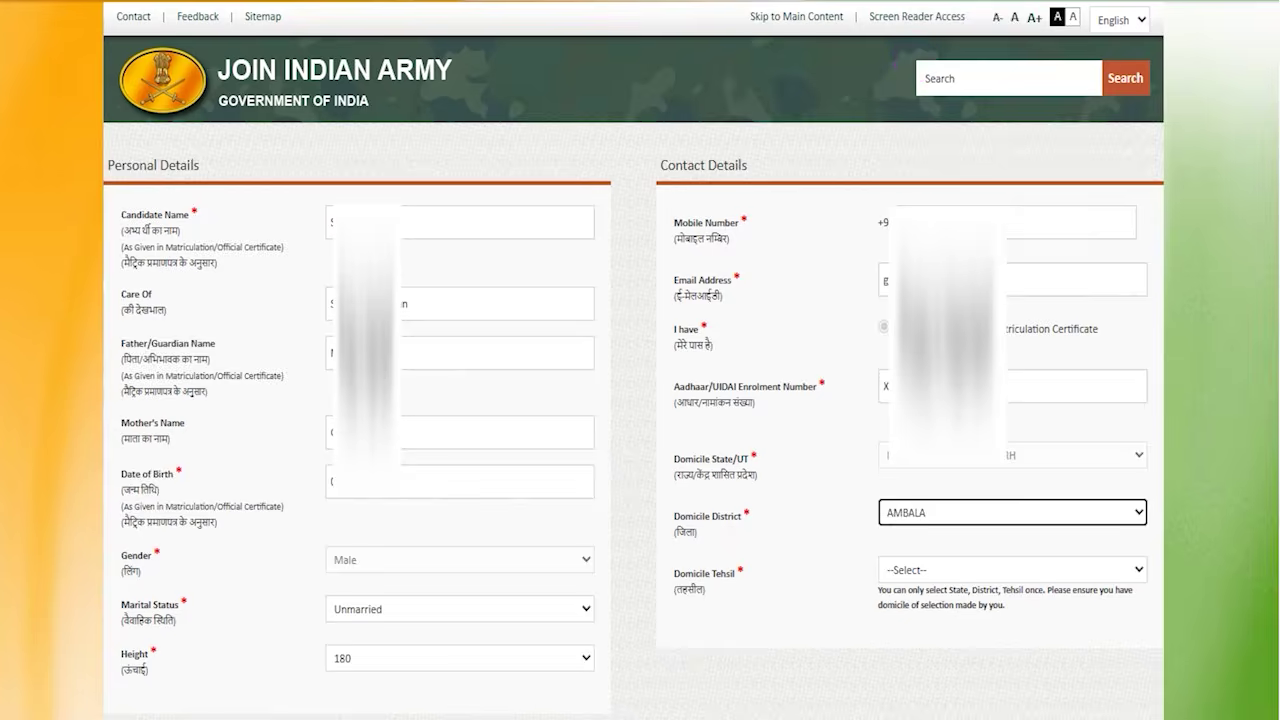
left_click(920, 572)
left_click(911, 400)
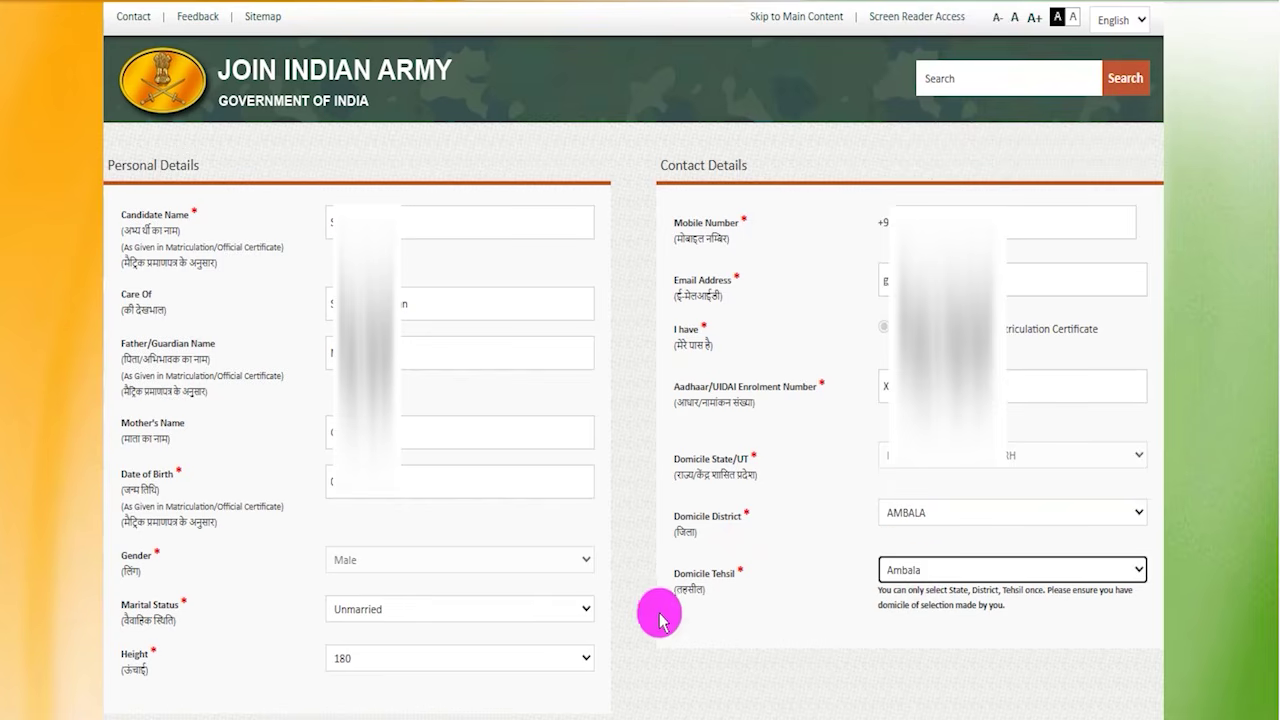
- Set the Qualifying Course to GRADUATION with status Passed, and the Matriculation/10th Board to CBSE
scroll(634, 626, "down", 6)
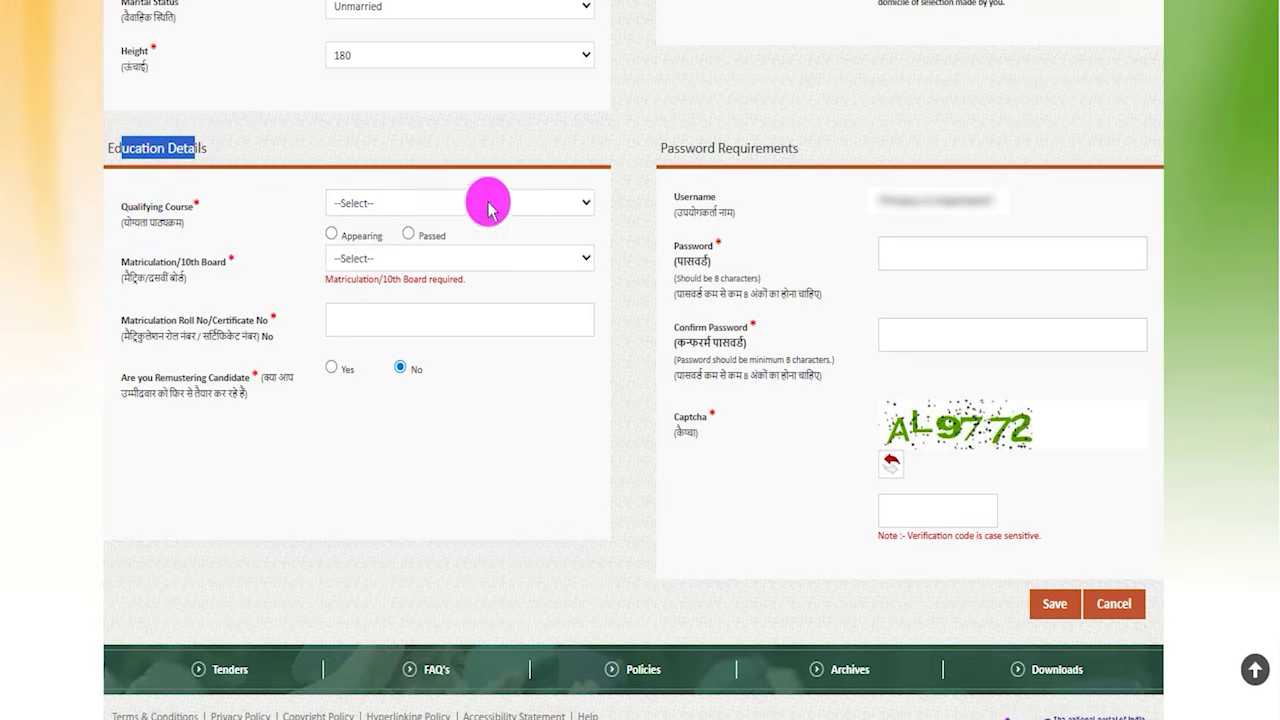
left_click(640, 172)
left_click_drag(113, 145, 183, 148)
left_click(383, 205)
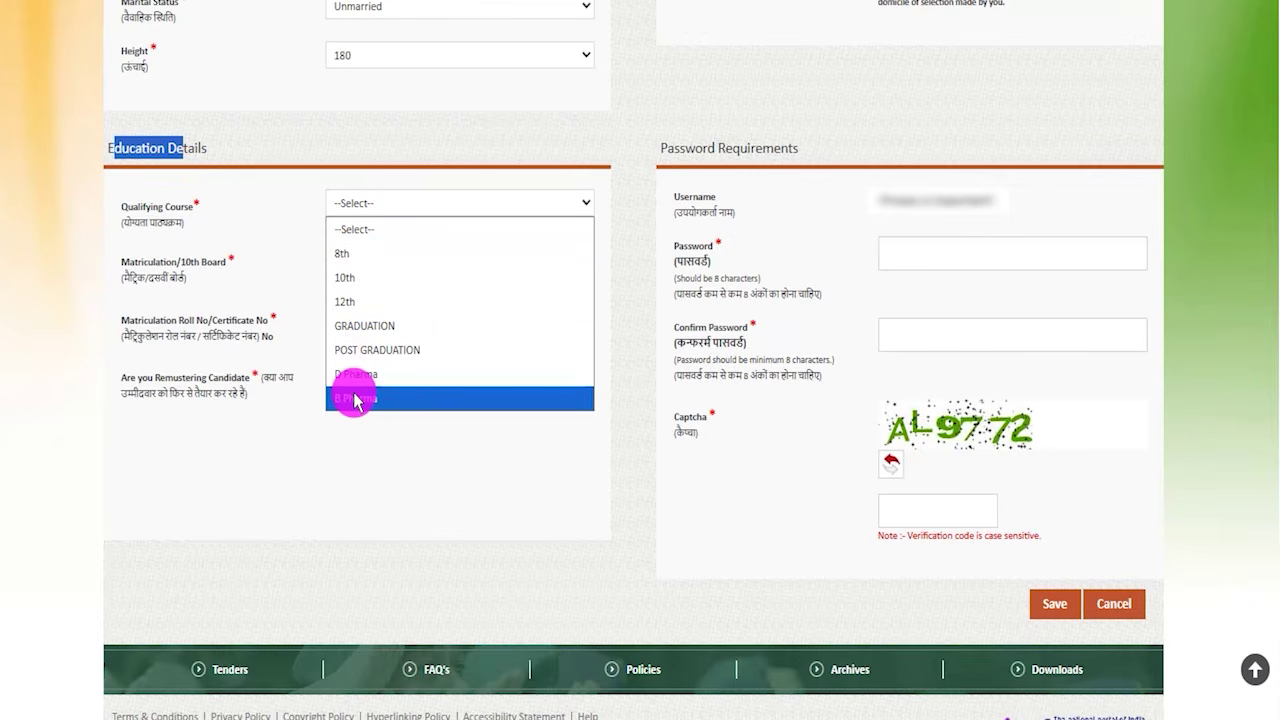
left_click(366, 326)
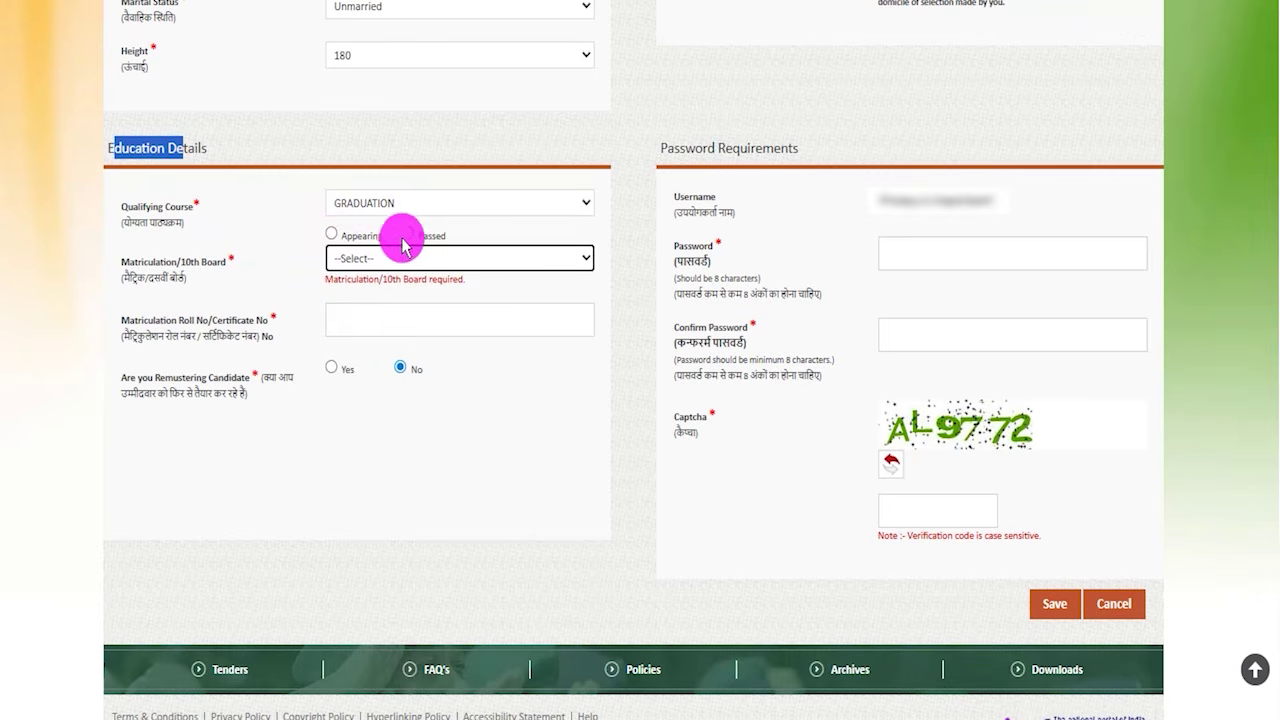
scroll(380, 255, "up", 1)
left_click(409, 270)
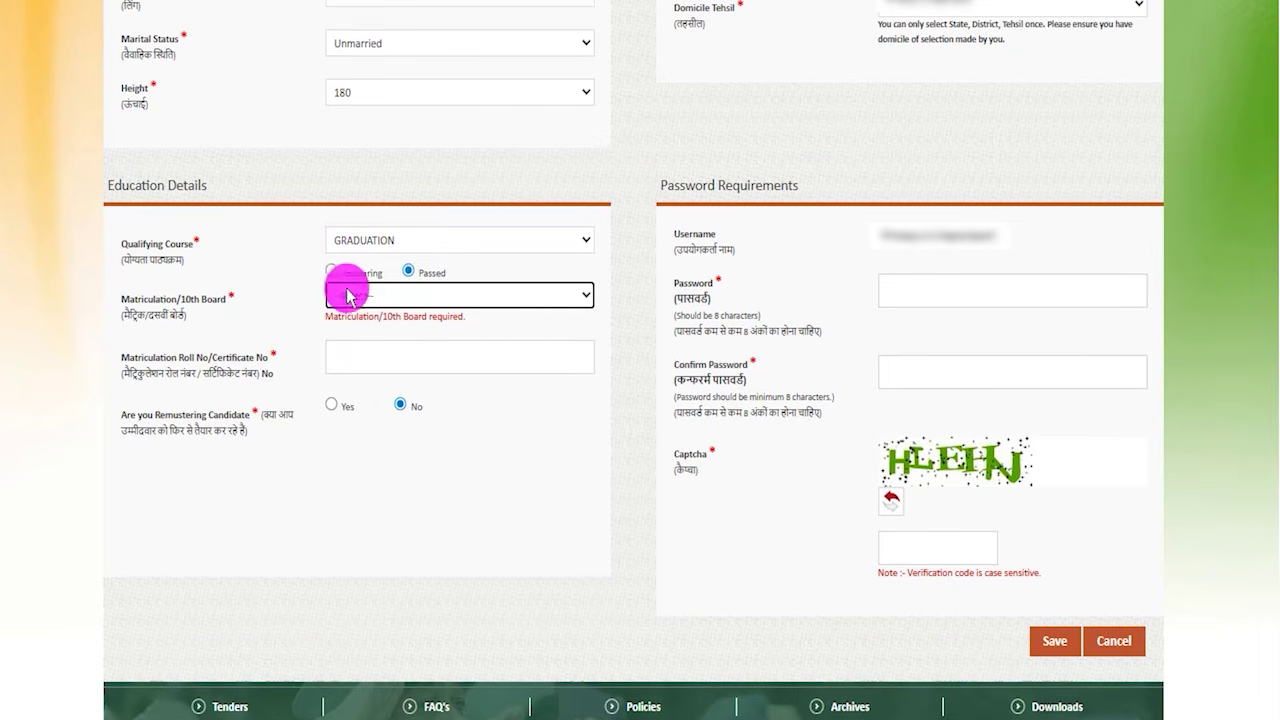
left_click(412, 296)
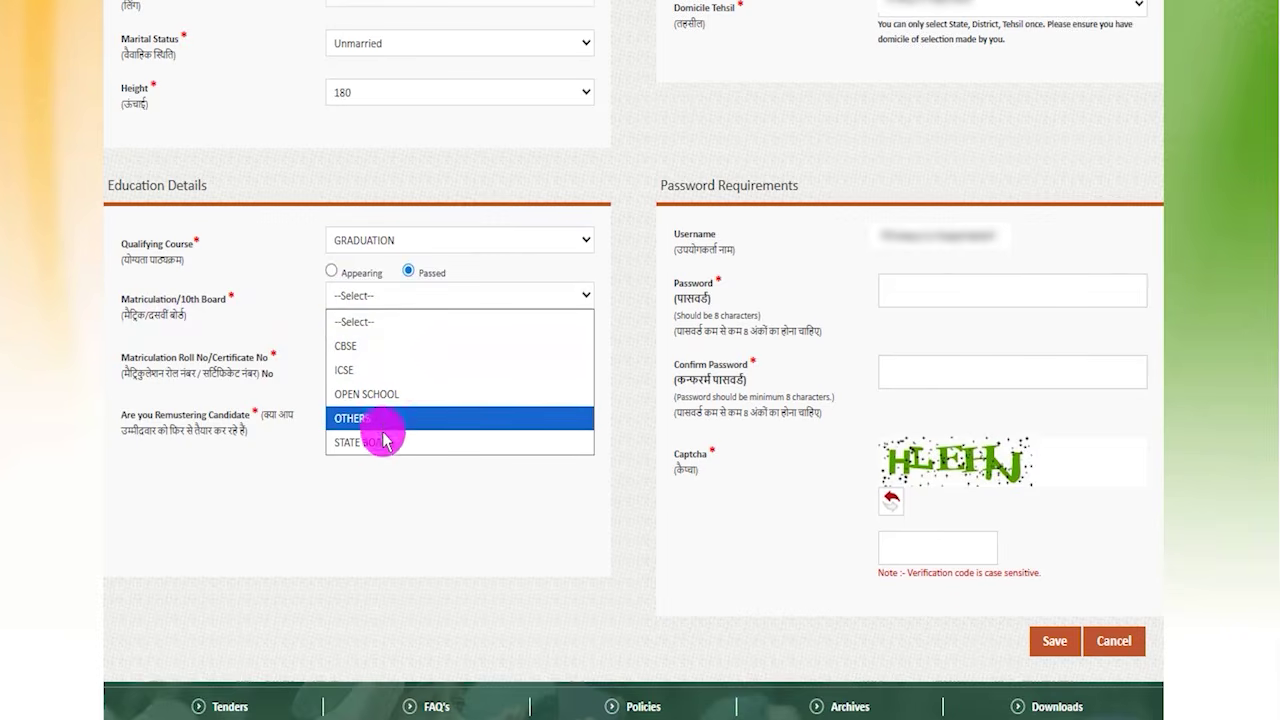
left_click(362, 345)
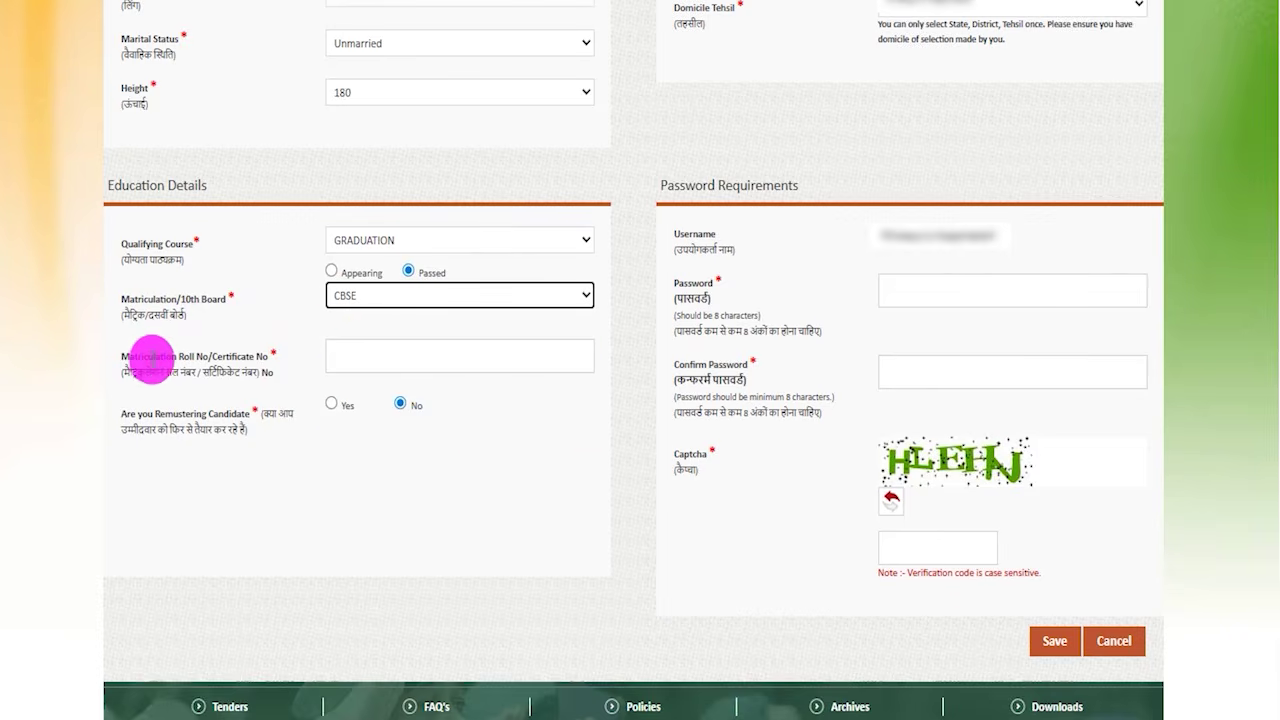
- Examine the Matriculation Roll No/Certificate No field and the Remustering Candidate question
left_click_drag(135, 352, 309, 357)
left_click(403, 357)
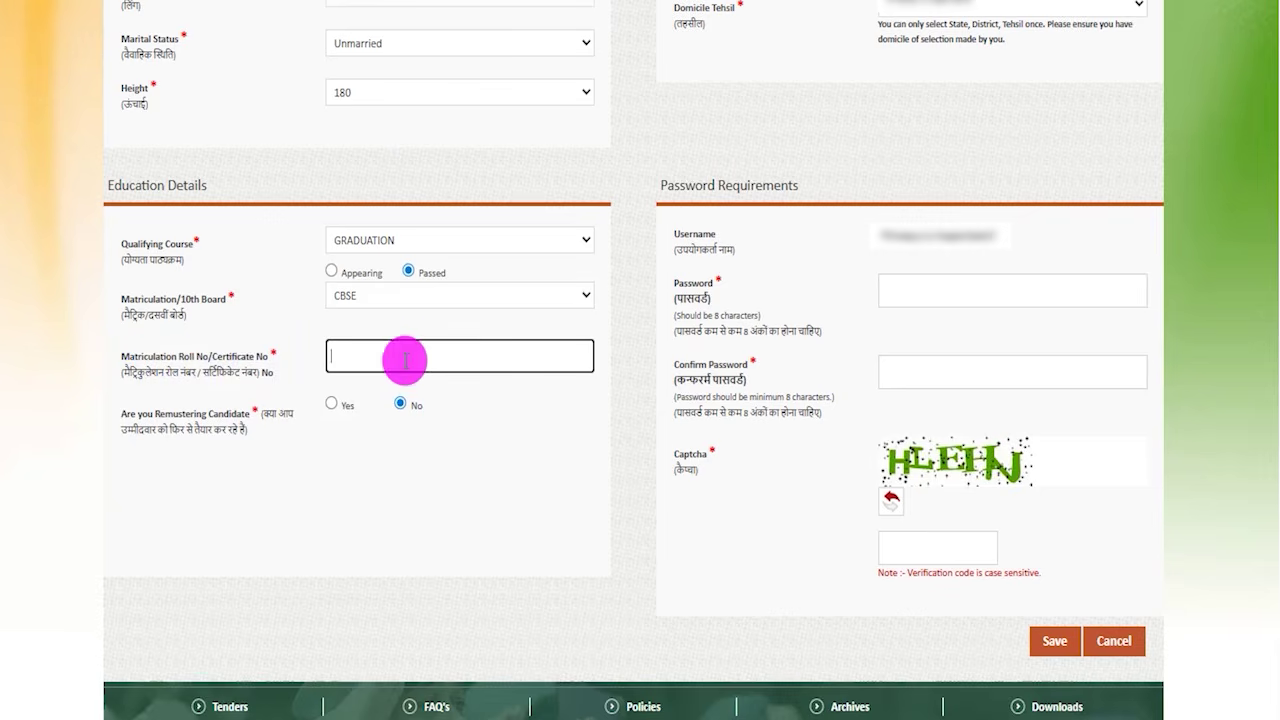
key("ctrl+2")
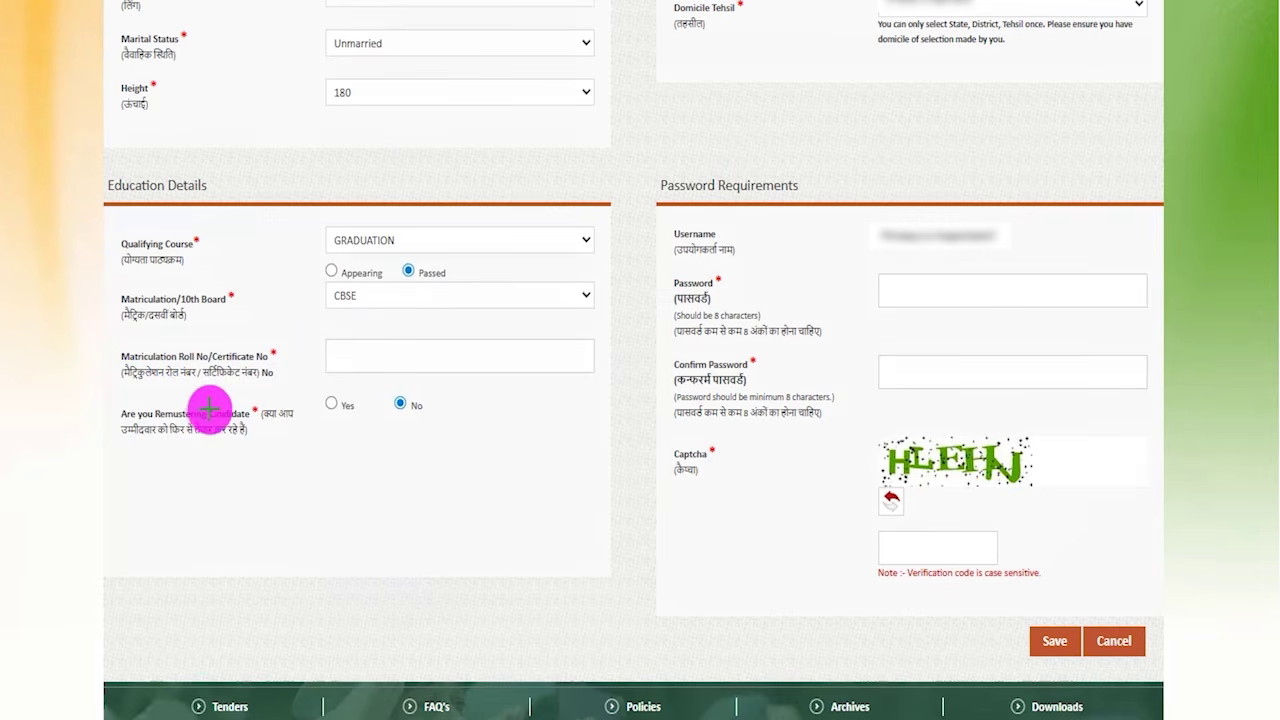
mouse_move(331, 404)
left_mouse_down()
mouse_move(347, 375)
mouse_move(438, 362)
left_mouse_up()
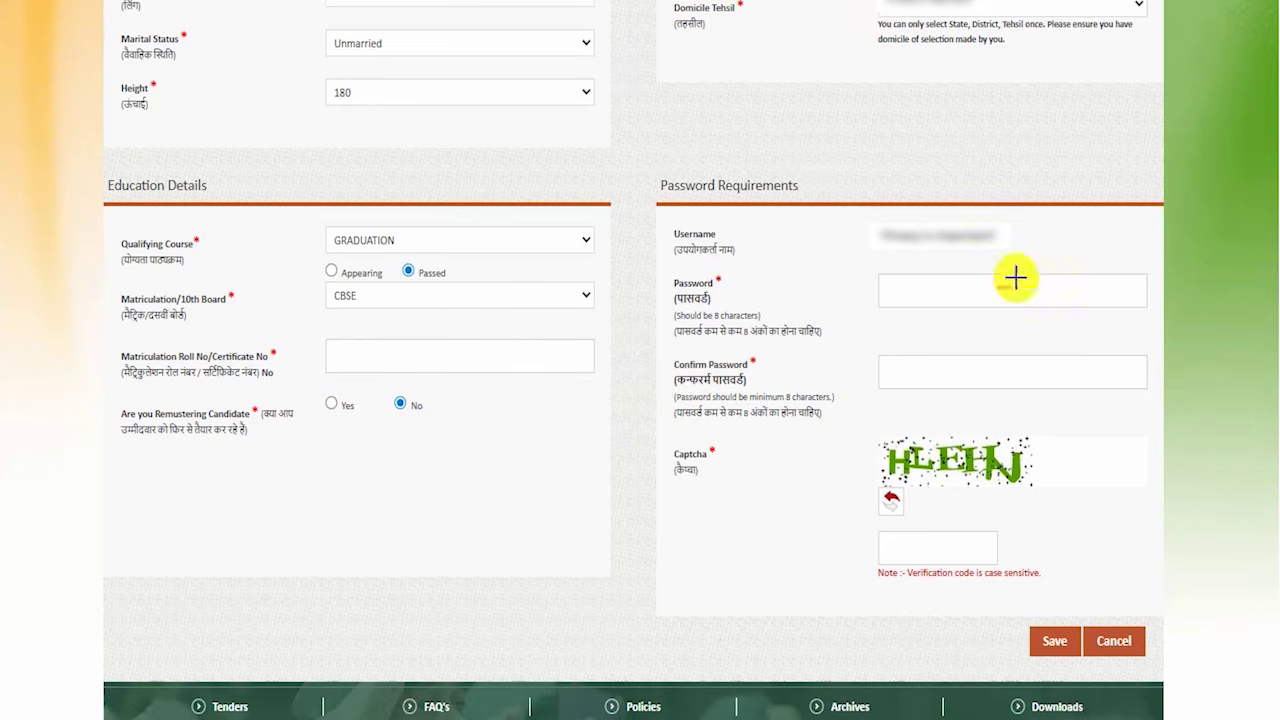
- Examine the Password, Confirm Password and captcha fields, and continue to saving the registration
left_click_drag(998, 288, 1034, 234)
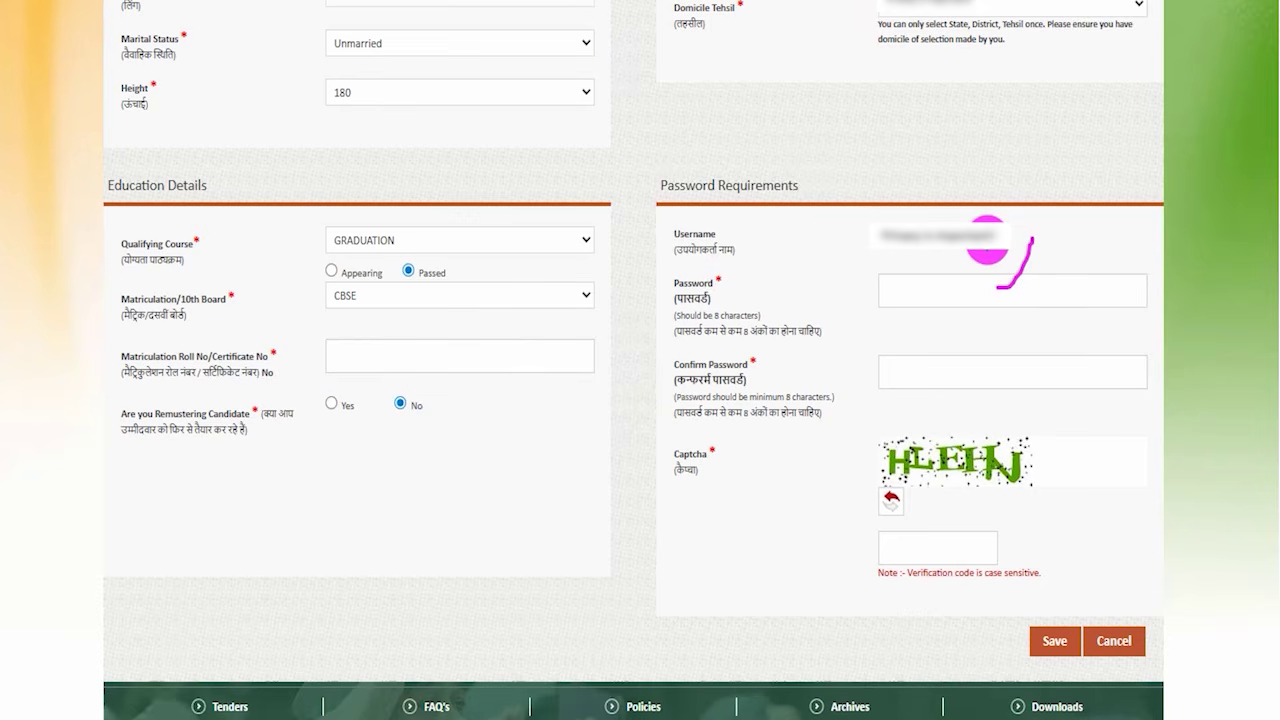
left_click_drag(731, 343, 778, 334)
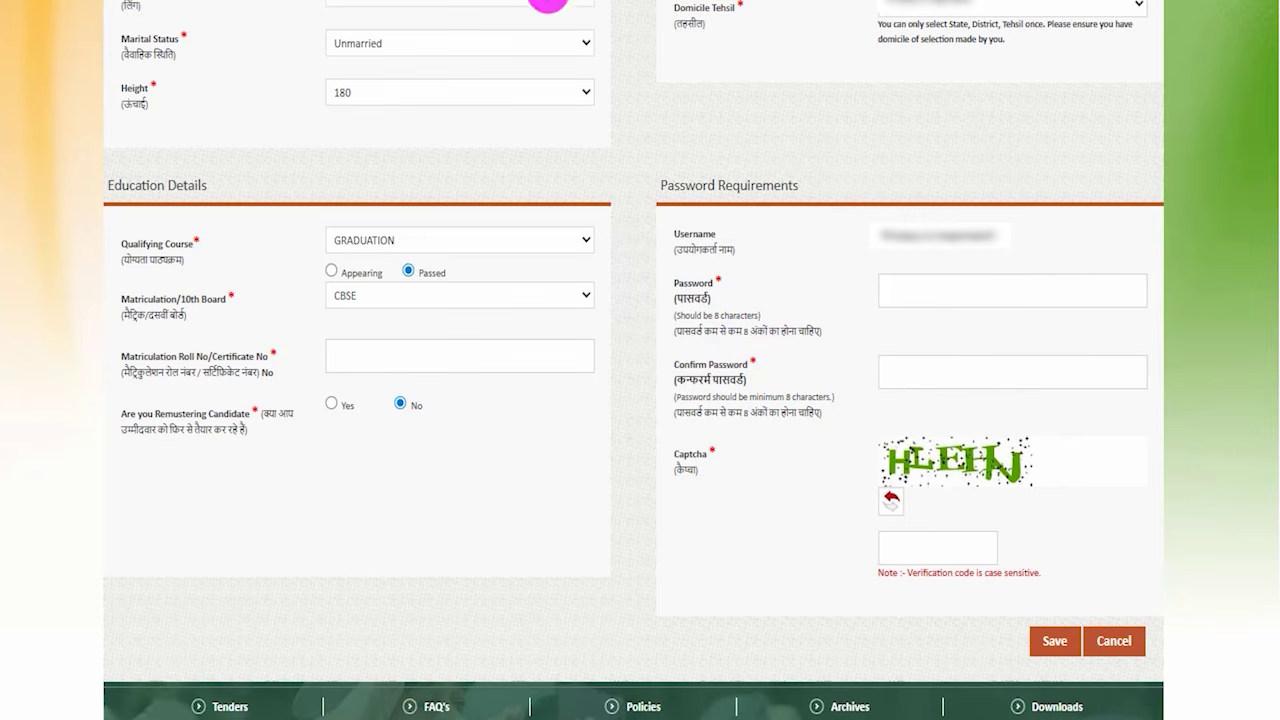
left_click_drag(982, 288, 1020, 234)
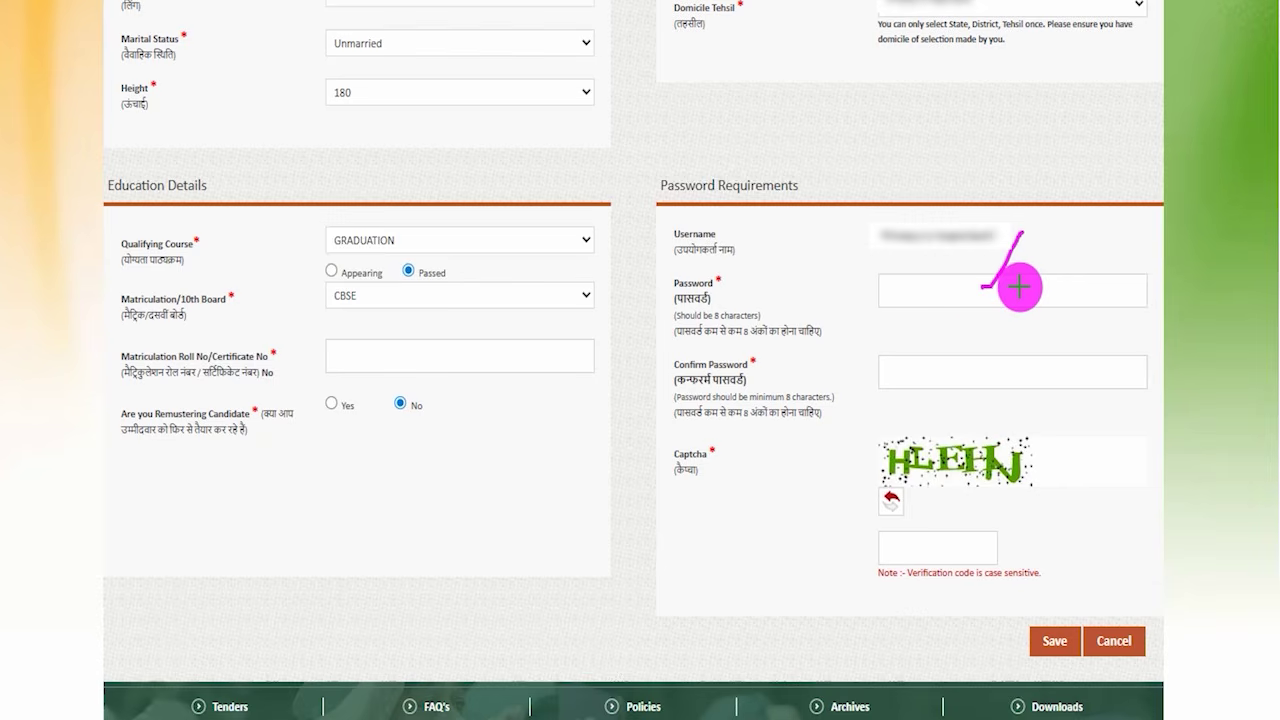
left_click_drag(910, 375, 956, 322)
left_click_drag(960, 371, 1020, 368)
left_click_drag(934, 486, 1040, 485)
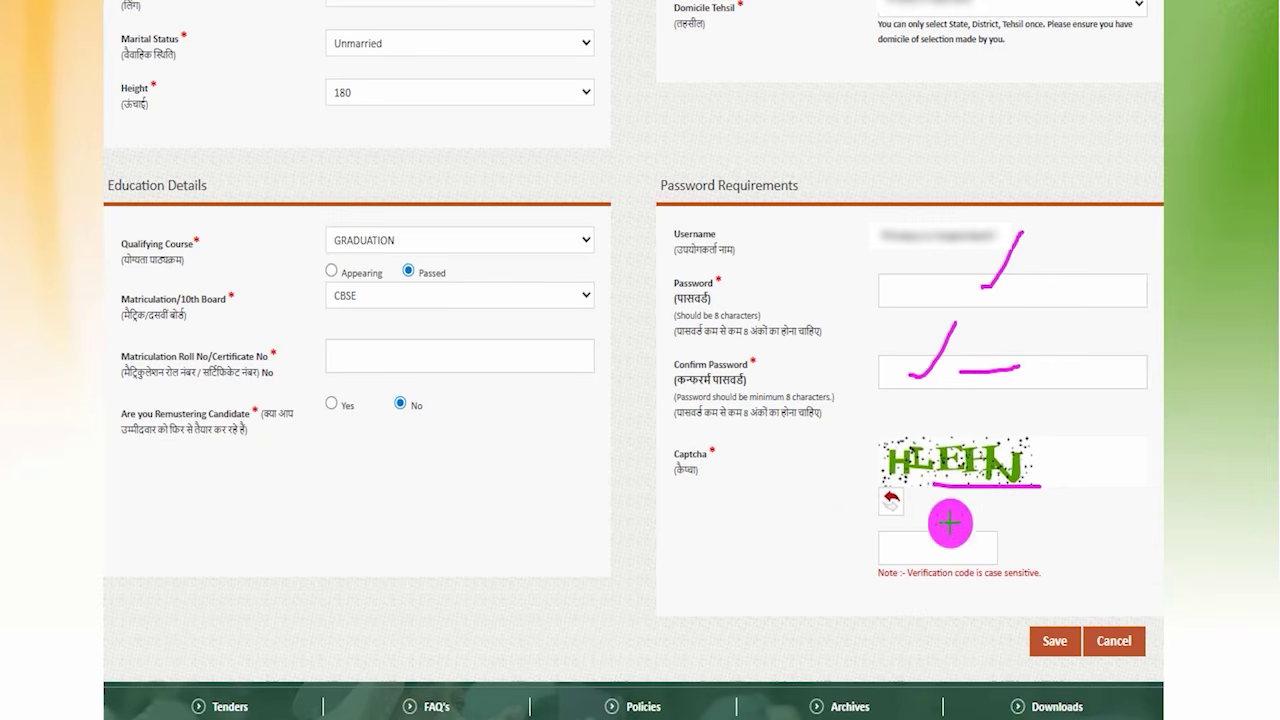
left_click_drag(945, 549, 998, 493)
left_click_drag(1148, 432, 1062, 635)
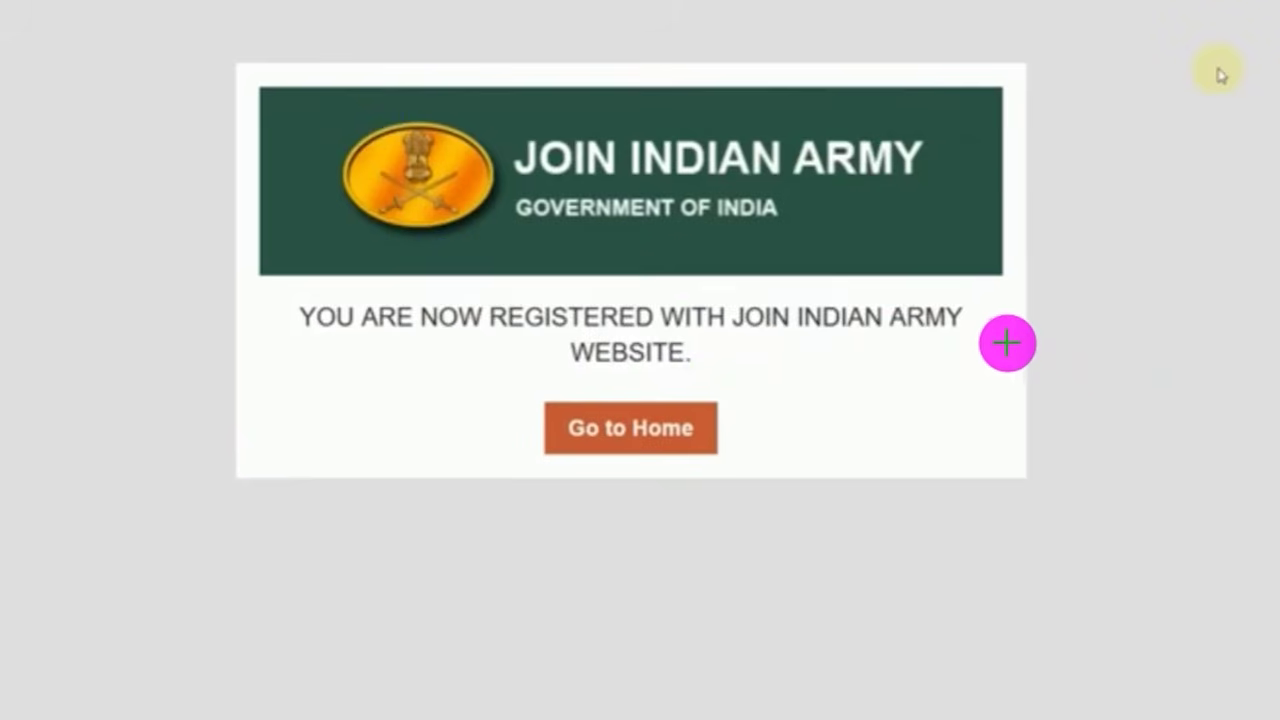
- Review the registration confirmation and continue through the home page to the JCO / OR Eligibility form
left_click_drag(1005, 338, 1051, 213)
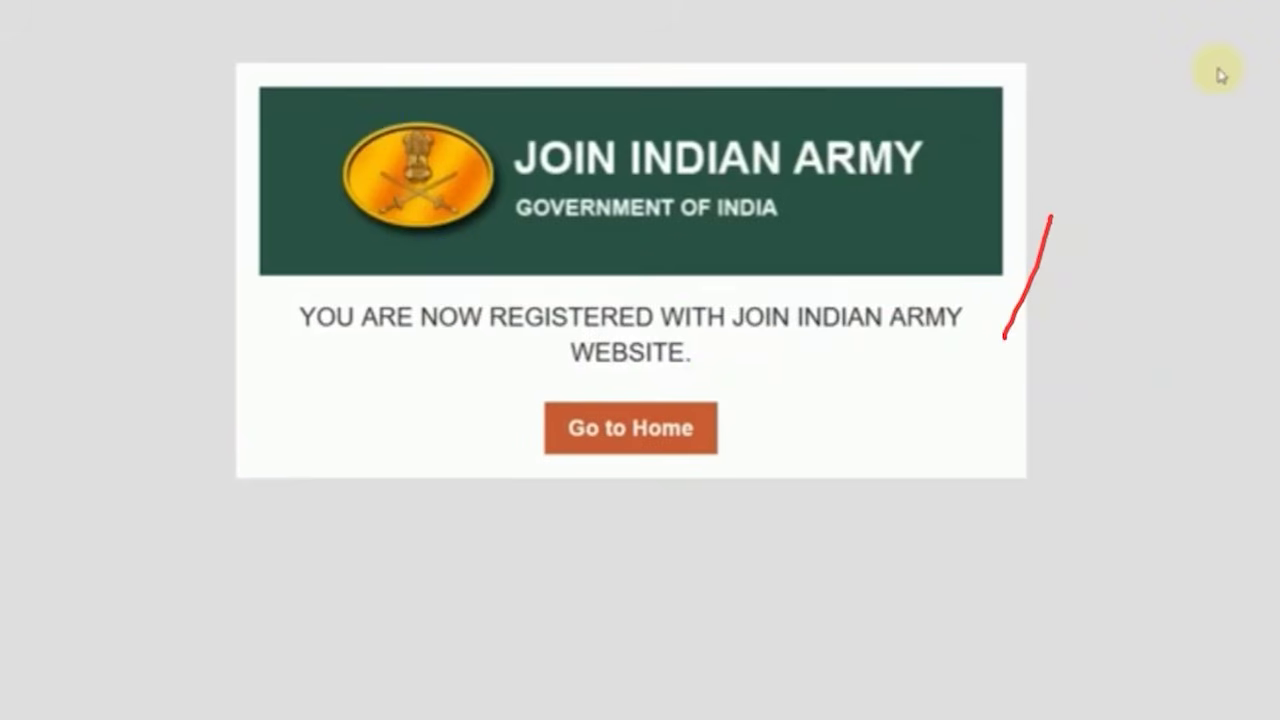
left_click_drag(1051, 408, 737, 423)
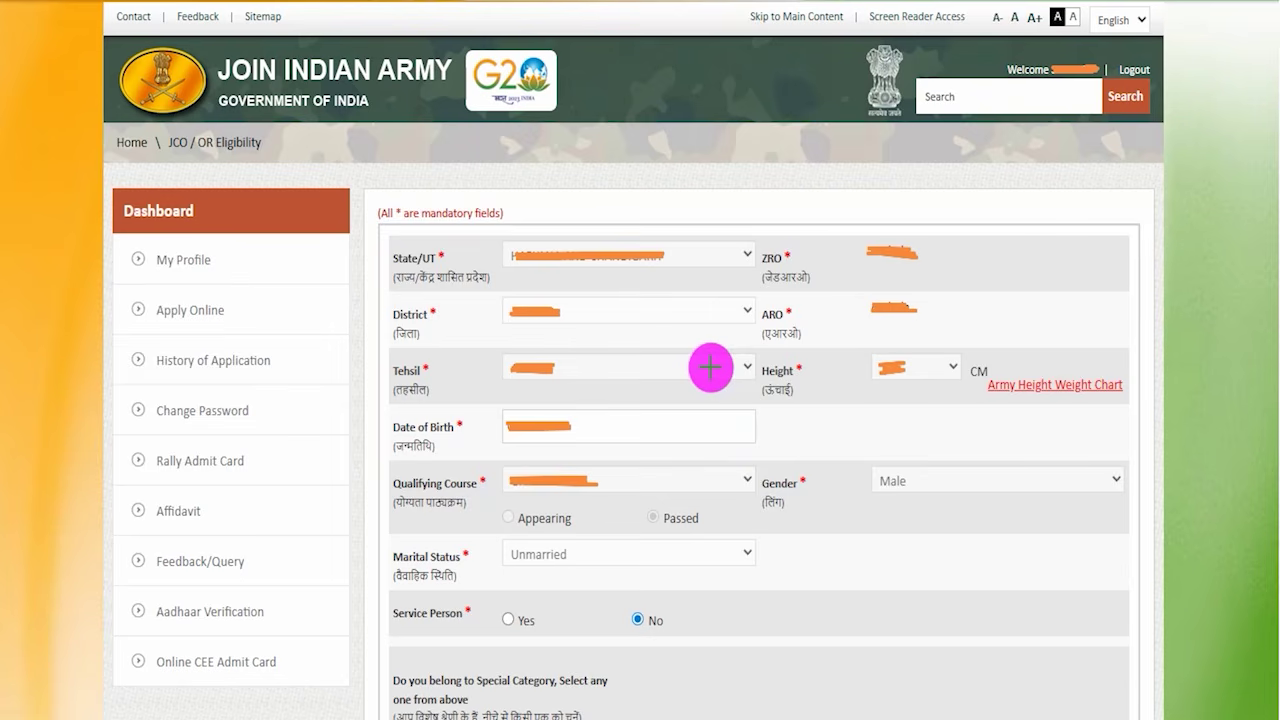
- Examine the State/UT, District, Tehsil, Date of Birth, Height and Qualifying Course fields of the eligibility form
left_click_drag(649, 157, 682, 96)
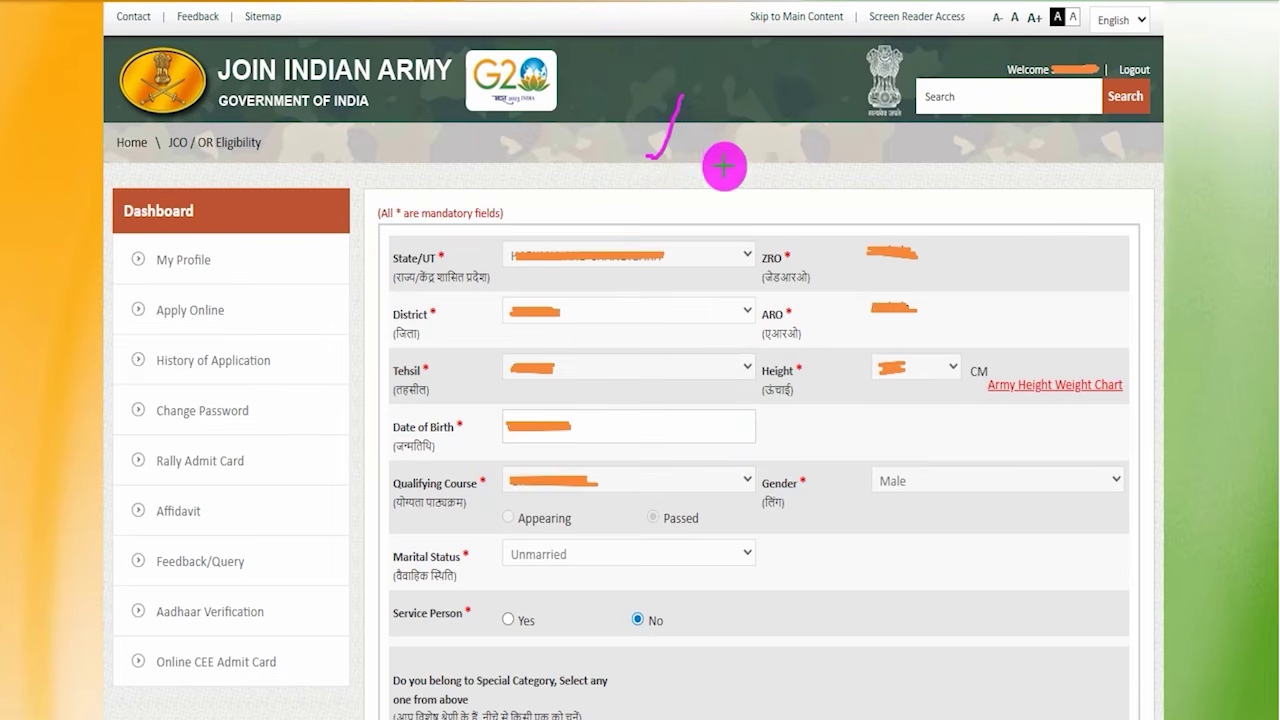
left_click_drag(716, 259, 744, 215)
left_click_drag(718, 310, 741, 272)
left_click_drag(724, 324, 708, 365)
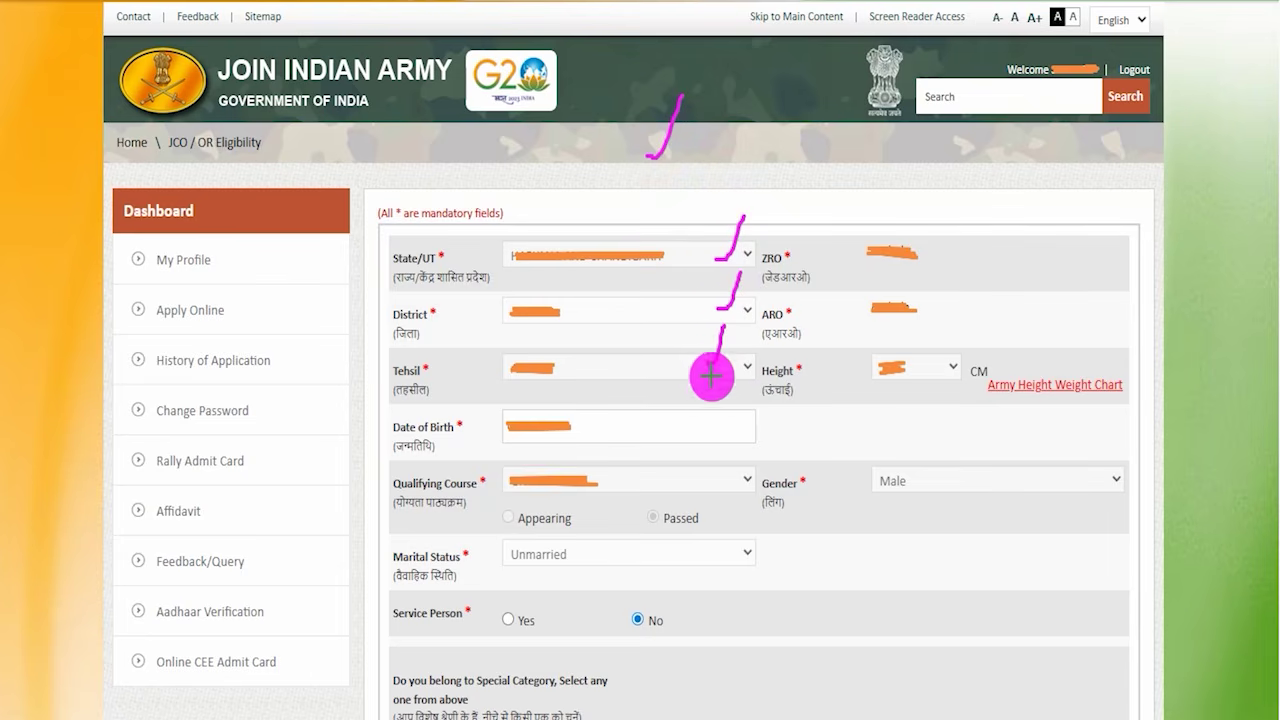
left_click_drag(700, 432, 754, 386)
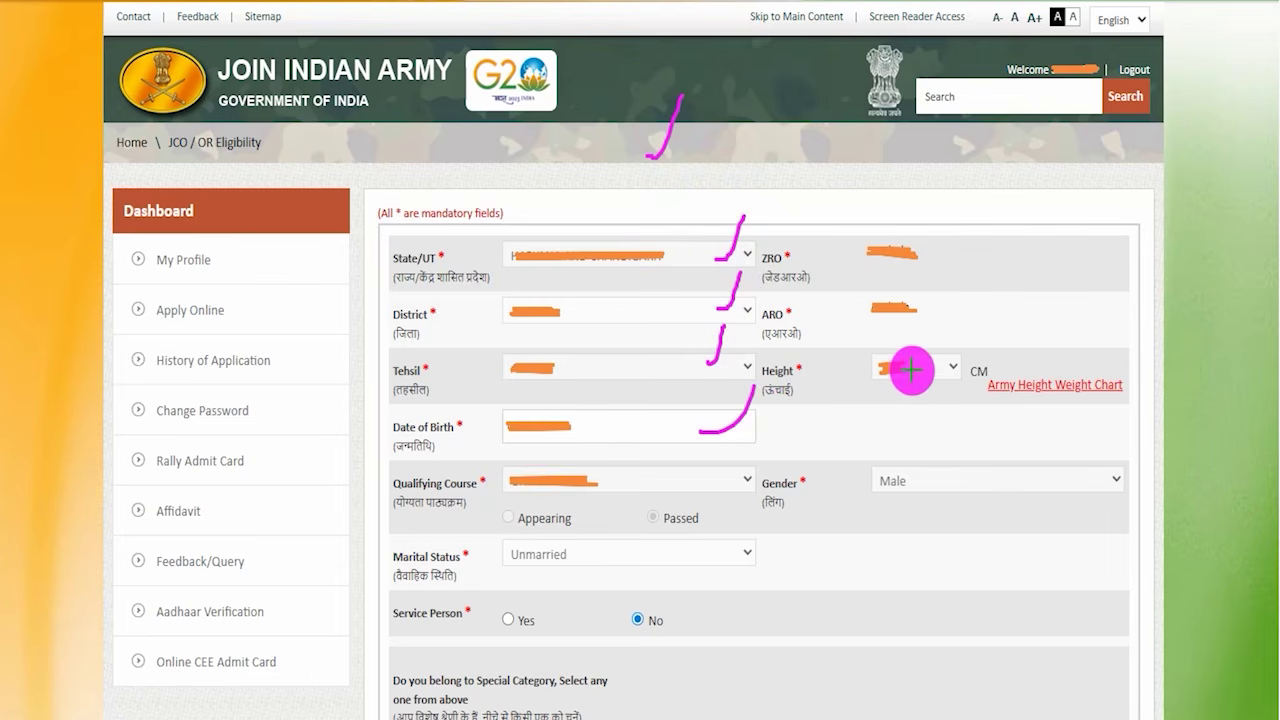
left_click_drag(912, 370, 922, 318)
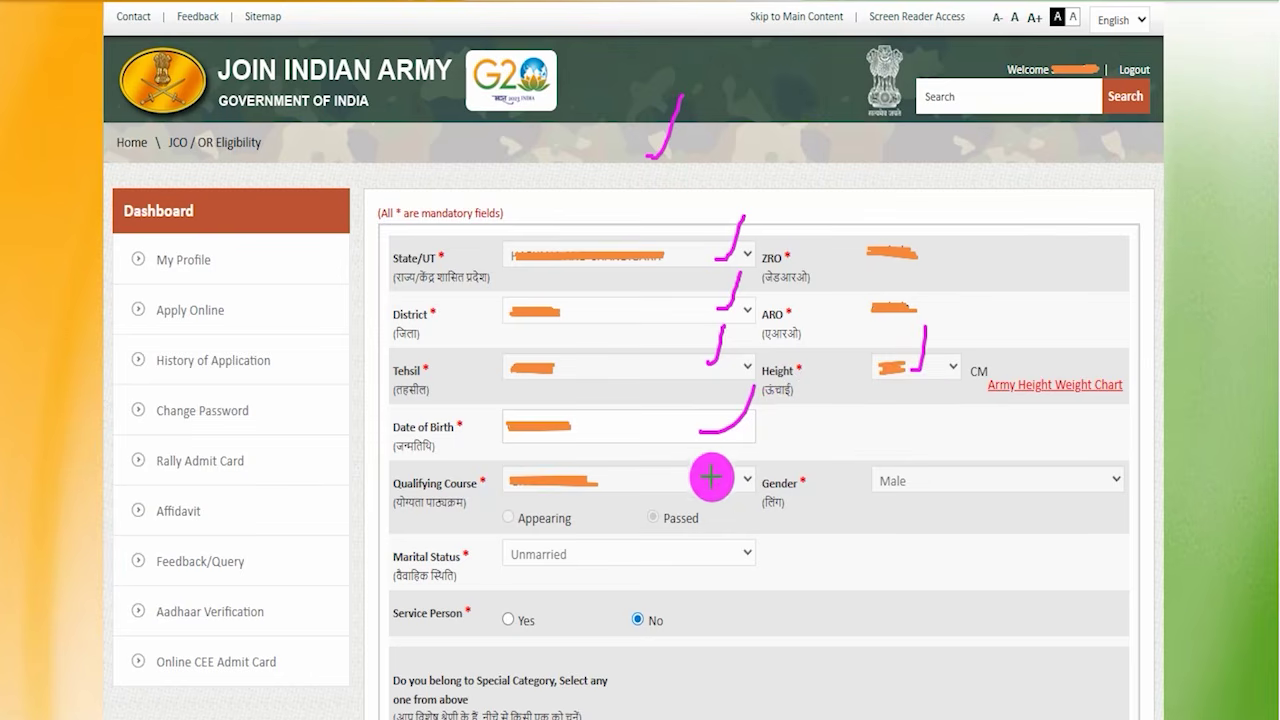
left_click_drag(709, 477, 745, 435)
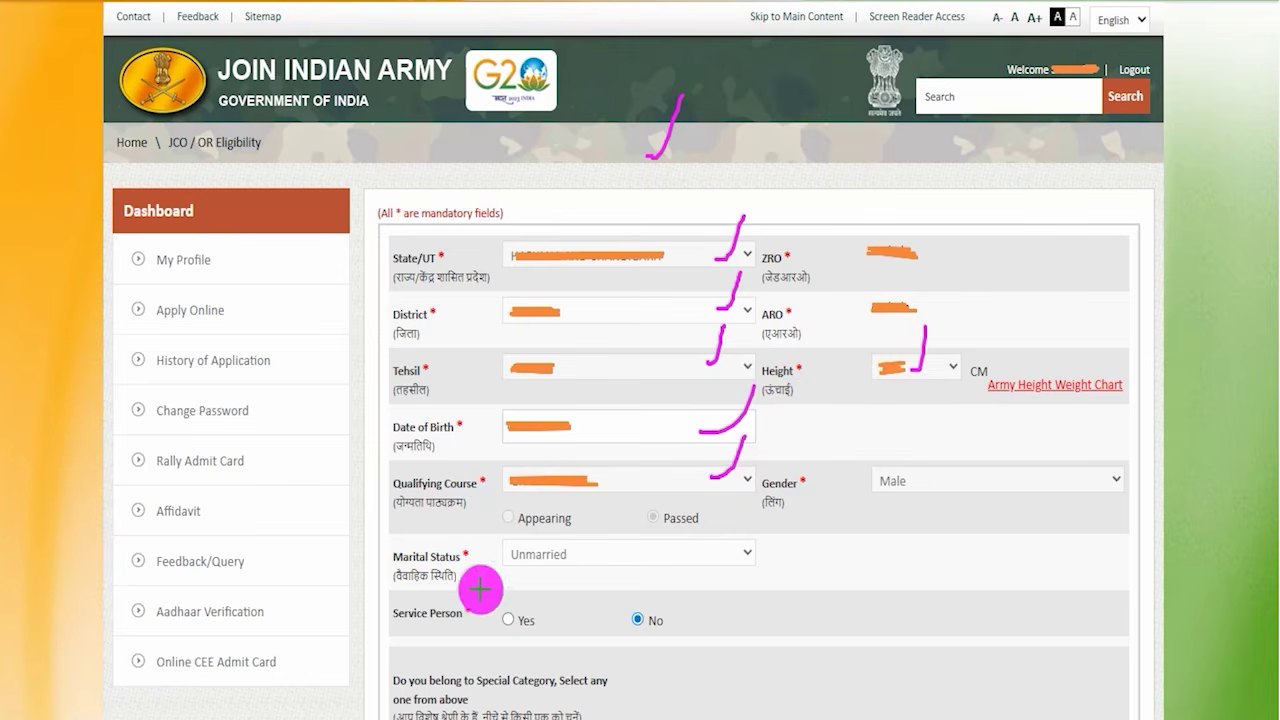
- Examine the Service Person question and the Special Category options of the eligibility form
mouse_move(391, 632)
left_mouse_down()
mouse_move(460, 627)
mouse_move(525, 578)
left_mouse_up()
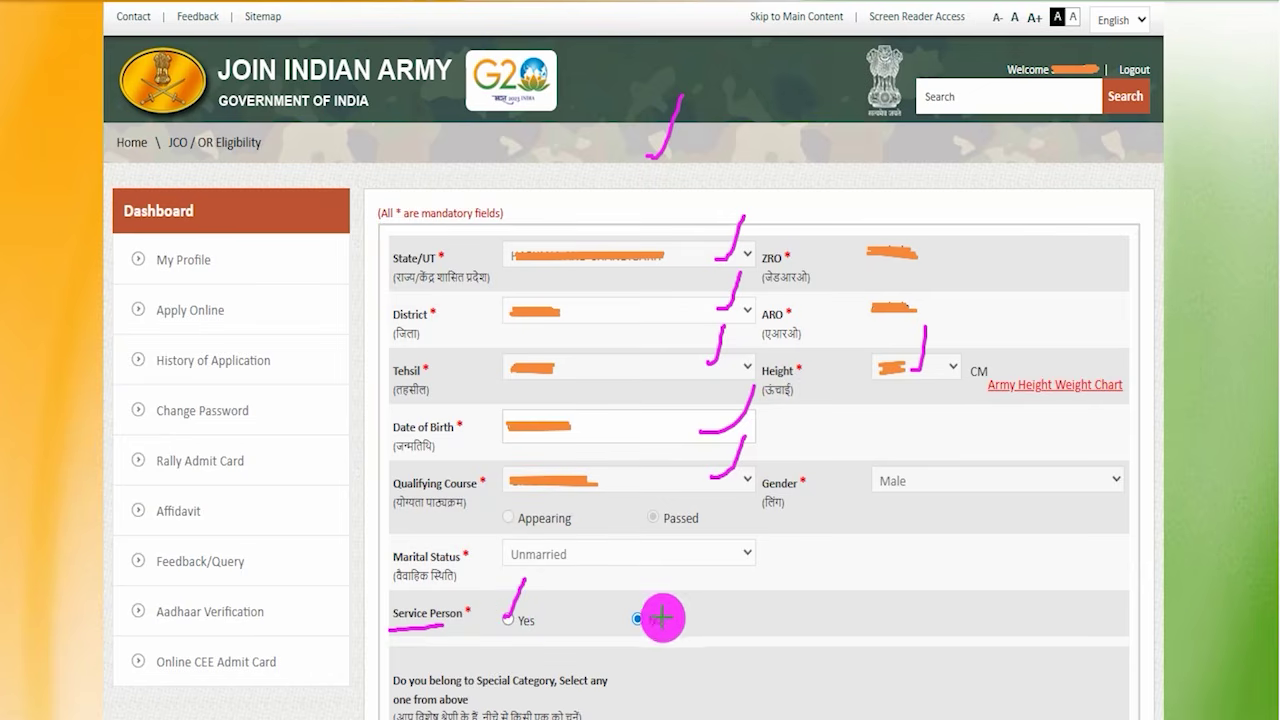
left_click_drag(664, 619, 684, 568)
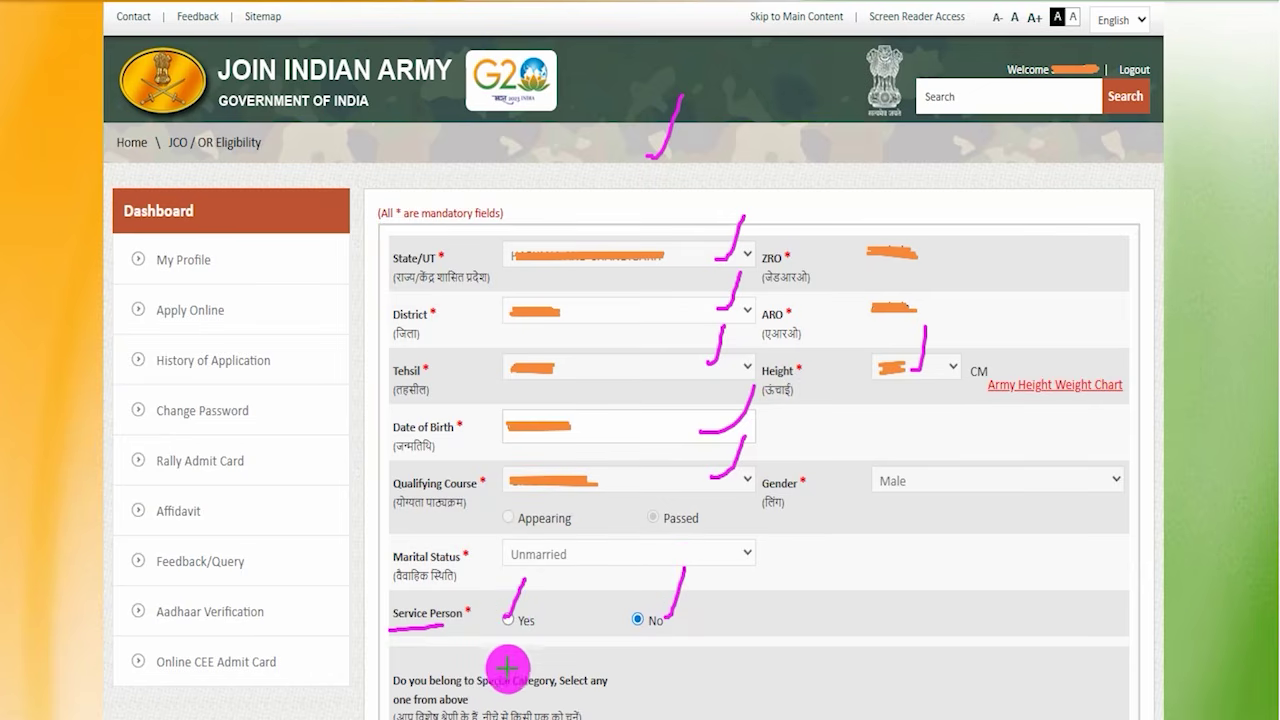
scroll(640, 677, "down", 5)
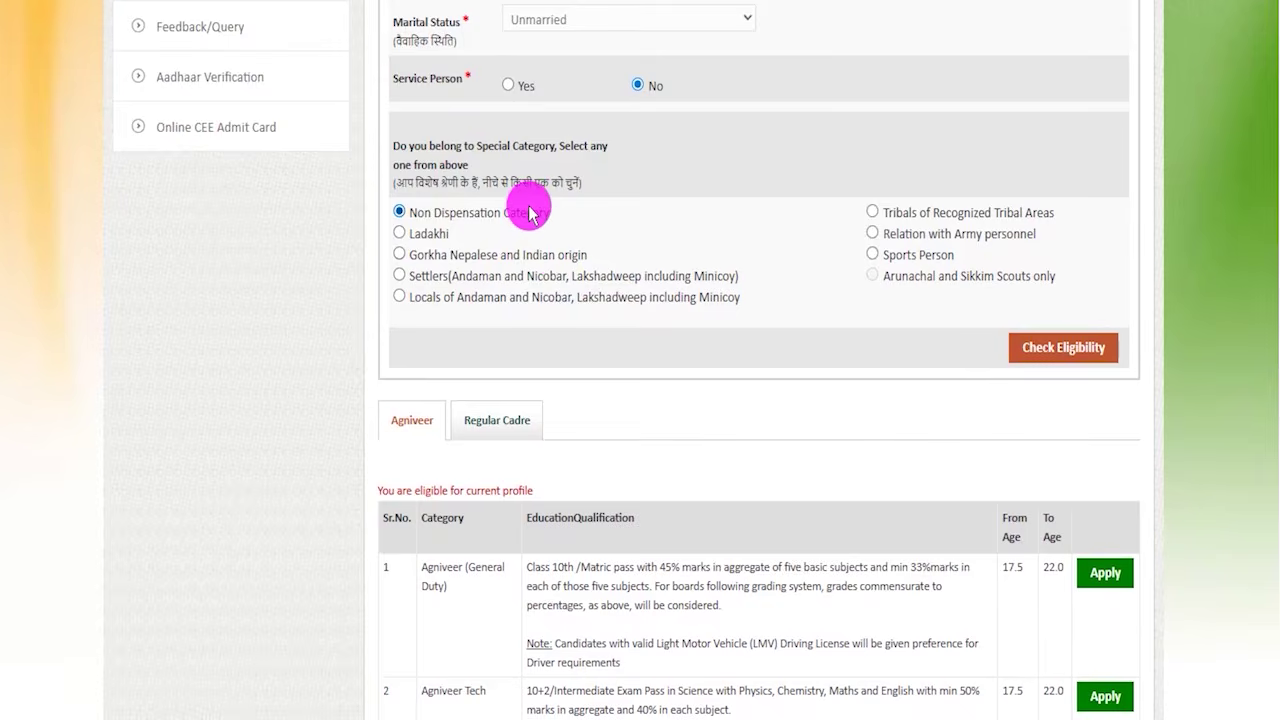
left_click_drag(434, 183, 540, 183)
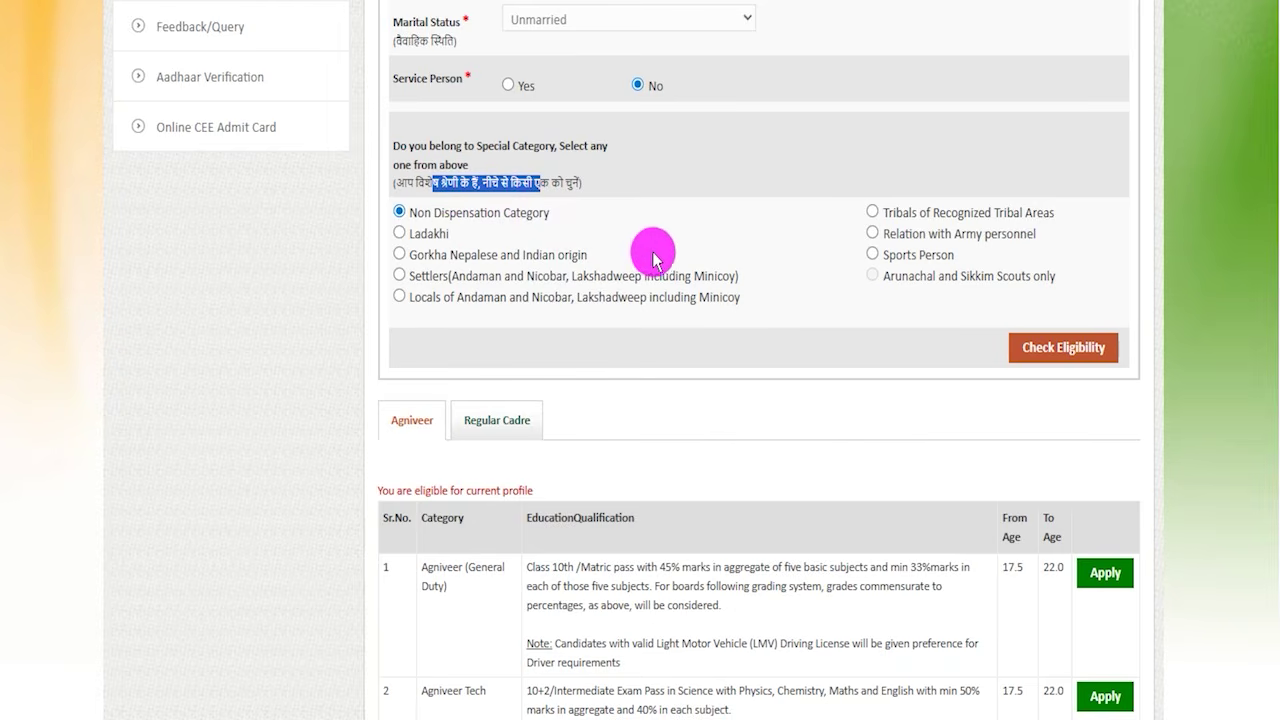
- Review the eligible Agniveer categories and their education qualifications, including General Duty and Tech
scroll(606, 323, "down", 3)
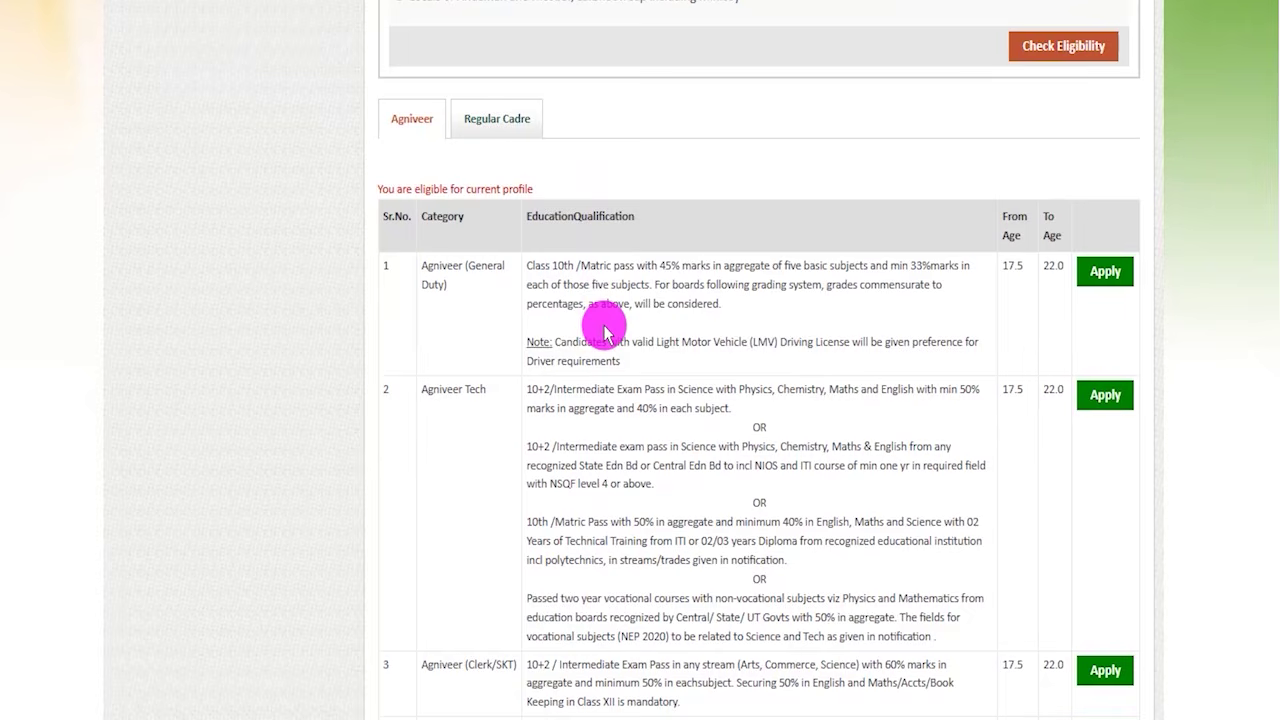
left_click_drag(434, 266, 468, 268)
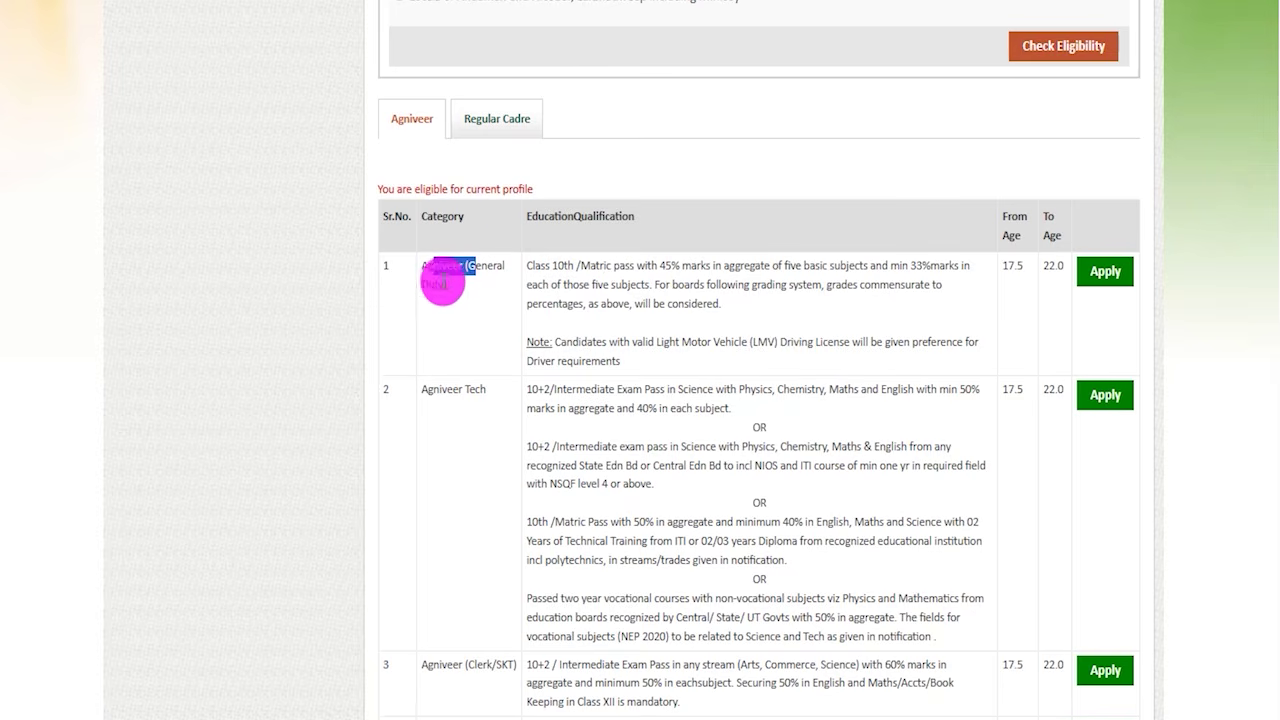
left_click_drag(441, 389, 486, 390)
scroll(505, 470, "down", 1)
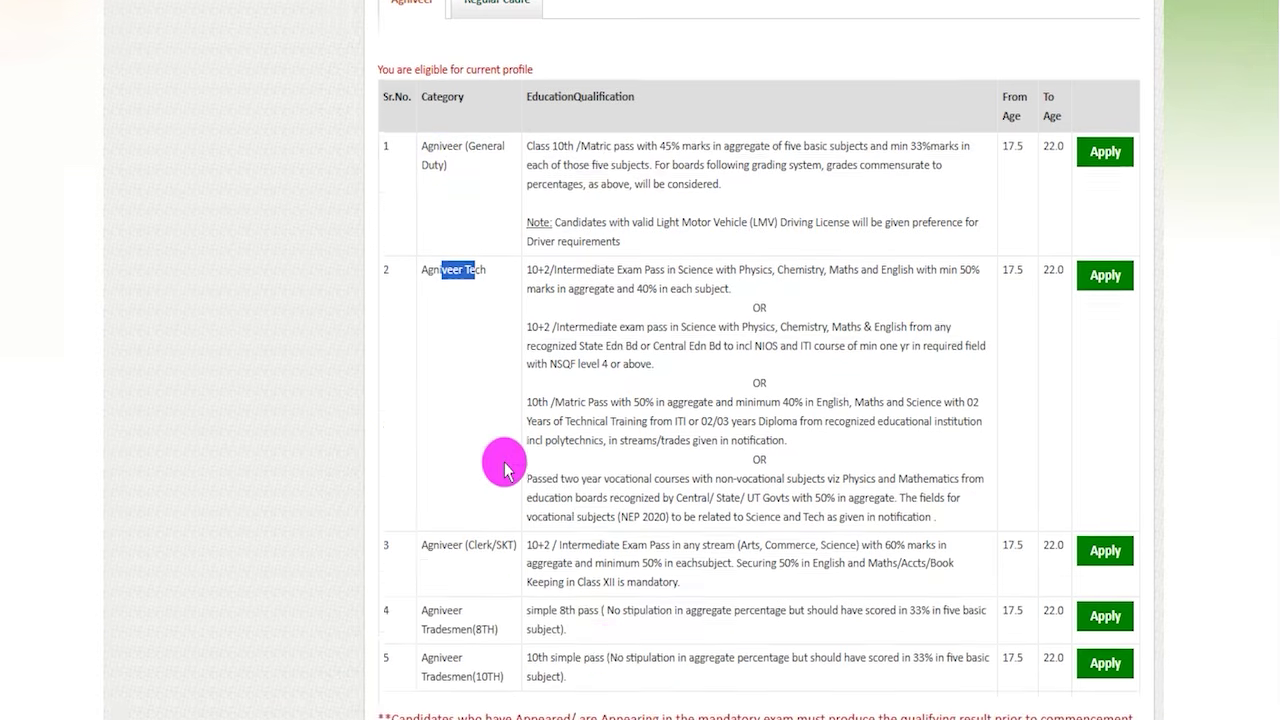
scroll(600, 528, "down", 2)
scroll(697, 526, "up", 2)
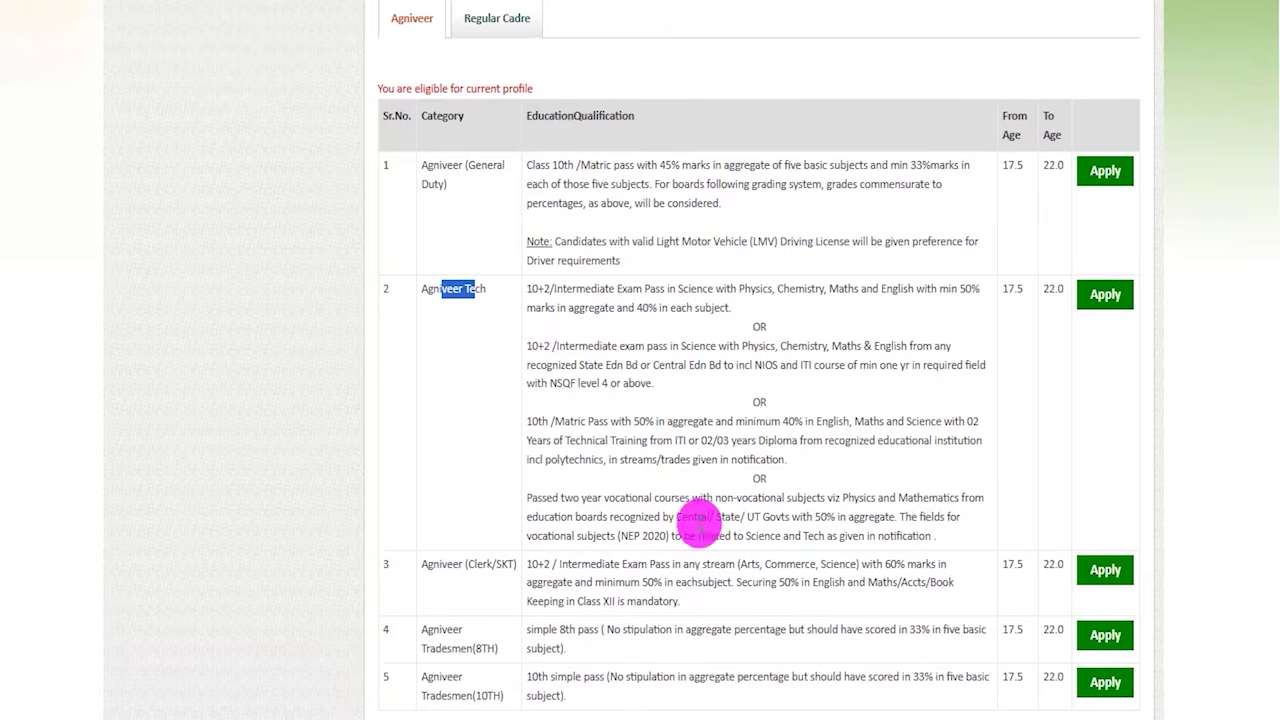
left_click(762, 308)
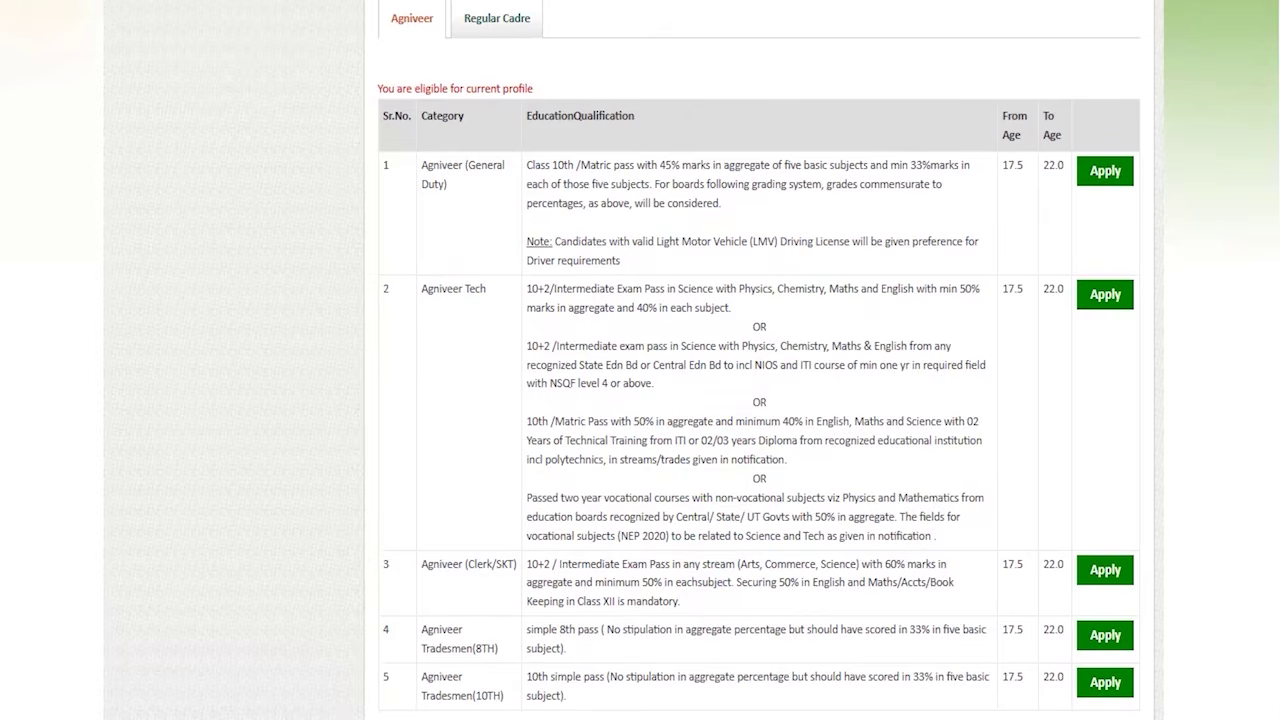
- Examine the Apply option of each Agniveer category, from General Duty to Tradesmen, and open the Regular Cadre list
left_click_drag(1136, 180, 1165, 155)
left_click_drag(1129, 305, 1157, 265)
left_click_drag(1137, 570, 1162, 546)
left_click_drag(1137, 627, 1152, 605)
left_click_drag(1140, 672, 1160, 627)
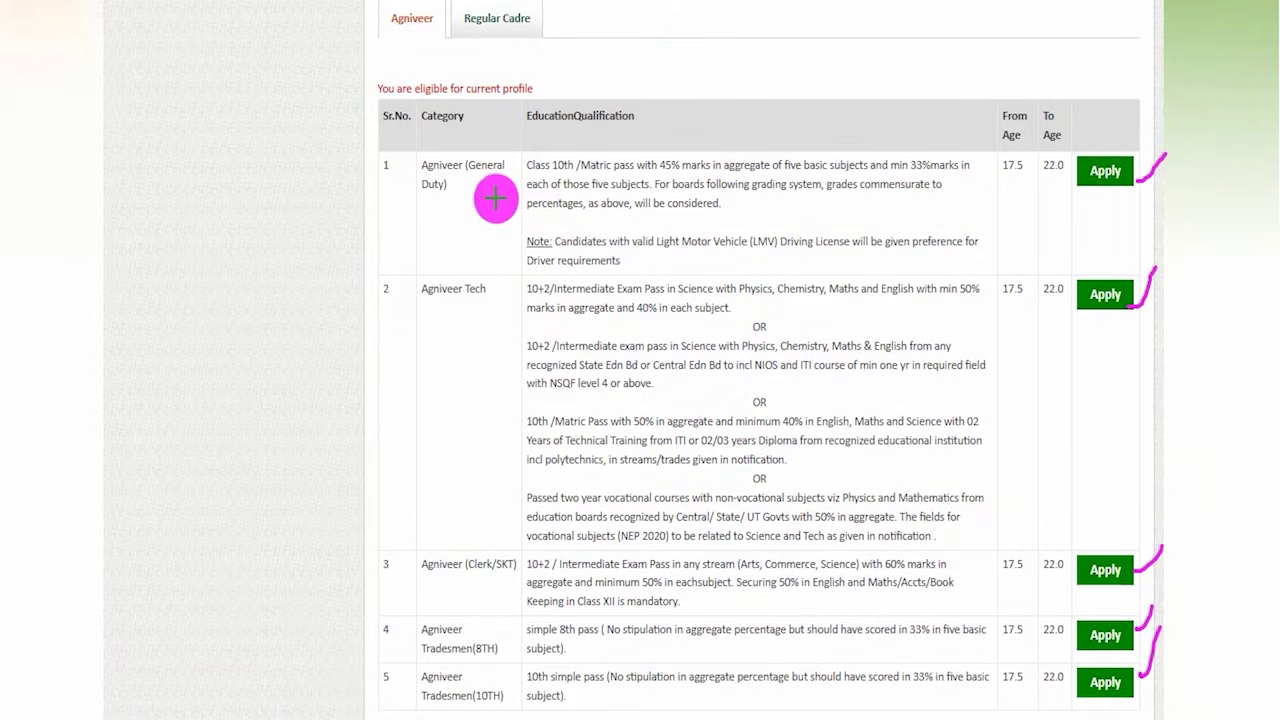
left_click_drag(476, 191, 495, 167)
left_click_drag(445, 310, 484, 312)
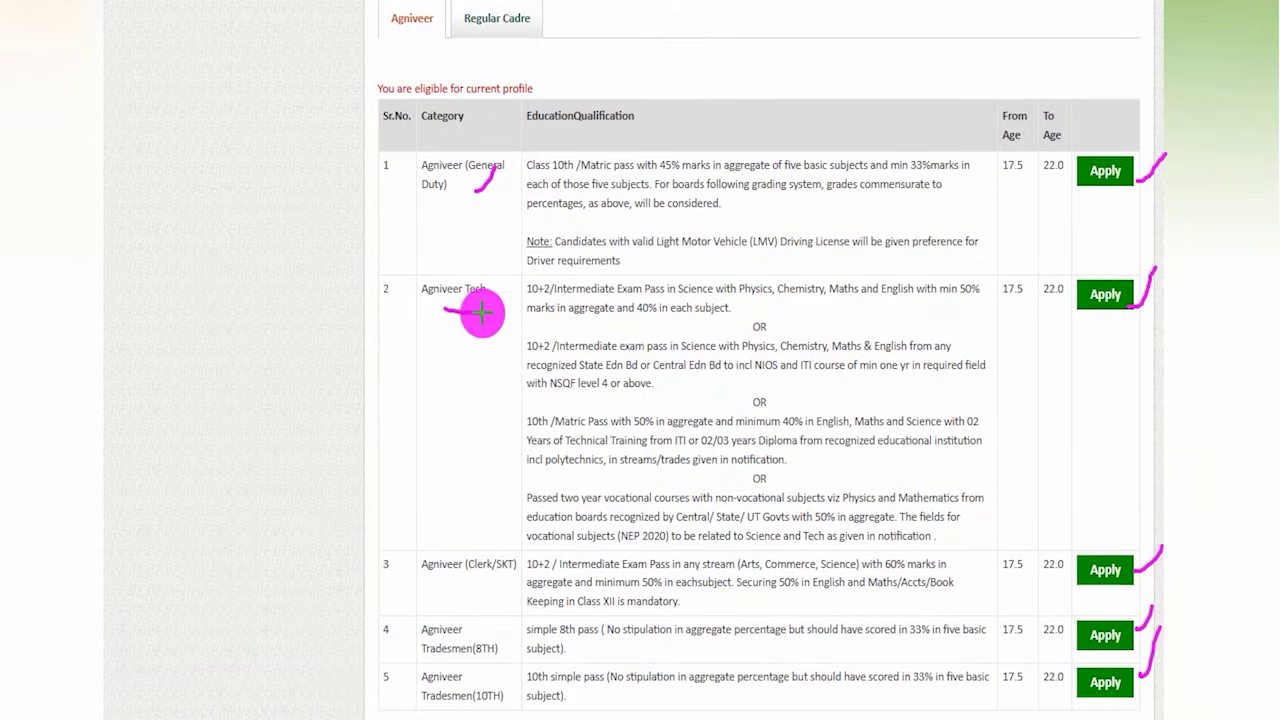
mouse_move(427, 579)
left_mouse_down()
mouse_move(502, 579)
mouse_move(474, 632)
mouse_move(471, 681)
left_mouse_up()
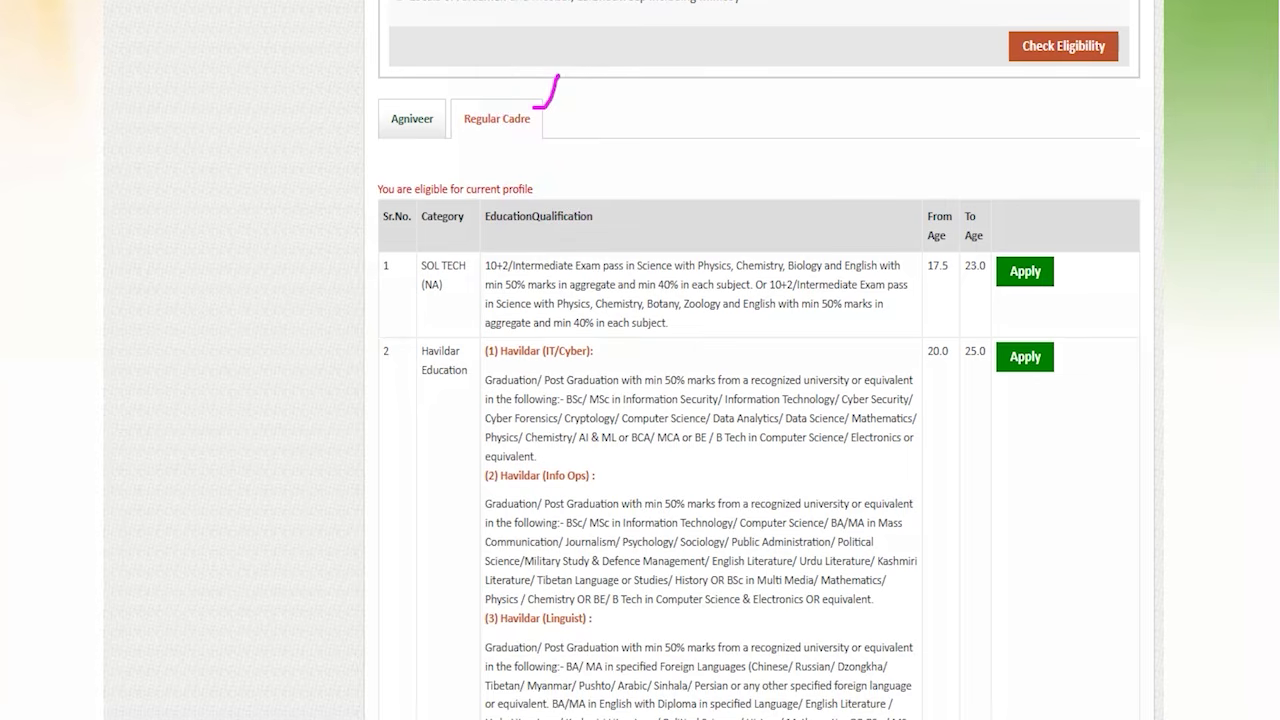
- Examine the Regular Cadre categories SOL TECH (NA) and Havildar Education with their Apply options
key("ctrl+z")
left_click_drag(530, 128, 557, 99)
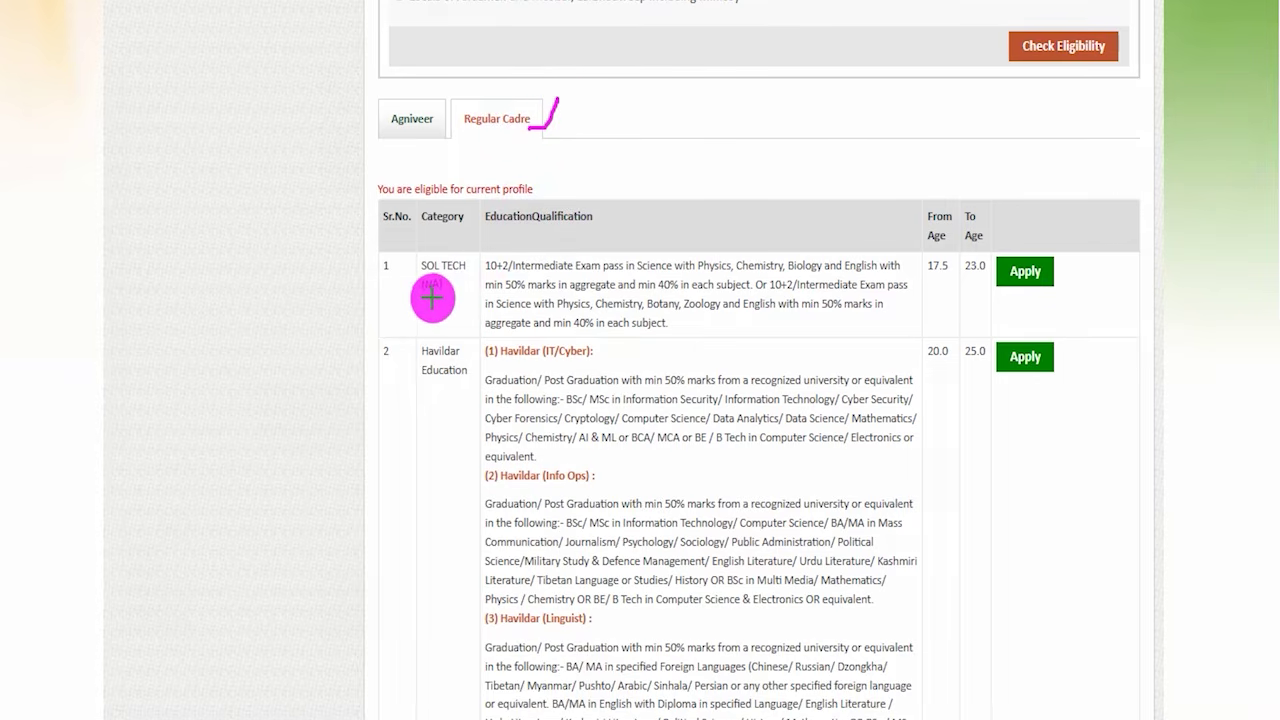
left_click_drag(421, 298, 458, 298)
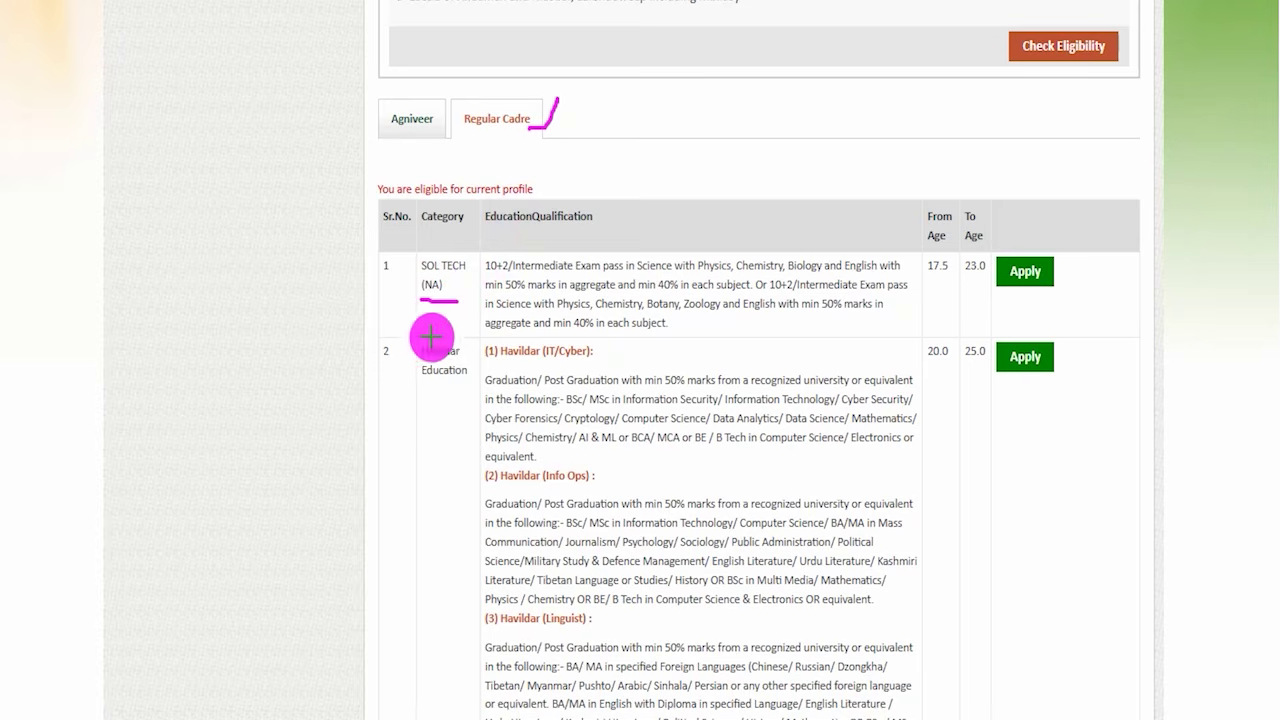
left_click_drag(422, 396, 453, 396)
left_click_drag(1048, 276, 1078, 250)
left_click_drag(1055, 350, 1107, 288)
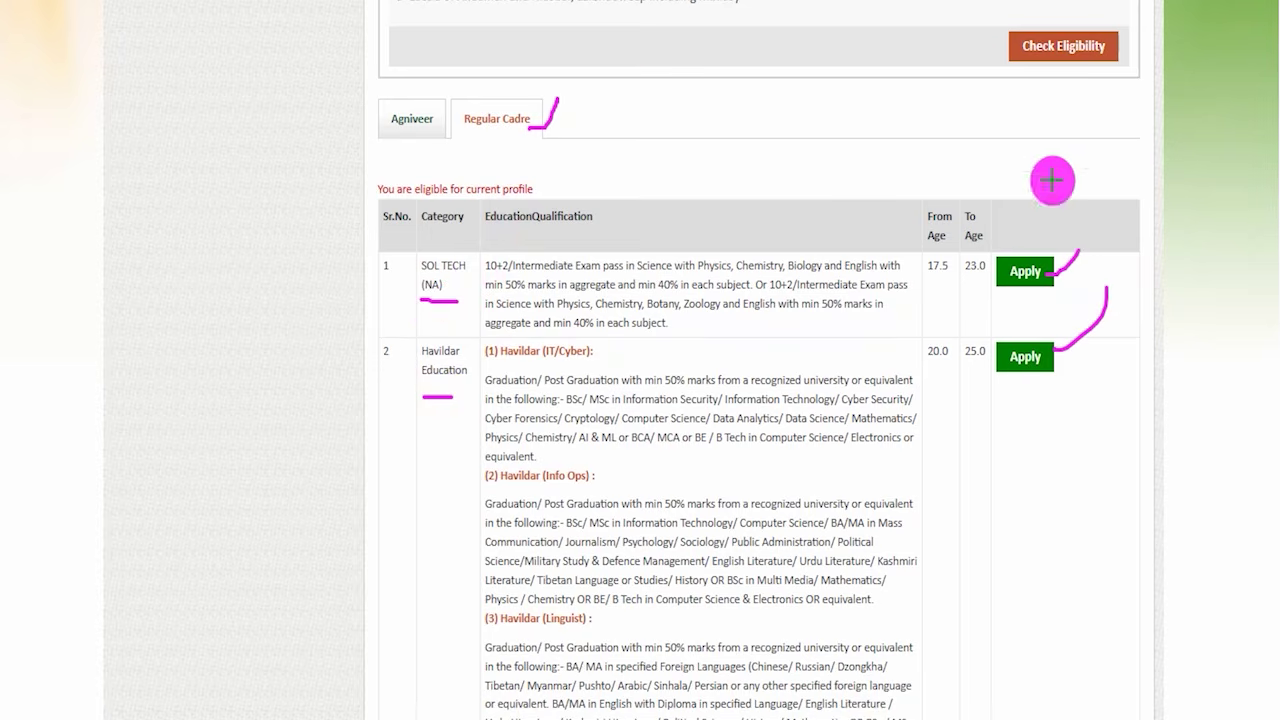
- Return to the Agniveer categories and start an application from the list
left_click(434, 110)
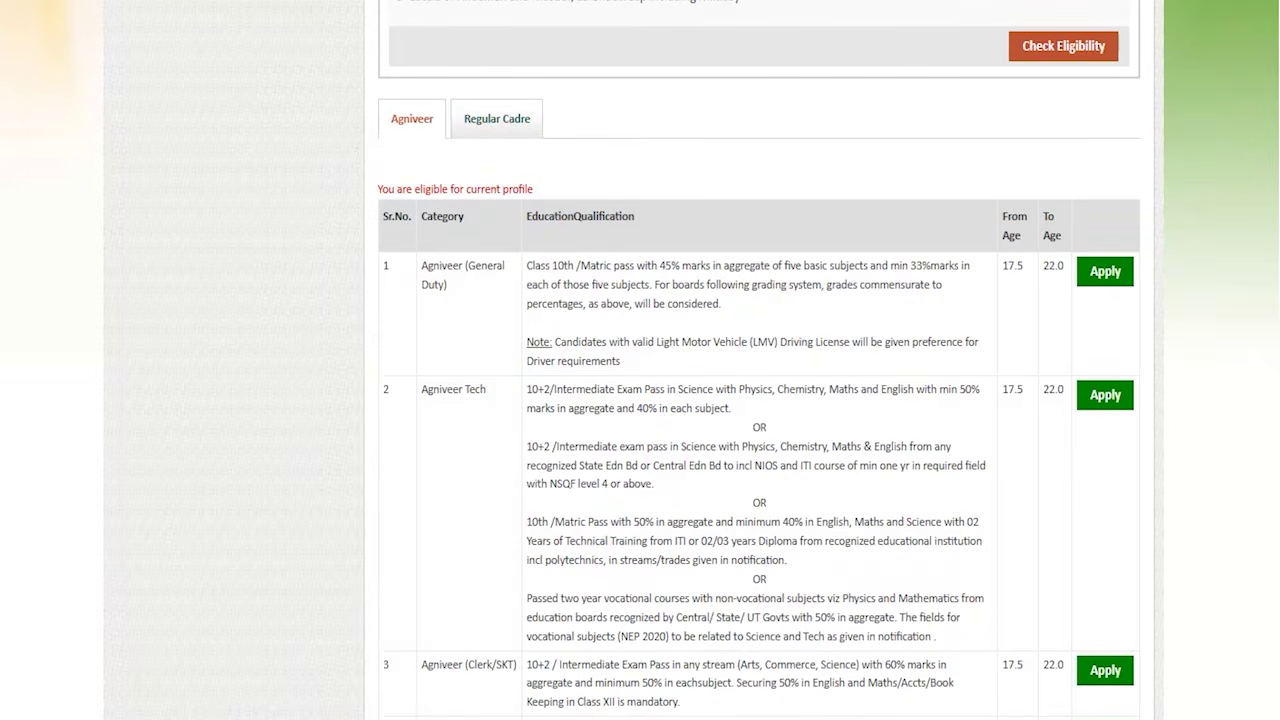
left_click_drag(1063, 246, 1136, 296)
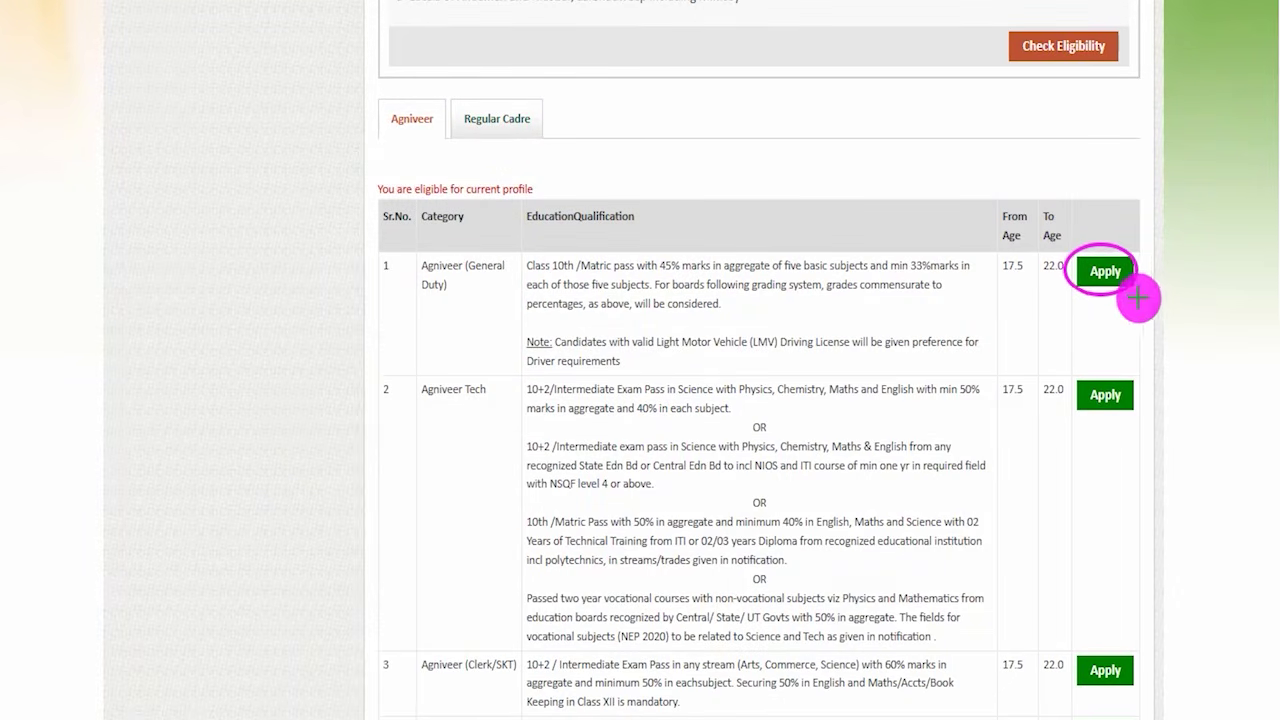
mouse_move(1143, 385)
left_mouse_down()
mouse_move(1057, 377)
mouse_move(1151, 403)
left_mouse_up()
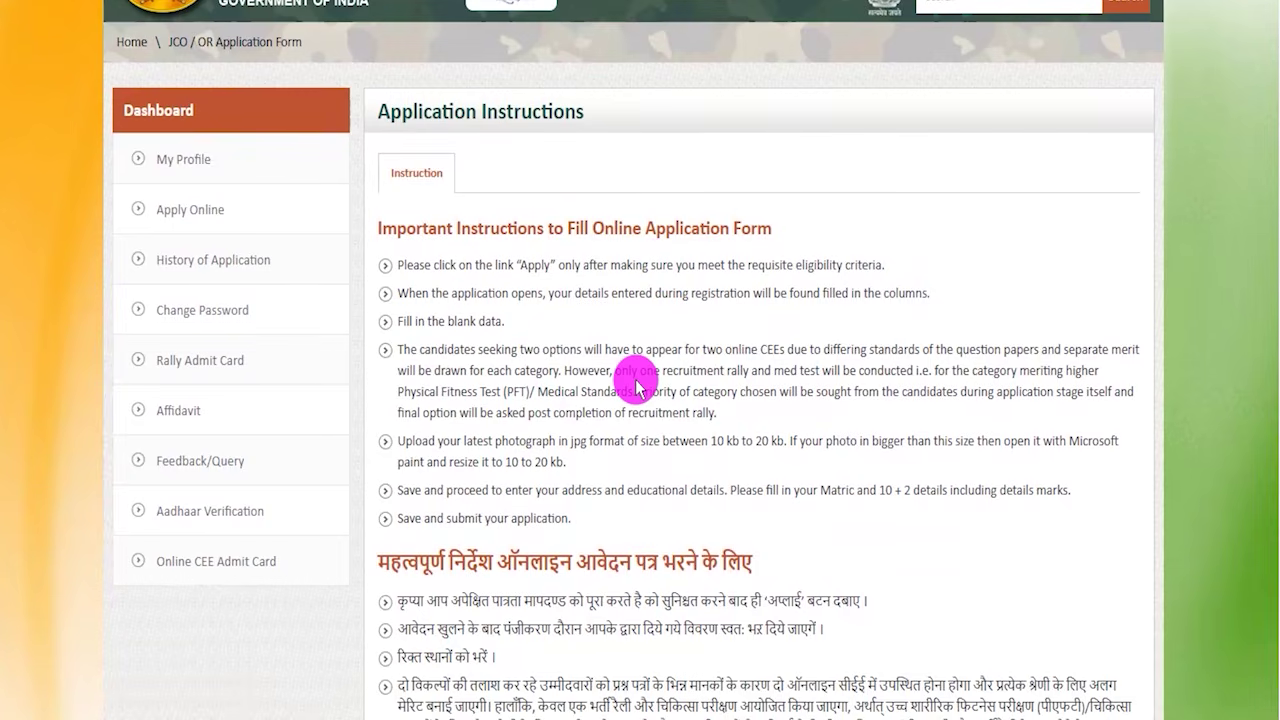
- Read the English and Hindi application instructions and continue to the Personal Information section
scroll(636, 385, "down", 3)
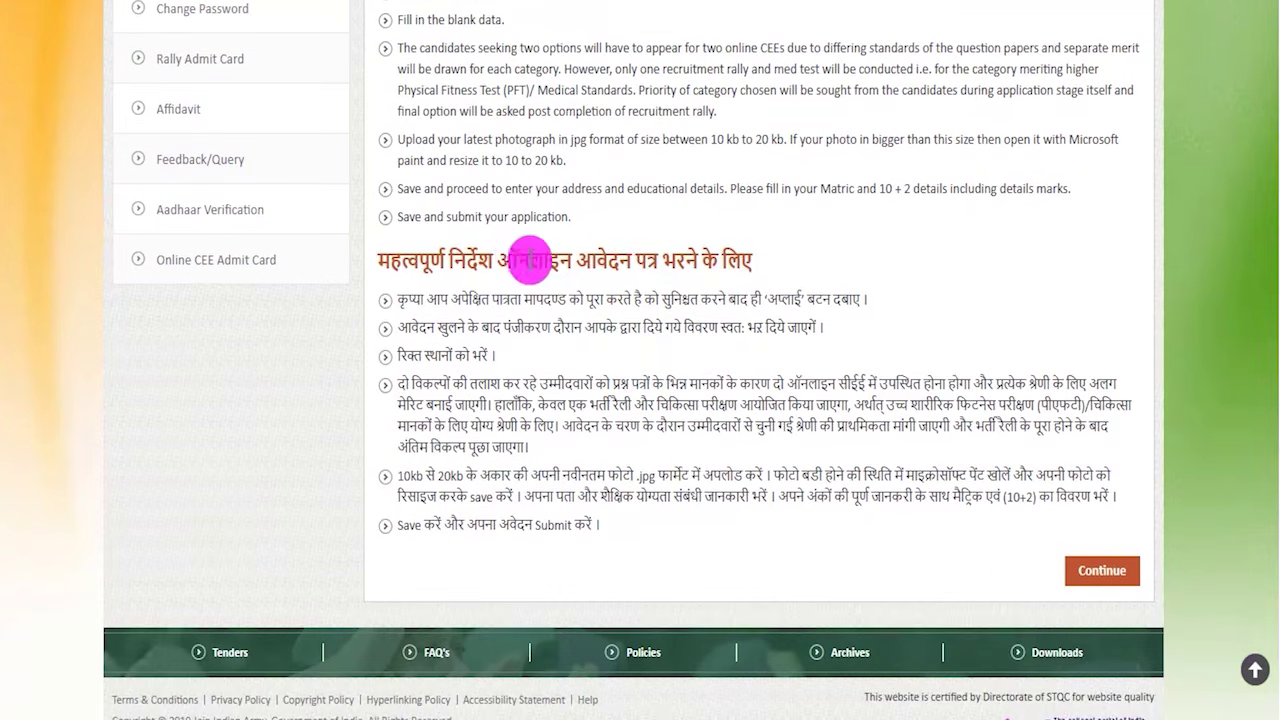
left_click_drag(478, 260, 636, 258)
left_click_drag(582, 418, 737, 410)
left_click(750, 371)
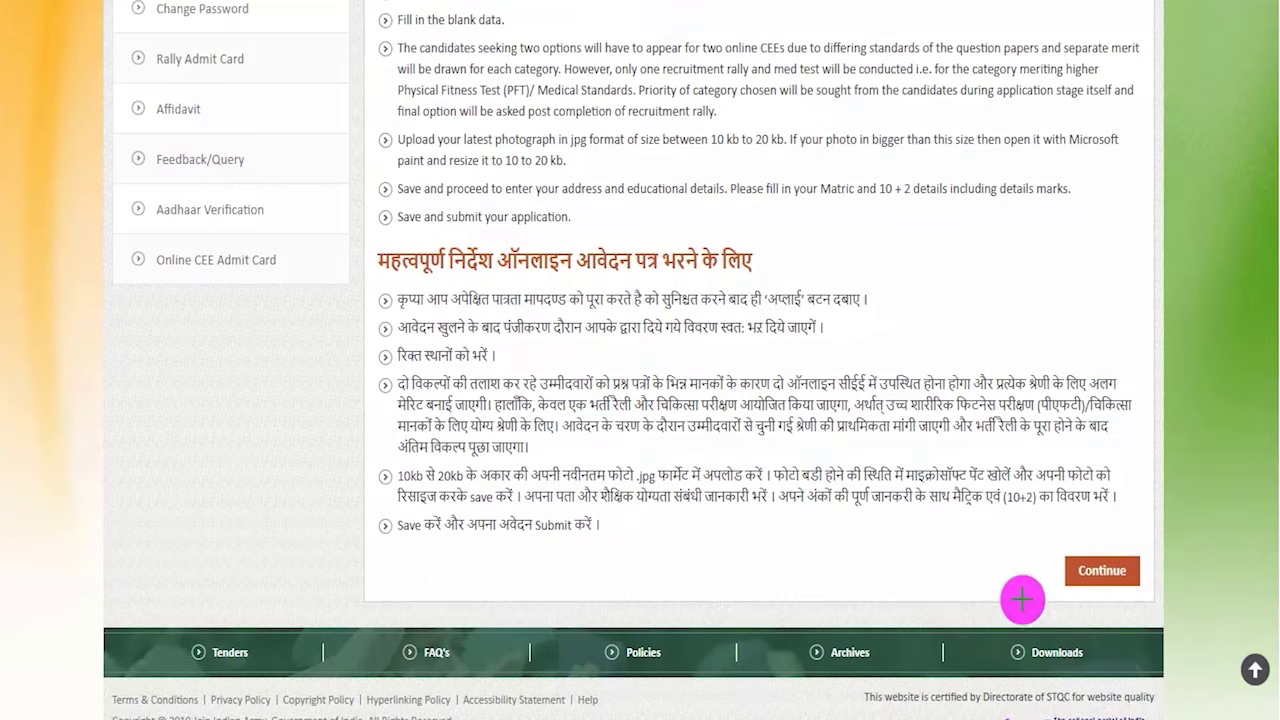
left_click_drag(996, 524, 1160, 589)
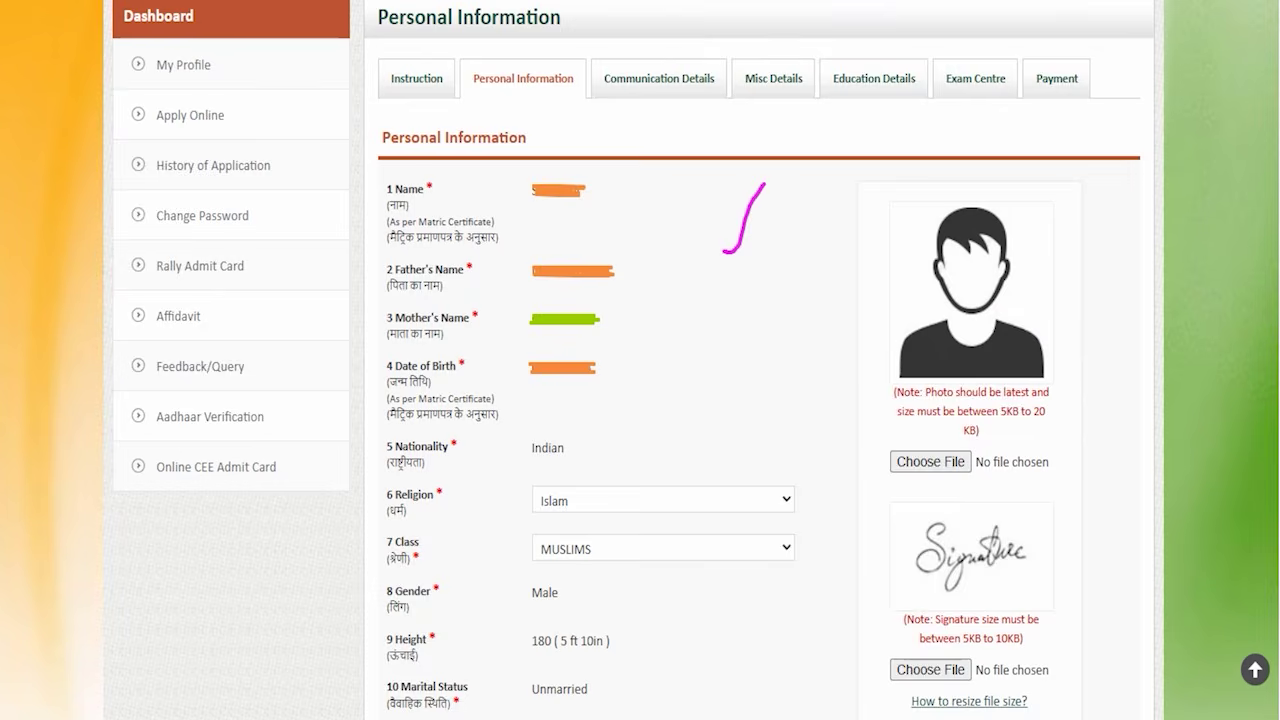
- Examine the prefilled name details and the size limits and file selection for the photo and signature uploads
left_click(740, 192)
mouse_move(711, 217)
left_mouse_down()
mouse_move(752, 150)
mouse_move(720, 259)
left_mouse_up()
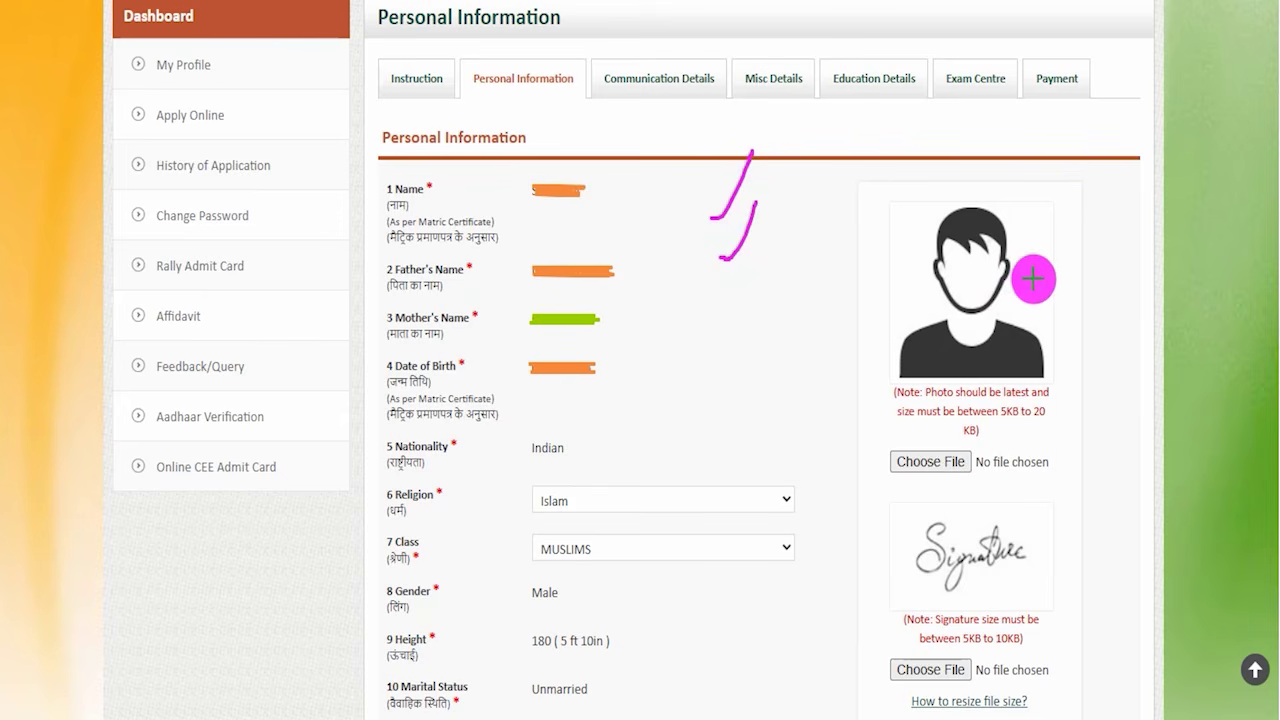
left_click_drag(1033, 279, 1068, 240)
left_click_drag(1051, 562, 1122, 479)
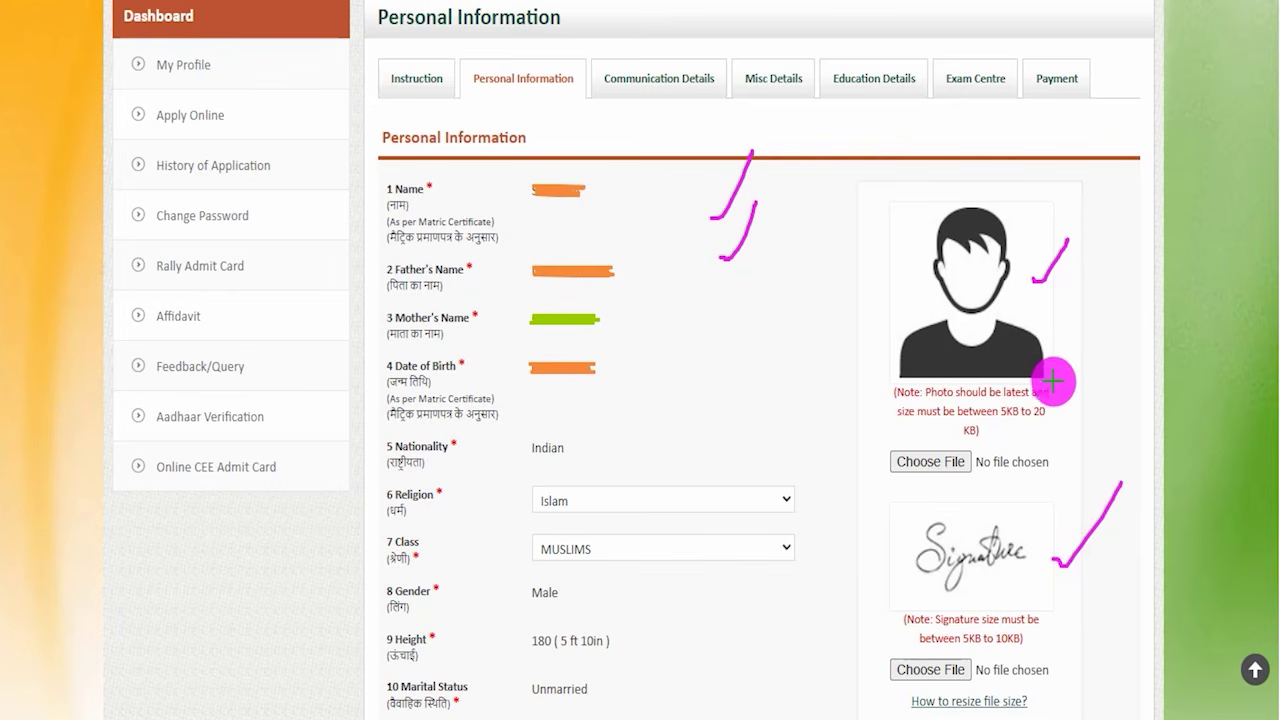
left_click_drag(1005, 422, 1106, 422)
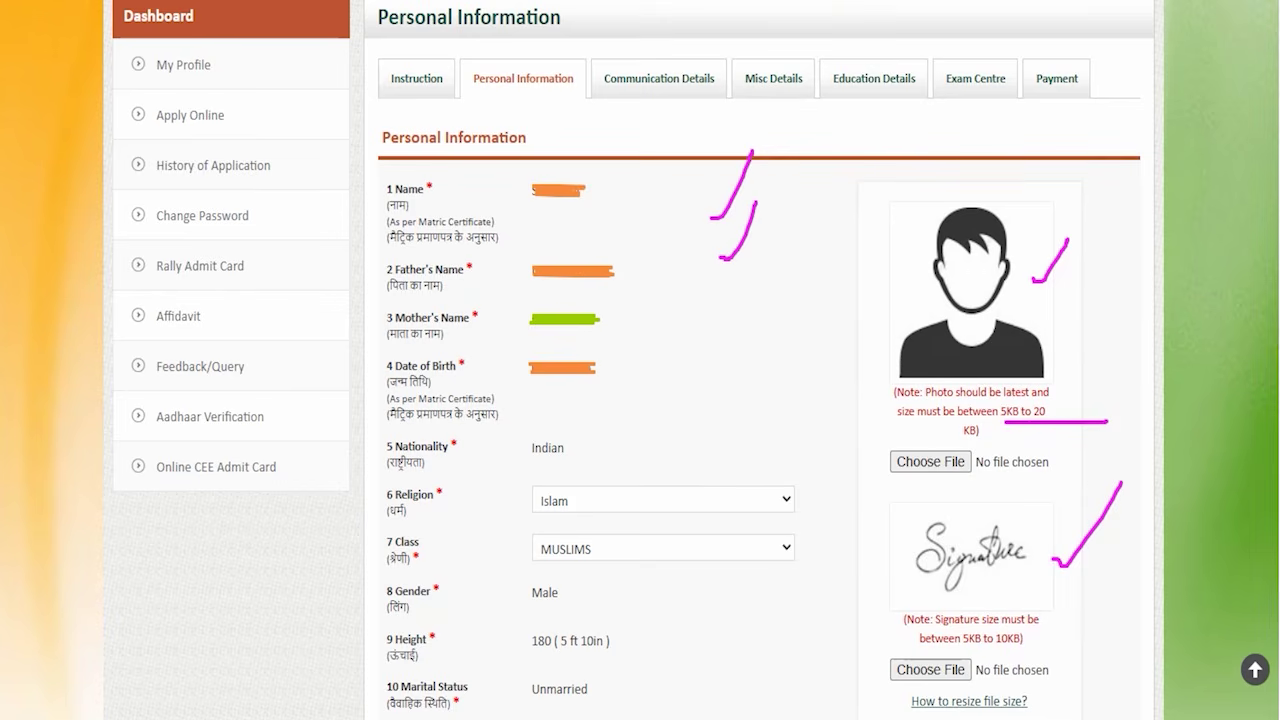
left_click_drag(1071, 333, 1092, 295)
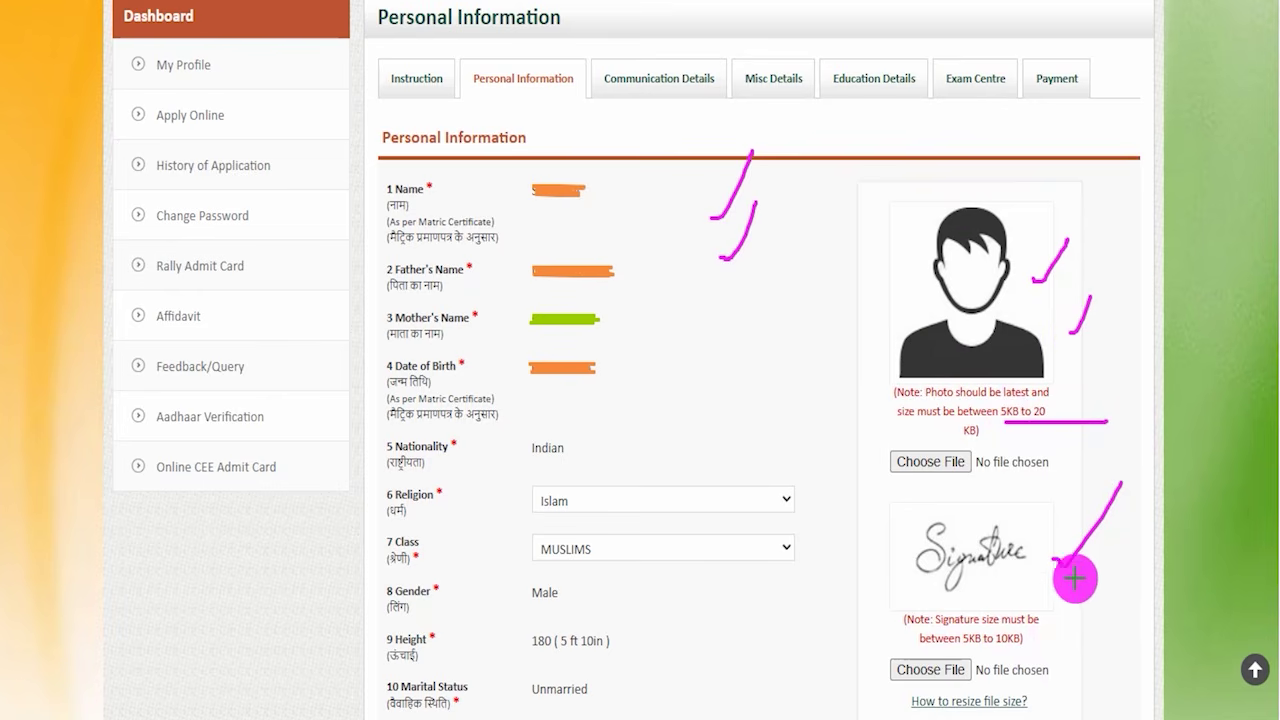
left_click_drag(1080, 581, 1110, 522)
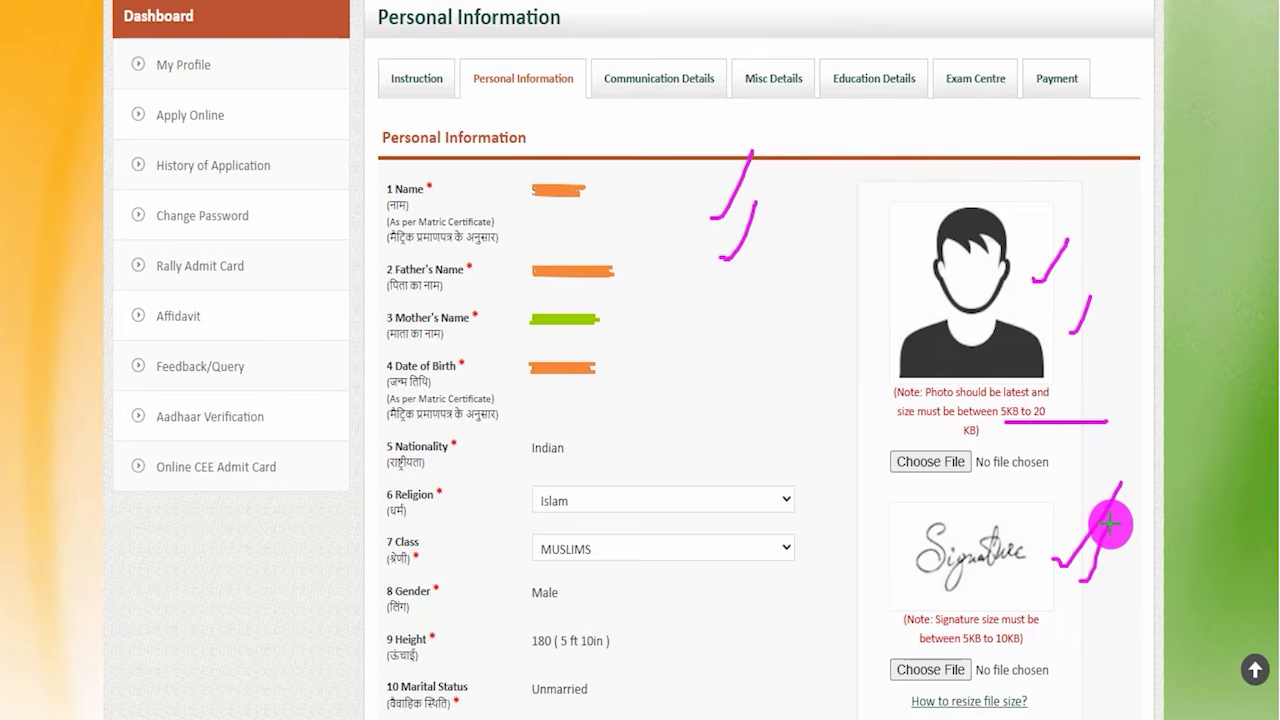
left_click_drag(971, 456, 1000, 413)
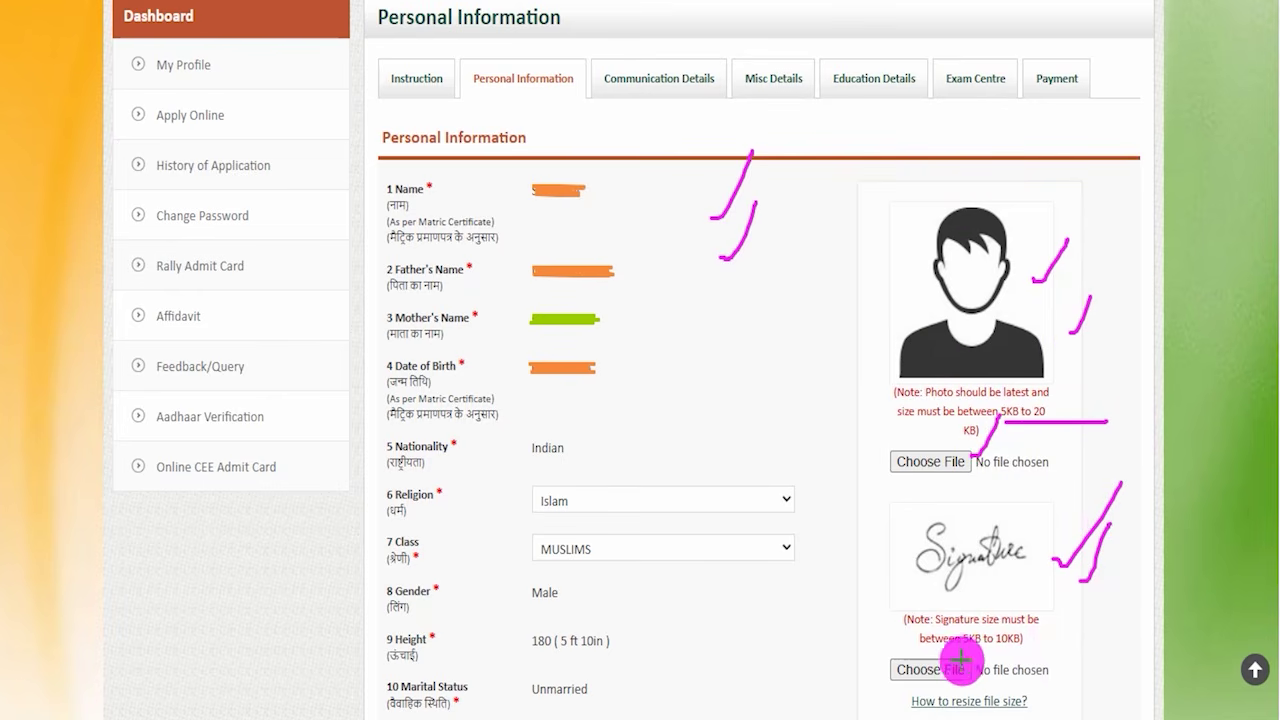
left_click_drag(971, 660, 1025, 570)
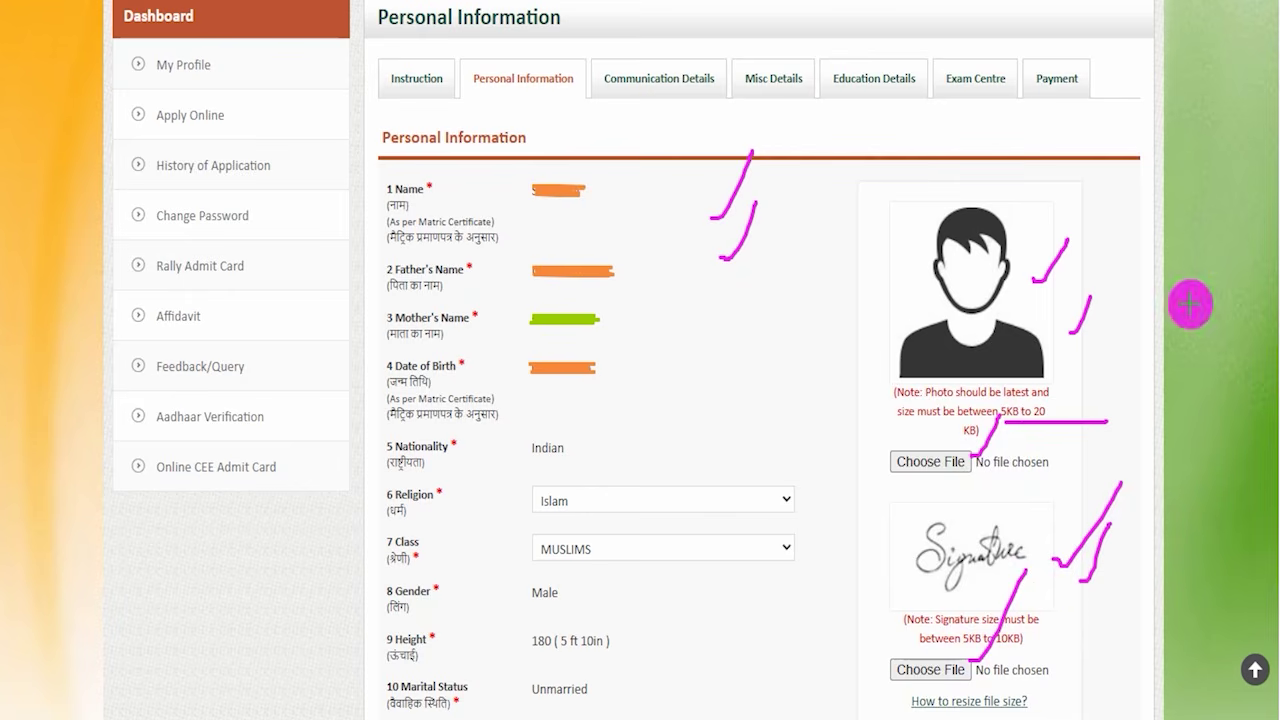
- Examine the photo, signature, religion, class and Aadhaar number fields of Personal Information, then continue to Communication Details
left_click_drag(900, 308, 938, 250)
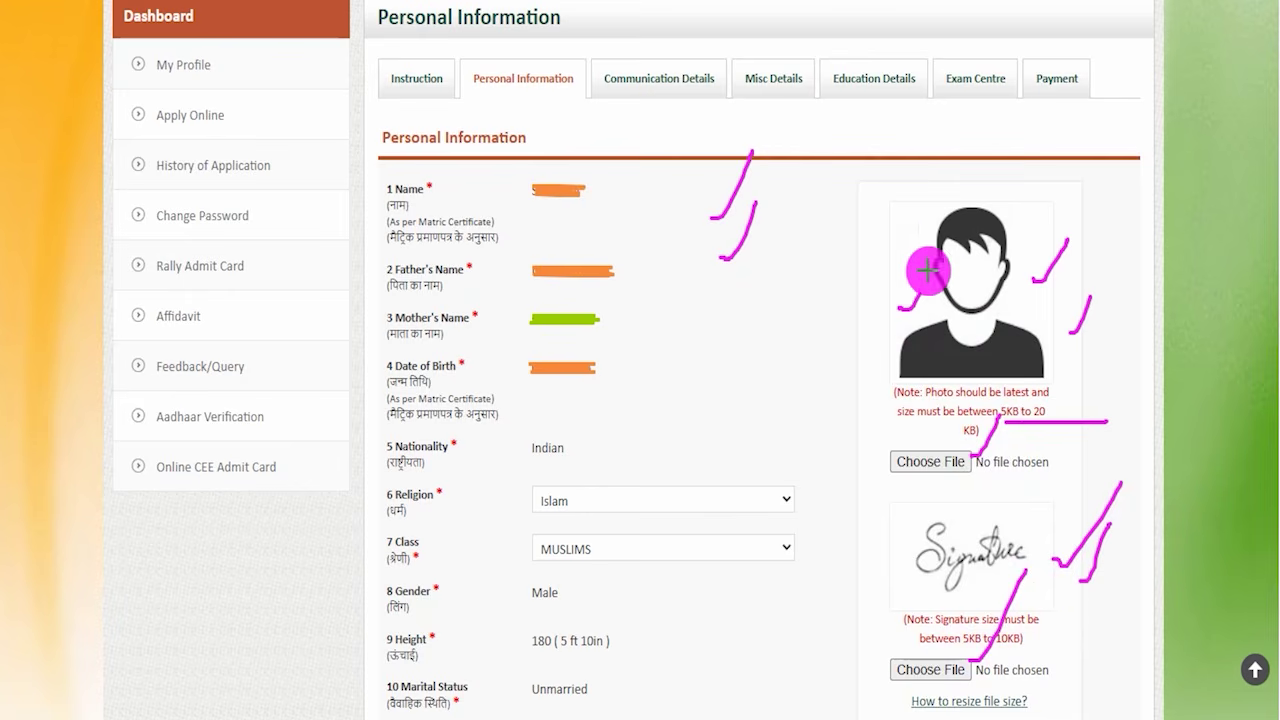
left_click_drag(912, 568, 967, 497)
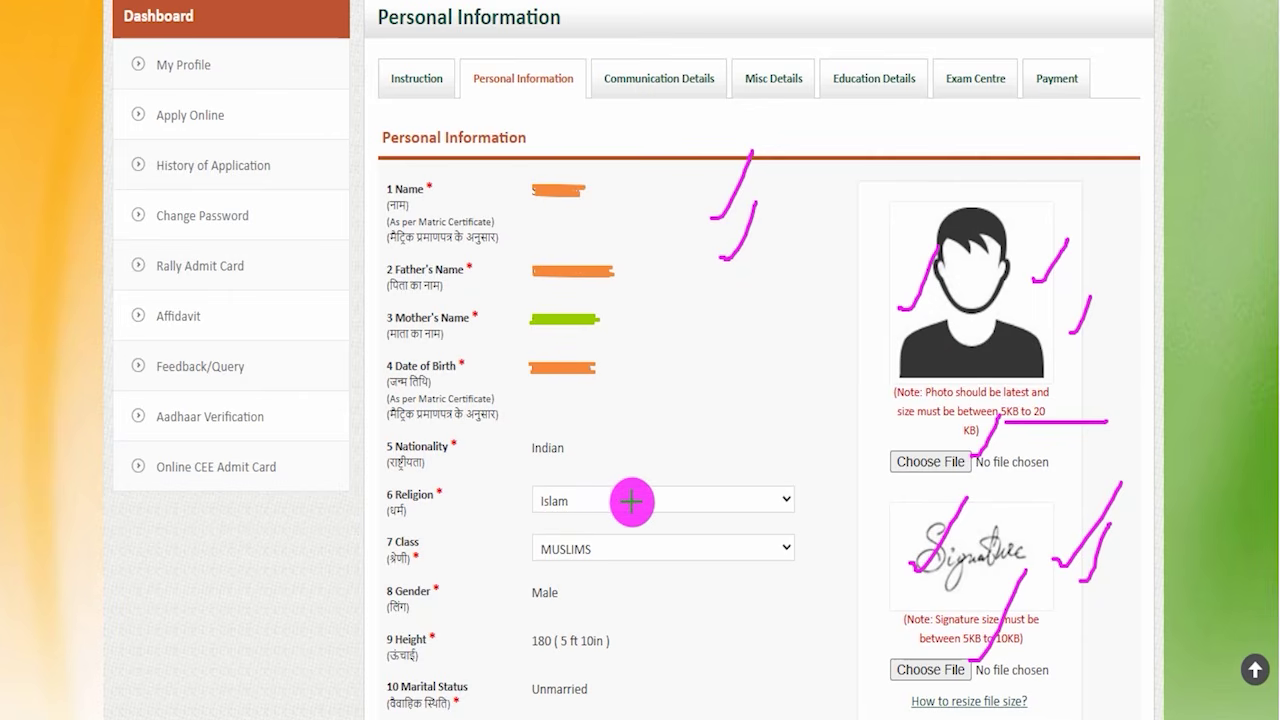
left_click_drag(603, 504, 647, 430)
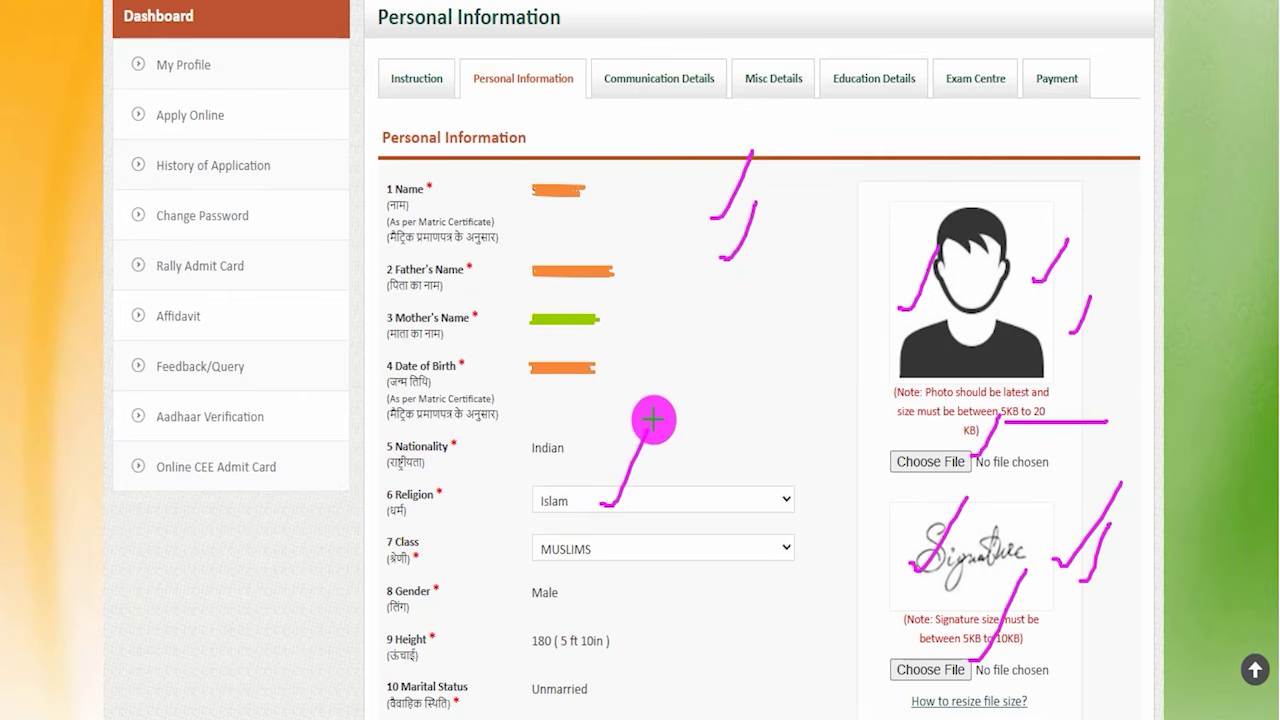
left_click_drag(663, 539, 696, 460)
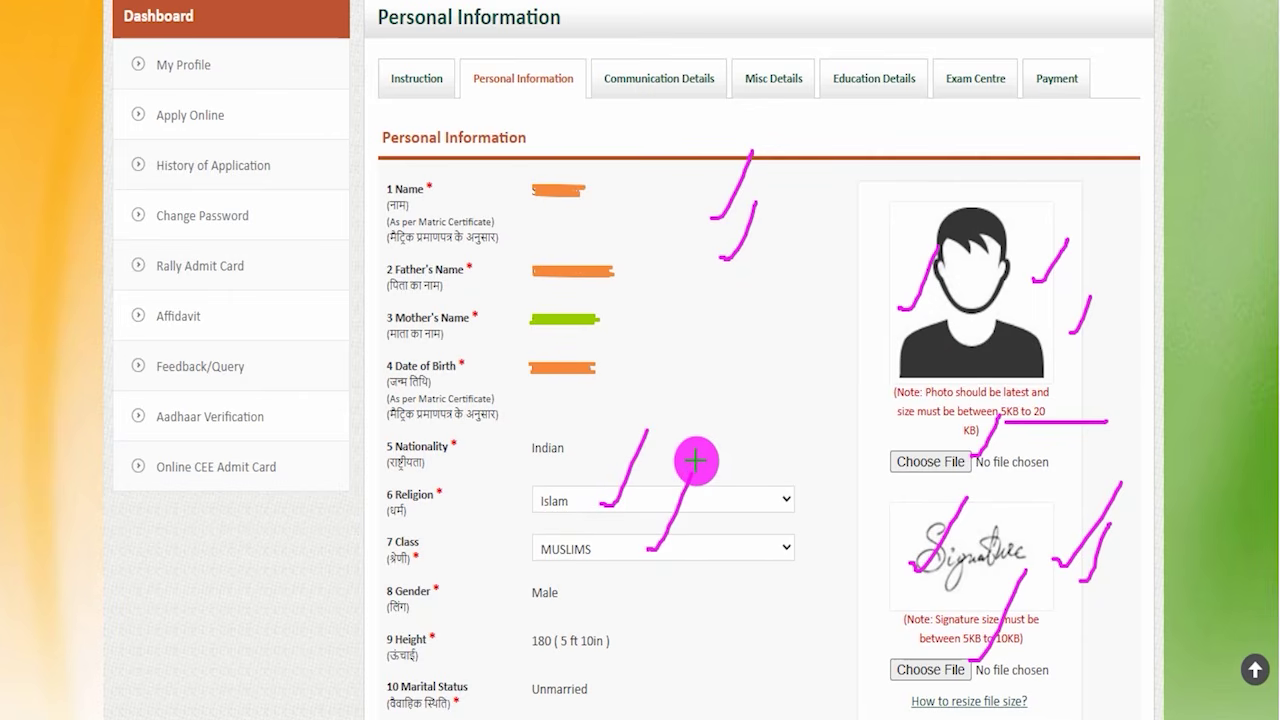
scroll(680, 610, "down", 5)
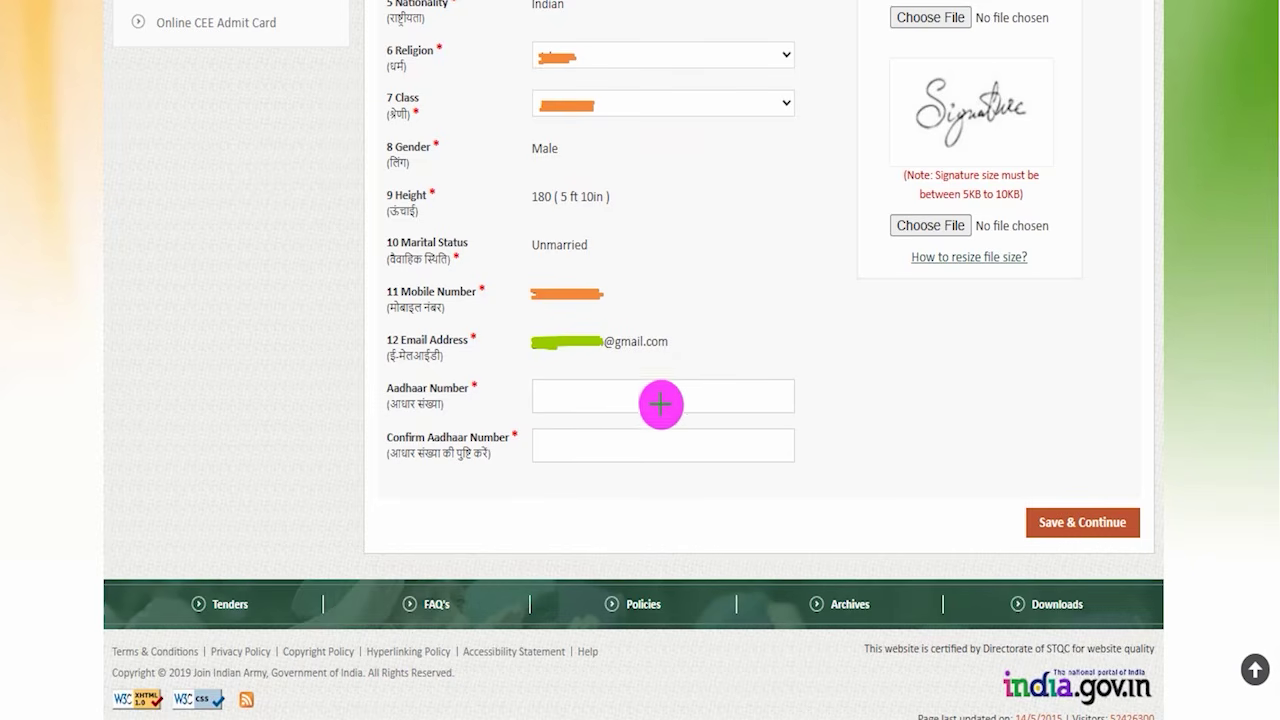
left_click_drag(661, 394, 719, 322)
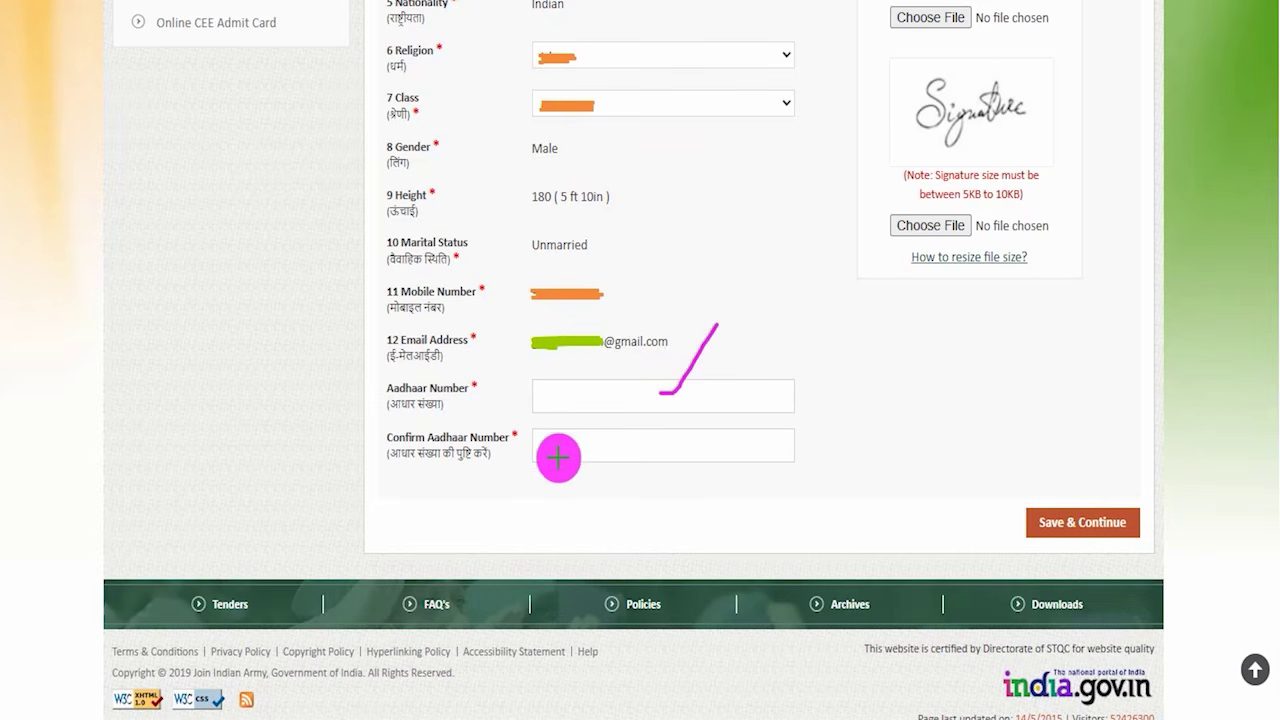
left_click_drag(560, 451, 606, 402)
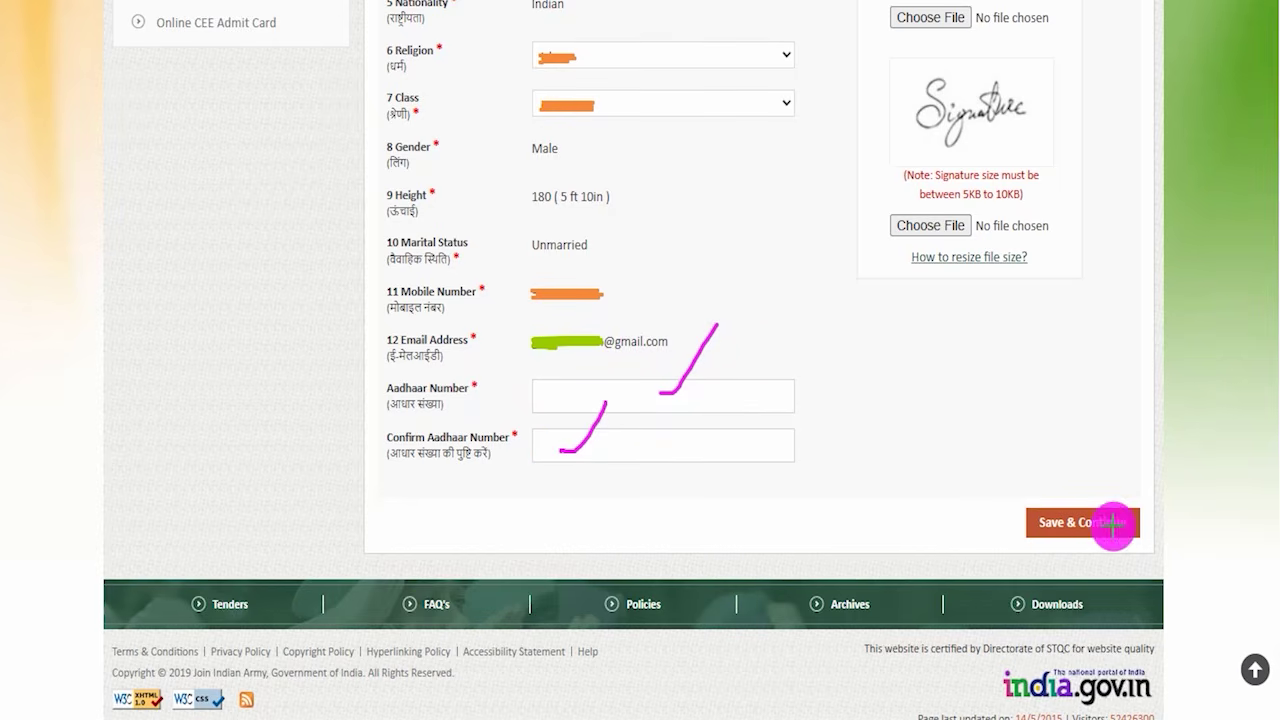
mouse_move(951, 466)
left_mouse_down()
mouse_move(1151, 509)
mouse_move(1160, 548)
left_mouse_up()
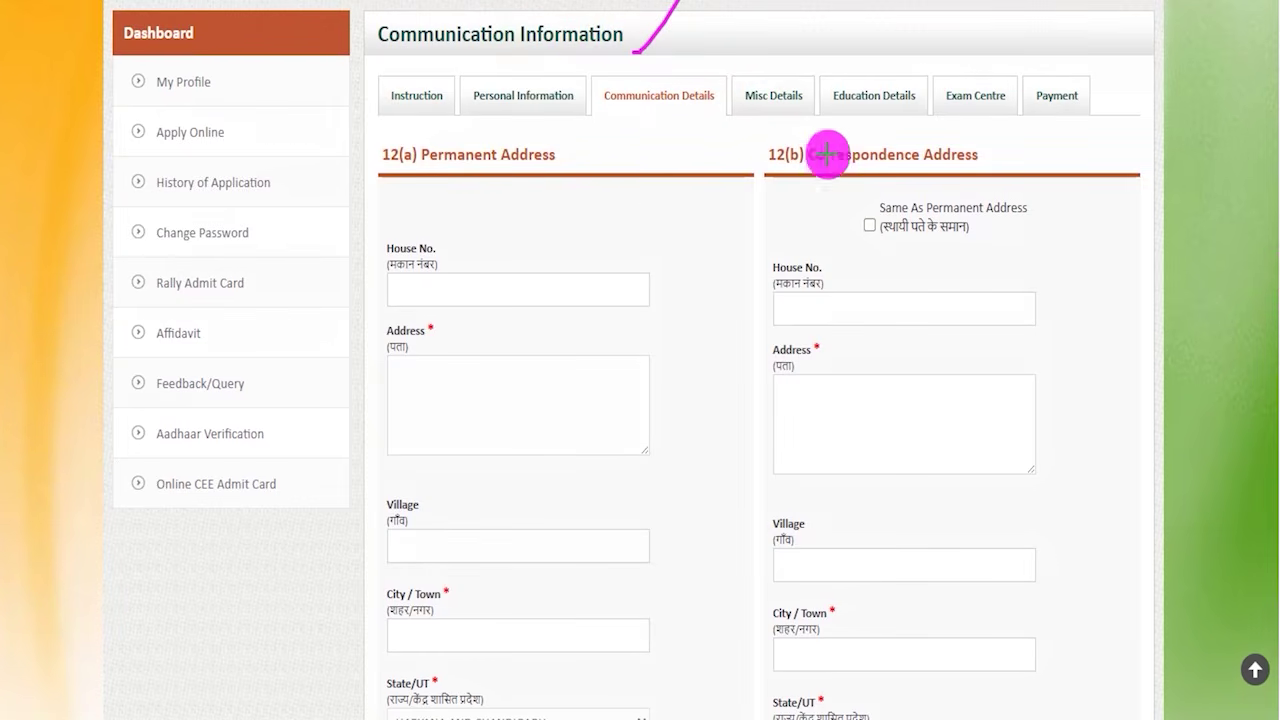
- Examine the house number, address, village and city fields under the permanent and correspondence addresses
left_click_drag(465, 167, 508, 162)
left_click_drag(438, 291, 494, 298)
left_click(479, 400)
left_click_drag(474, 558, 533, 558)
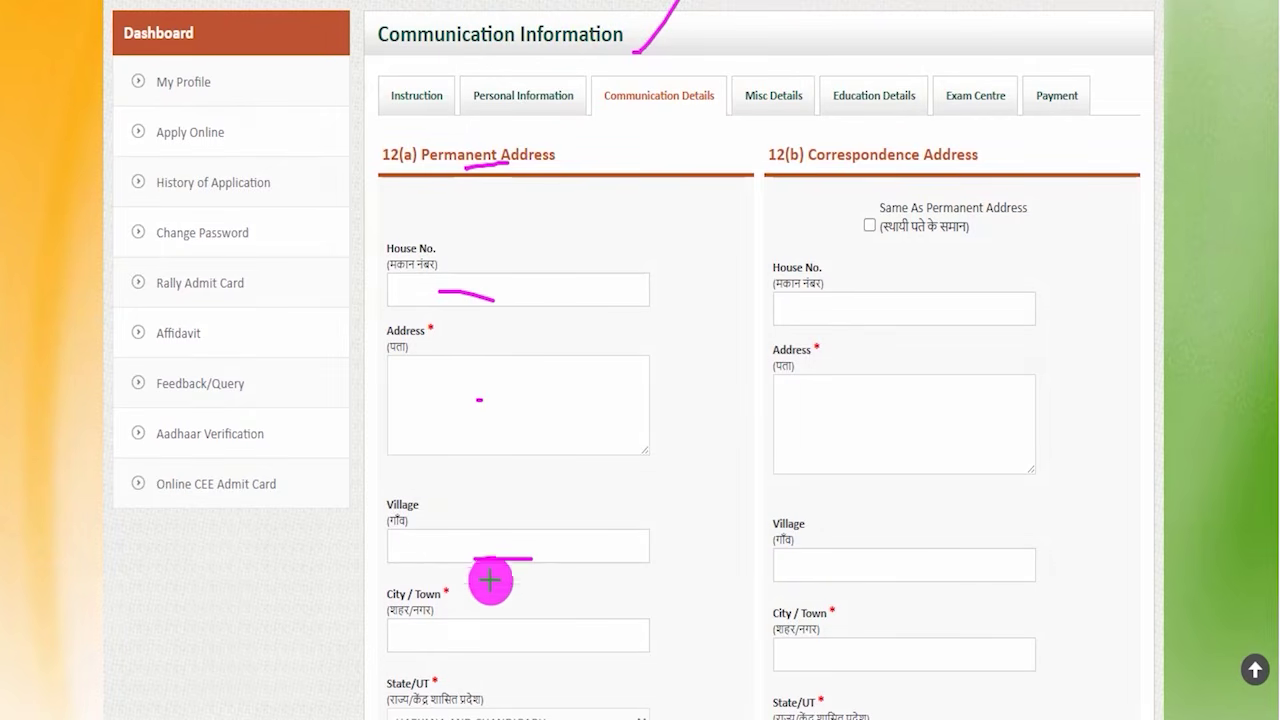
left_click_drag(477, 635, 539, 635)
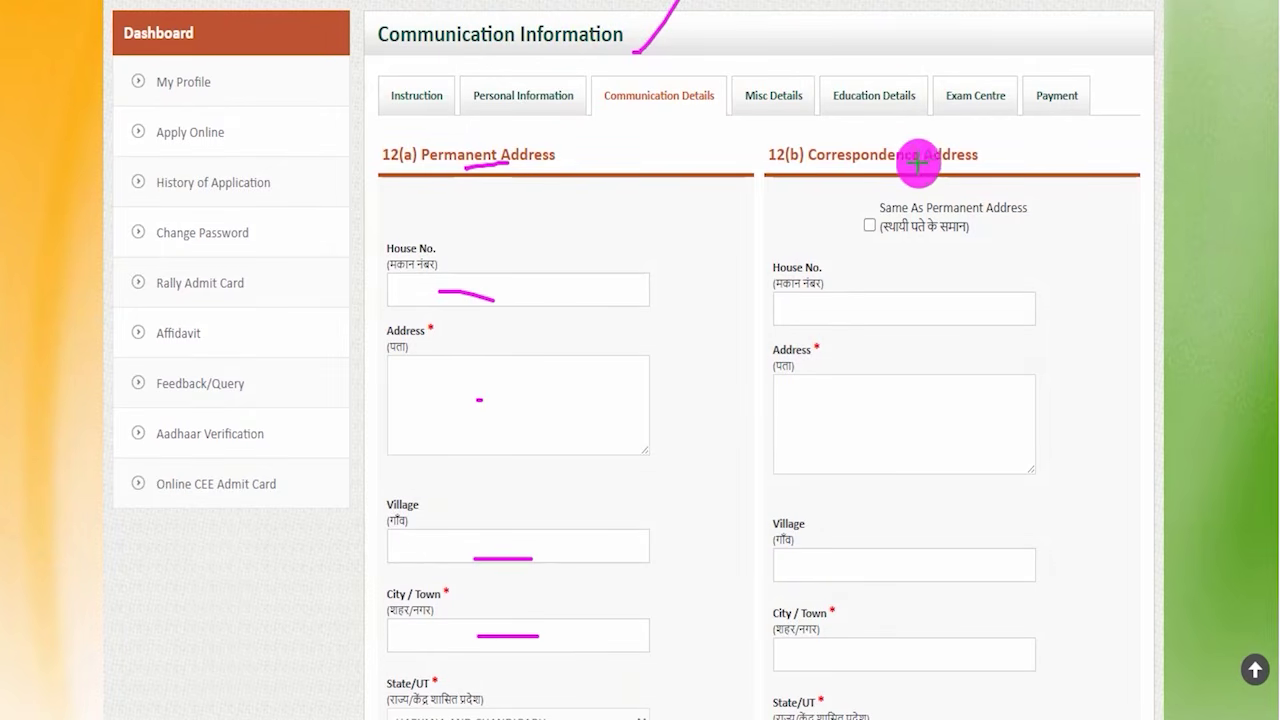
left_click_drag(988, 155, 1018, 112)
left_click_drag(849, 308, 923, 308)
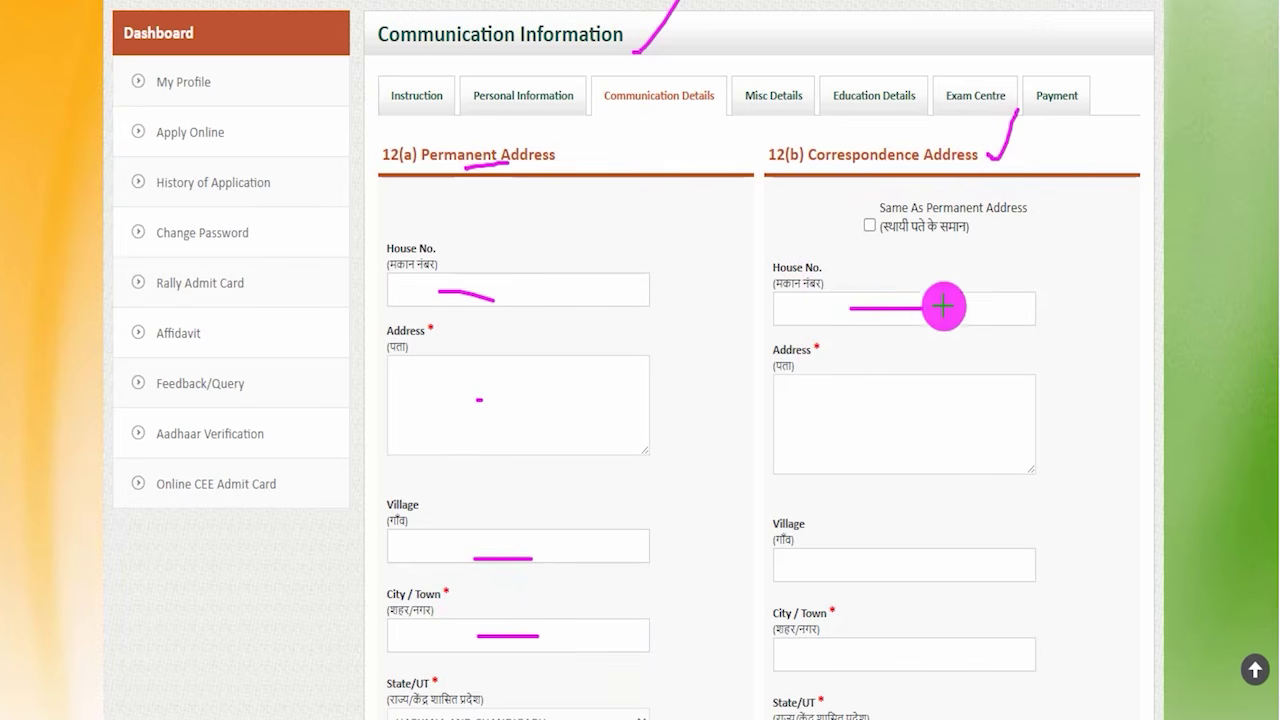
left_click_drag(888, 422, 963, 422)
left_click_drag(864, 565, 954, 565)
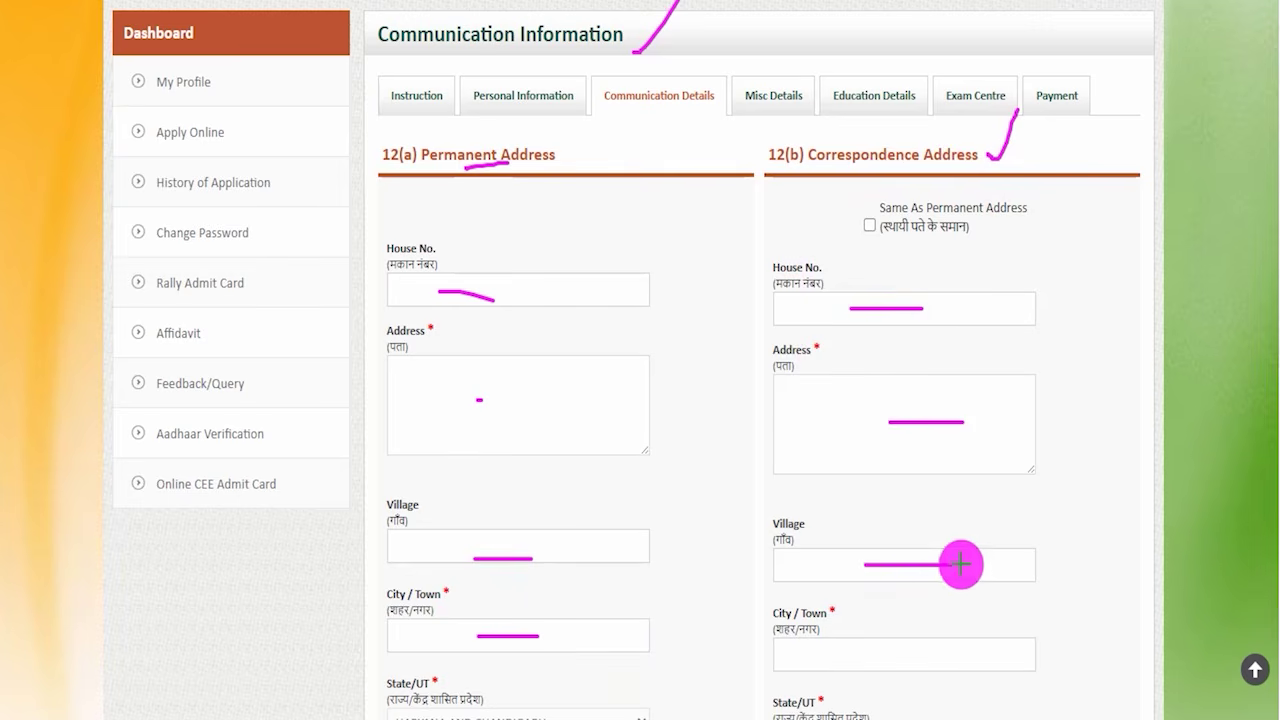
left_click_drag(888, 659, 948, 659)
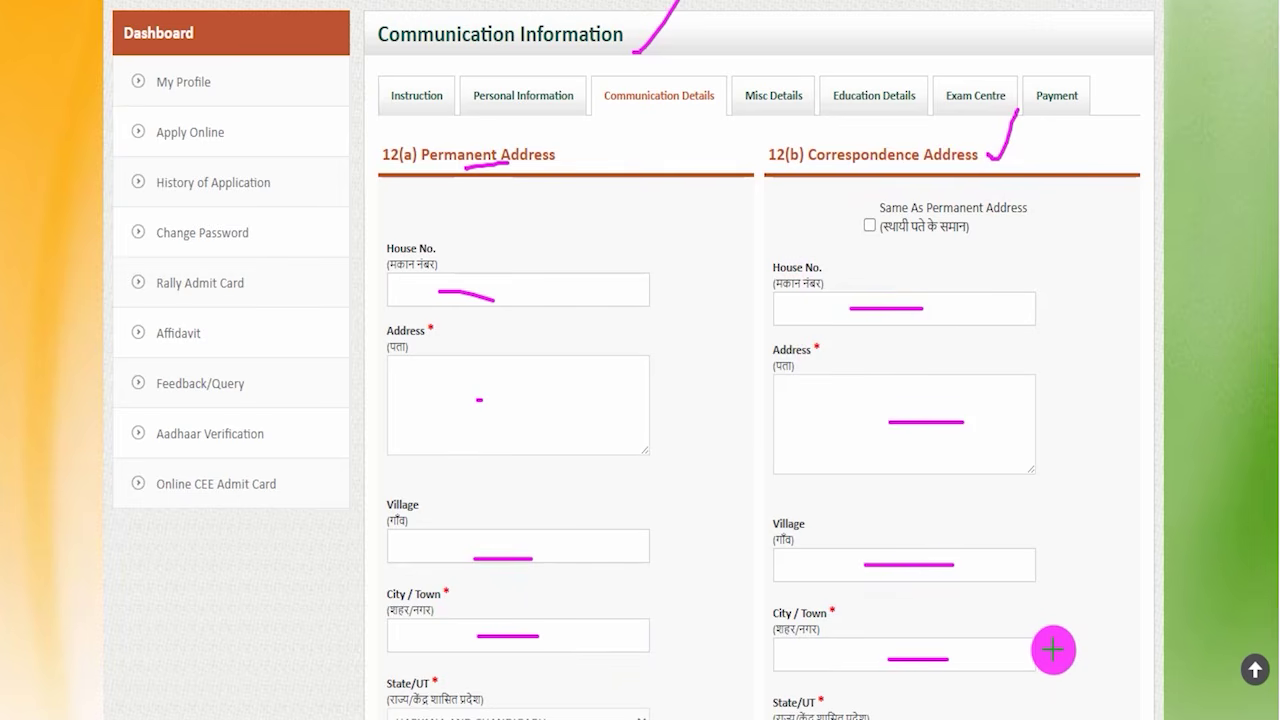
- Review the Same As Permanent Address option and the remaining address fields, then continue to Misc Details
left_click_drag(854, 166, 938, 164)
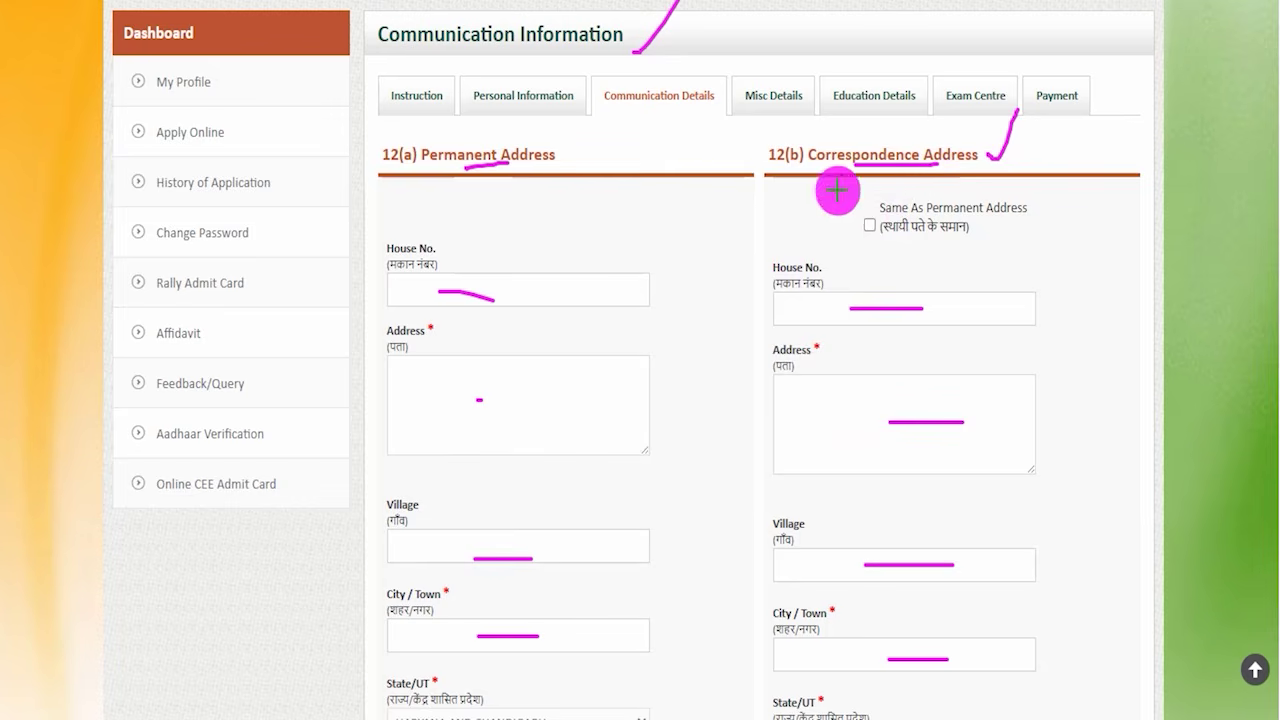
left_click_drag(503, 171, 597, 171)
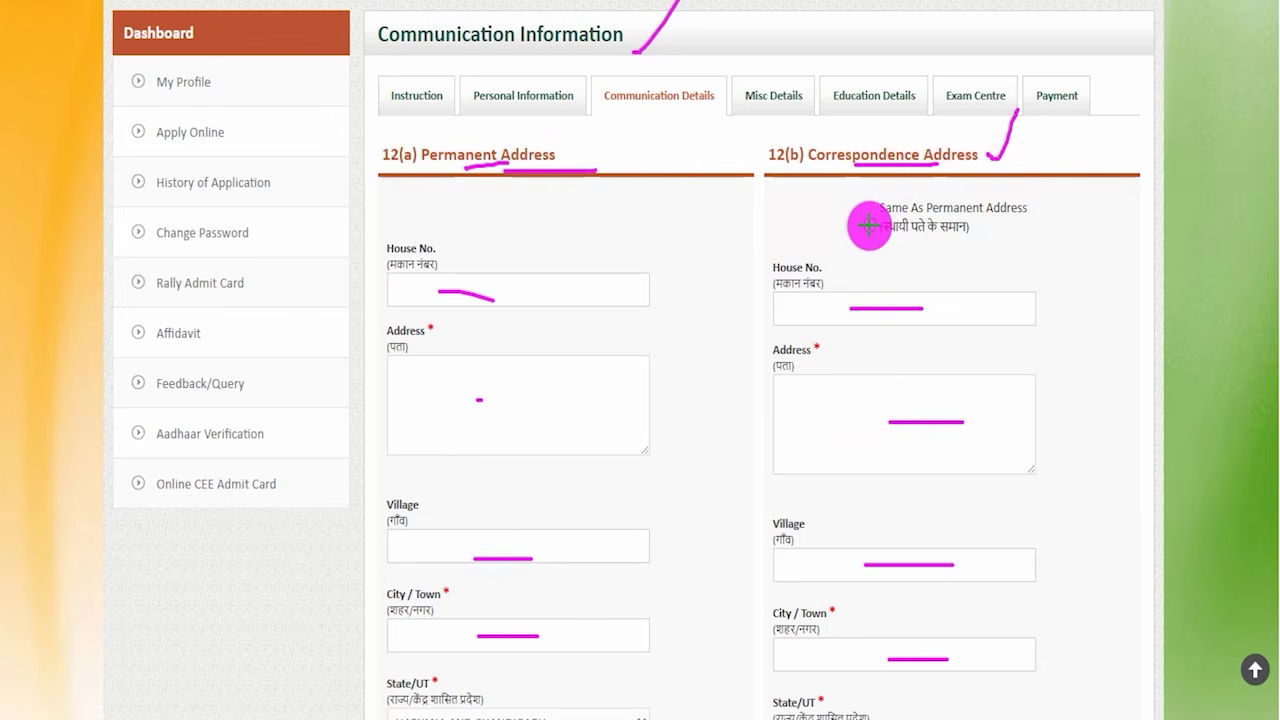
left_click_drag(868, 226, 886, 188)
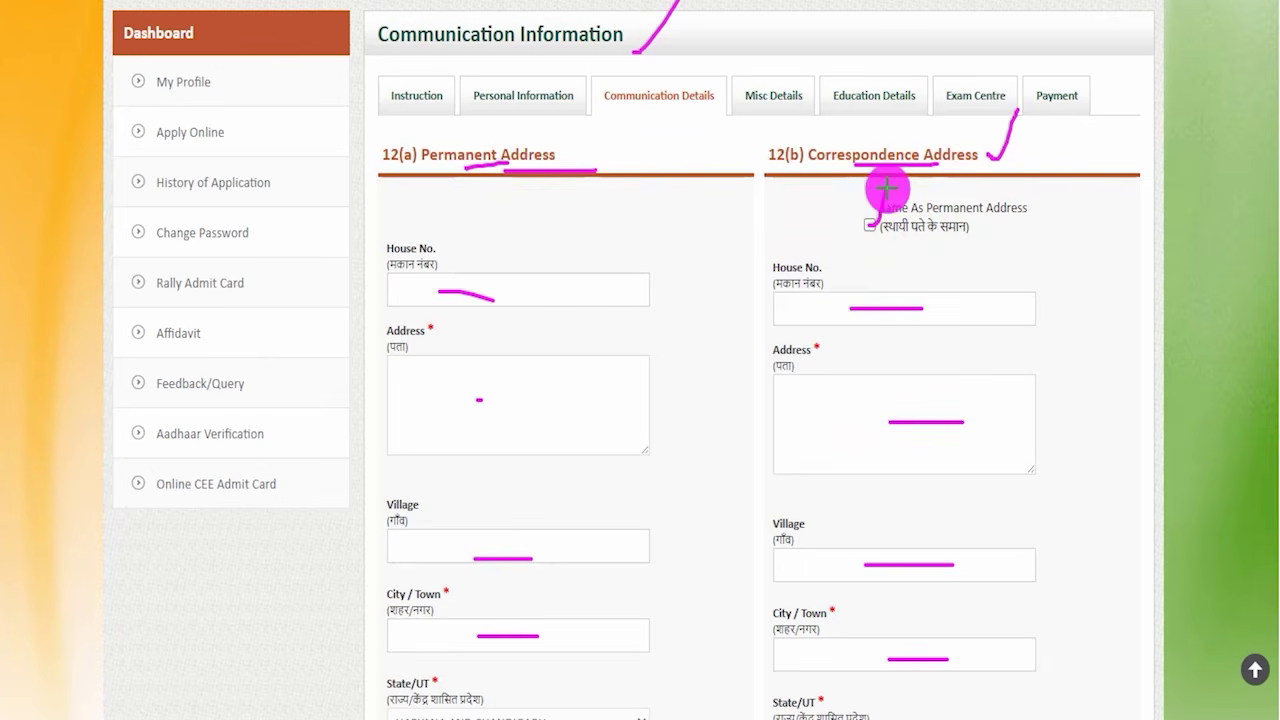
left_click_drag(803, 186, 918, 187)
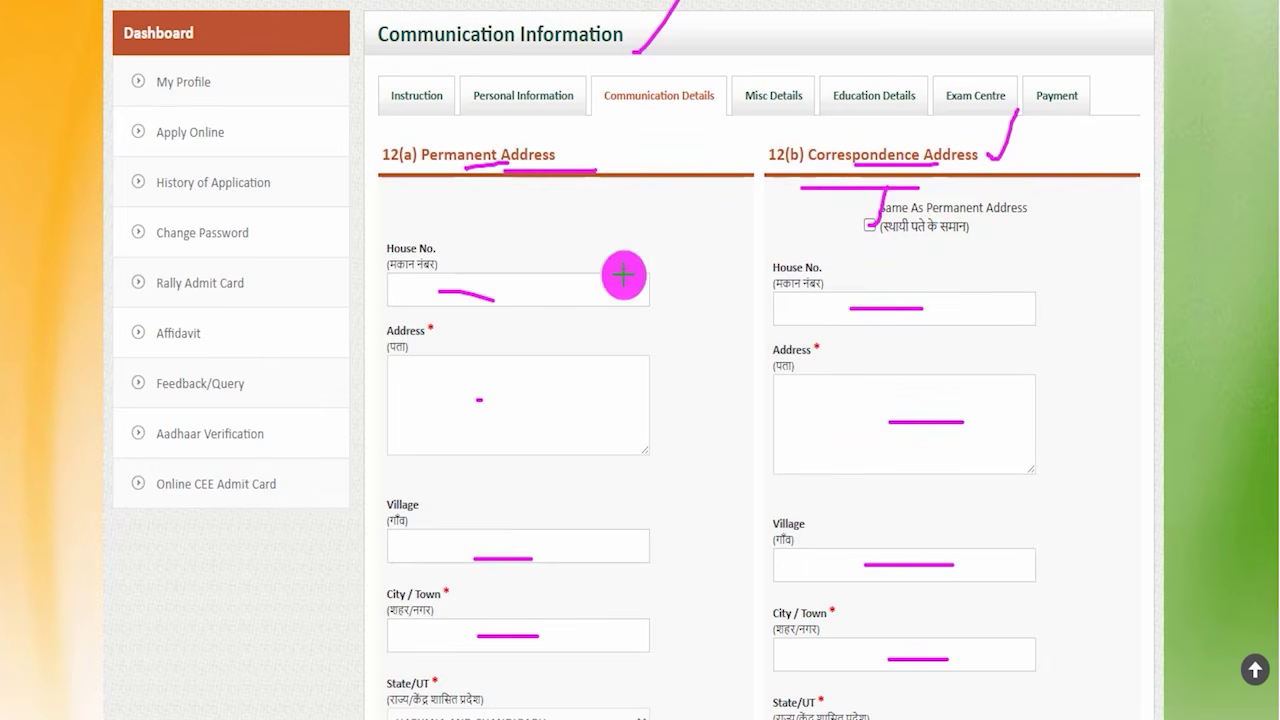
left_click_drag(407, 197, 482, 197)
left_click_drag(472, 395, 460, 394)
left_click_drag(820, 415, 856, 414)
left_click_drag(858, 525, 908, 525)
left_click_drag(838, 572, 881, 570)
left_click_drag(855, 617, 928, 600)
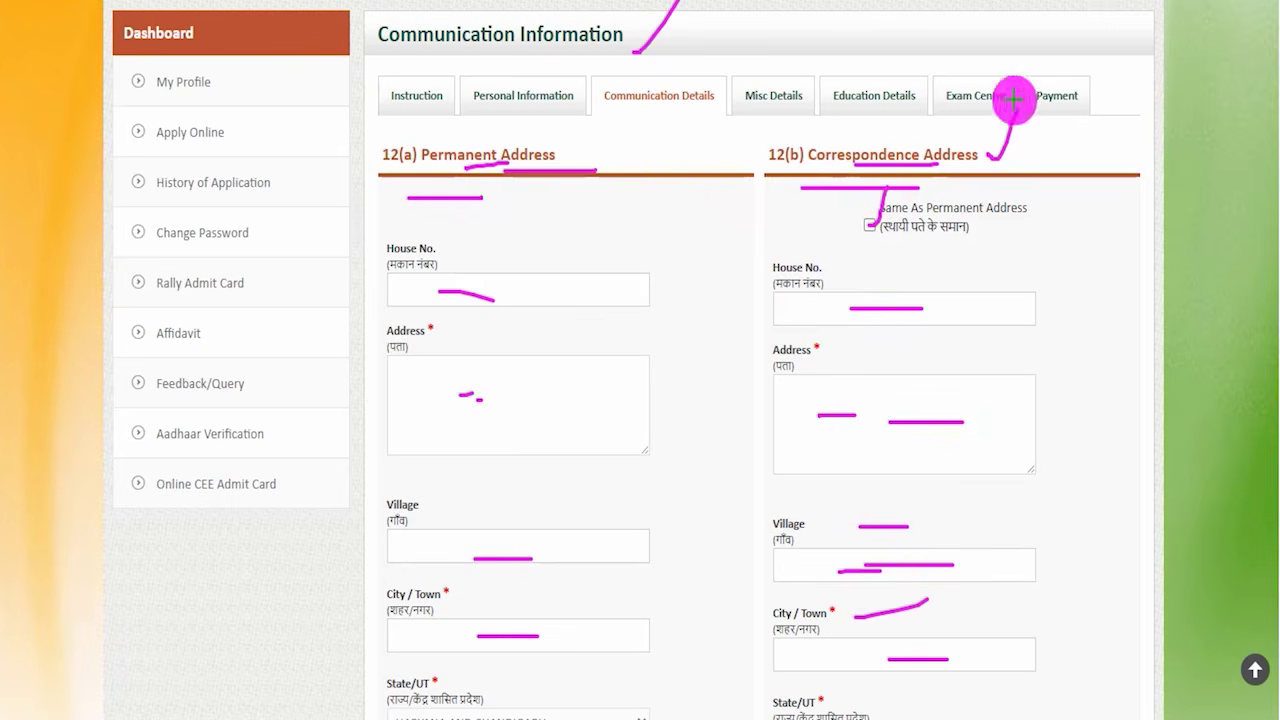
left_click(490, 0)
scroll(608, 380, "down", 10)
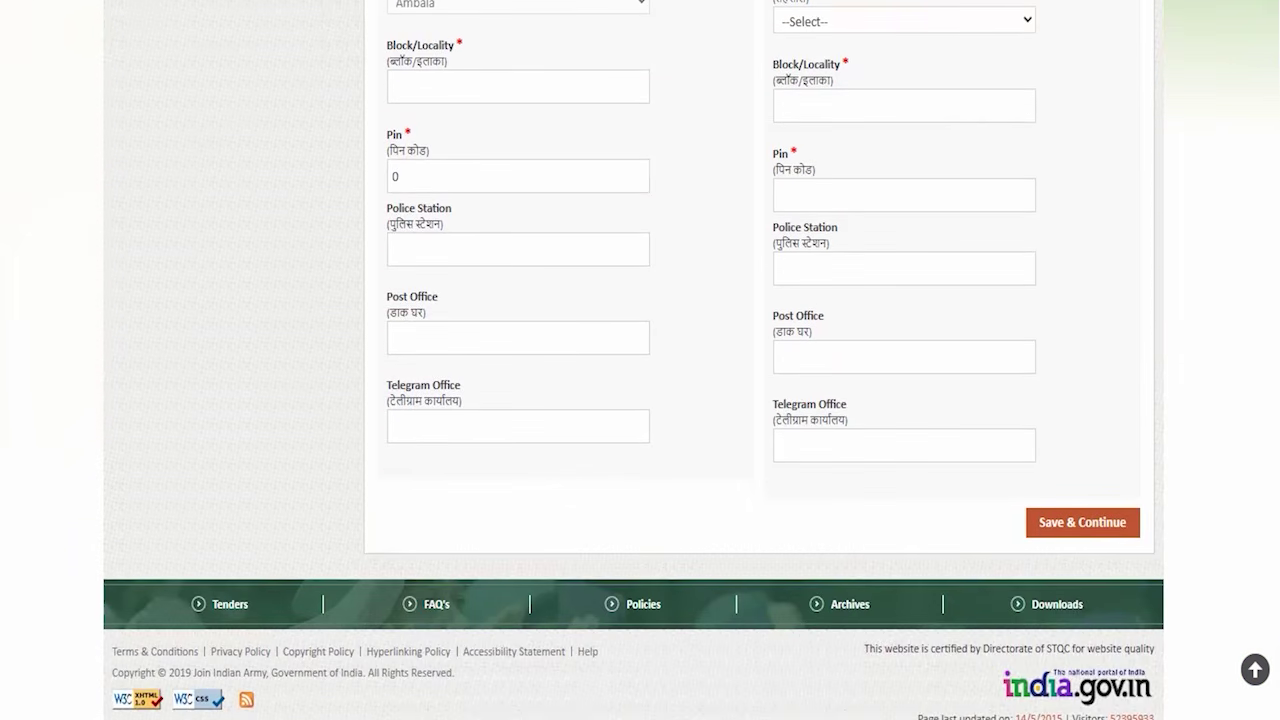
mouse_move(985, 486)
left_mouse_down()
mouse_move(1149, 531)
mouse_move(1157, 549)
left_mouse_up()
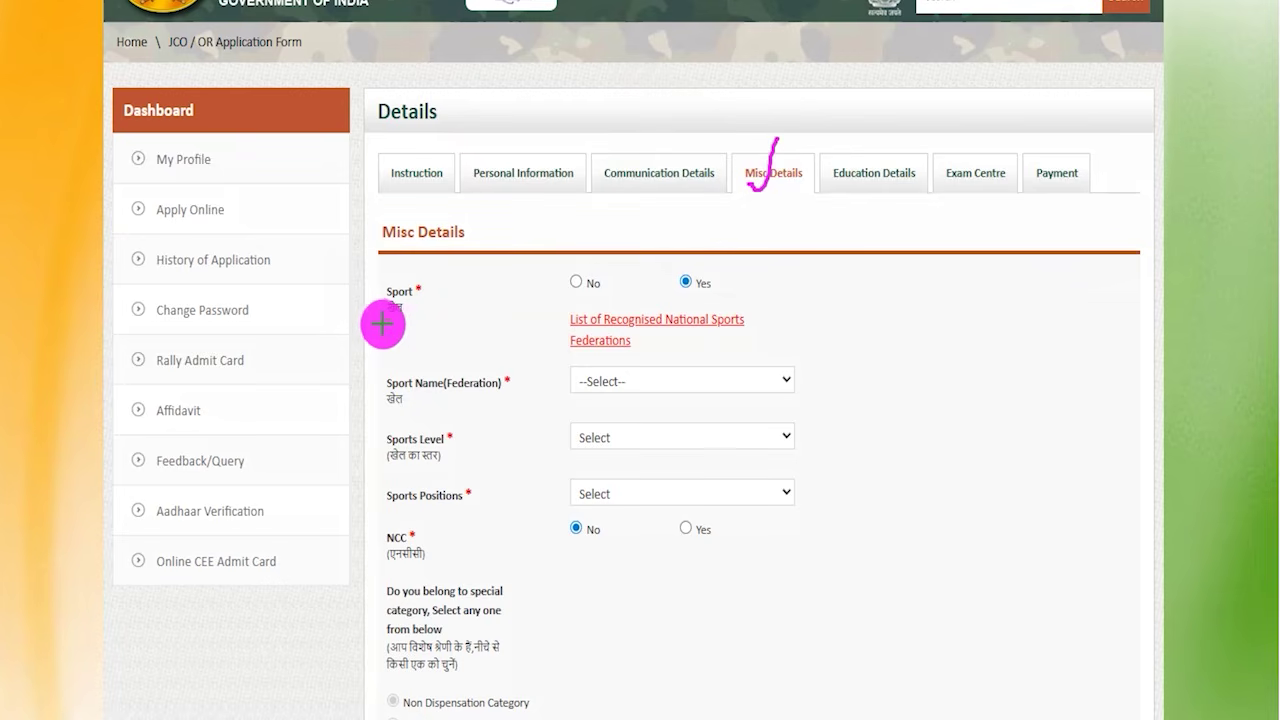
- Examine the Sport question in Misc Details and the choices for sport name, sports level and sports position
left_click_drag(380, 320, 431, 320)
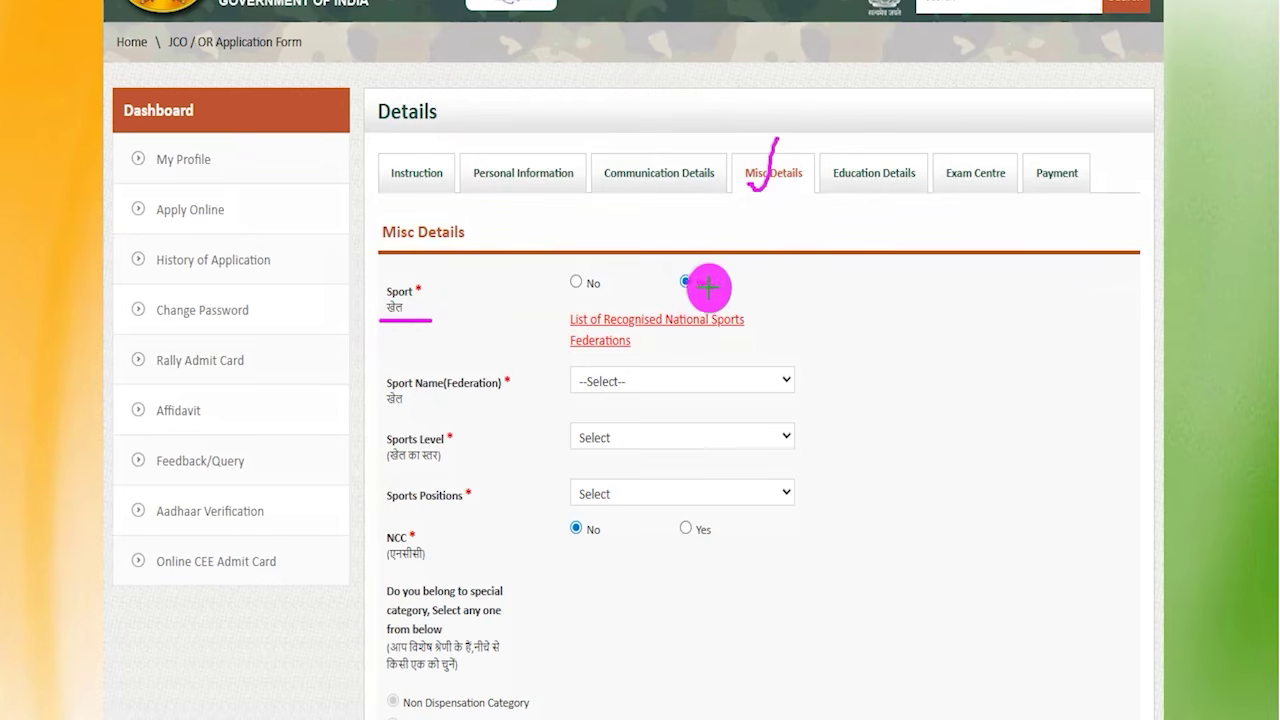
left_click_drag(710, 282, 740, 247)
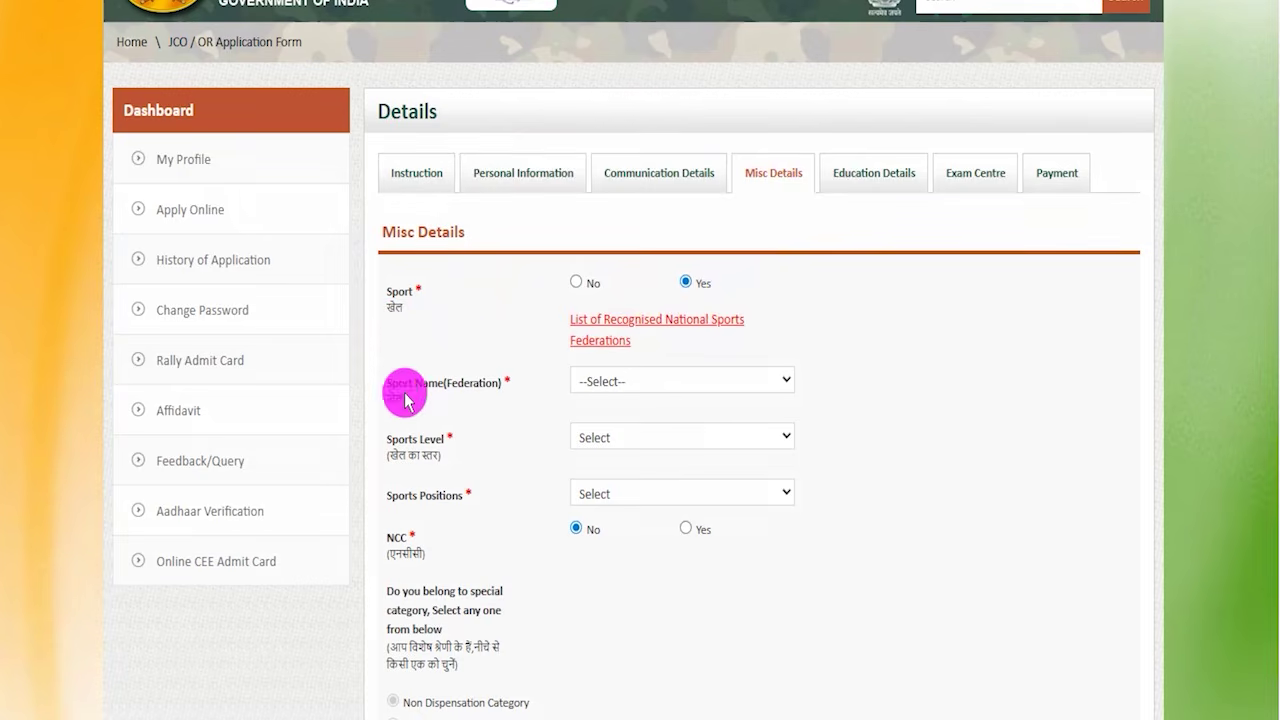
left_click(608, 382)
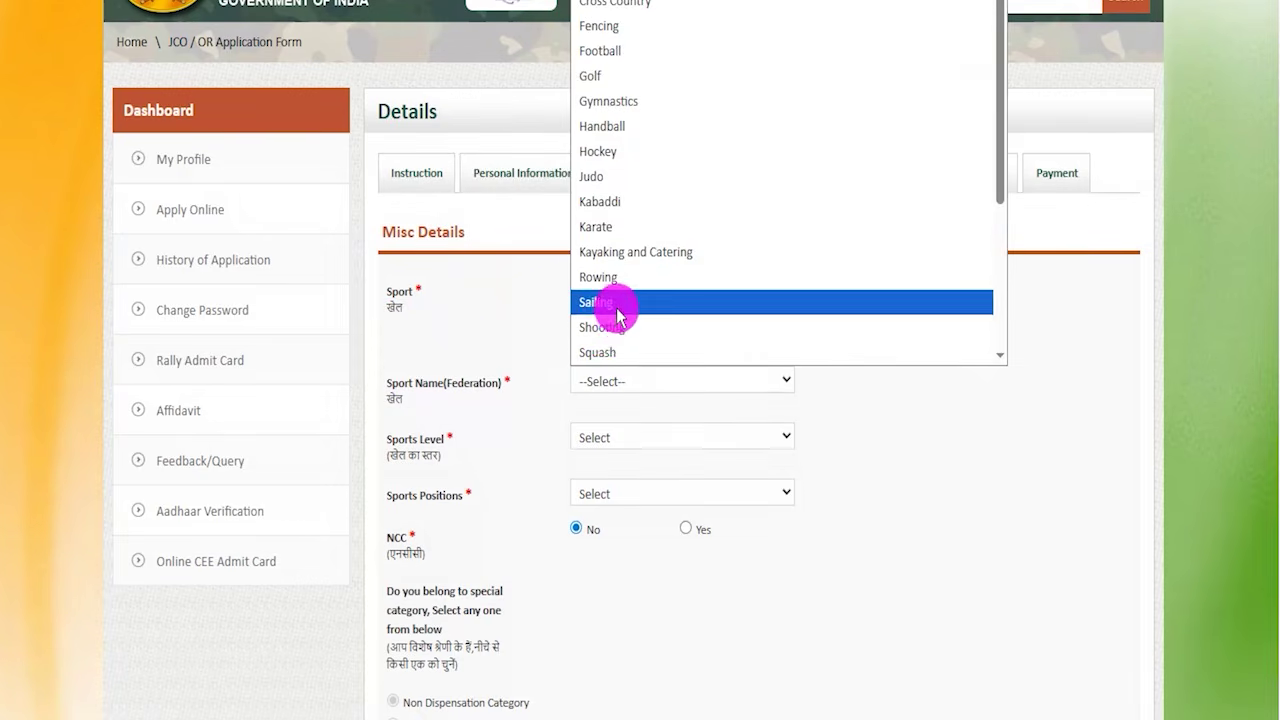
left_click_drag(404, 445, 435, 442)
left_click(597, 437)
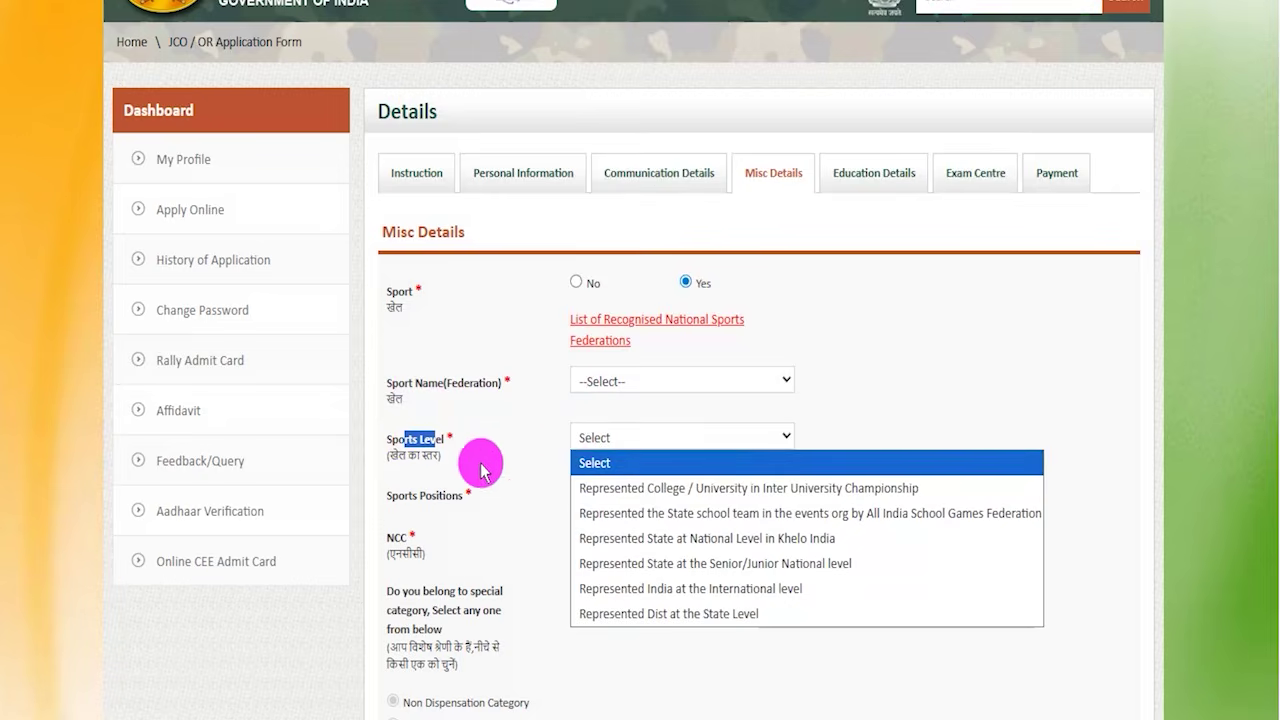
left_click(481, 471)
left_click(614, 490)
left_click(445, 492)
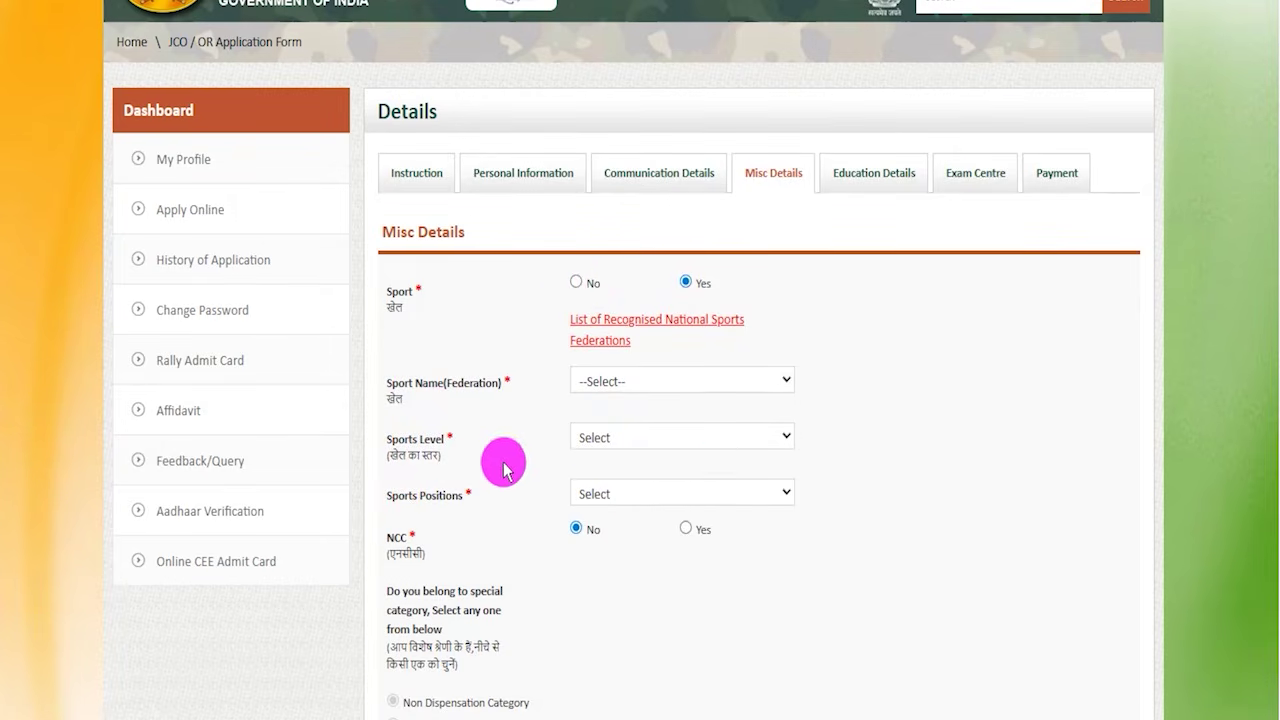
- Examine the NCC question and the certificate types offered when NCC is answered Yes
left_click_drag(391, 531, 486, 523)
scroll(495, 470, "down", 3)
scroll(507, 390, "down", 2)
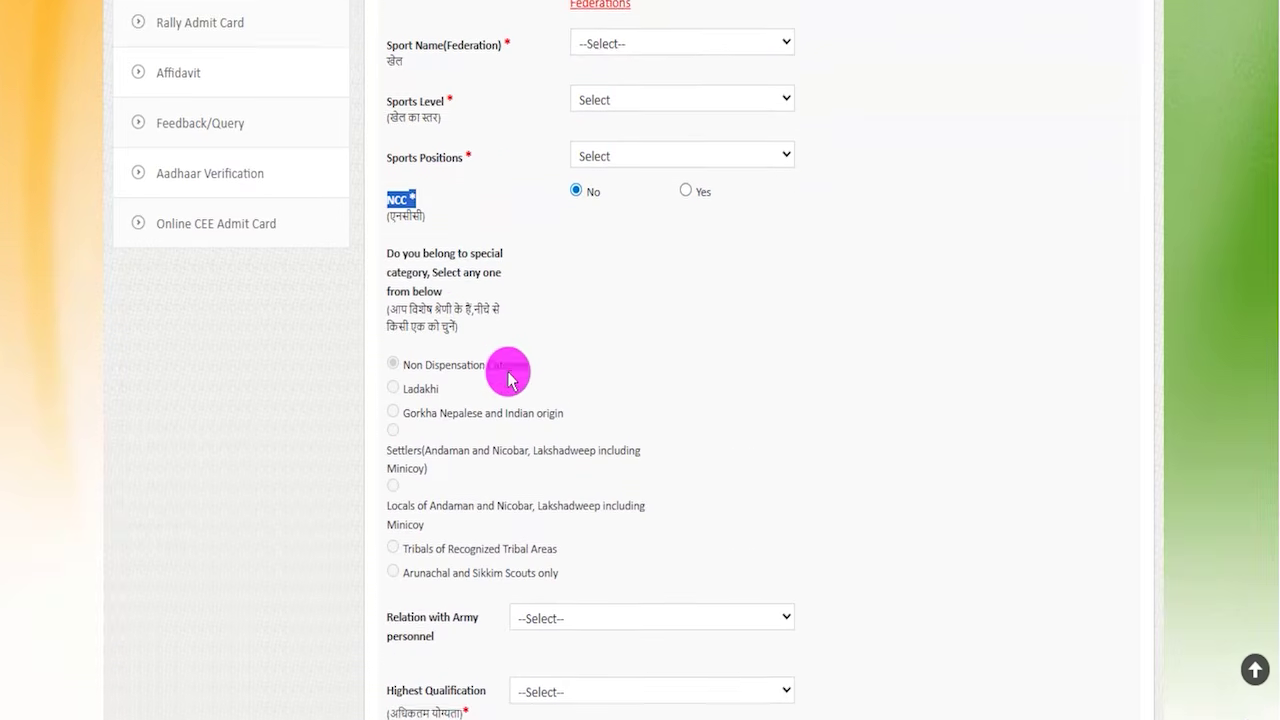
left_click(598, 336)
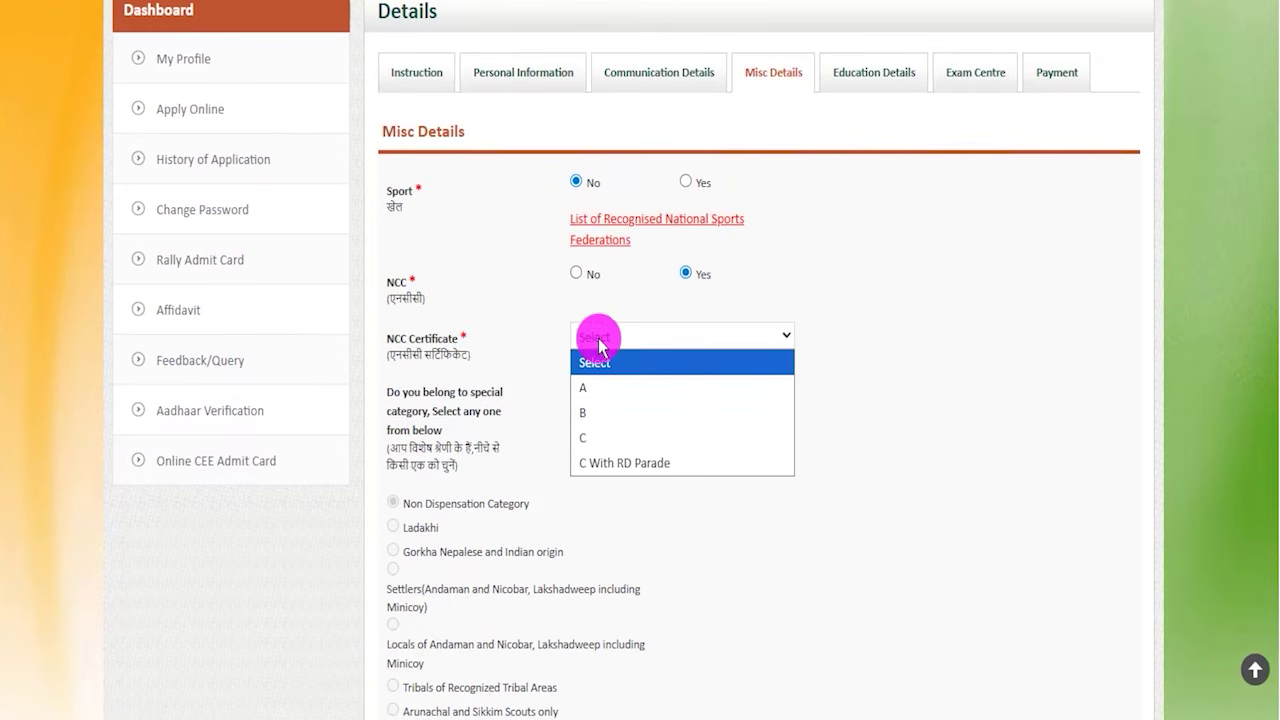
left_click(440, 339)
left_click(608, 339)
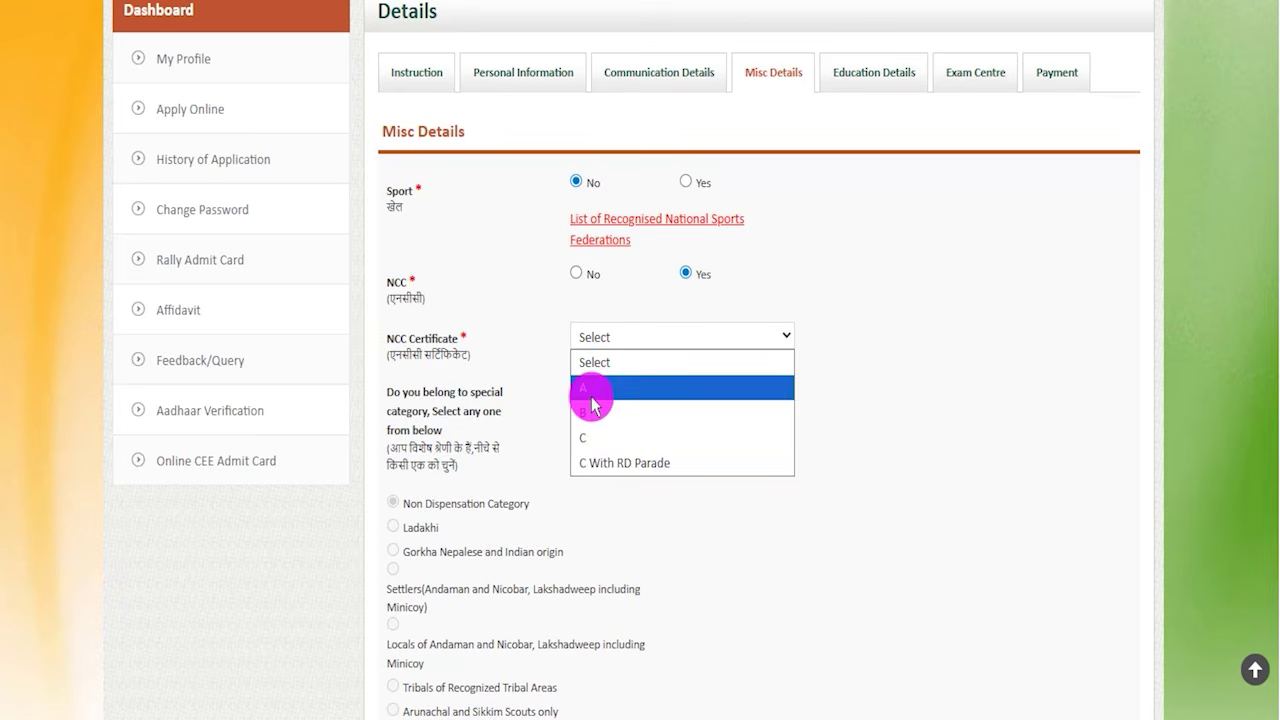
left_click(520, 290)
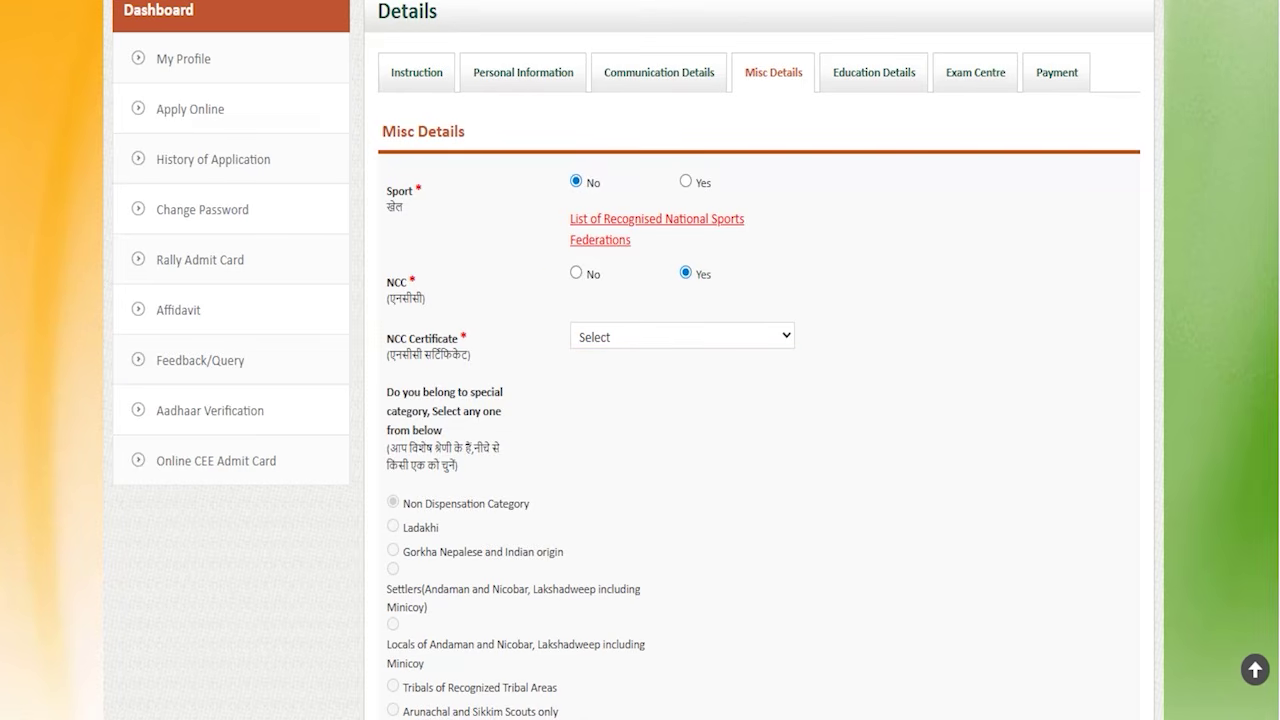
left_click_drag(575, 273, 598, 242)
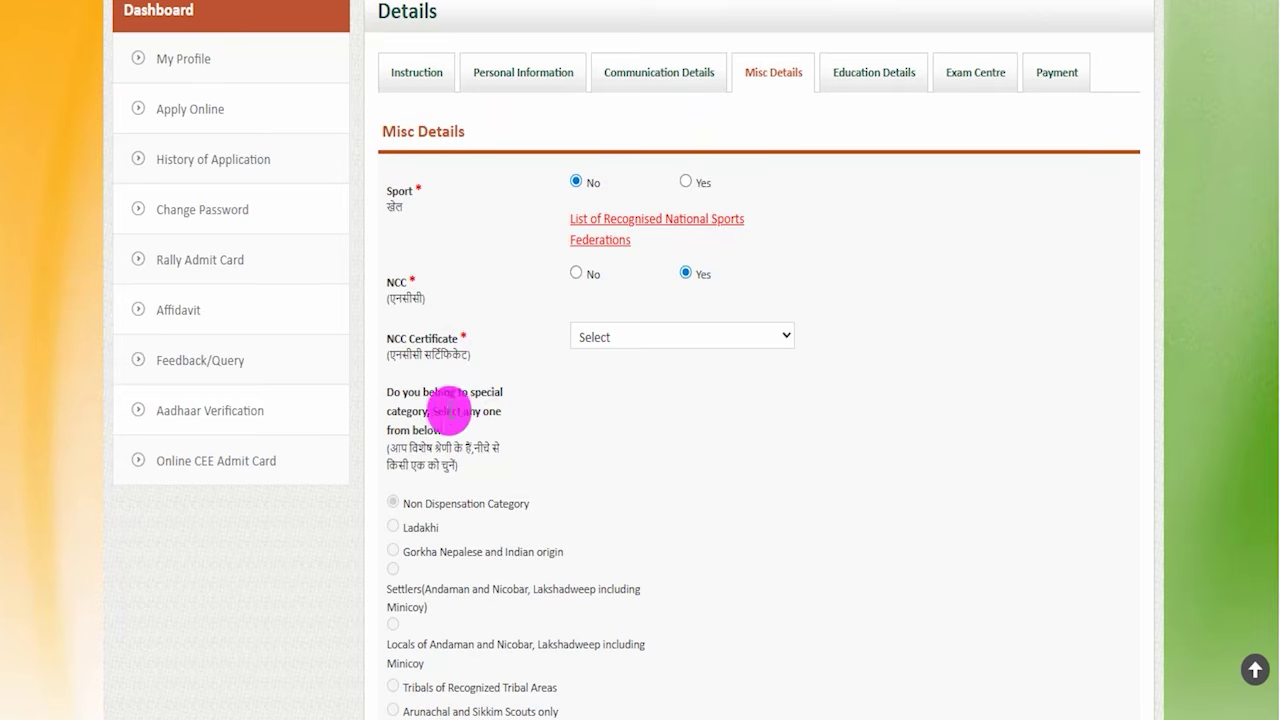
- Examine the special category list and the choices for Relation with Army personnel
scroll(591, 377, "down", 4)
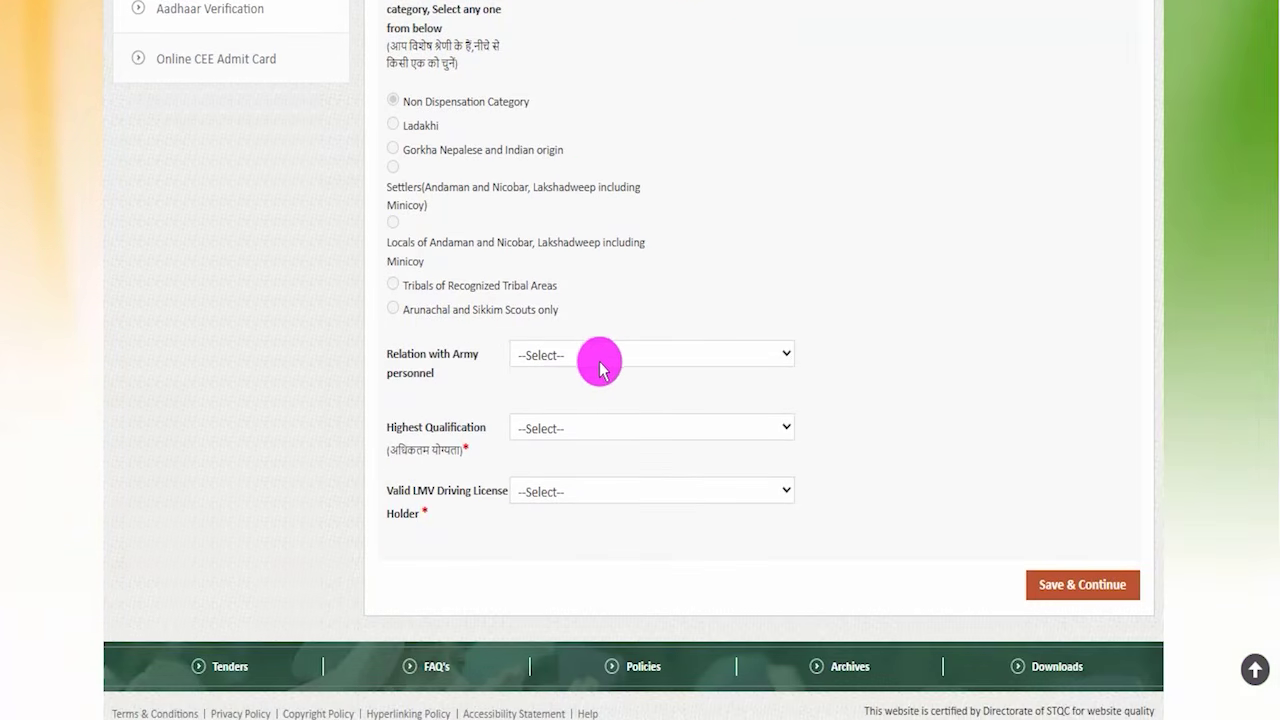
left_click(547, 356)
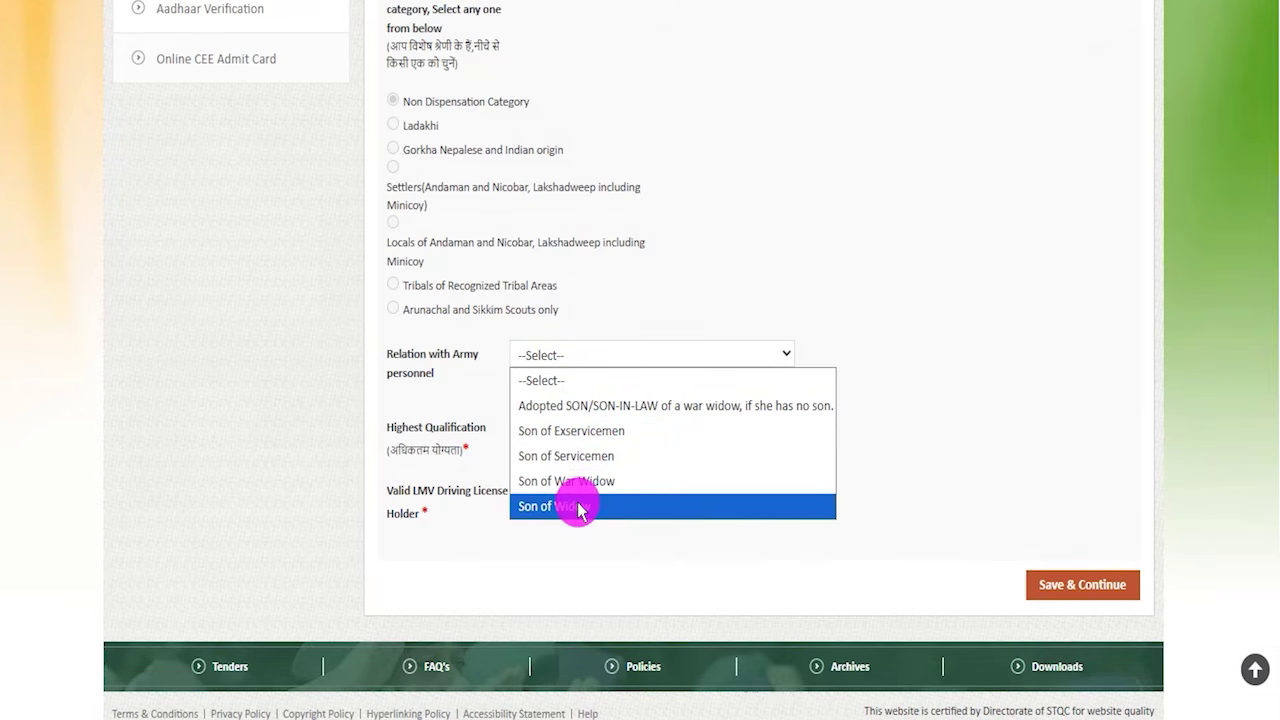
left_click(542, 362)
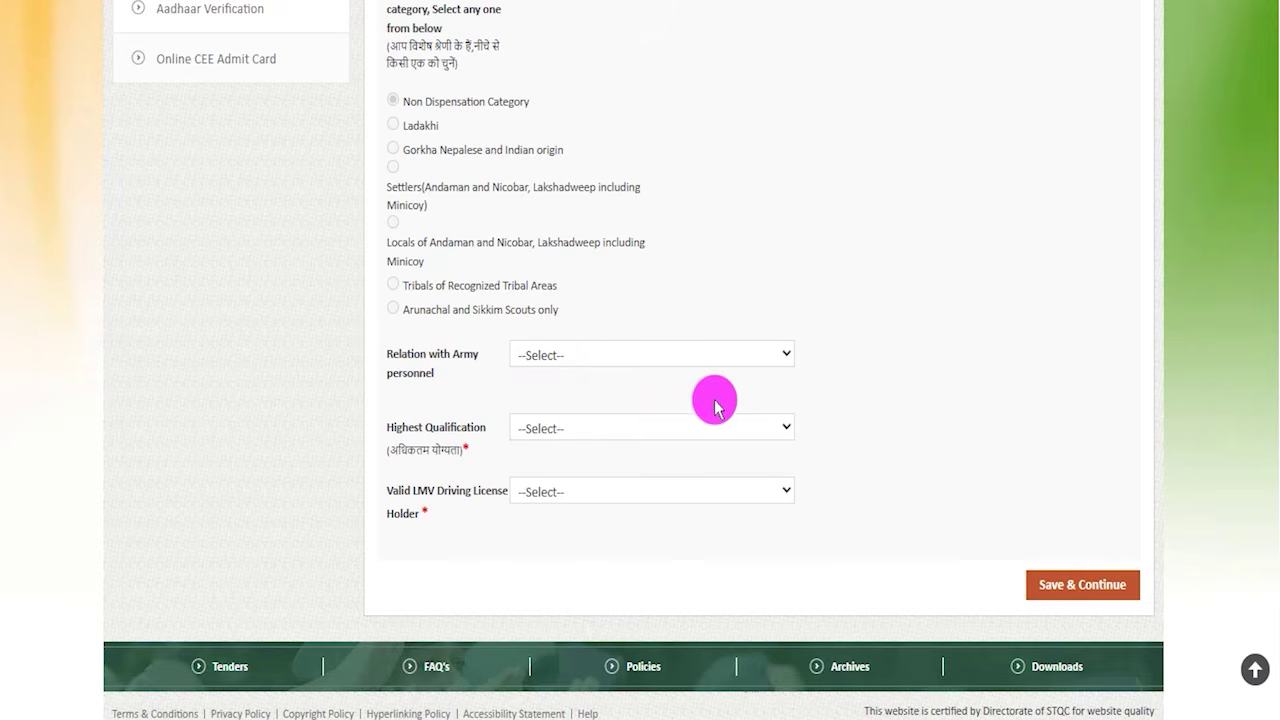
left_click(636, 356)
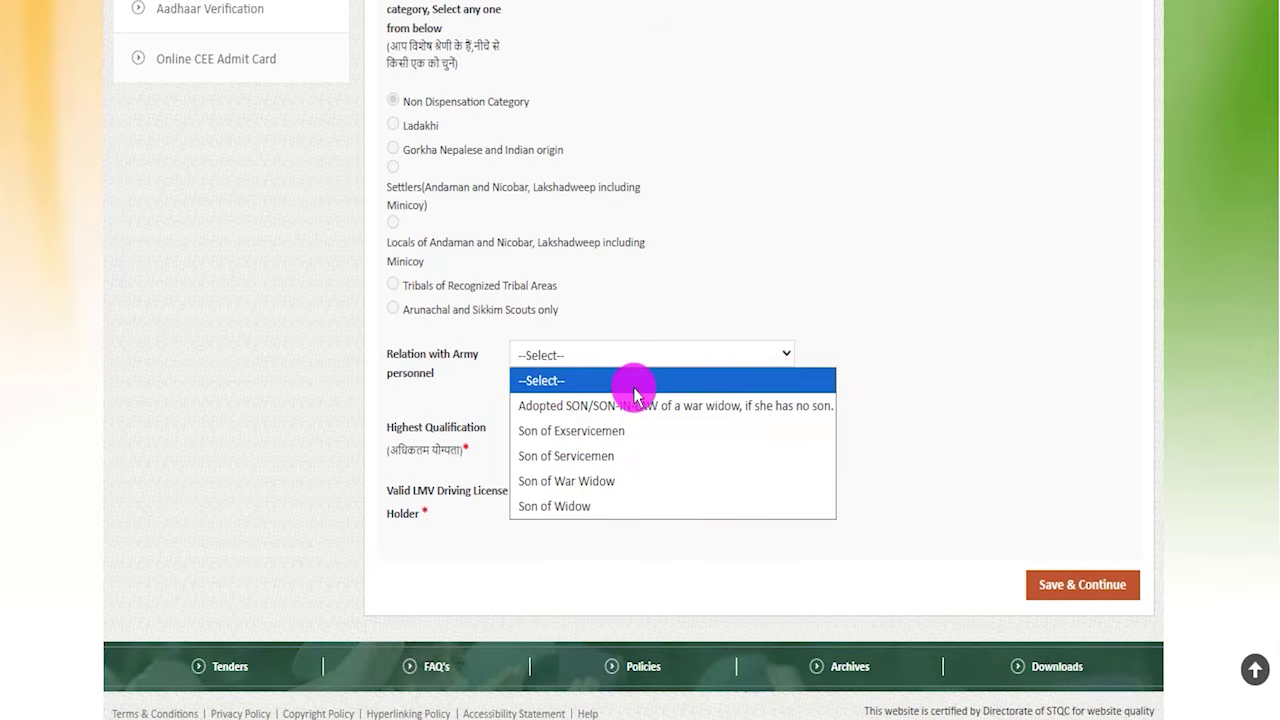
left_click(903, 372)
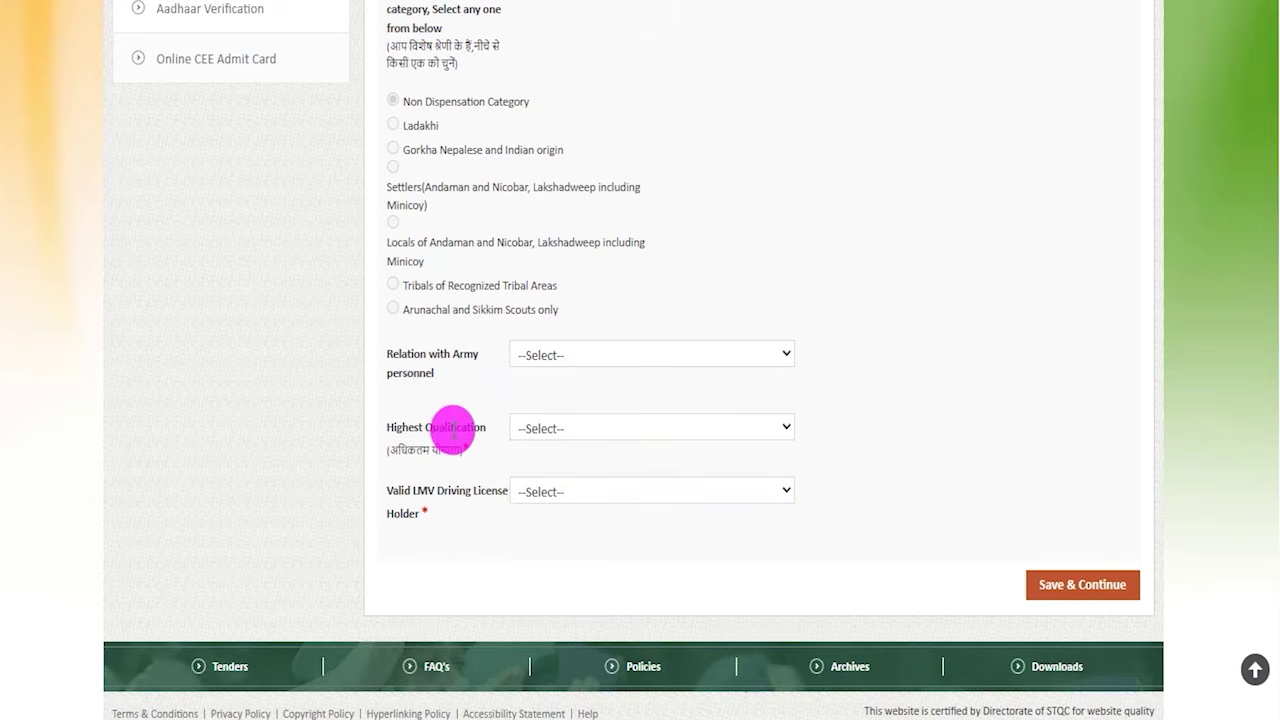
- Set Highest Qualification to GRADUATION and Valid LMV Driving License Holder to No, then save Misc Details and continue to Education Details
left_click(551, 428)
left_click(552, 552)
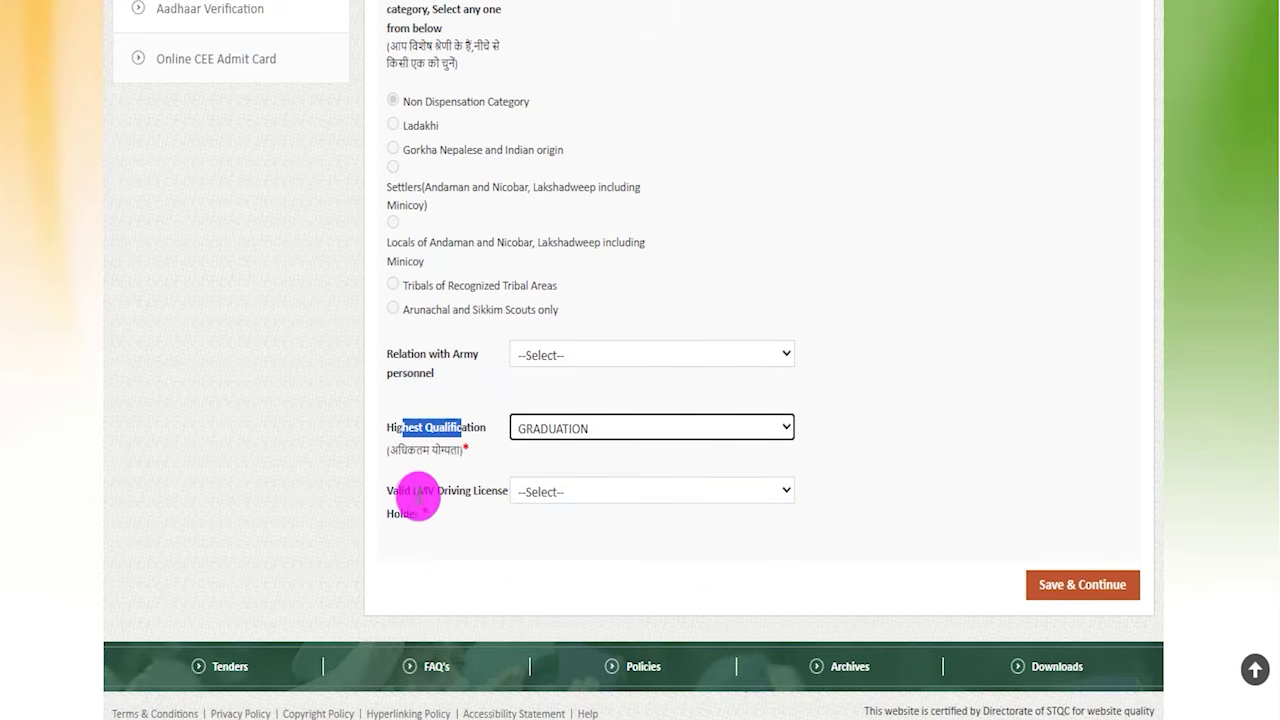
left_click(413, 492)
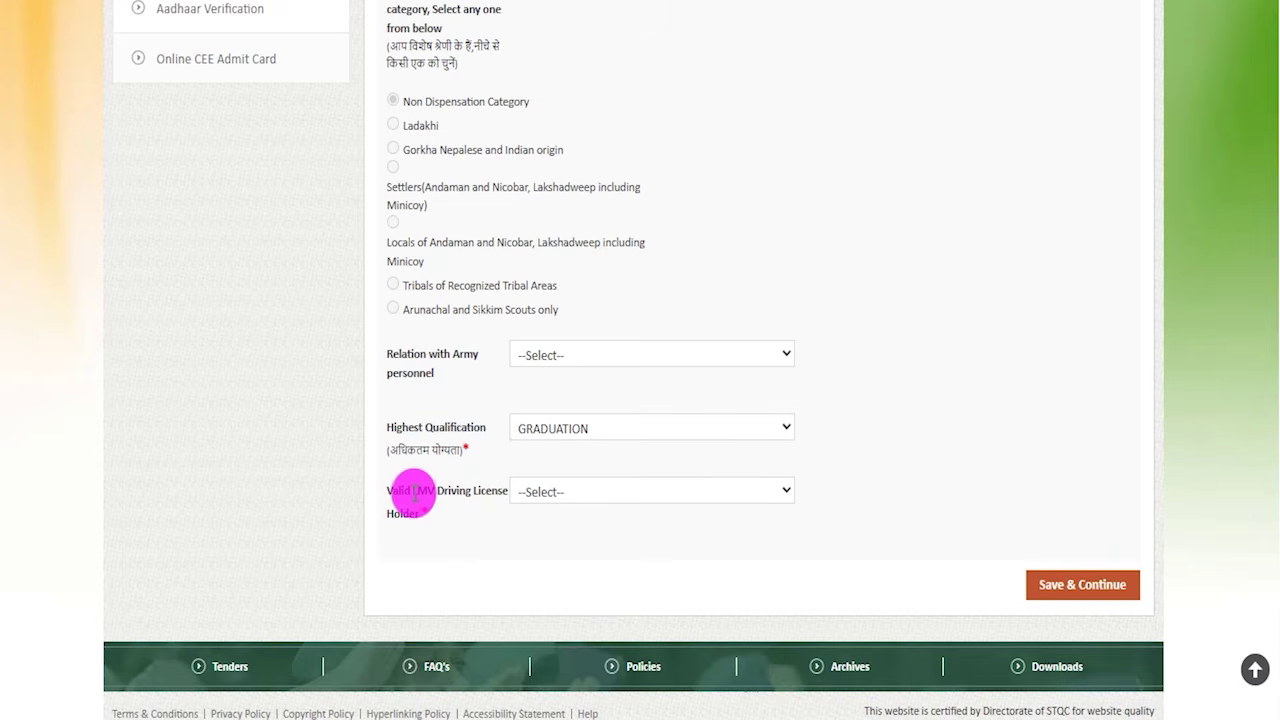
left_click_drag(432, 492, 508, 489)
left_click(543, 489)
left_click(535, 540)
left_click(541, 496)
left_click(537, 566)
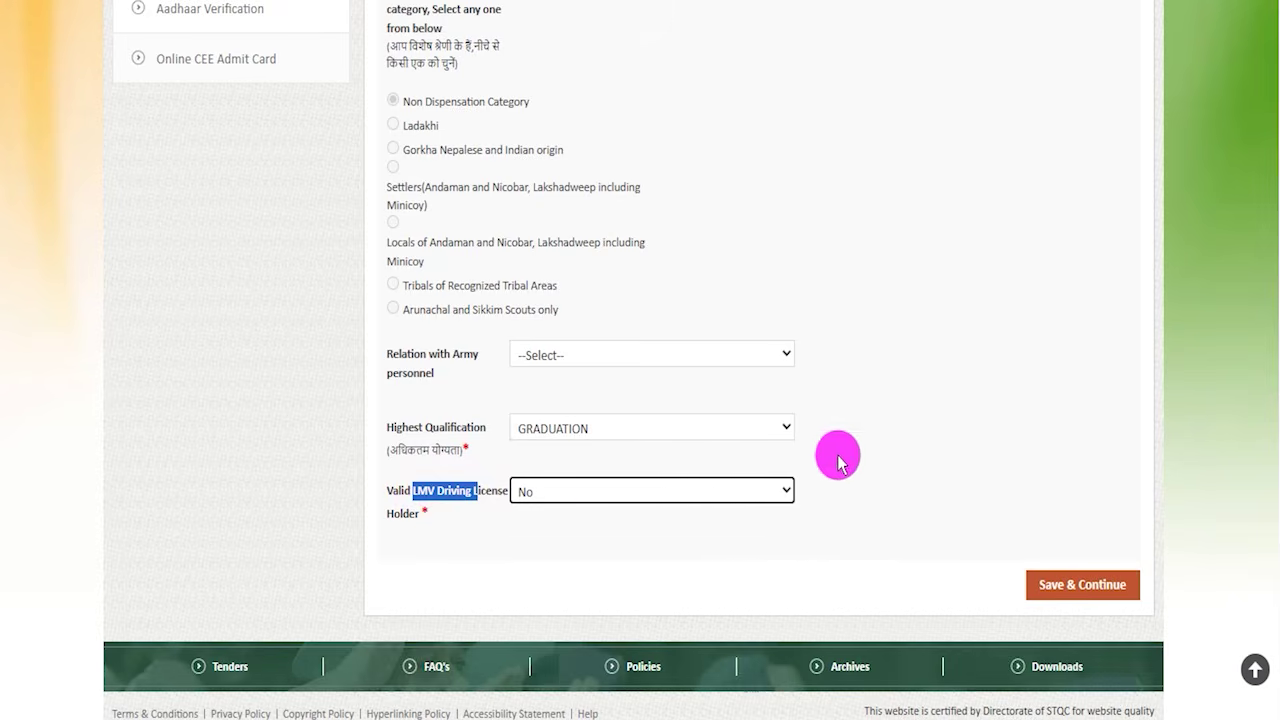
left_click(714, 586)
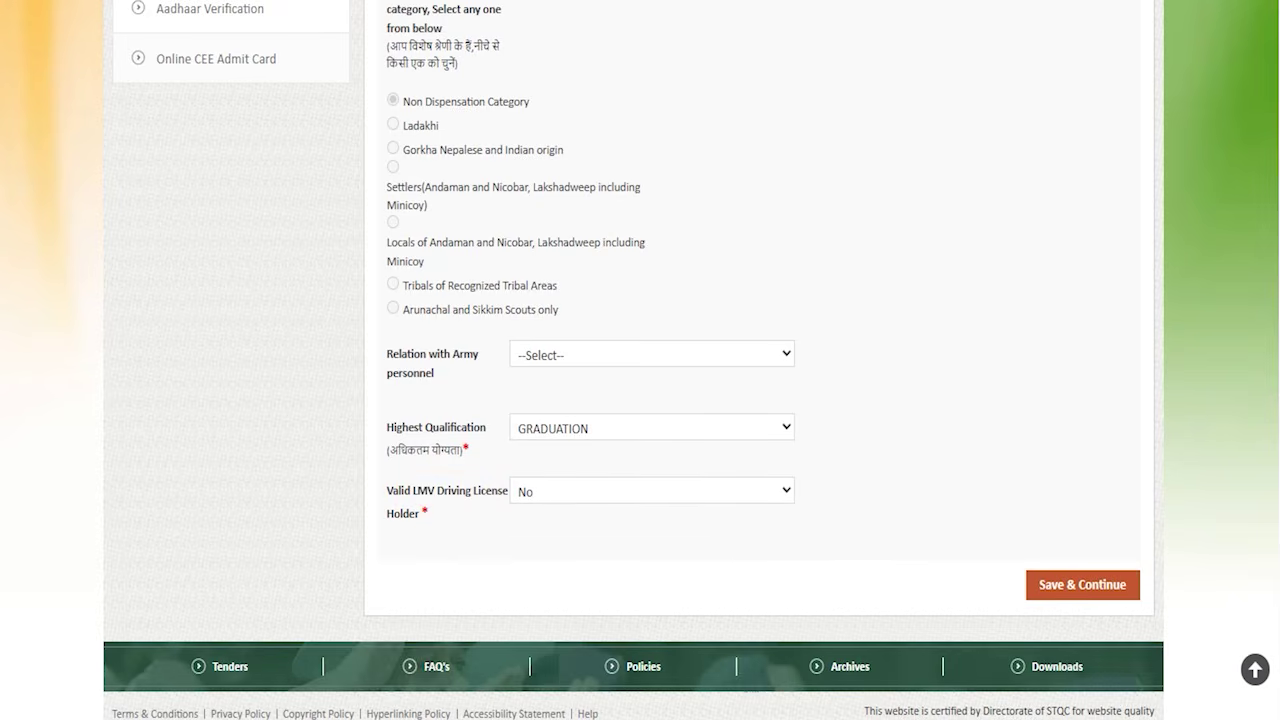
mouse_move(957, 529)
left_mouse_down()
mouse_move(1166, 606)
mouse_move(1176, 627)
left_mouse_up()
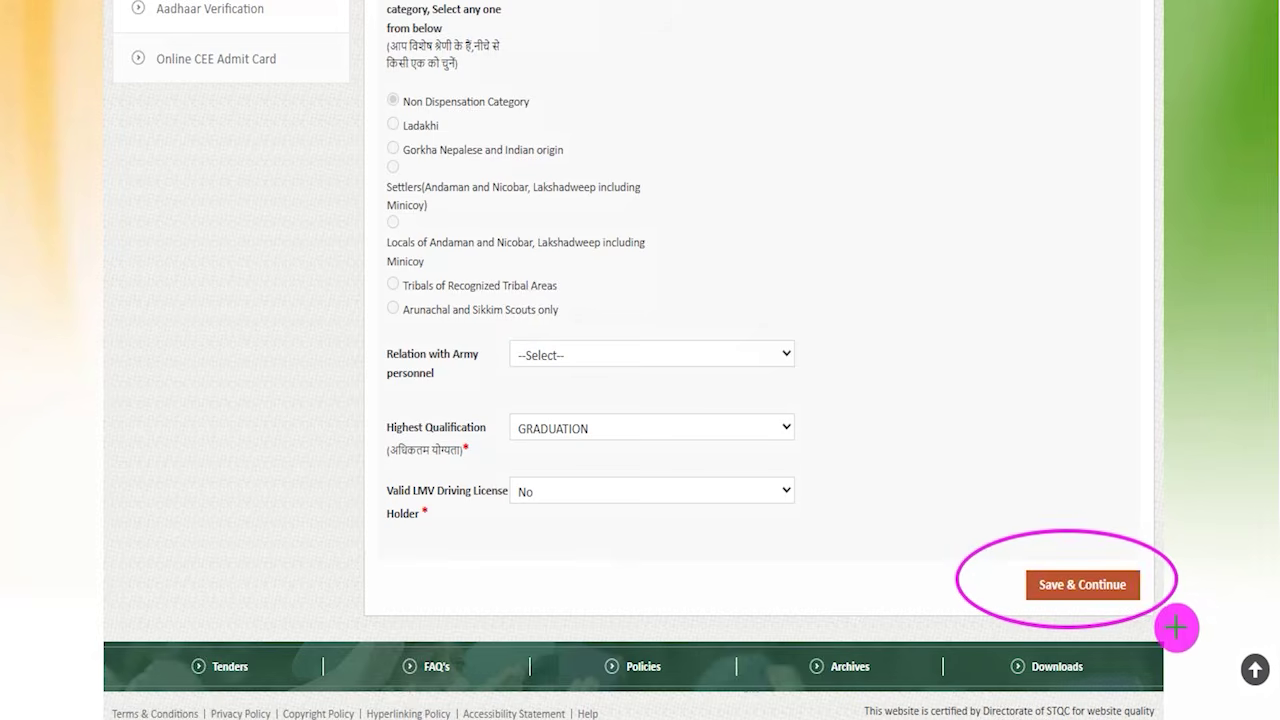
left_click(1148, 584)
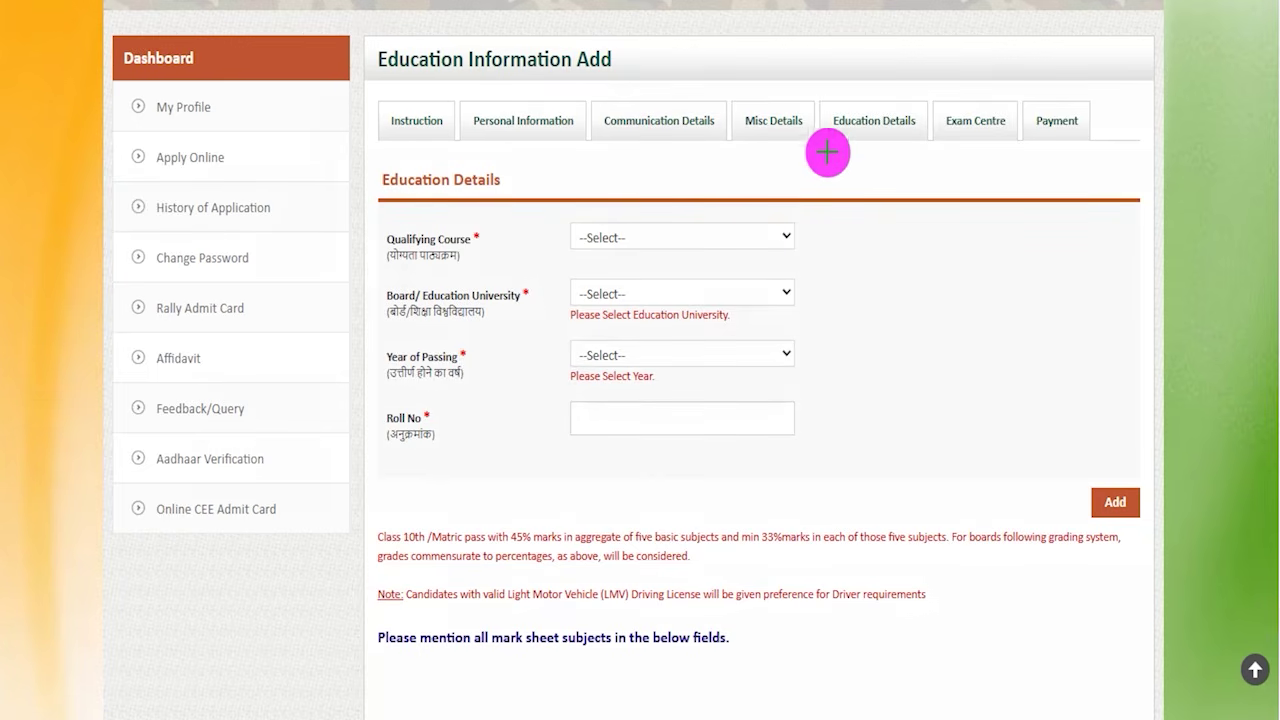
- Switch to the recruitment information page and read the educational qualifications for Agniveer men, Agniveer women and Soldier Technical
left_click_drag(847, 113, 893, 47)
left_click_drag(474, 72, 546, 72)
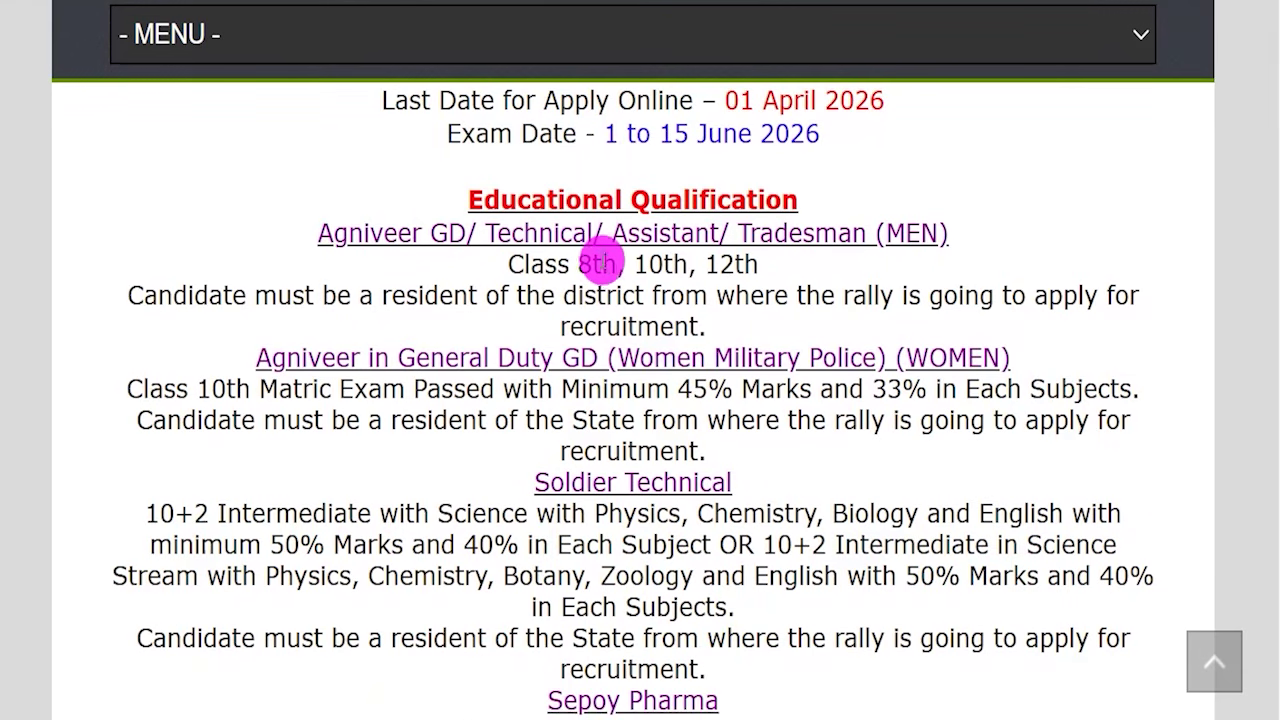
left_click_drag(334, 234, 878, 233)
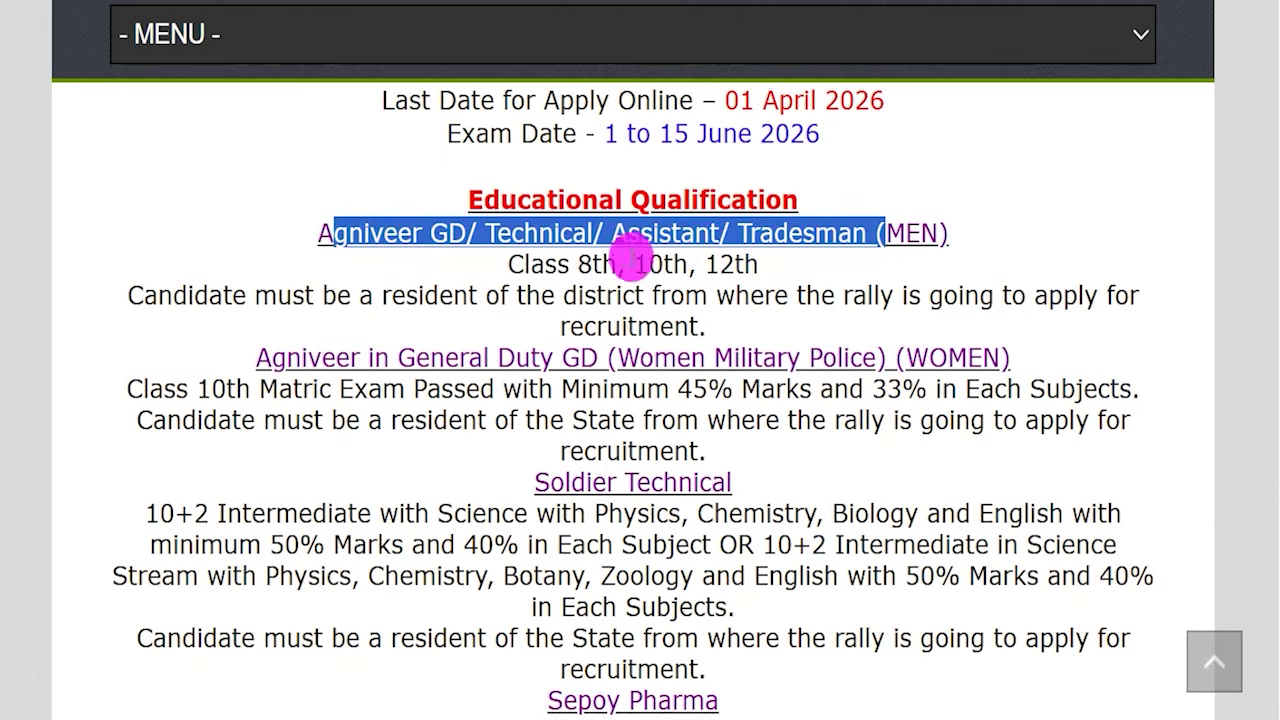
left_click_drag(580, 264, 745, 262)
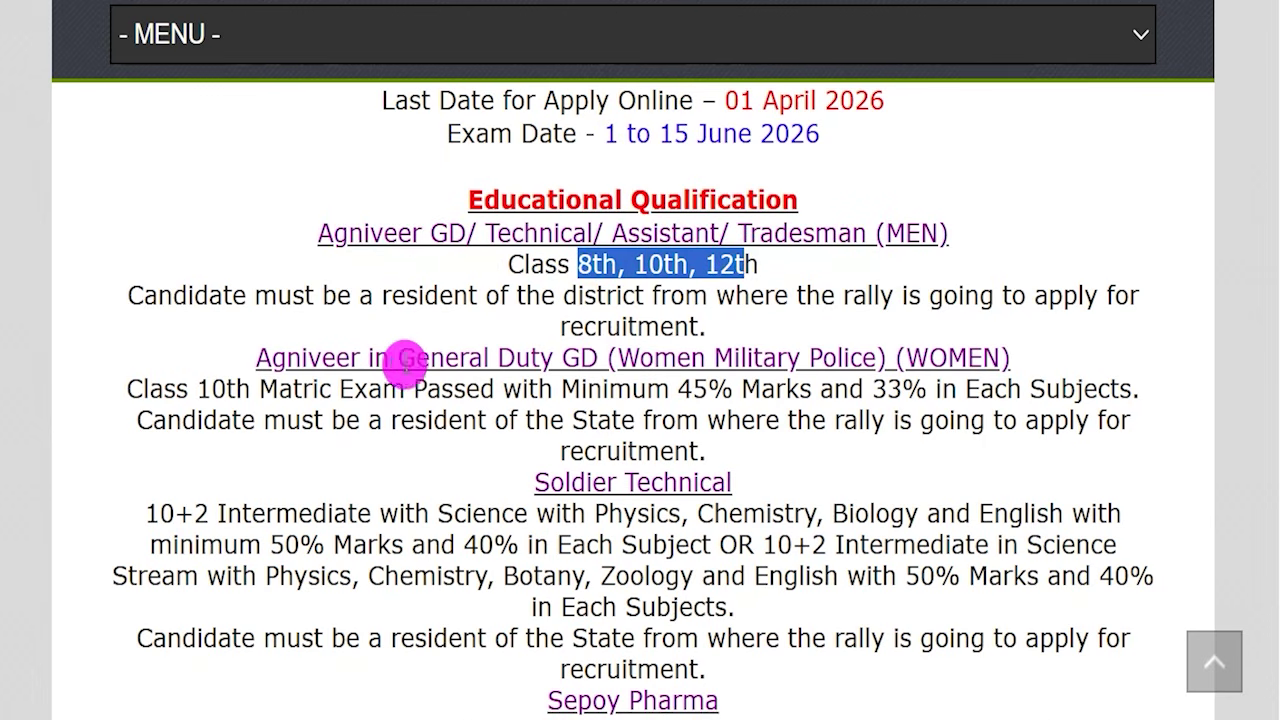
left_click_drag(371, 360, 811, 358)
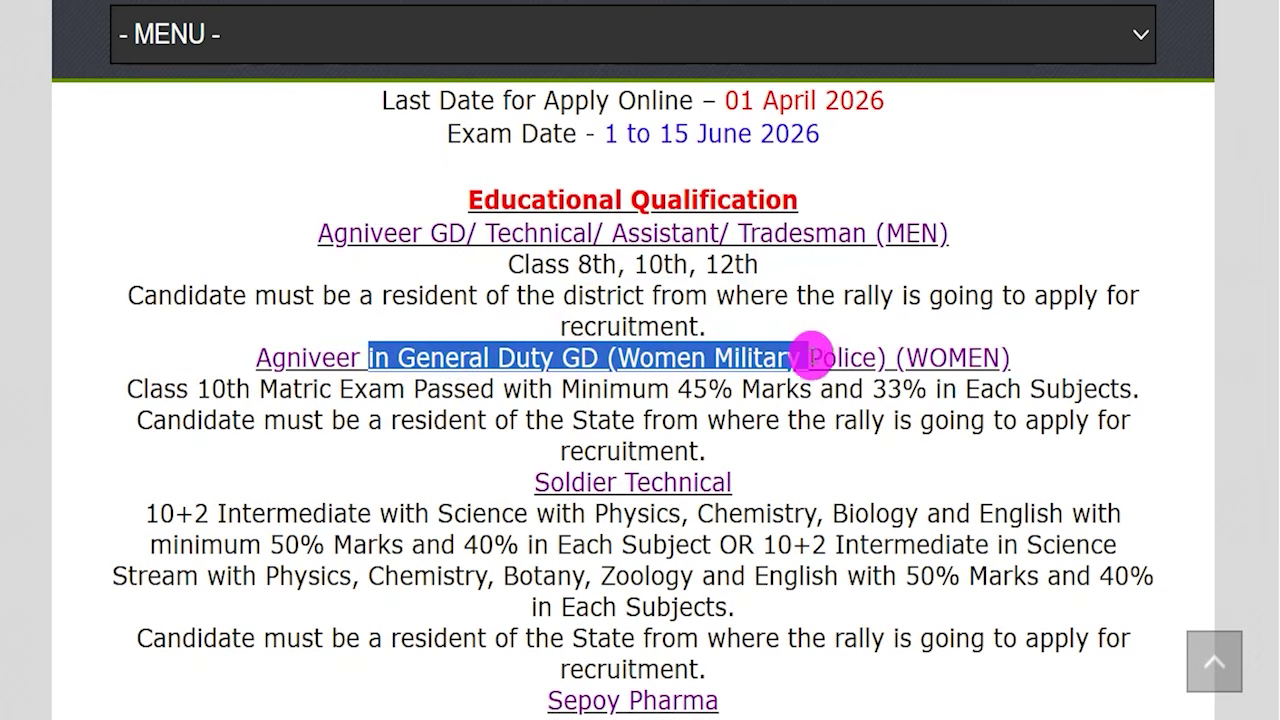
left_click_drag(227, 390, 694, 391)
left_click_drag(571, 482, 697, 482)
left_click_drag(184, 512, 920, 514)
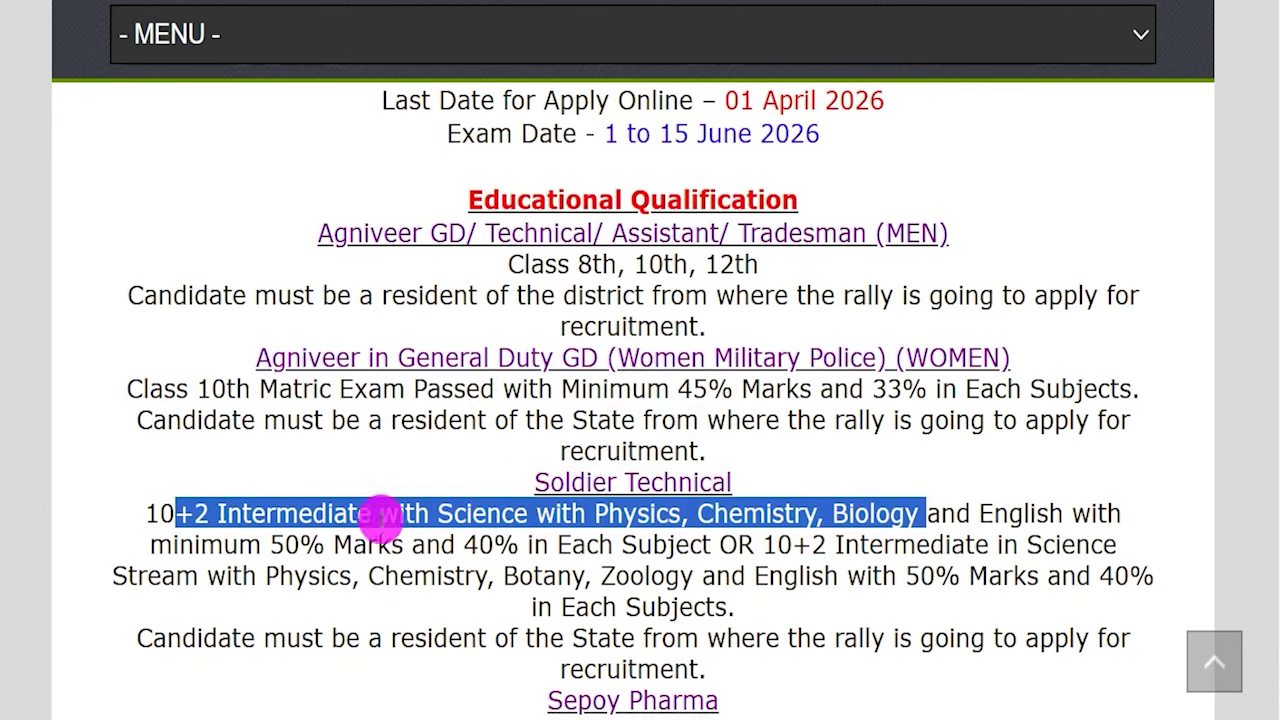
left_click_drag(280, 543, 332, 544)
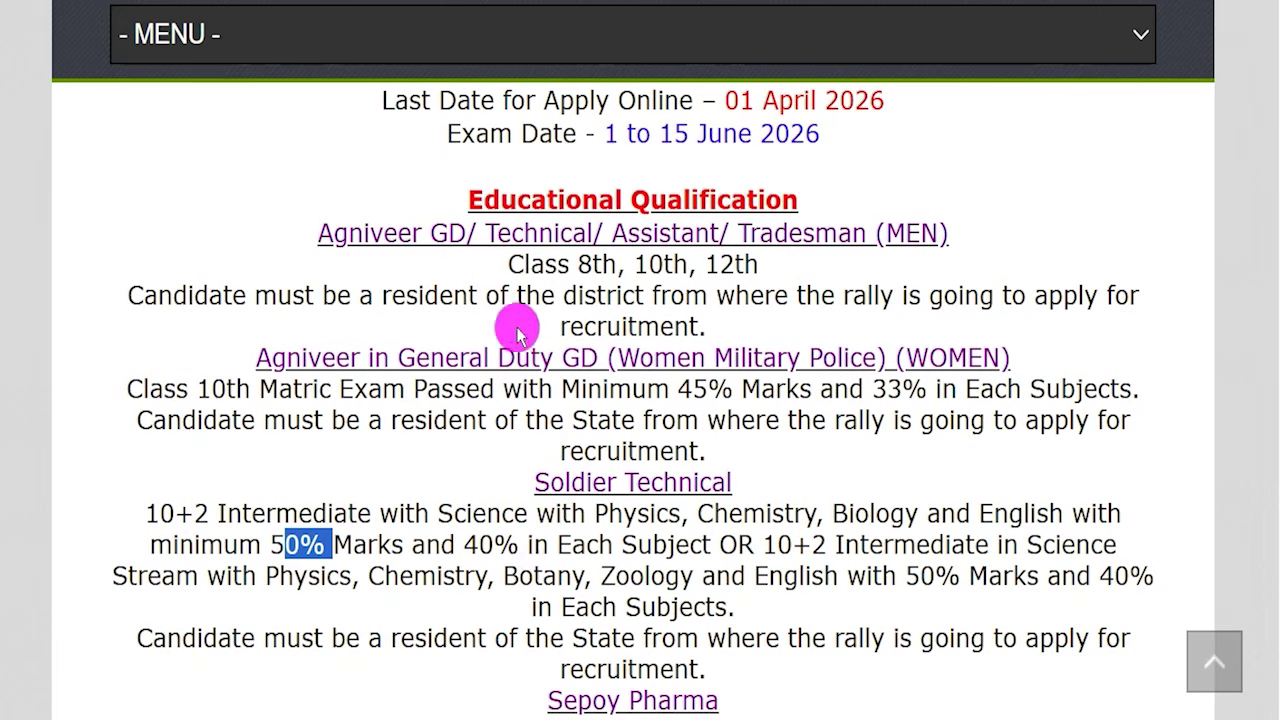
- Compare the listed posts from Agniveer GD through Soldier Technical, Sepoy Pharma and JCO Religious Teacher, then return to the education form
left_click_drag(431, 235, 596, 236)
left_click_drag(444, 358, 565, 360)
left_click_drag(565, 482, 671, 474)
scroll(666, 443, "down", 4)
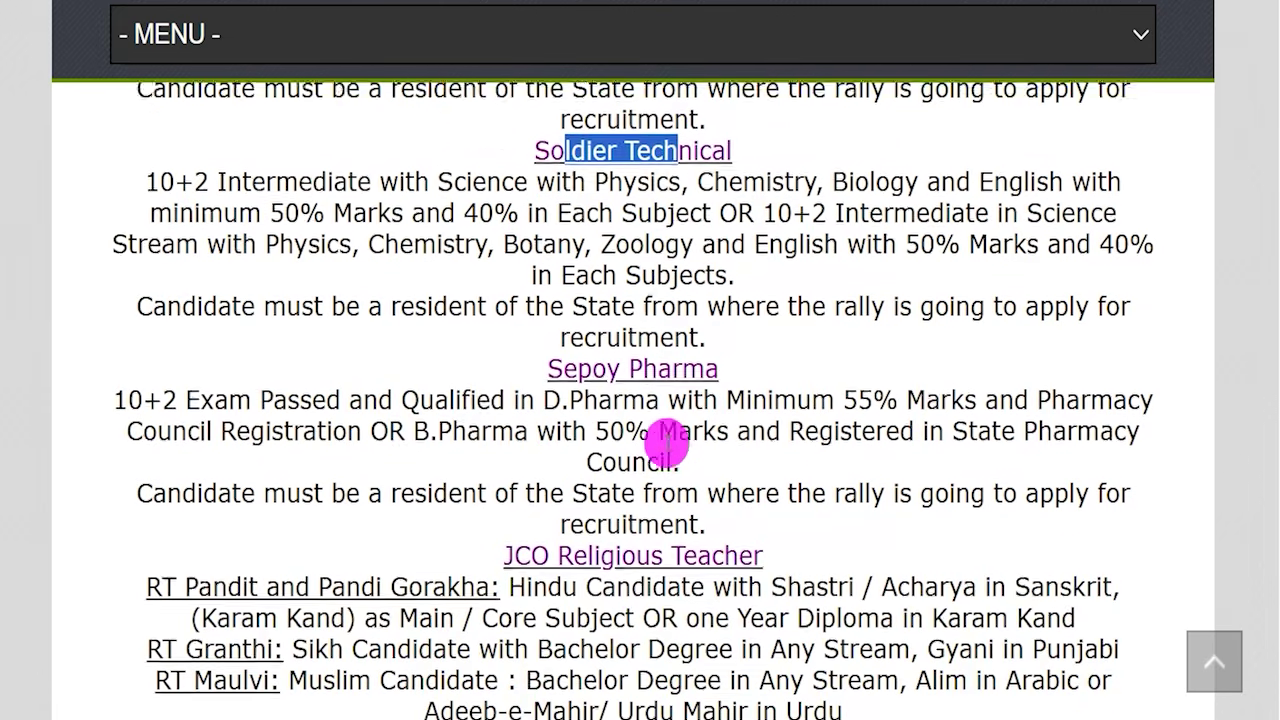
scroll(634, 517, "up", 4)
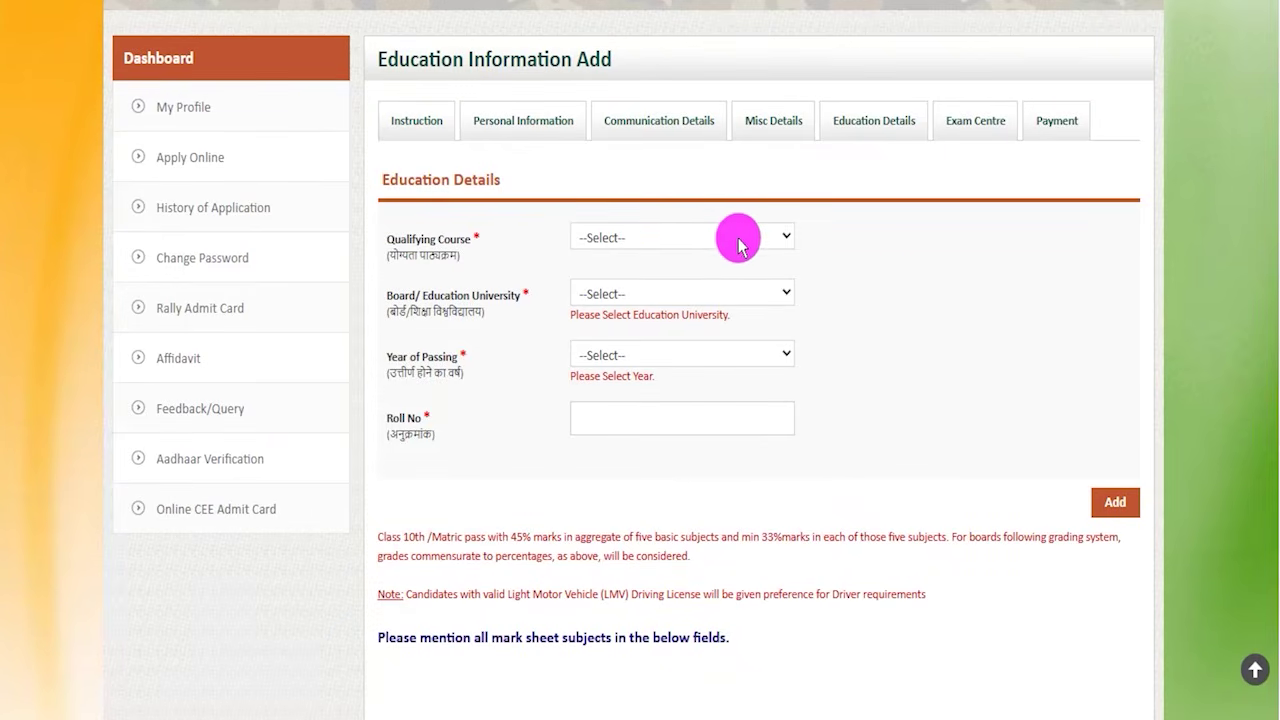
- Set the Qualifying Course to 10th, the Board/Education University to CBSE and the Year of Passing to 2020
left_click(652, 240)
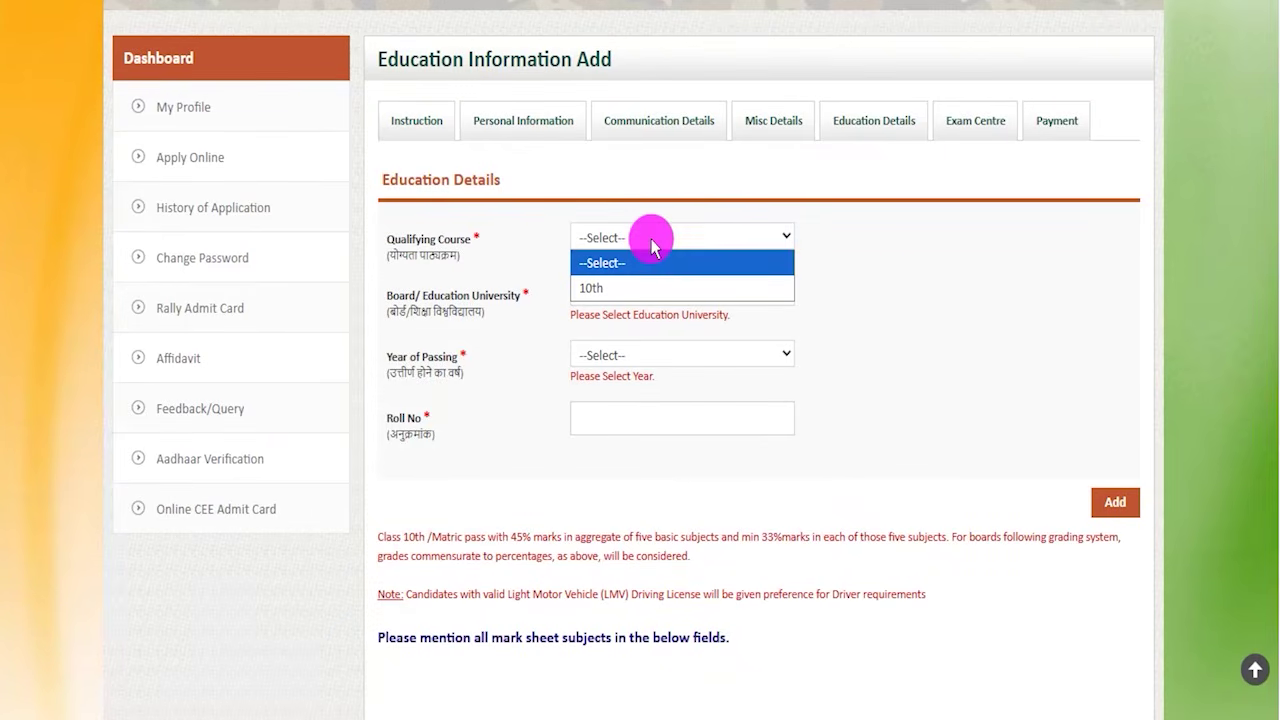
left_click(592, 288)
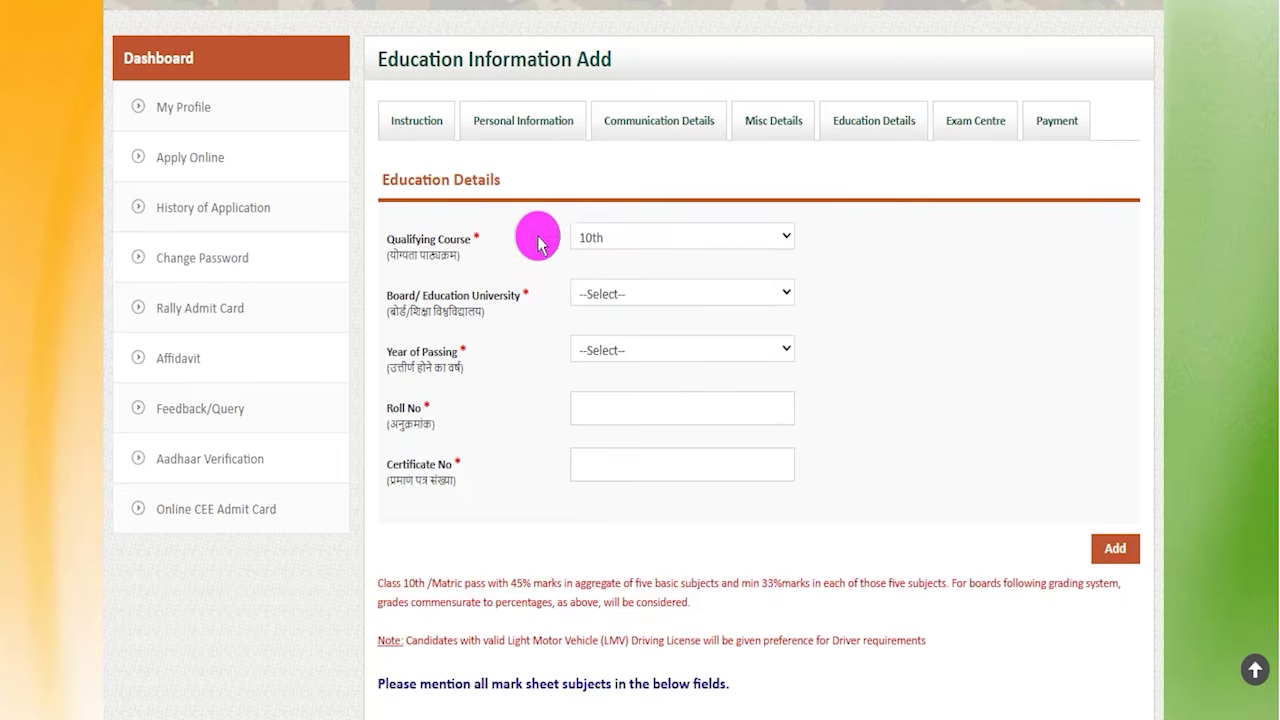
left_click_drag(425, 295, 476, 292)
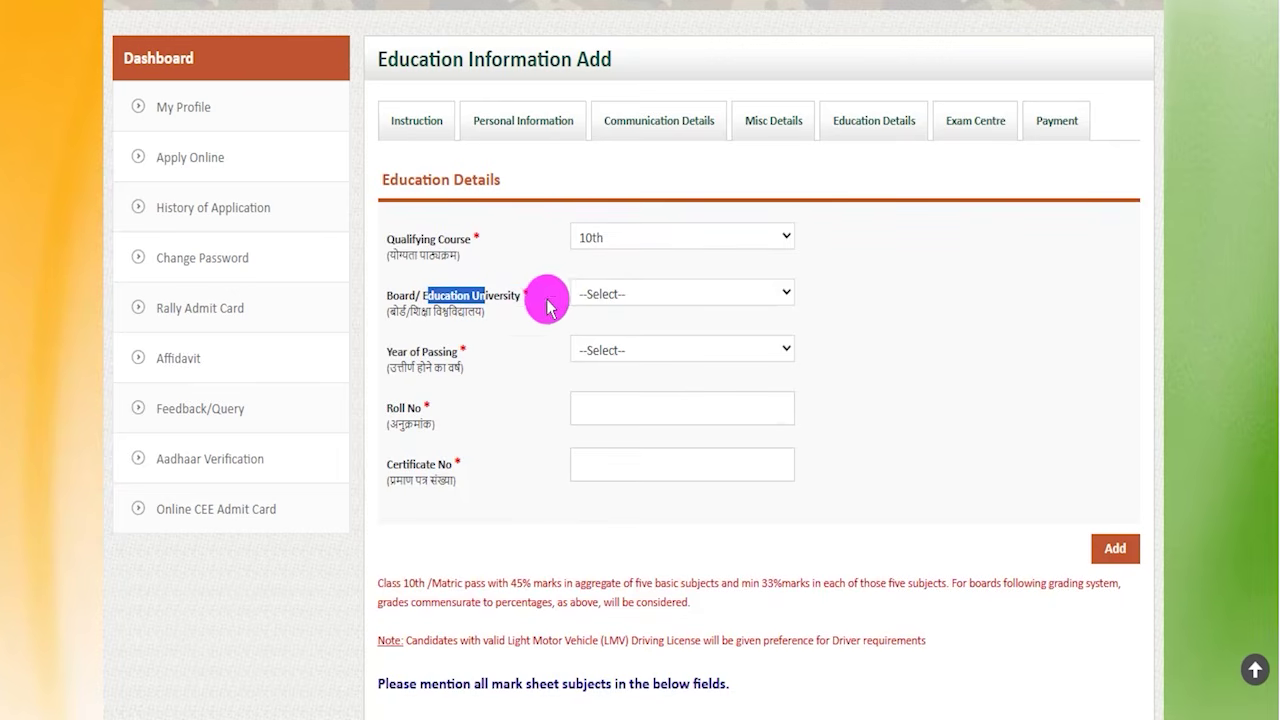
left_click(617, 292)
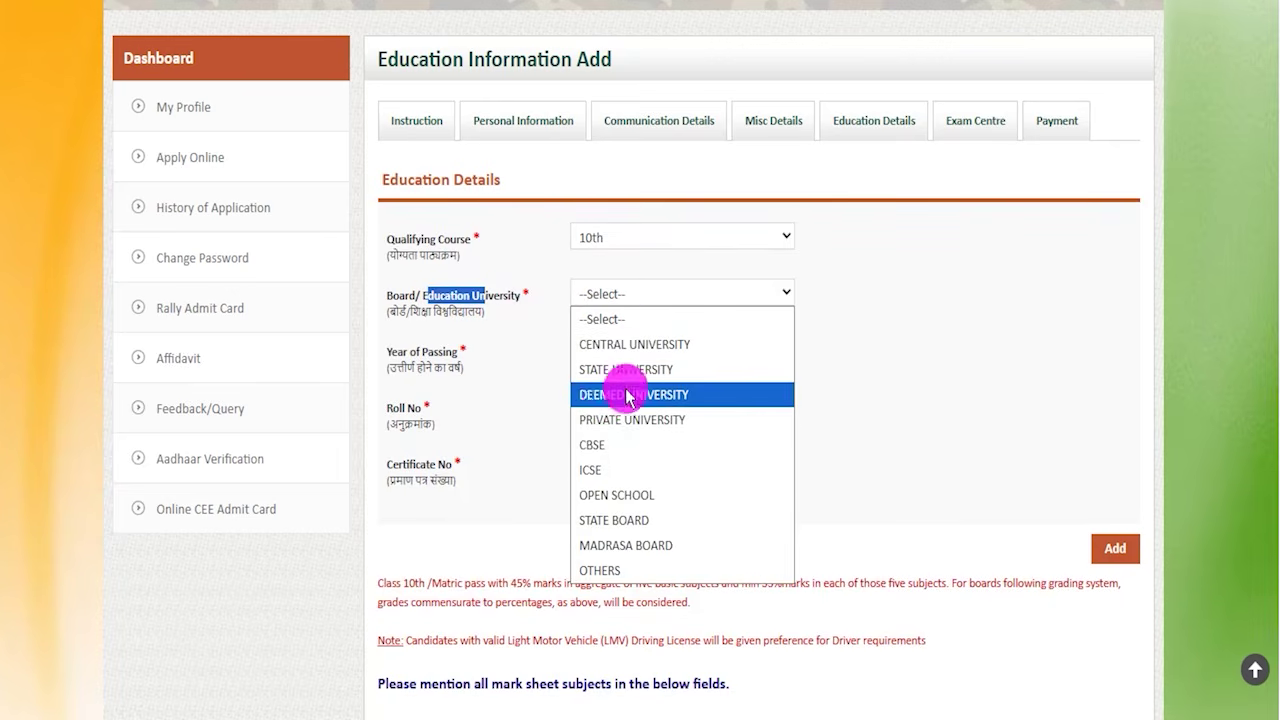
left_click(607, 445)
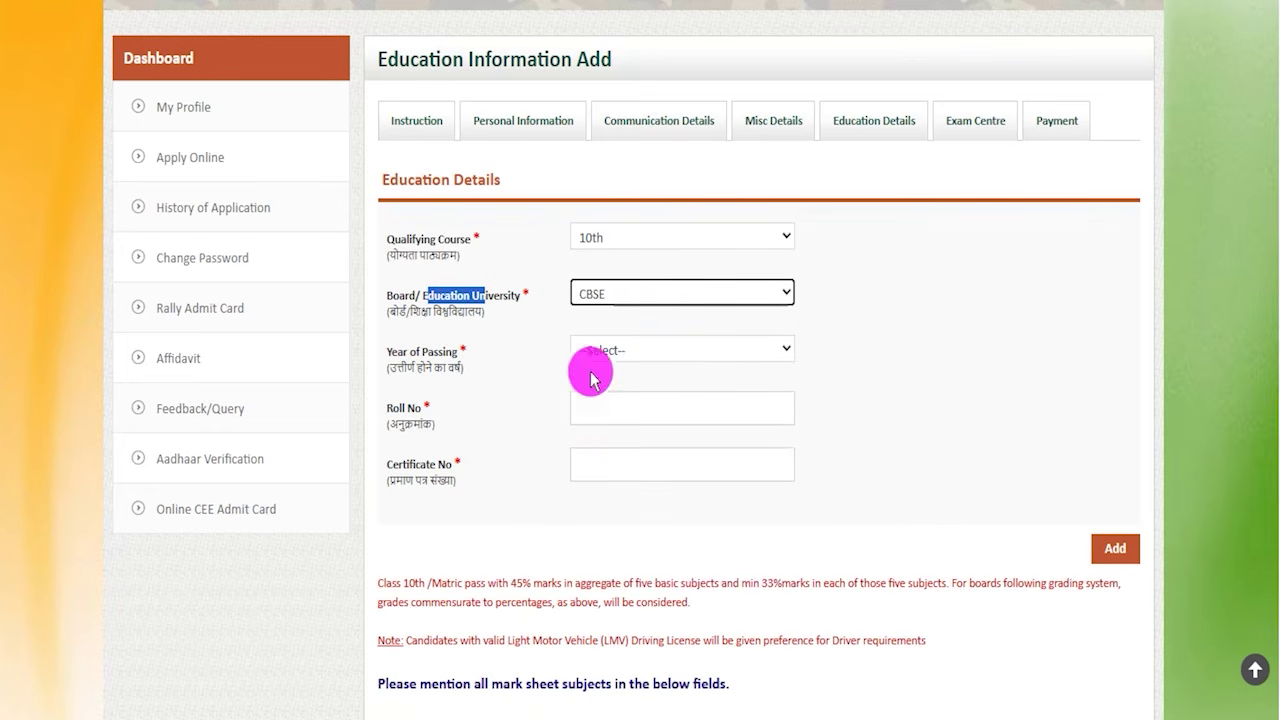
left_click_drag(468, 352, 410, 352)
left_click(603, 348)
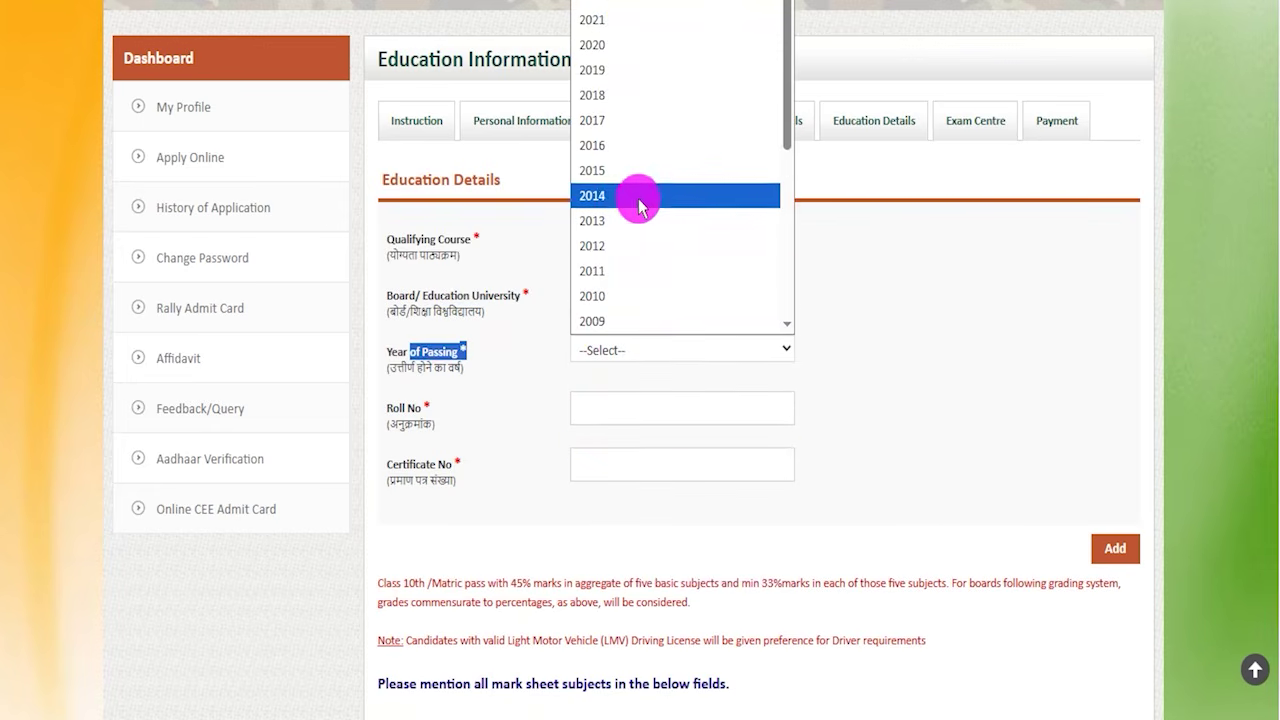
left_click(594, 45)
- Examine the Roll No and Certificate No fields and the option for adding the 10th class record
left_click_drag(395, 408, 583, 423)
left_click(594, 406)
left_click_drag(405, 464, 606, 463)
left_click(606, 463)
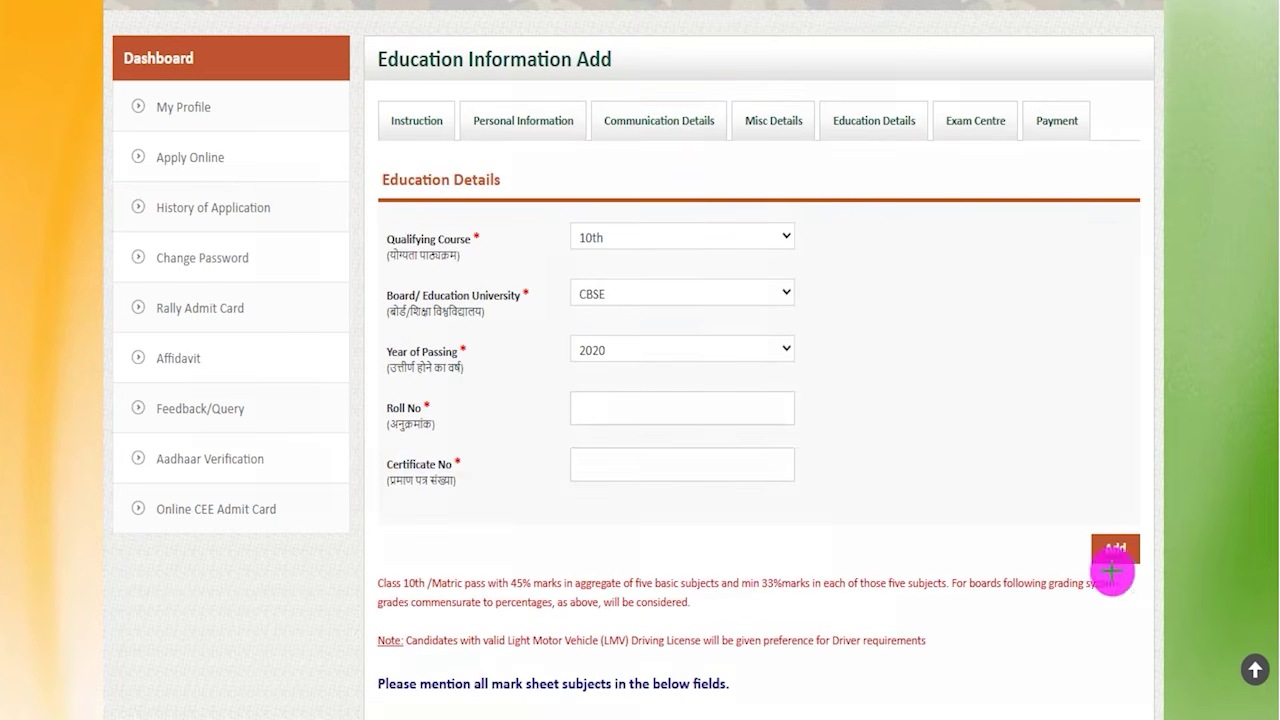
left_click_drag(1016, 490, 1163, 577)
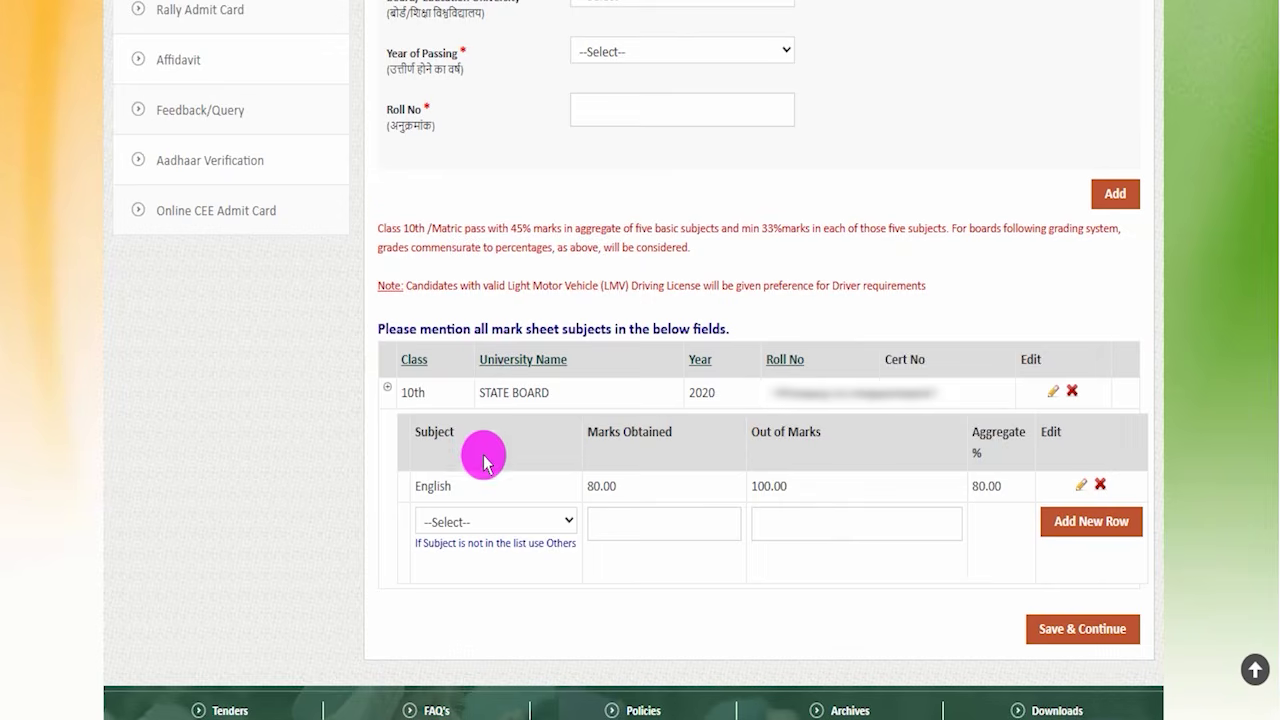
- Examine the 10th mark sheet table, including the subject choices and the English row's marks obtained, out of marks and aggregate
left_click(490, 528)
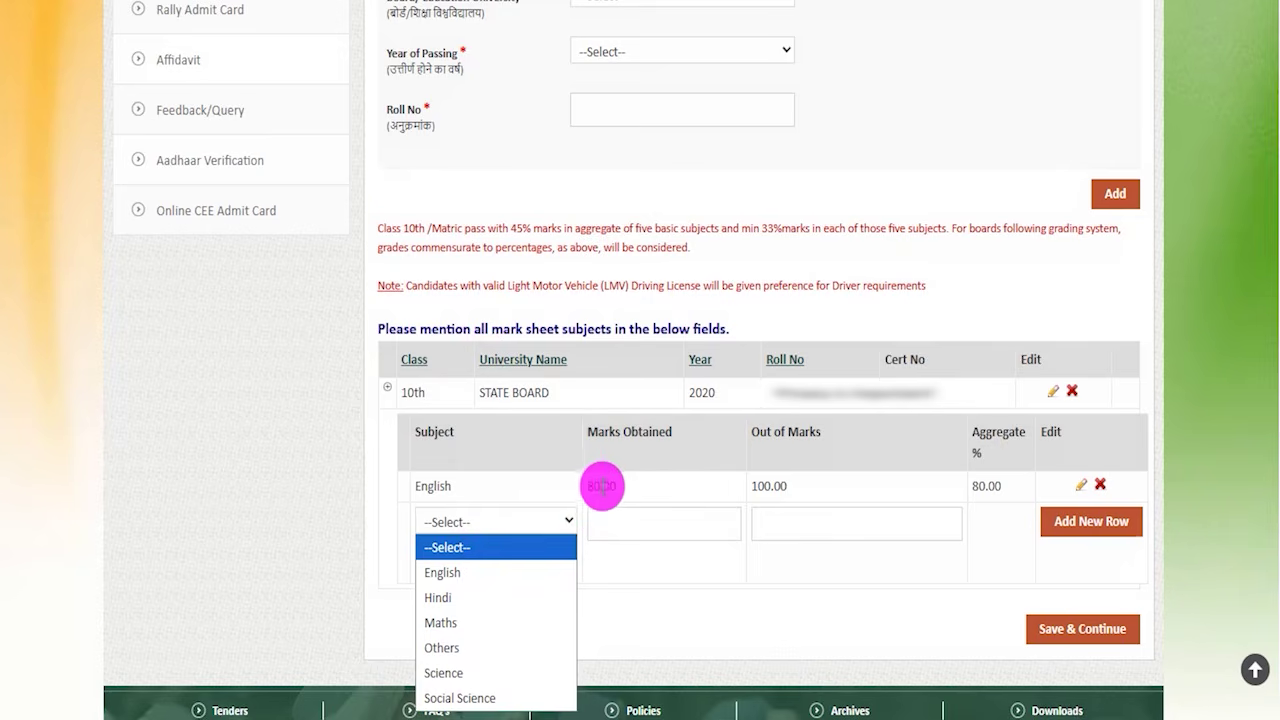
left_click_drag(588, 486, 601, 486)
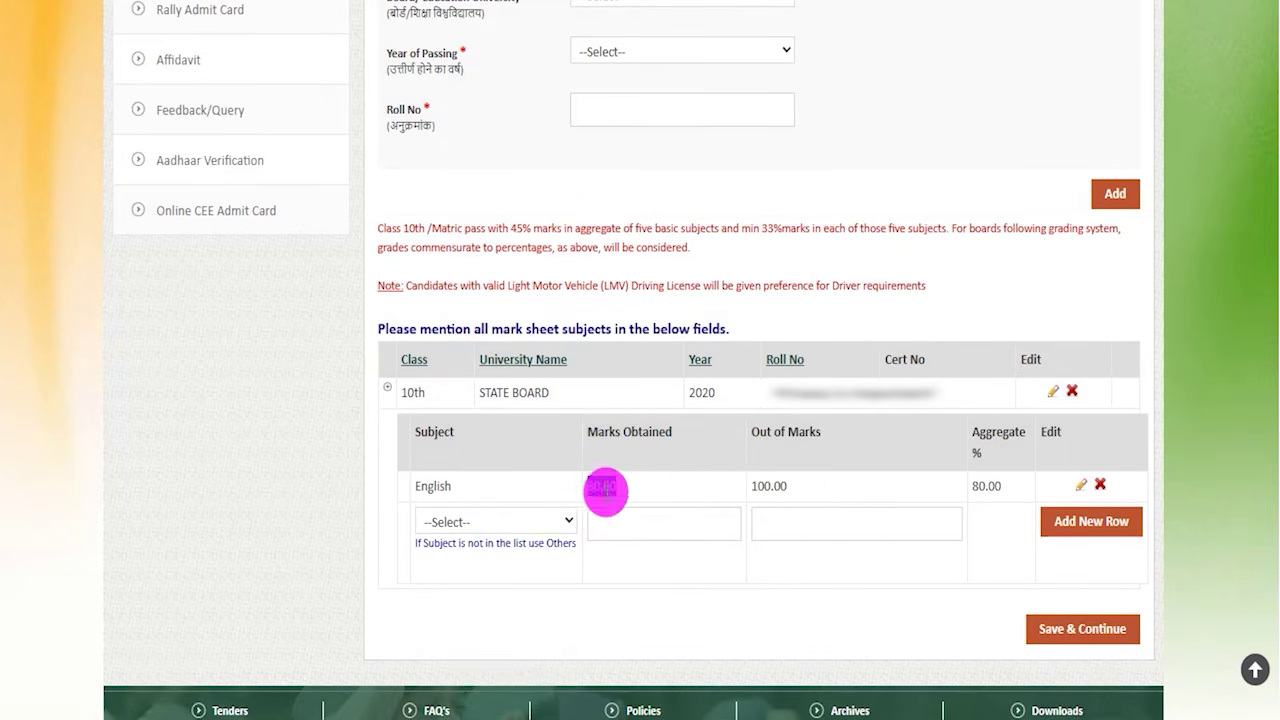
left_click_drag(751, 486, 783, 486)
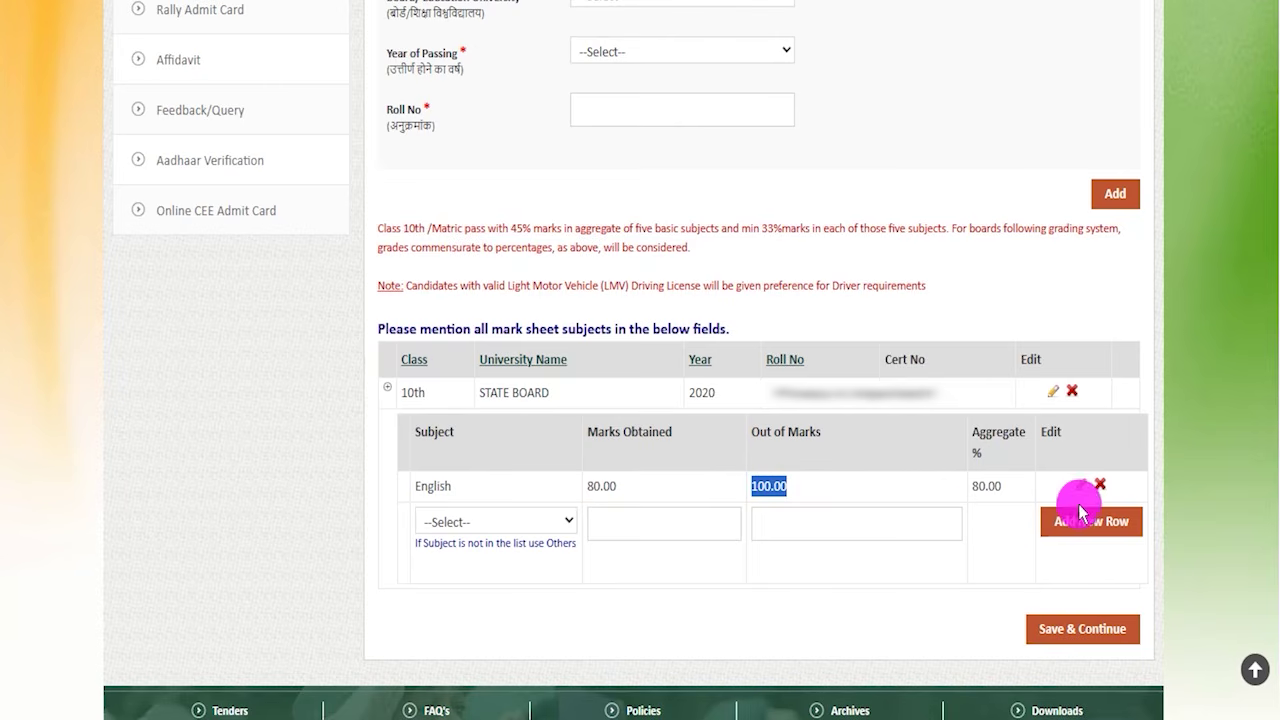
left_click_drag(980, 432, 1002, 486)
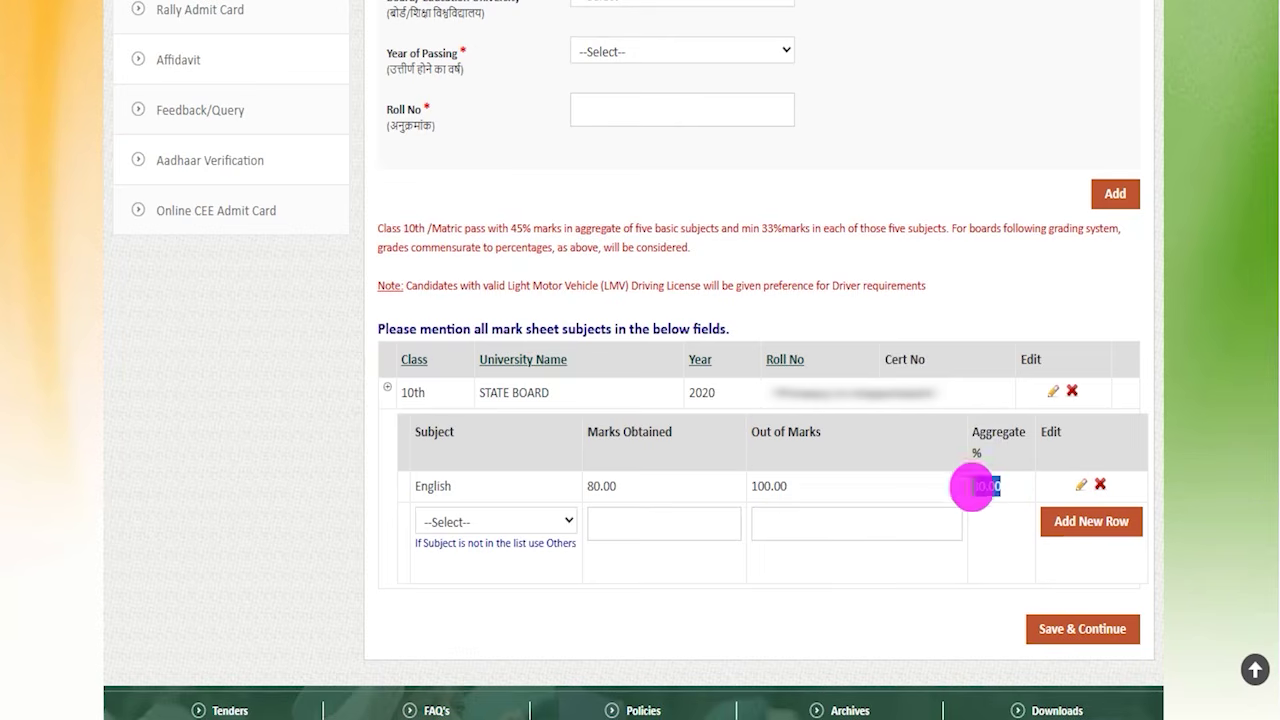
left_click(531, 522)
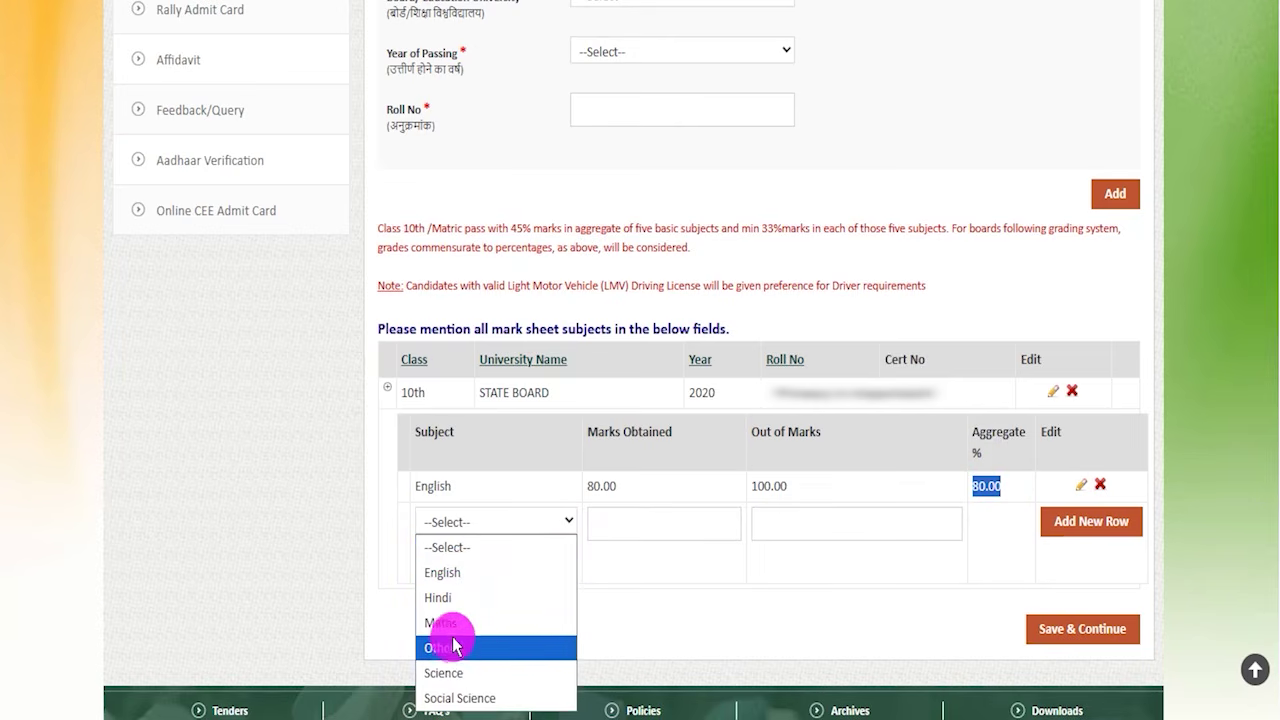
left_click(694, 583)
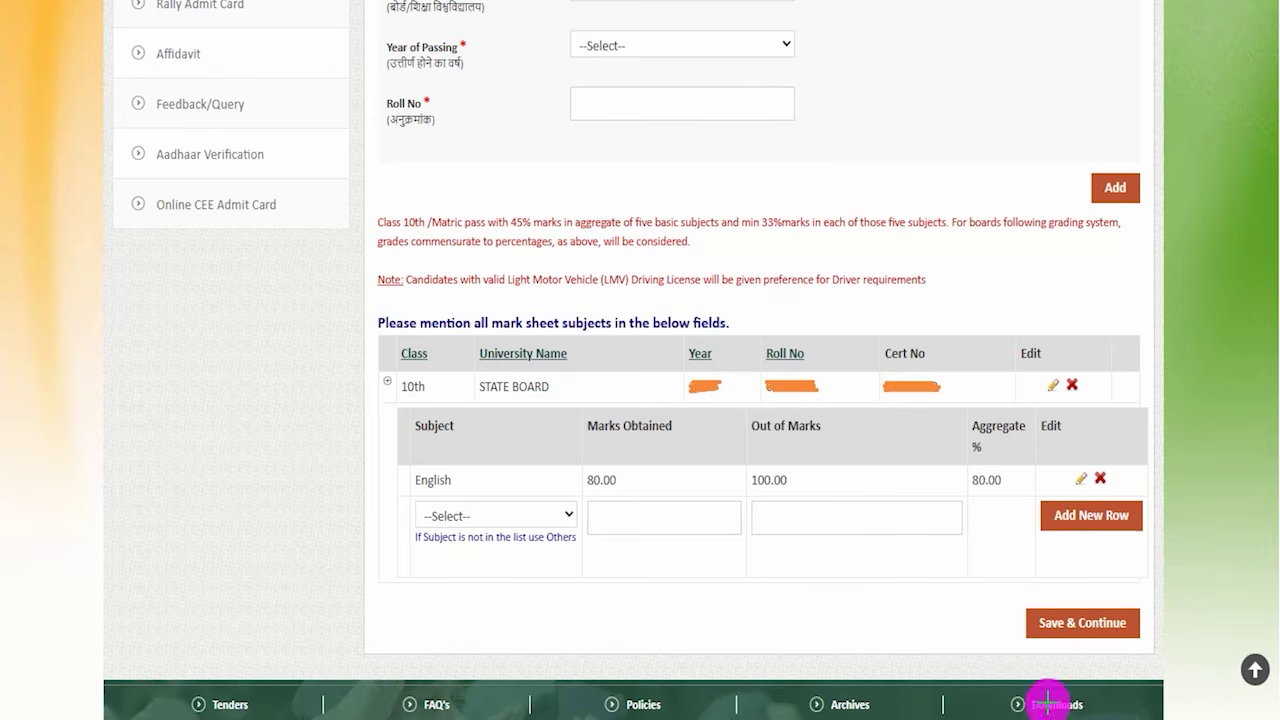
- Save the education details and continue to the Exam Centre section
left_click_drag(1003, 586, 1145, 645)
left_click(1120, 626)
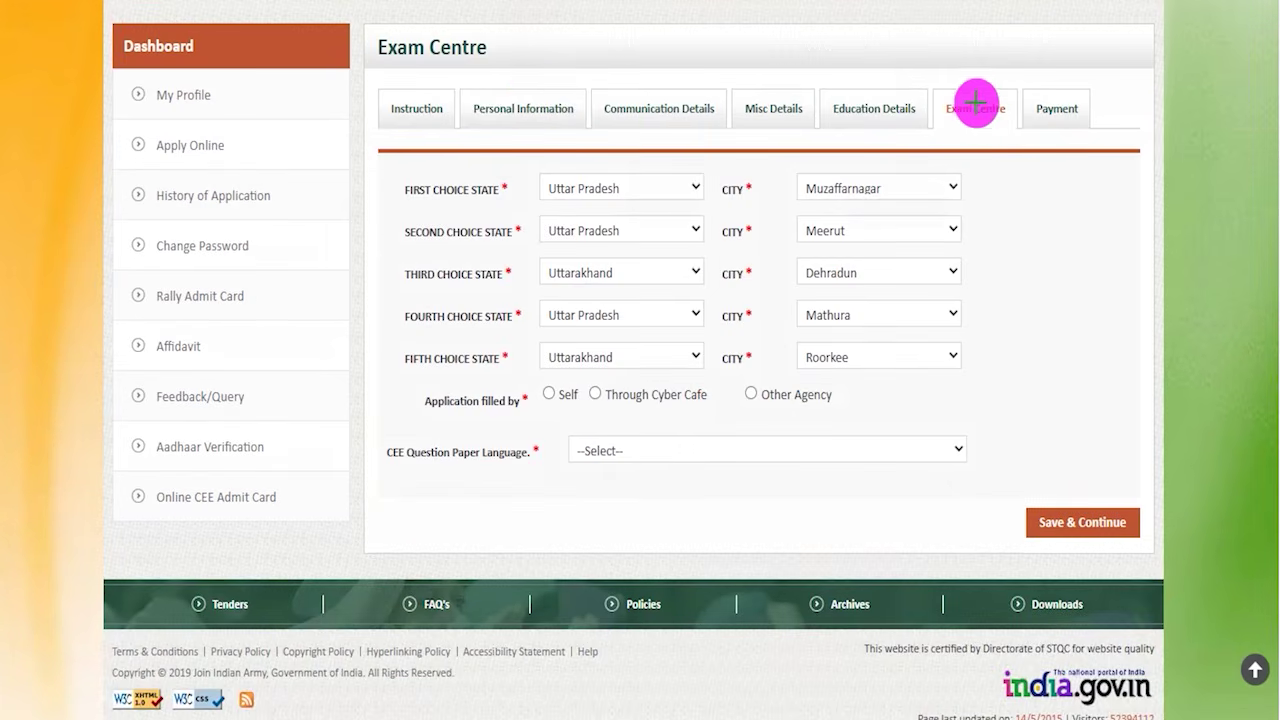
left_click_drag(975, 97, 975, 8)
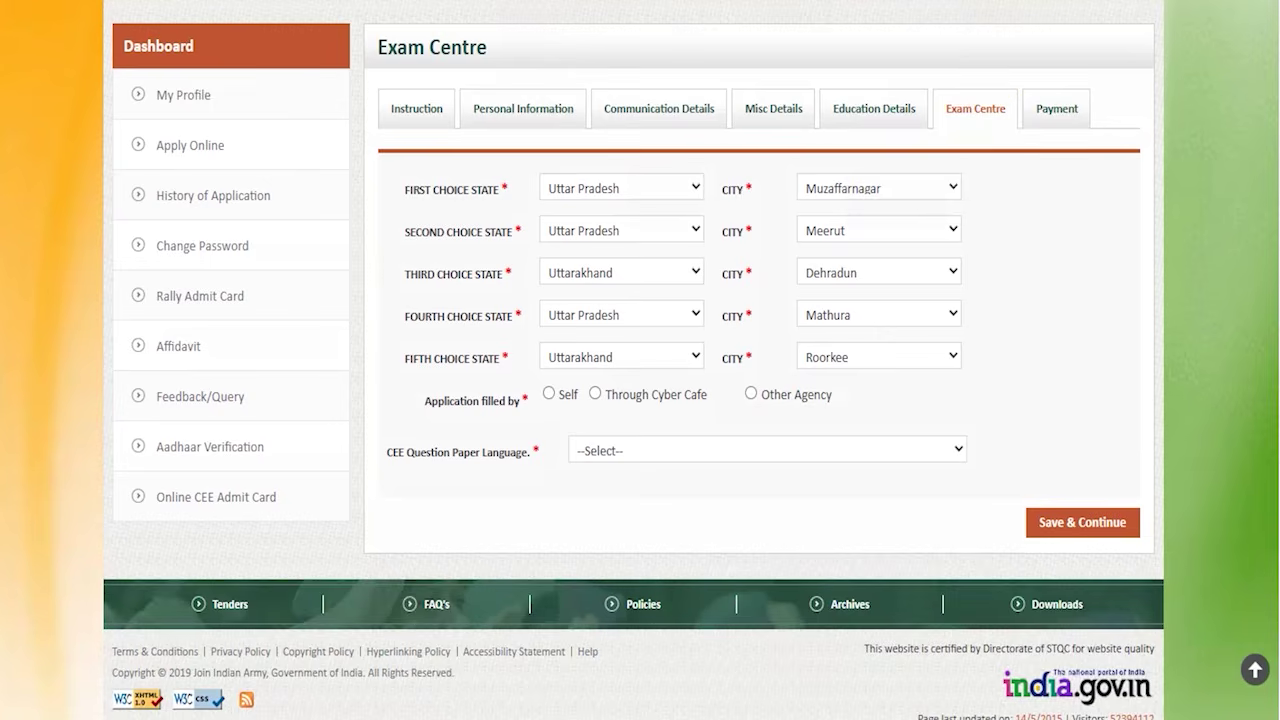
- Examine the state and city choices for the first and second exam centre preferences
left_click(586, 188)
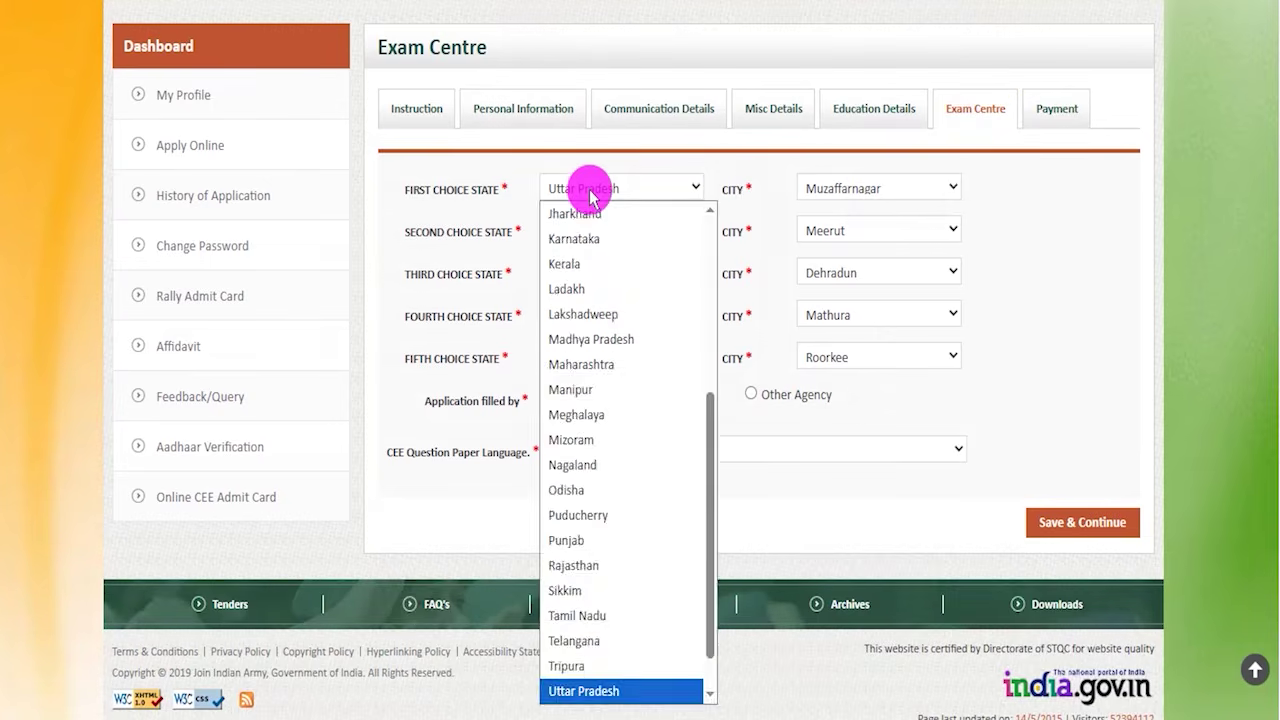
left_click(586, 188)
left_click(832, 190)
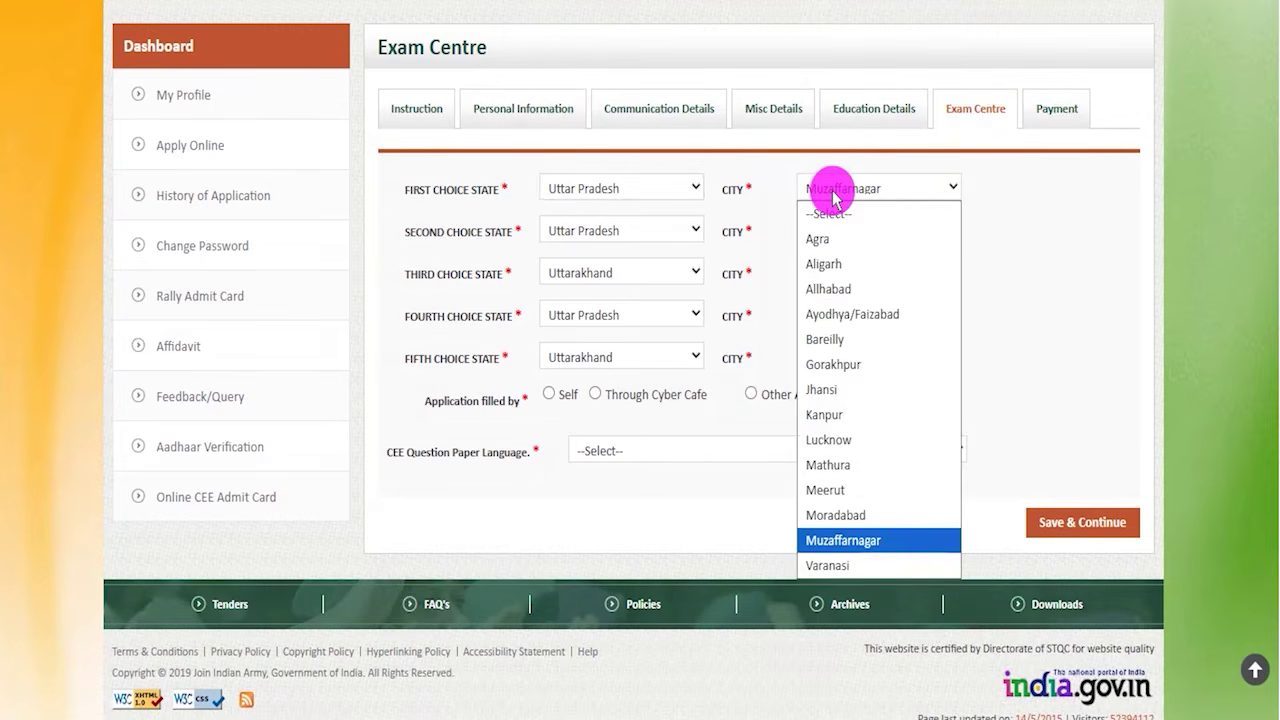
left_click(832, 192)
left_click(614, 230)
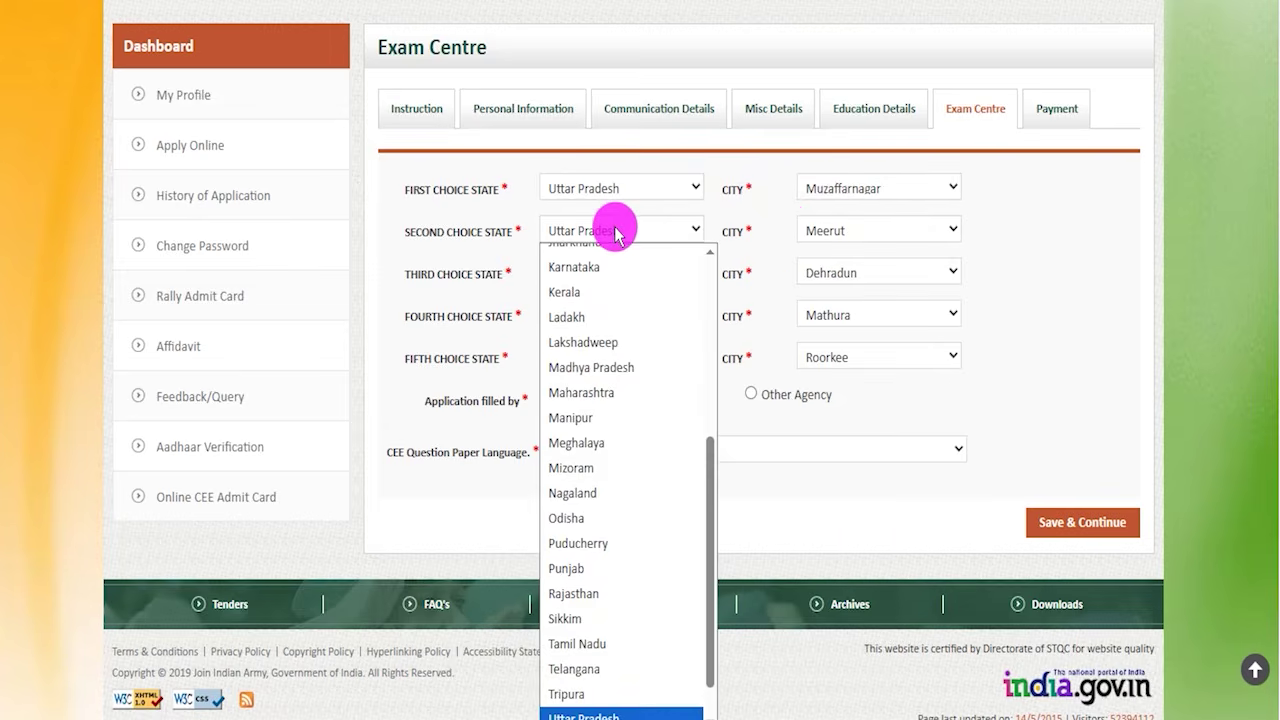
left_click(832, 228)
- Examine the state and city choices for the third and fourth exam centre preferences
left_click(656, 272)
left_click(1050, 298)
left_click(897, 280)
left_click(1048, 304)
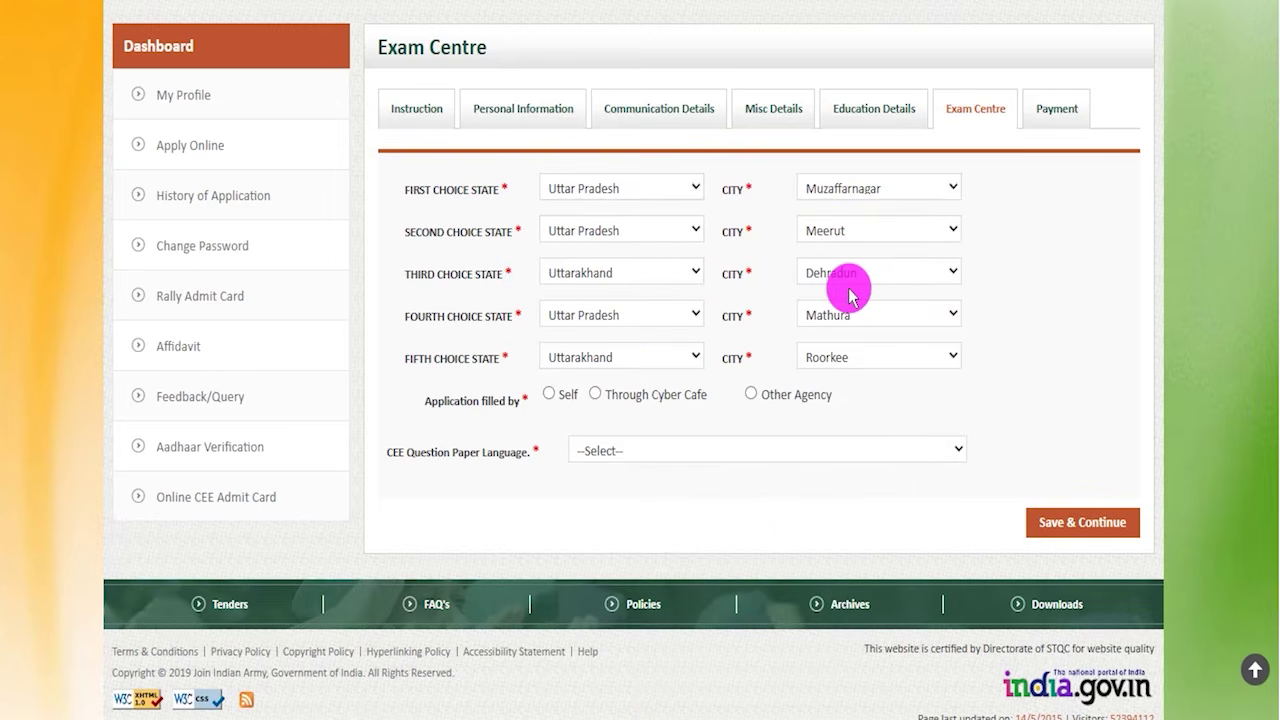
left_click(871, 195)
left_click(1040, 272)
left_click(850, 315)
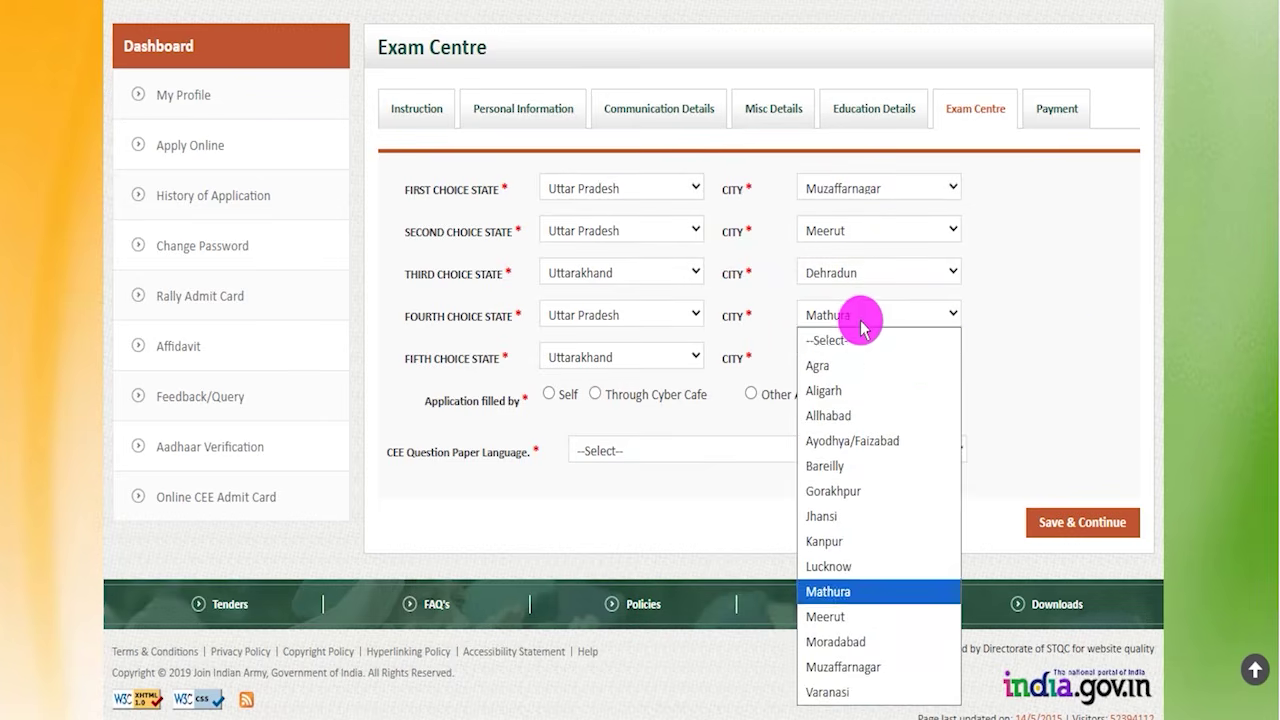
left_click(1075, 347)
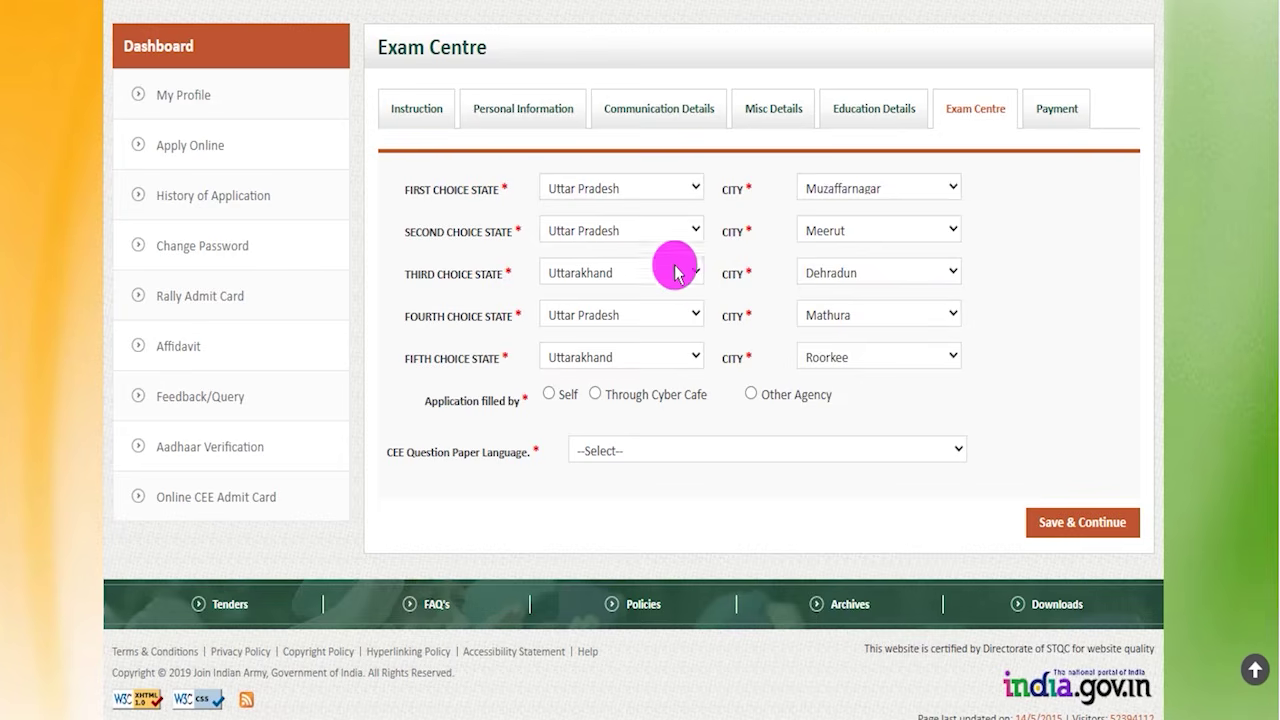
- Examine the Application filled by options and the CEE Question Paper Language choices
left_click_drag(441, 398, 493, 400)
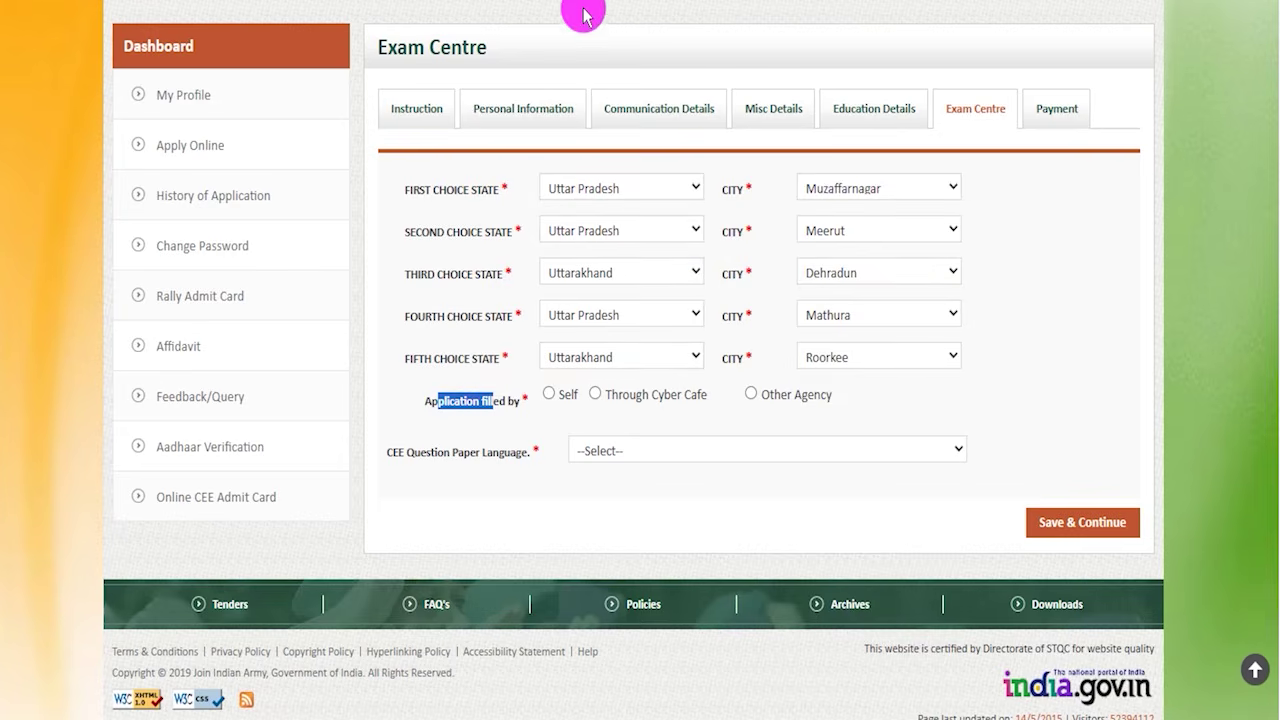
left_click_drag(665, 408, 682, 374)
left_click_drag(847, 401, 863, 374)
left_click_drag(550, 392, 572, 346)
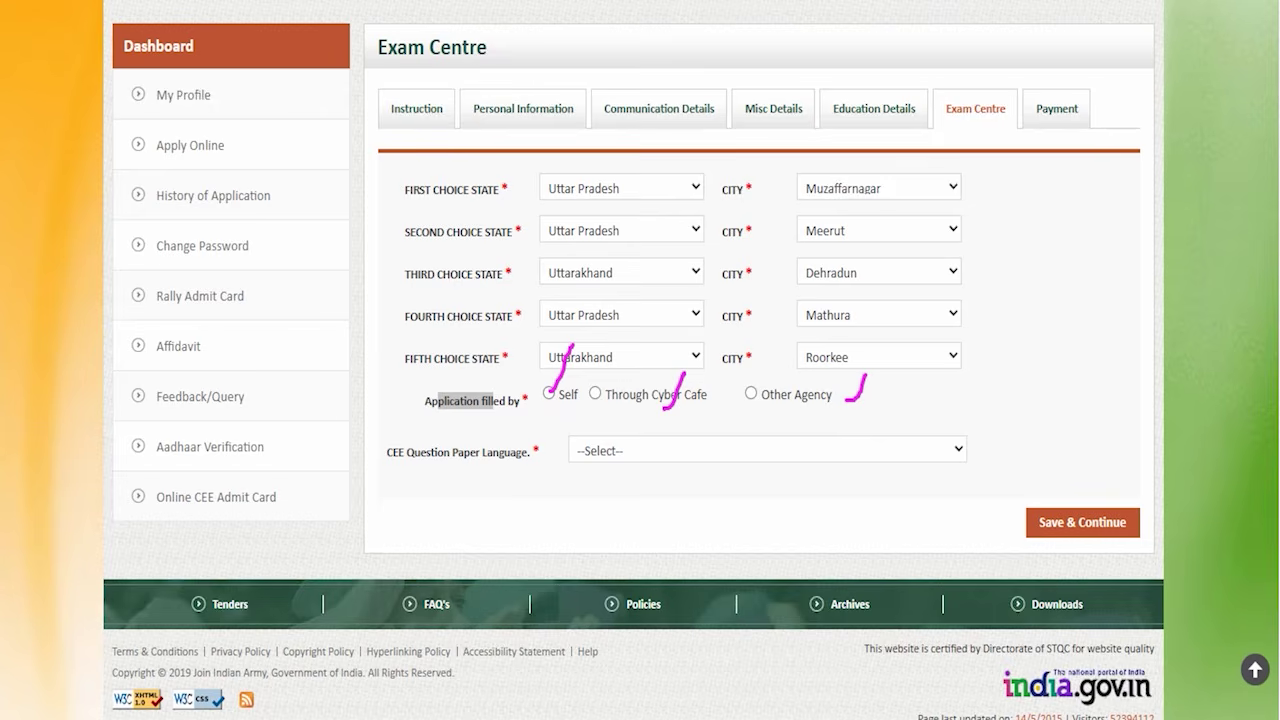
left_click(610, 451)
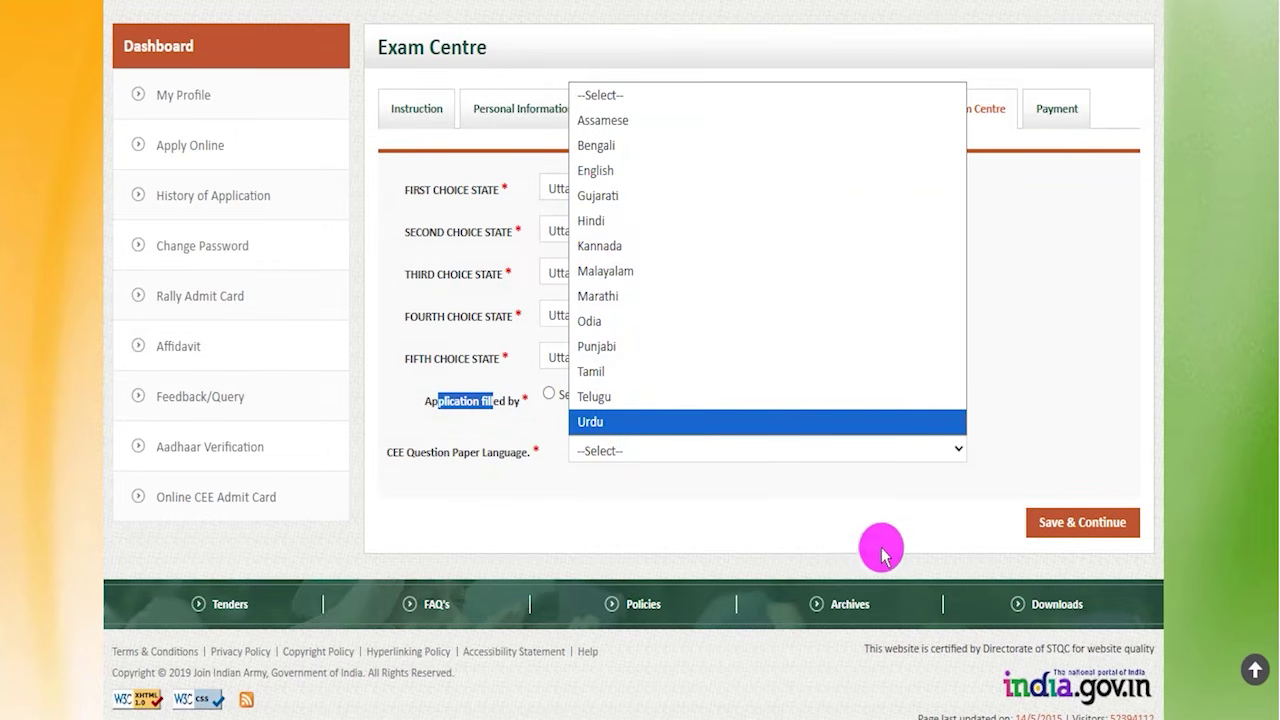
left_click(765, 515)
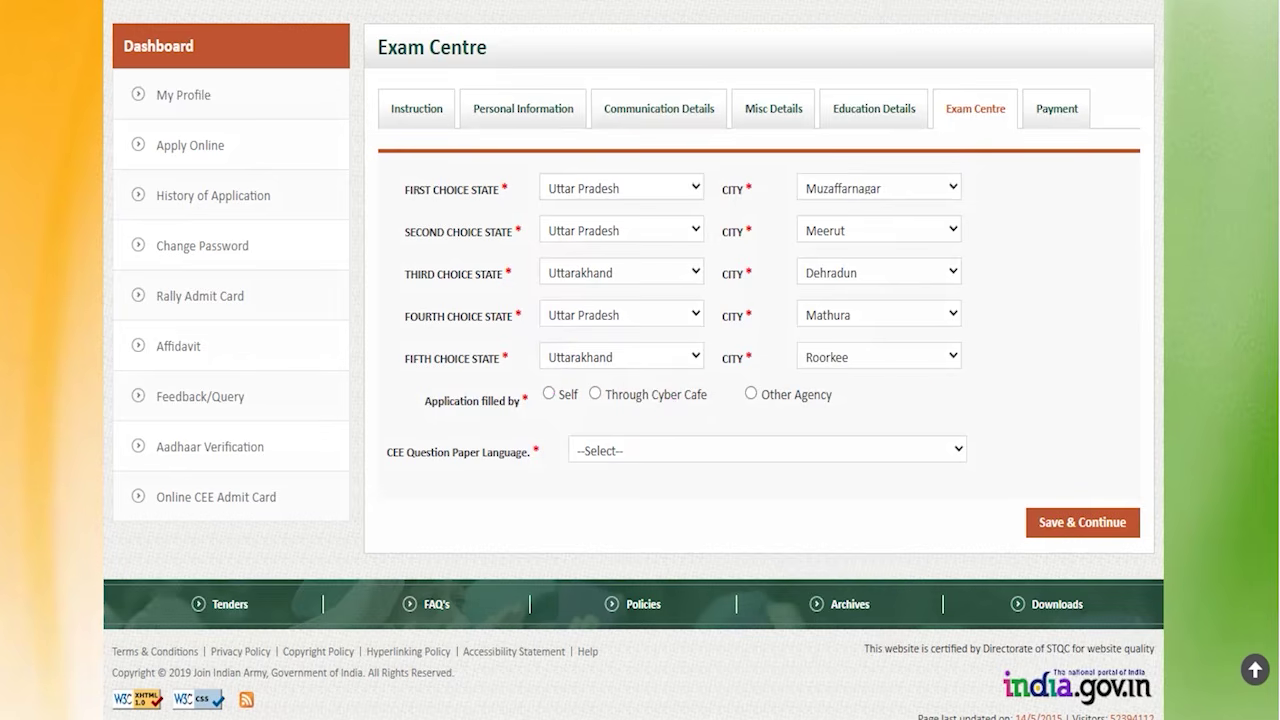
- Continue from the Exam Centre section to the application summary and review the entered details, the CEE city choice and the Edit option
mouse_move(963, 478)
left_mouse_down()
mouse_move(1152, 529)
mouse_move(1169, 556)
left_mouse_up()
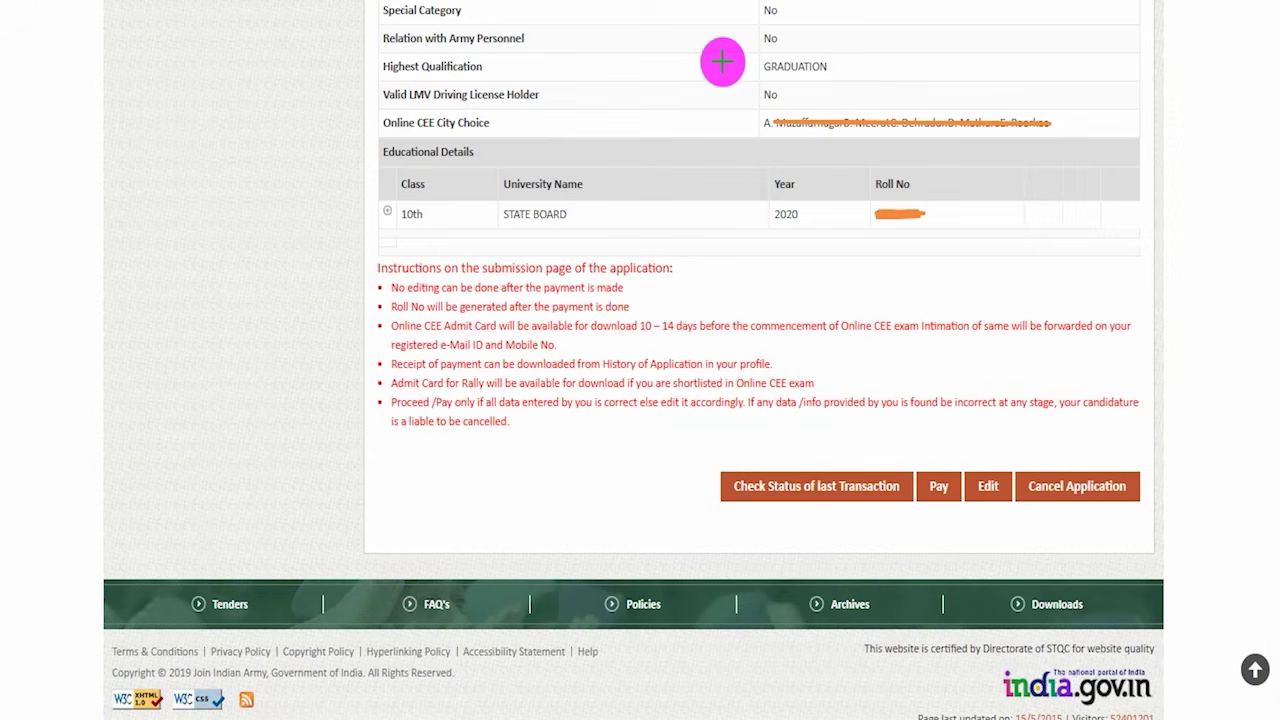
left_click_drag(640, 22, 661, 2)
left_click_drag(648, 51, 669, 27)
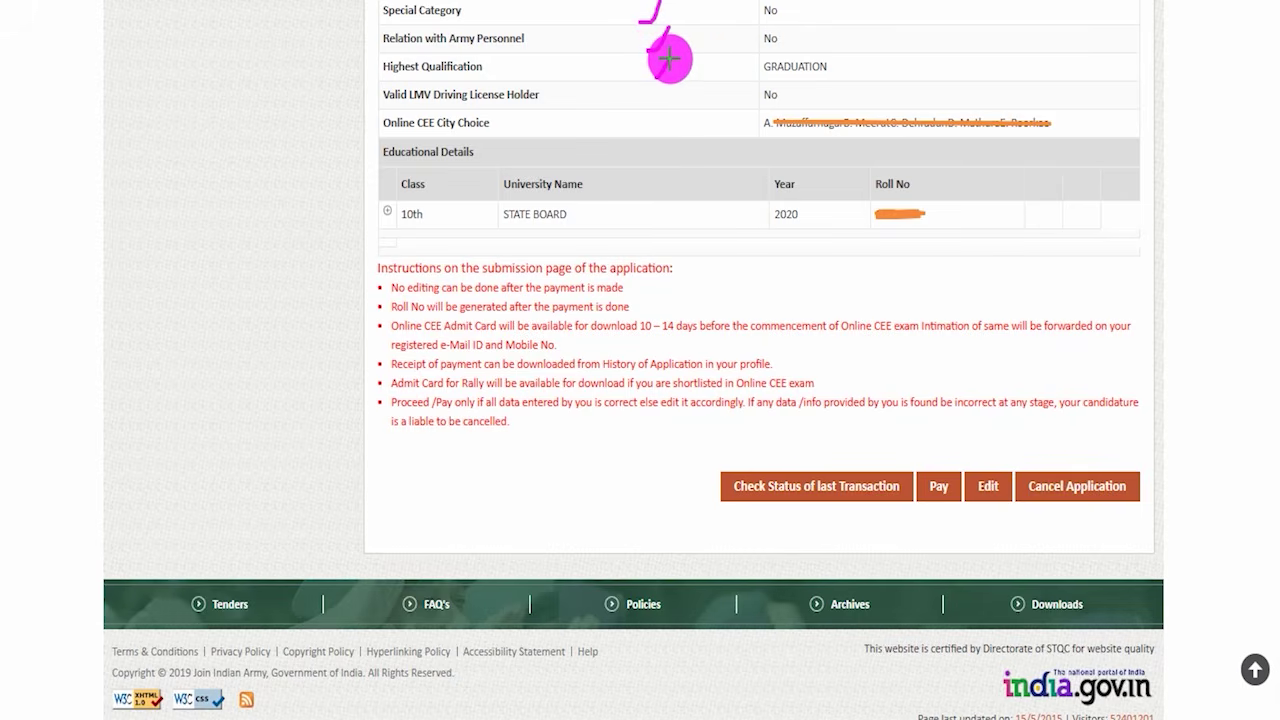
left_click_drag(659, 95, 676, 76)
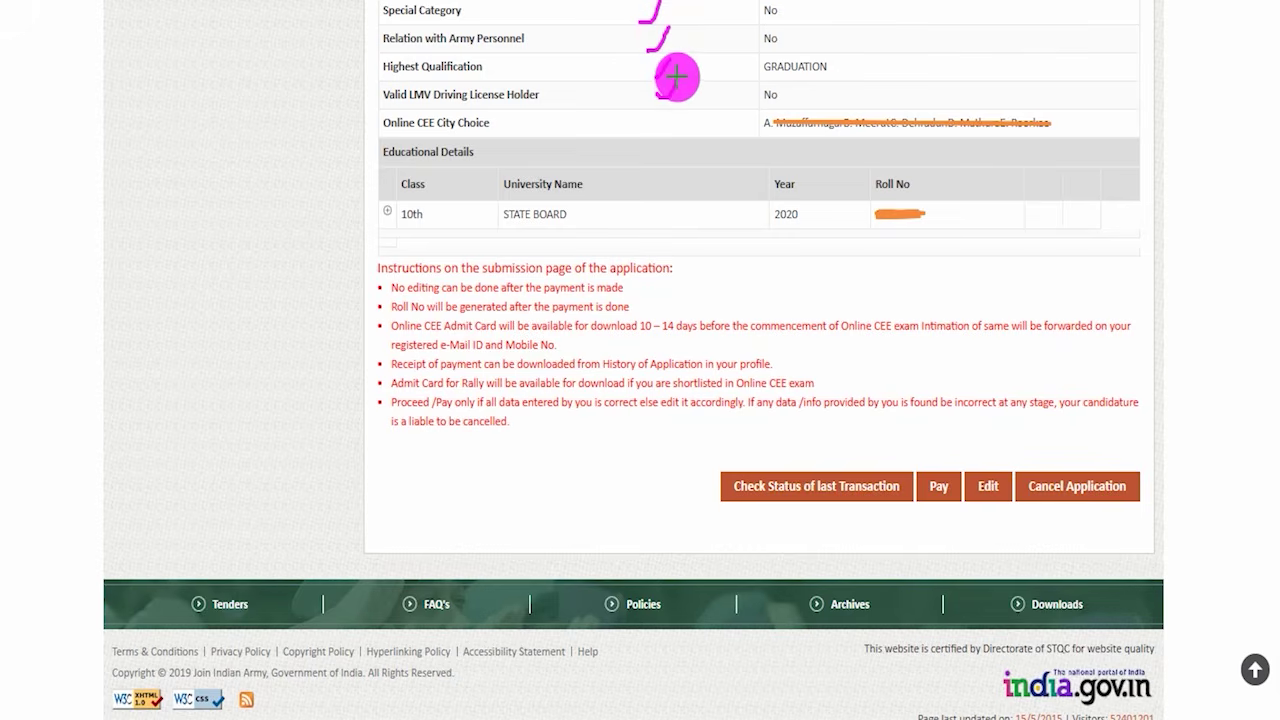
left_click_drag(651, 146, 686, 106)
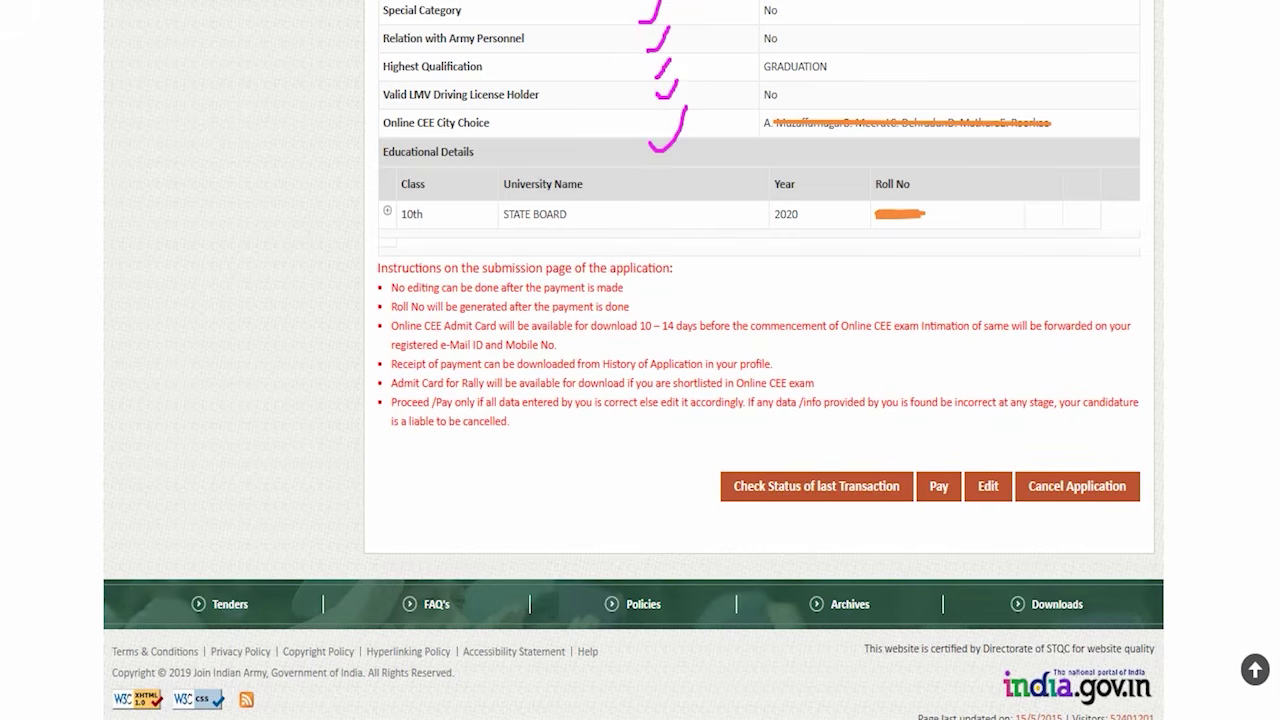
left_click_drag(1028, 283, 1002, 457)
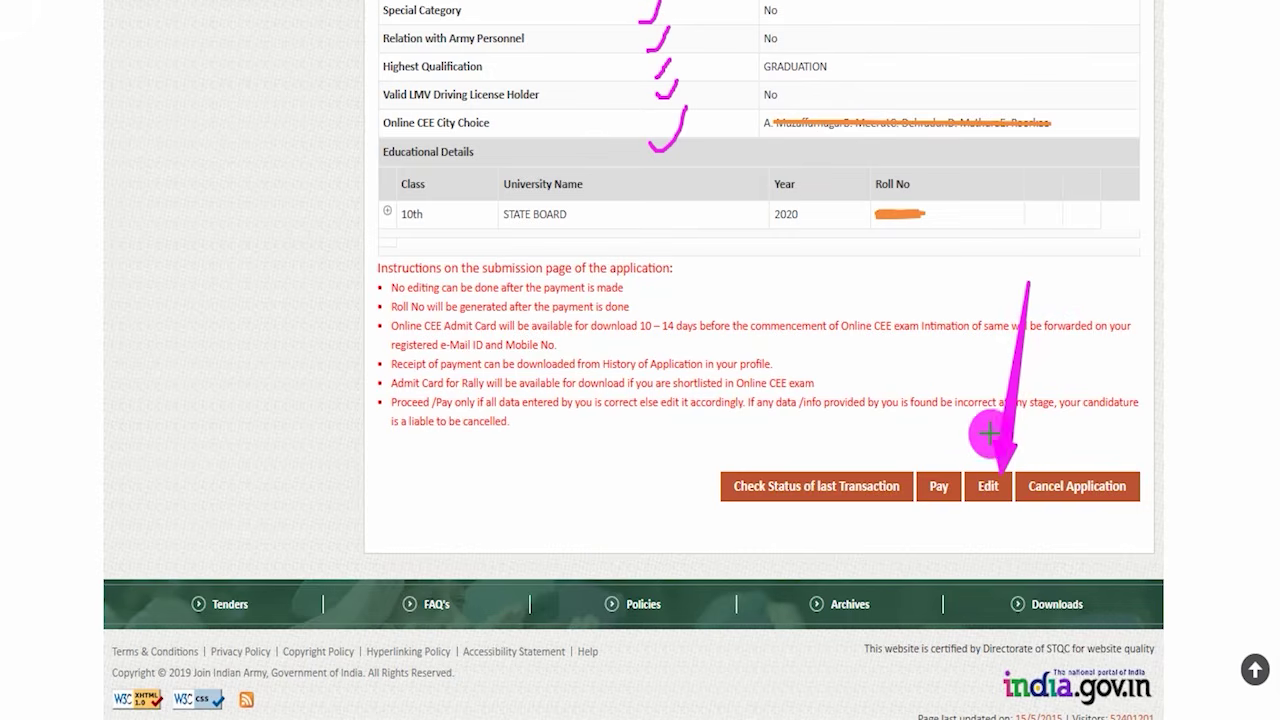
- Proceed to the fee payment page and examine the total amount and the mobile number and email address fields
left_click_drag(947, 313, 940, 482)
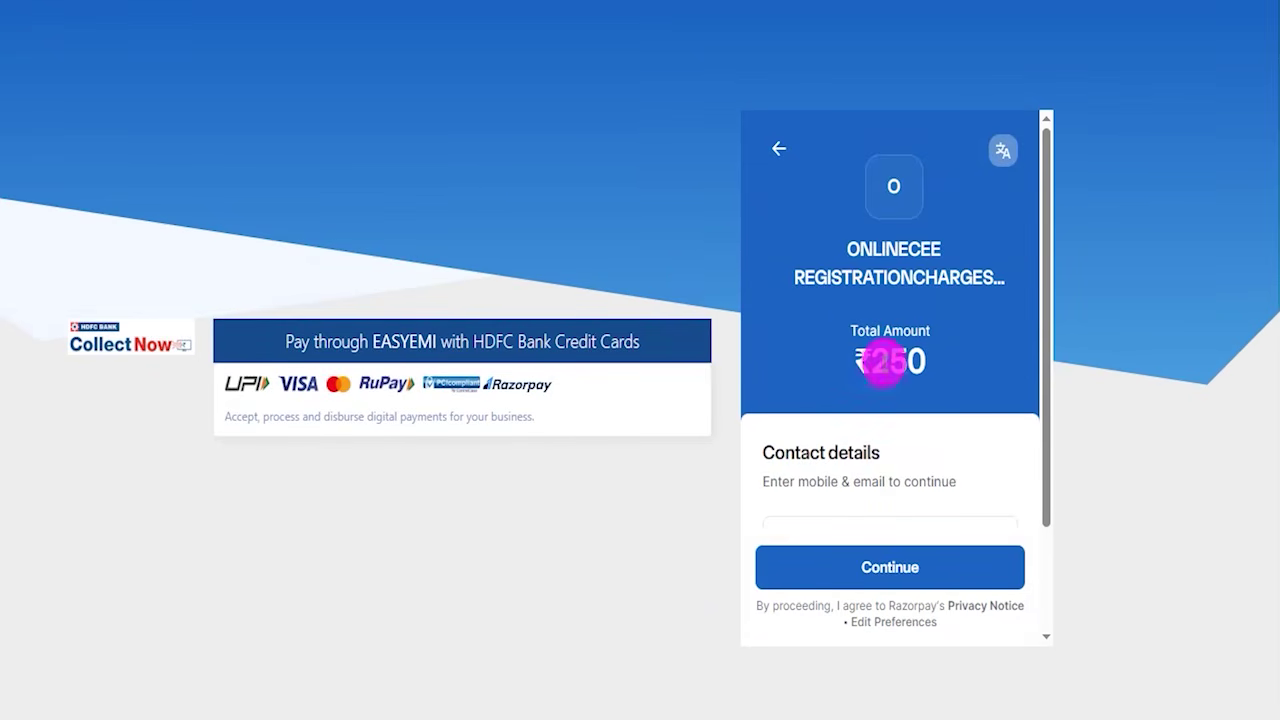
left_click_drag(875, 360, 916, 362)
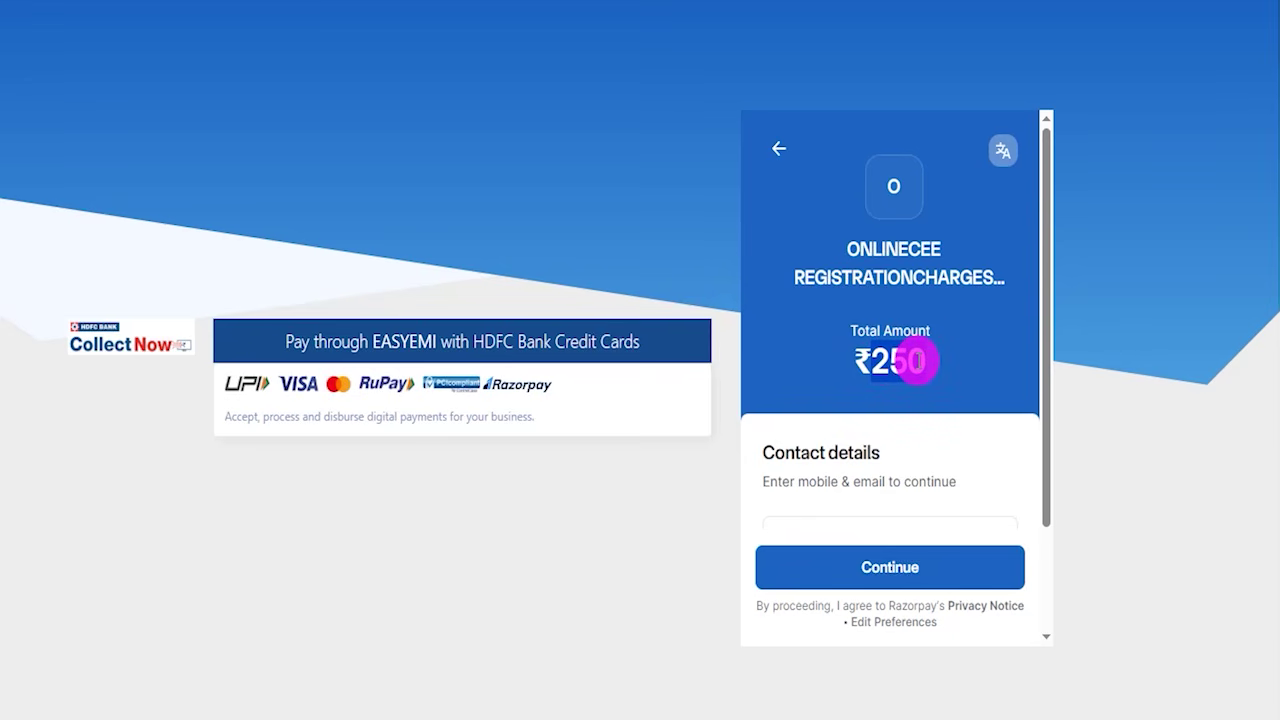
scroll(917, 357, "down", 3)
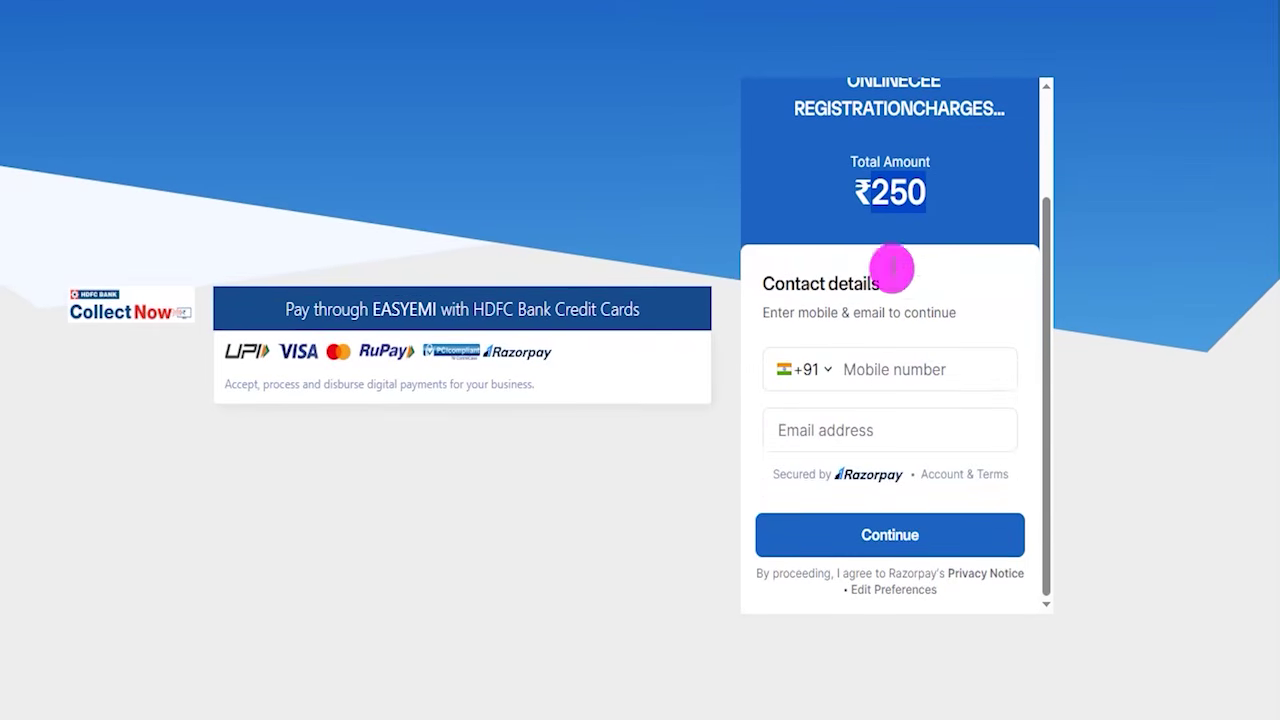
left_click(587, 12)
left_click_drag(883, 359, 916, 310)
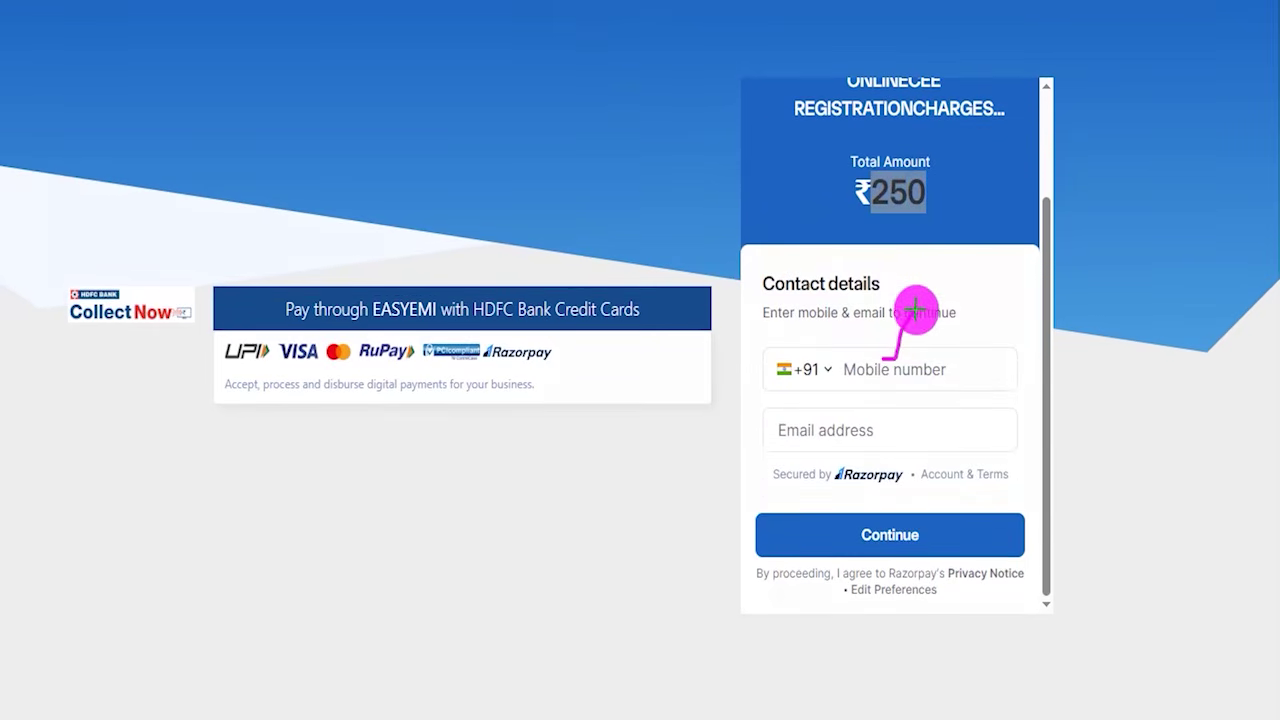
left_click_drag(900, 380, 870, 432)
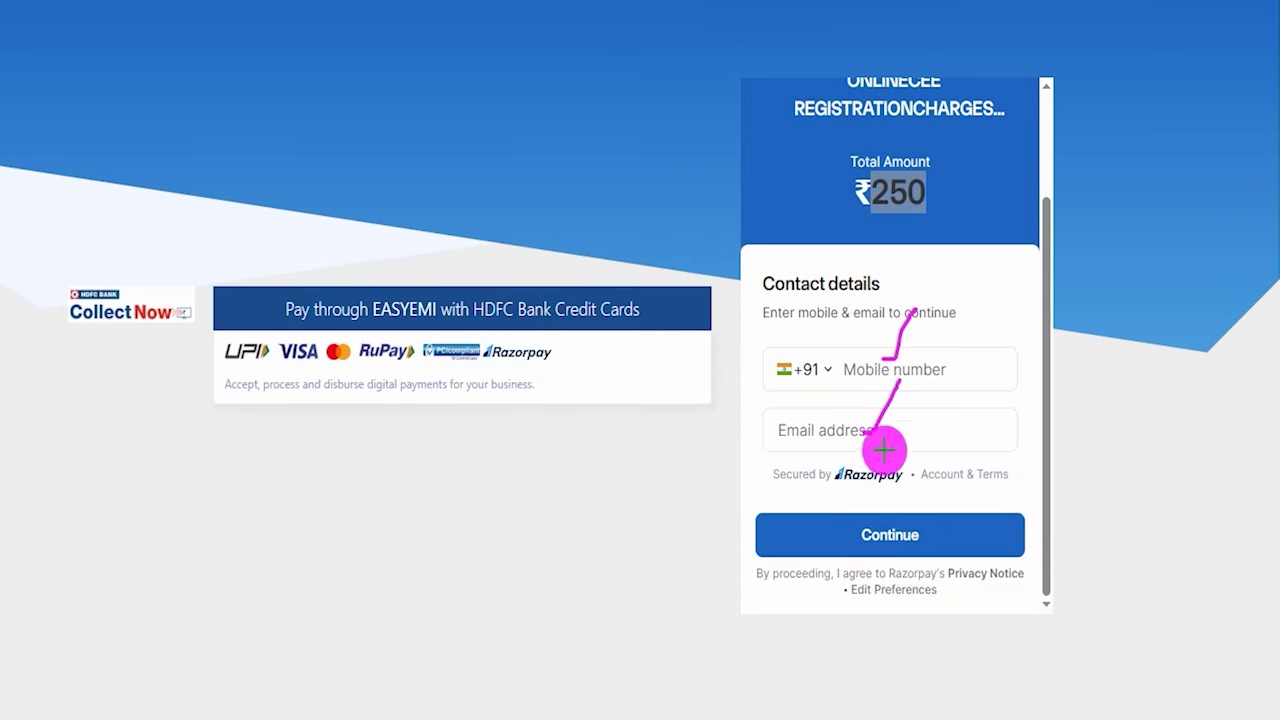
- Continue past the contact details and examine the UPI QR, UPI, Cards and Netbanking payment options
left_click_drag(1045, 276, 957, 518)
left_click(951, 537)
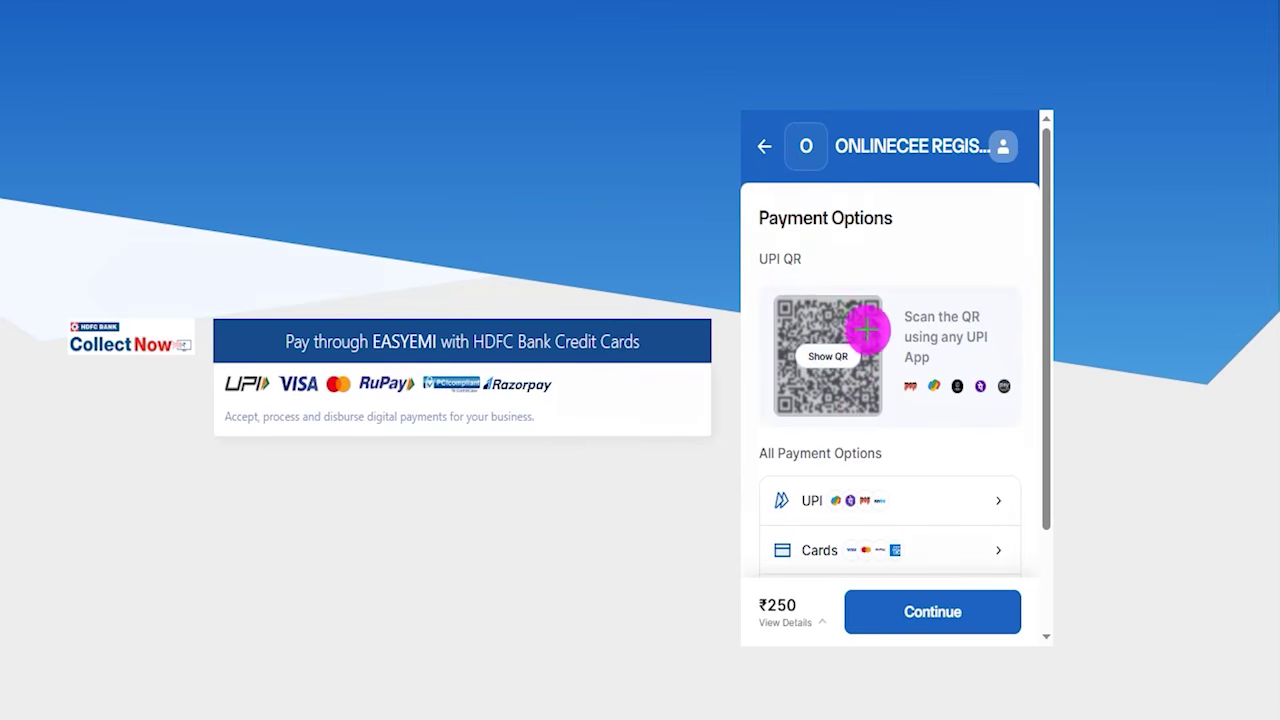
left_click_drag(867, 328, 930, 262)
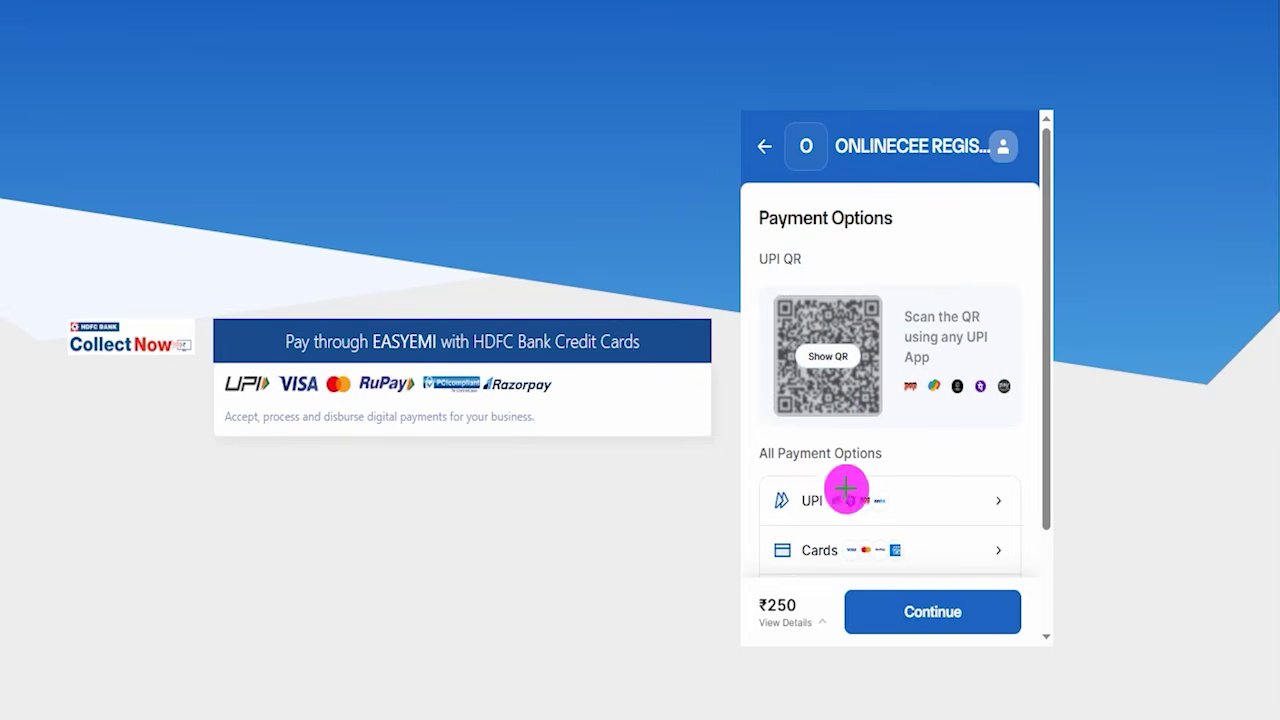
left_click_drag(889, 450, 861, 494)
left_click_drag(908, 545, 945, 446)
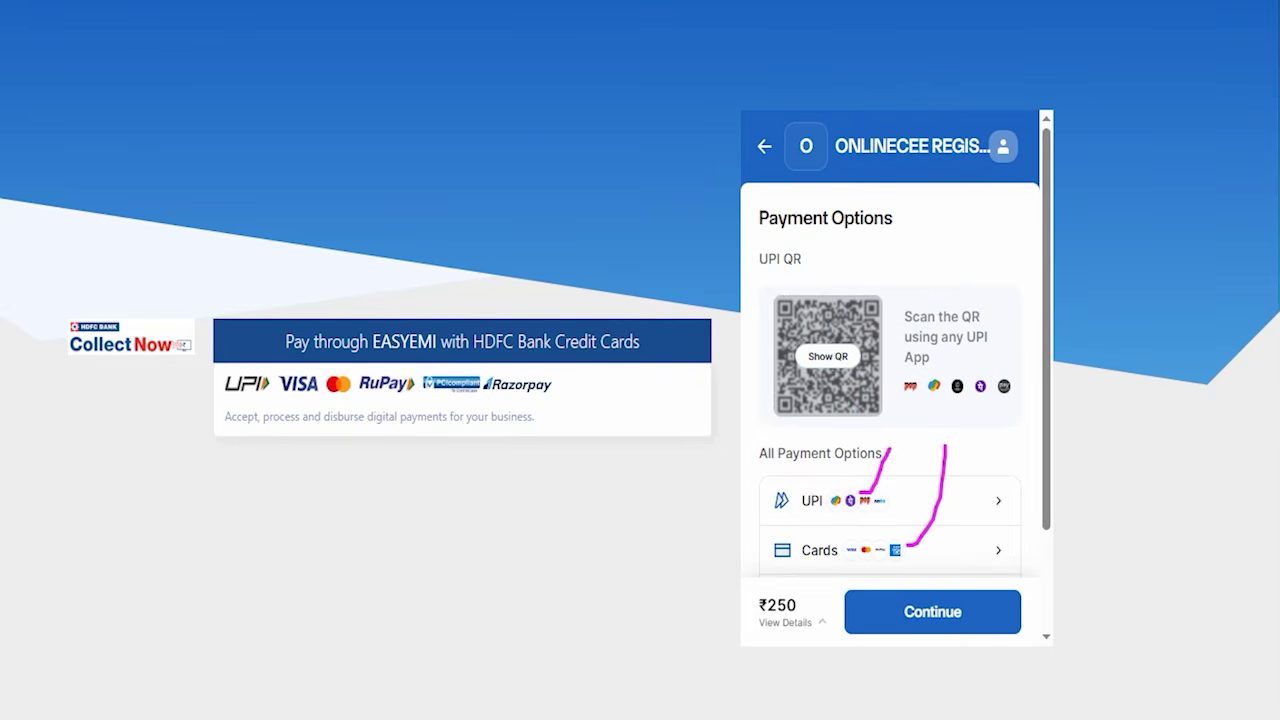
scroll(823, 508, "down", 2)
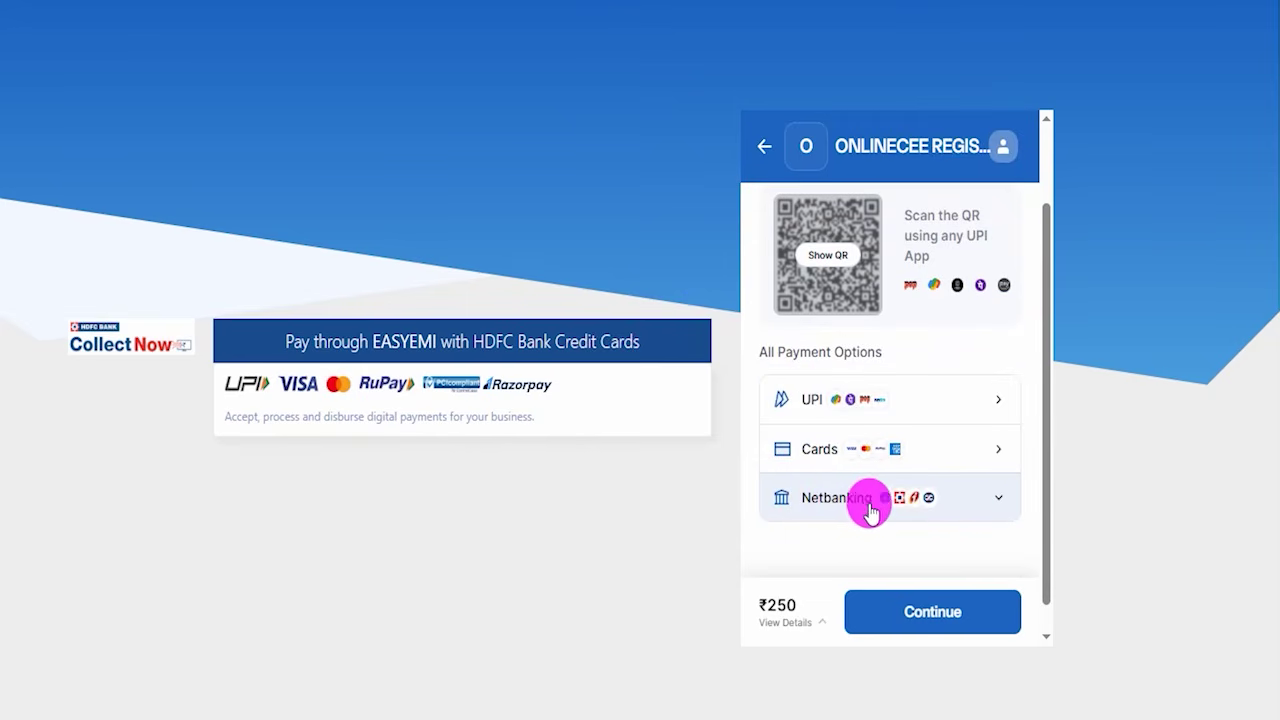
scroll(870, 506, "up", 2)
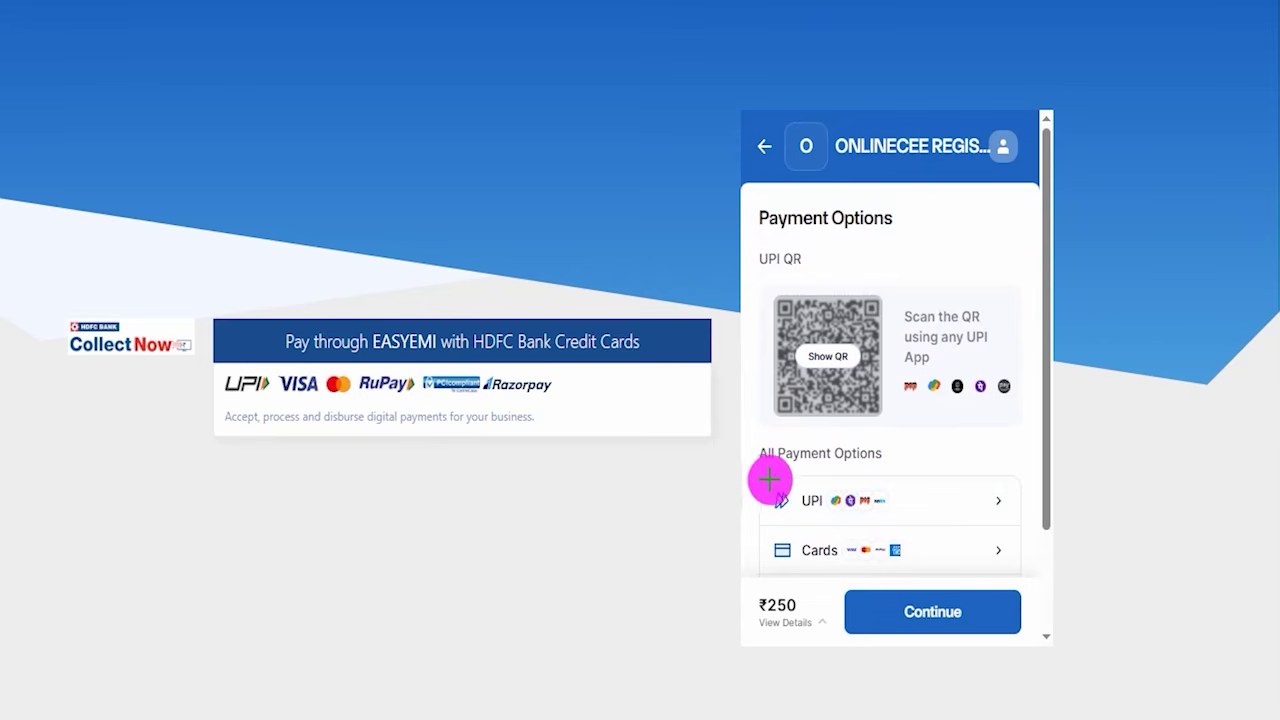
mouse_move(746, 470)
left_mouse_down()
mouse_move(1003, 520)
mouse_move(1032, 538)
left_mouse_up()
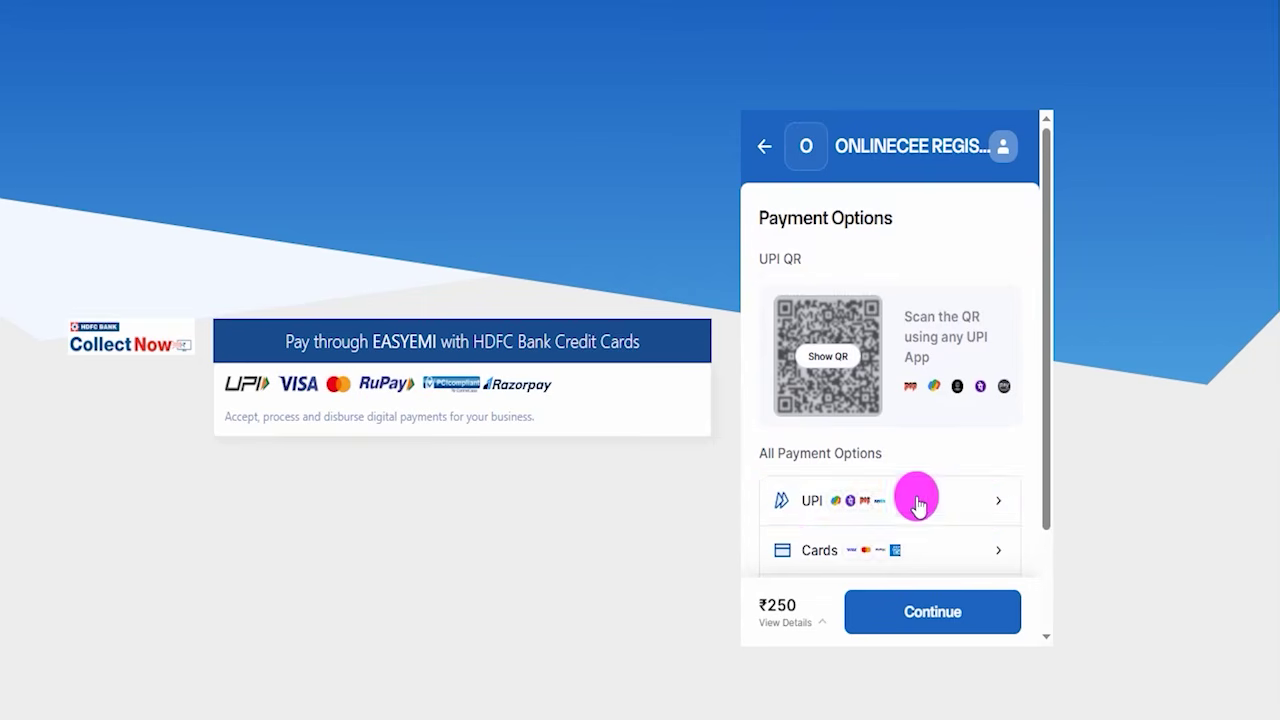
- Choose UPI as the payment method and examine its QR code and UPI ID / Number options
left_click(855, 500)
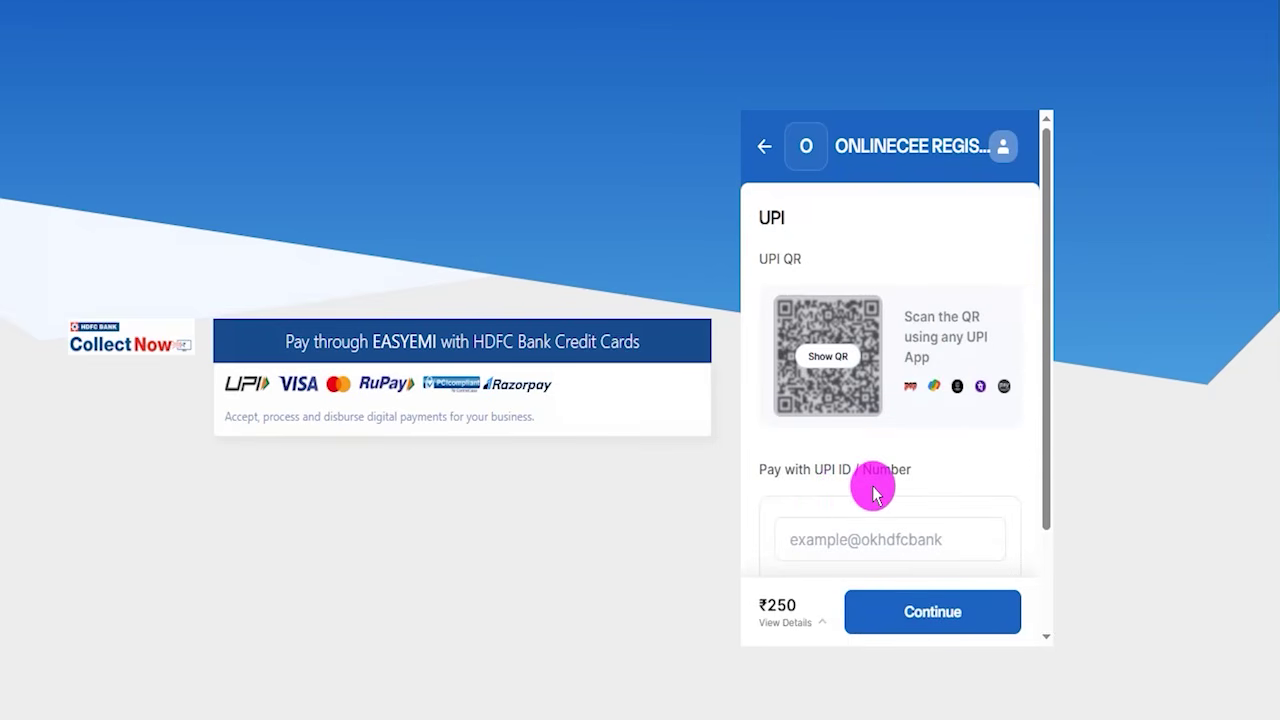
scroll(871, 488, "down", 1)
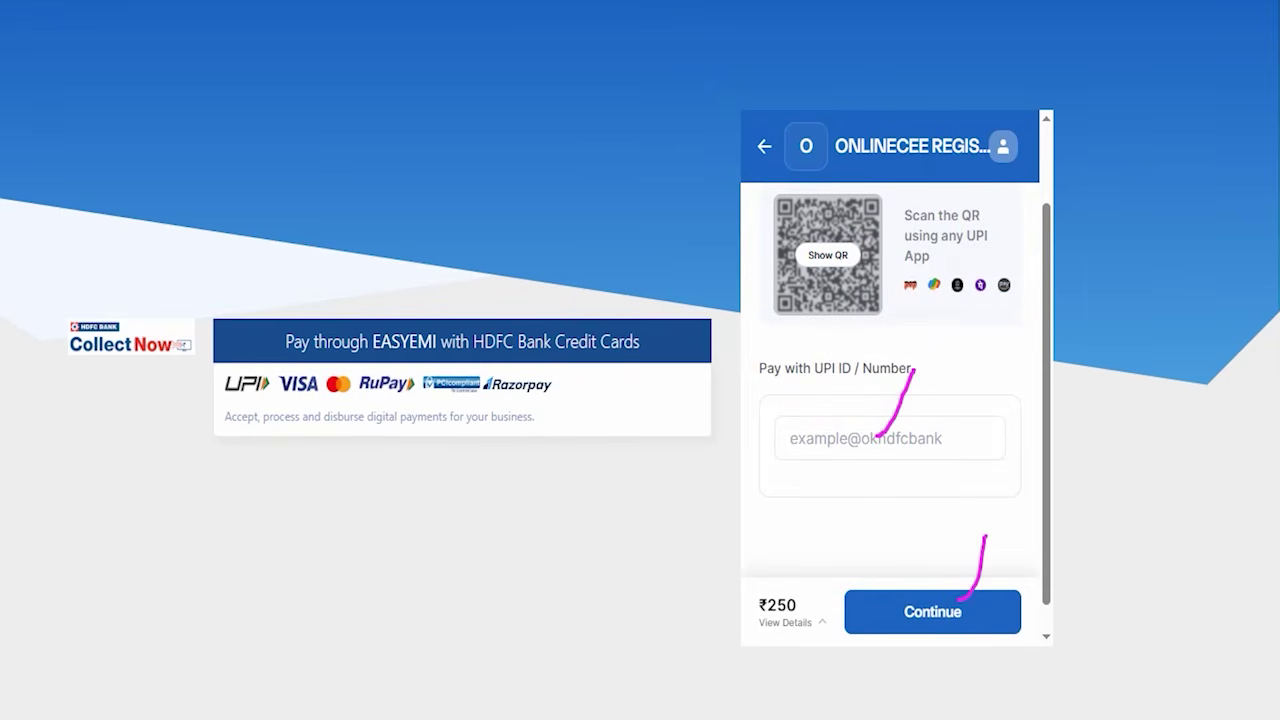
scroll(828, 410, "up", 1)
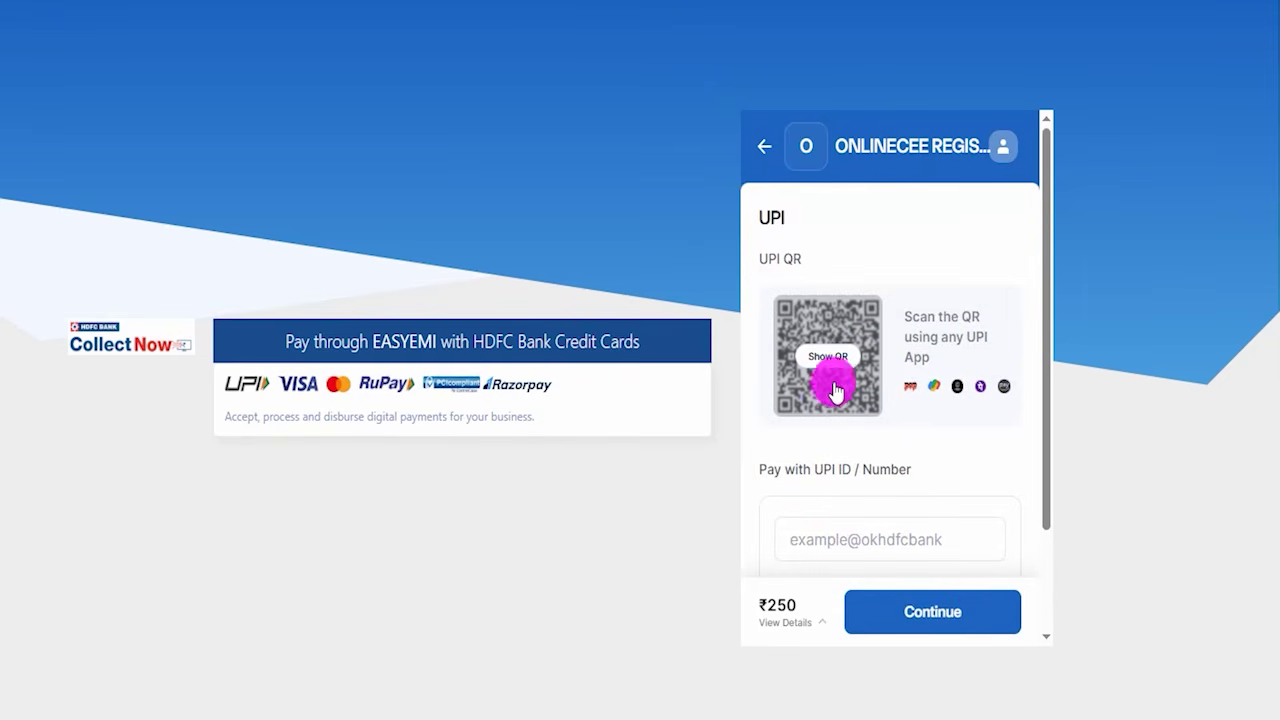
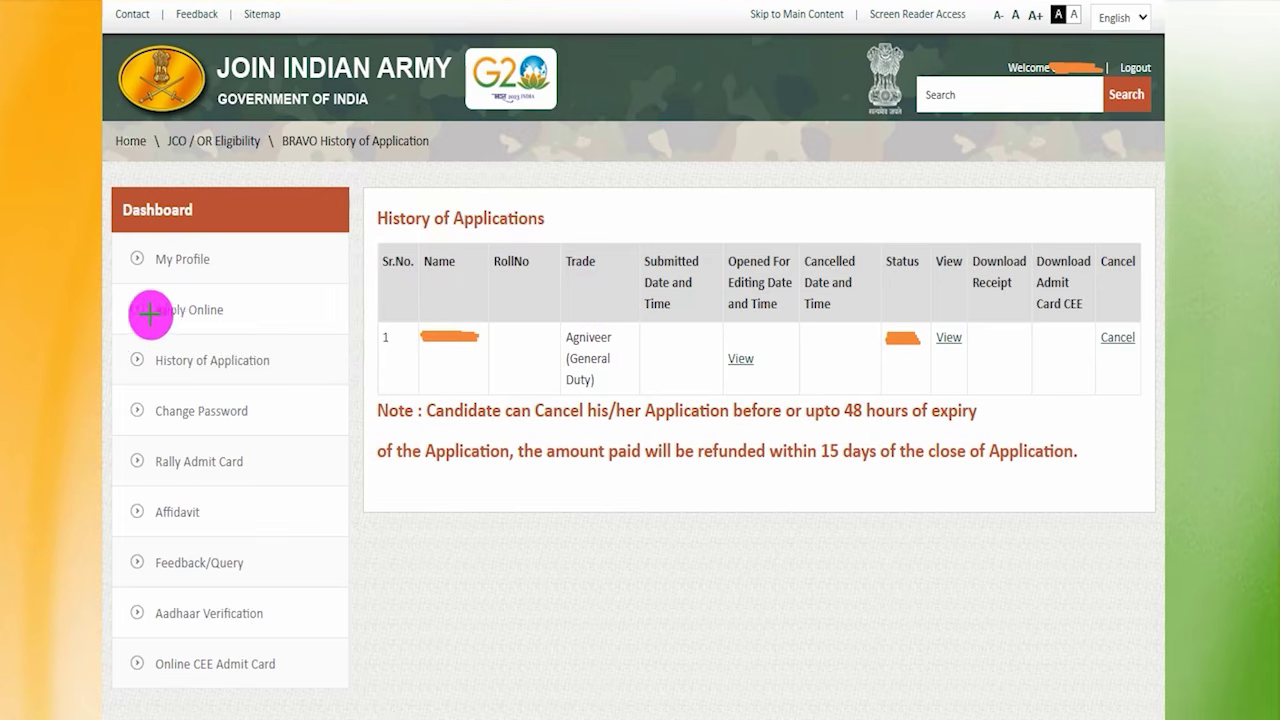
- Examine the submitted application's name, status and View link in the History of Applications
mouse_move(116, 334)
left_mouse_down()
mouse_move(229, 349)
mouse_move(315, 381)
left_mouse_up()
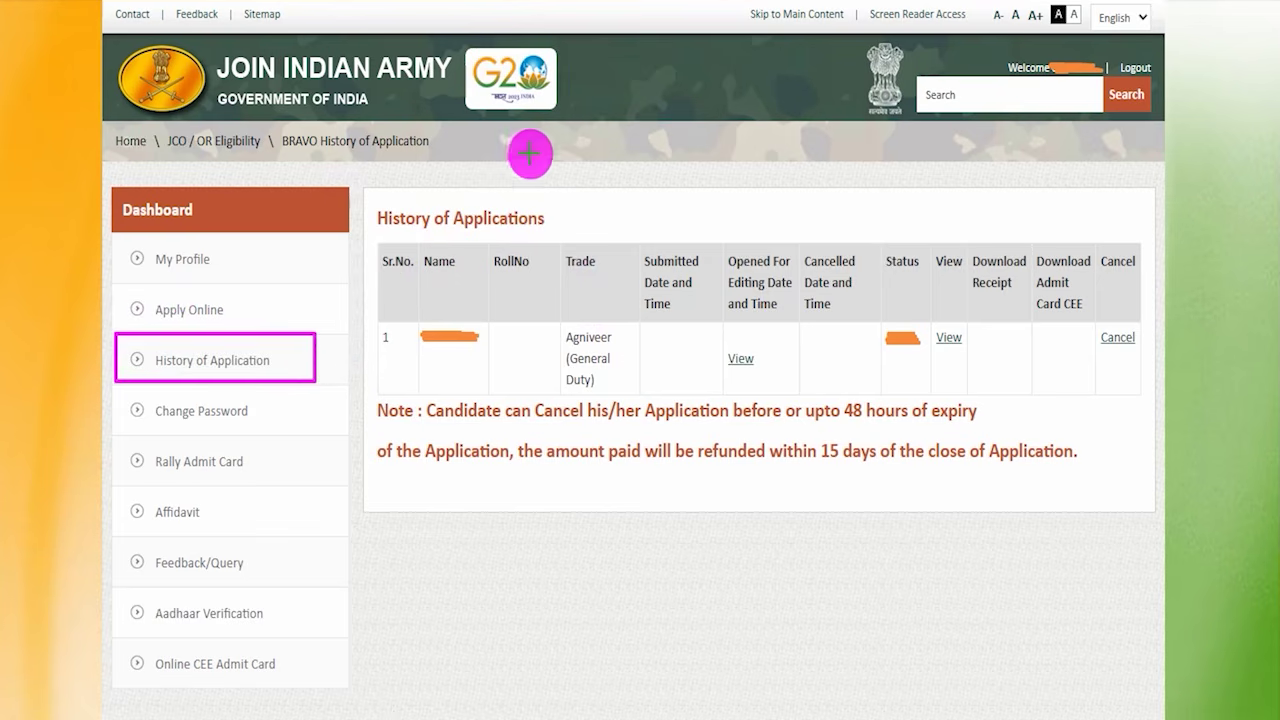
left_click_drag(464, 314, 499, 257)
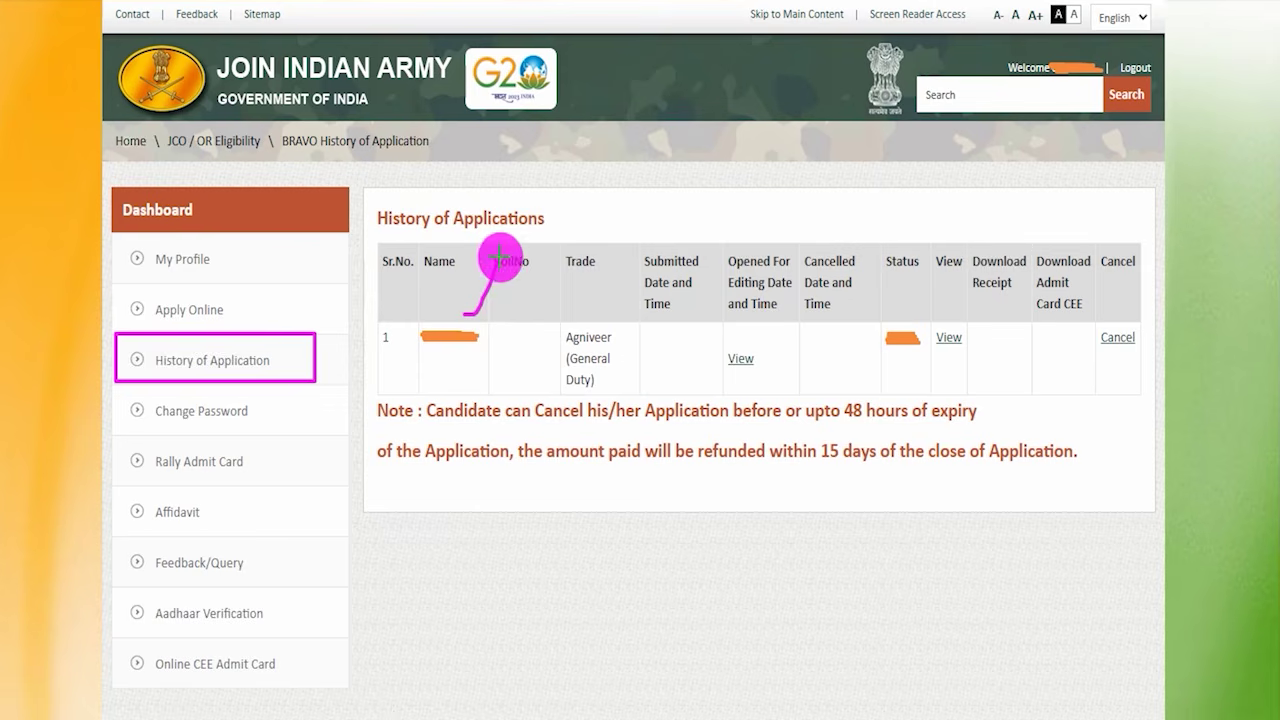
left_click_drag(895, 280, 911, 263)
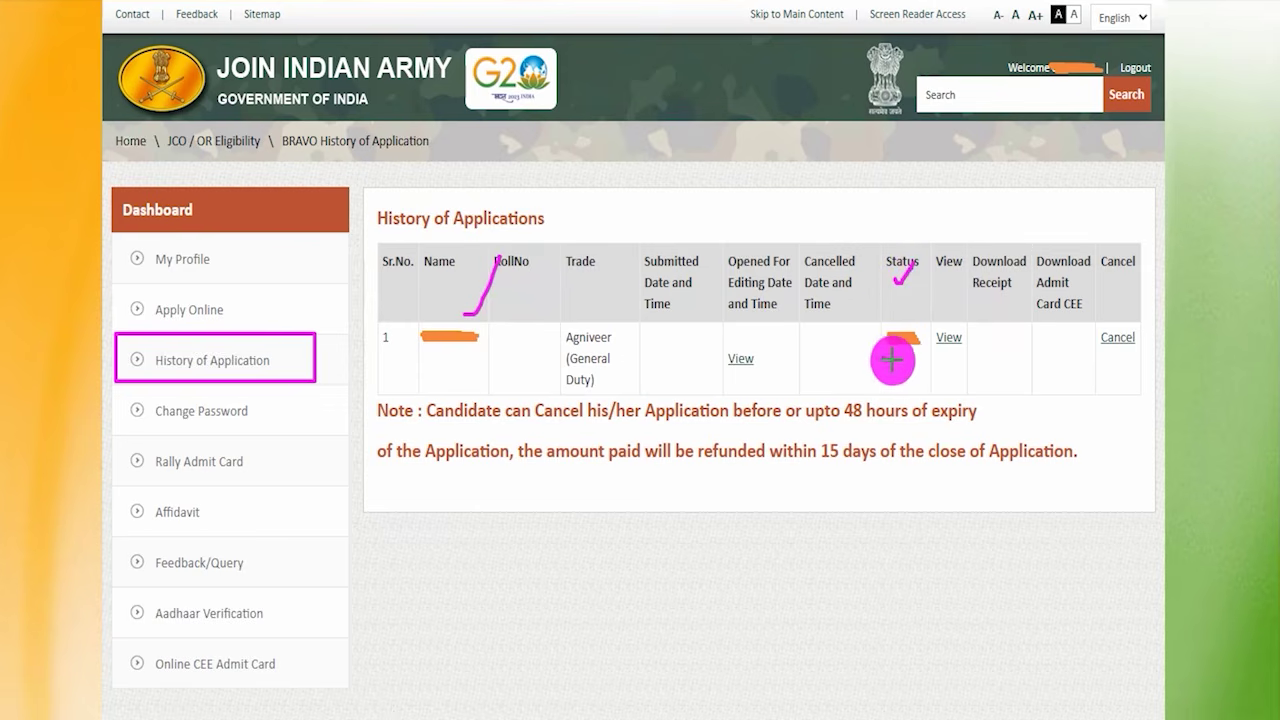
left_click_drag(912, 355, 909, 266)
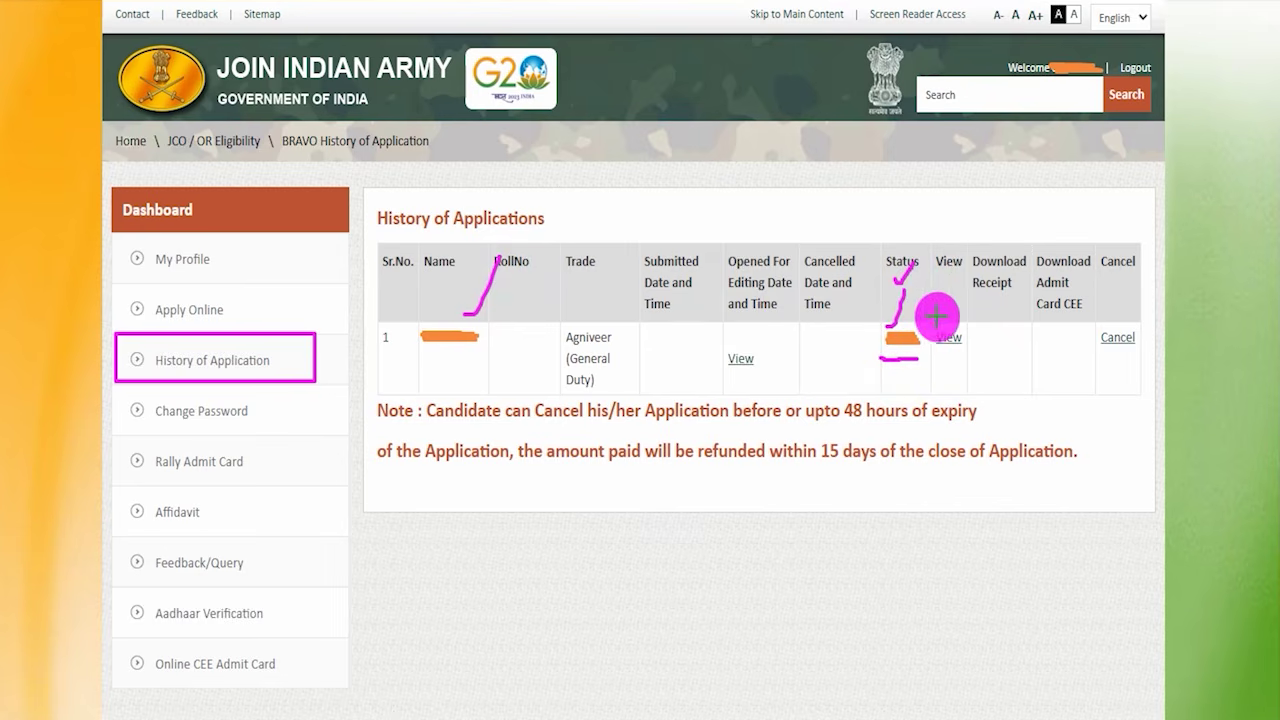
mouse_move(914, 317)
left_mouse_down()
mouse_move(960, 323)
mouse_move(983, 361)
left_mouse_up()
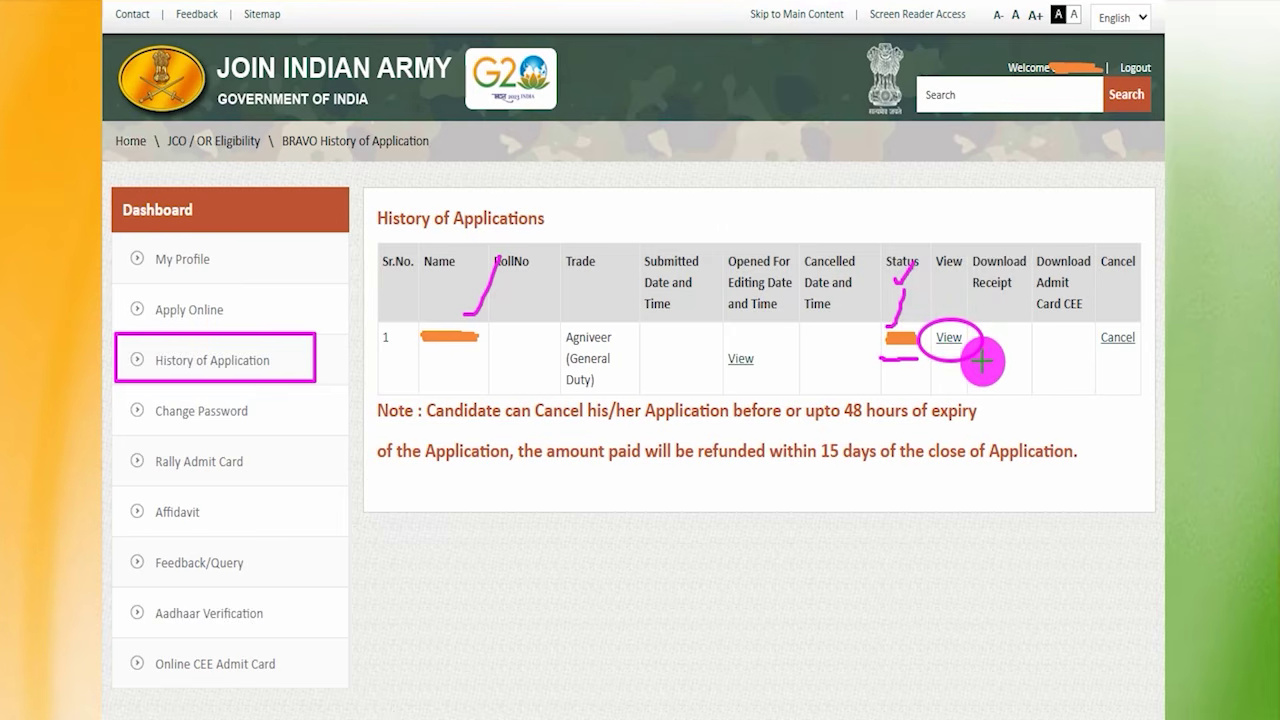